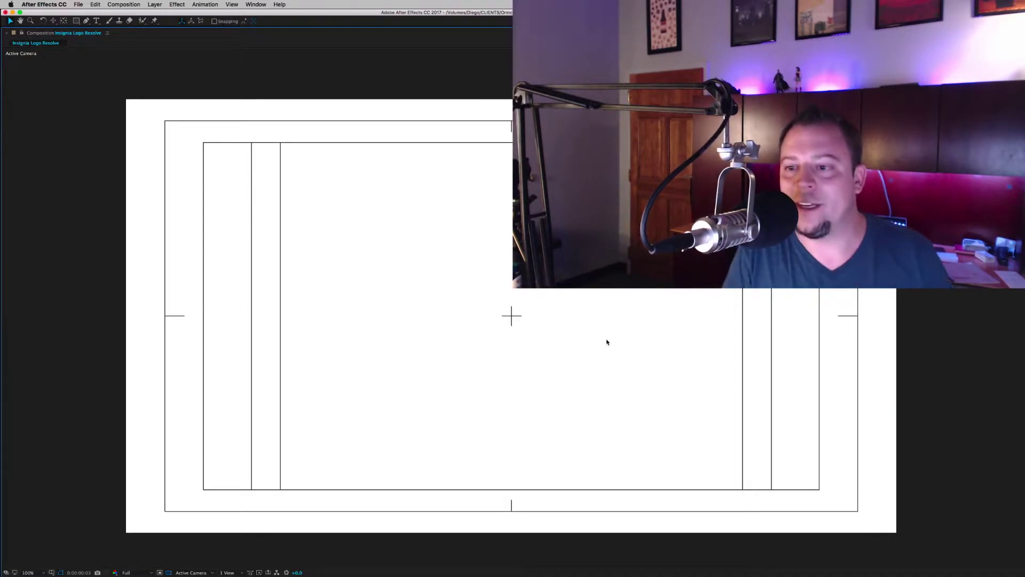
Play the preview of the Insignia Logo Resolve composition.
key("space")
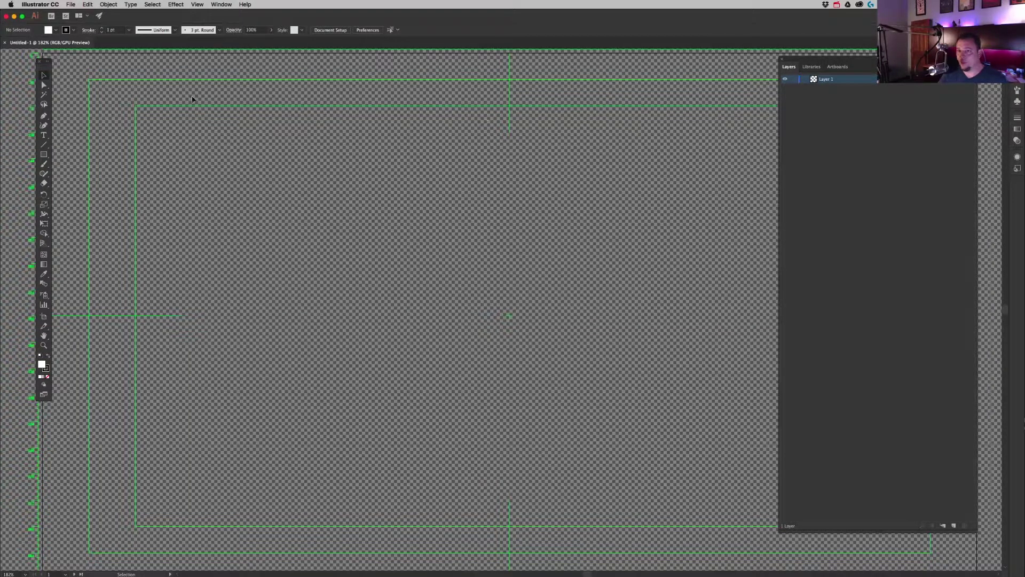
Switch to Illustrator and open Insignia_logo_2017.eps from the client's design assets folder.
left_click(71, 4)
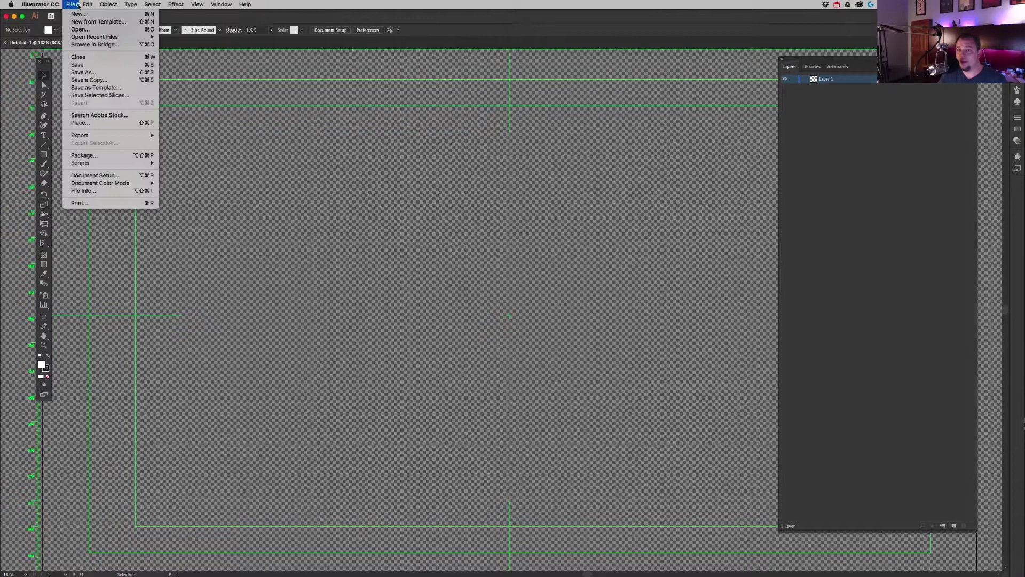
left_click(80, 29)
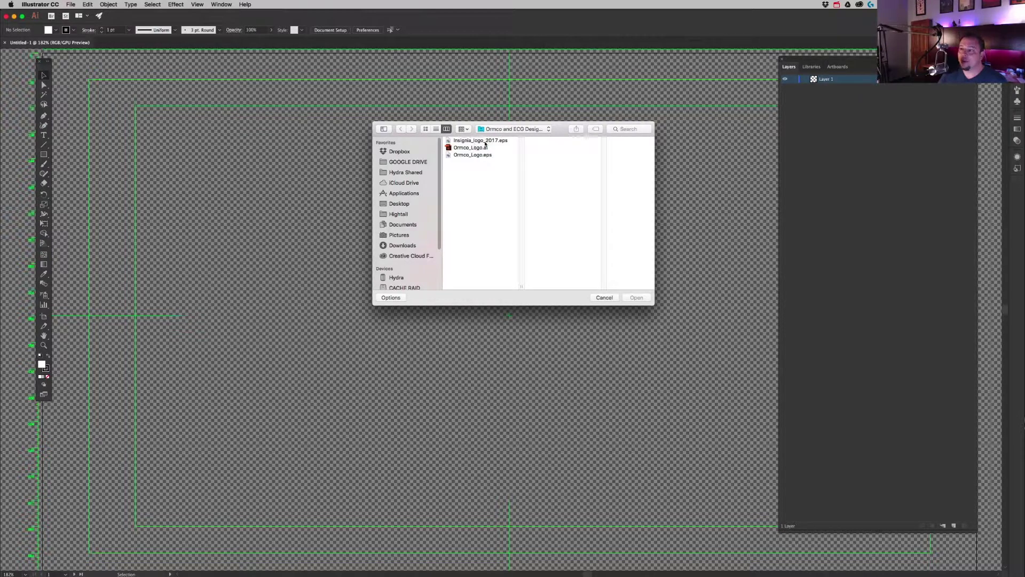
left_click(485, 140)
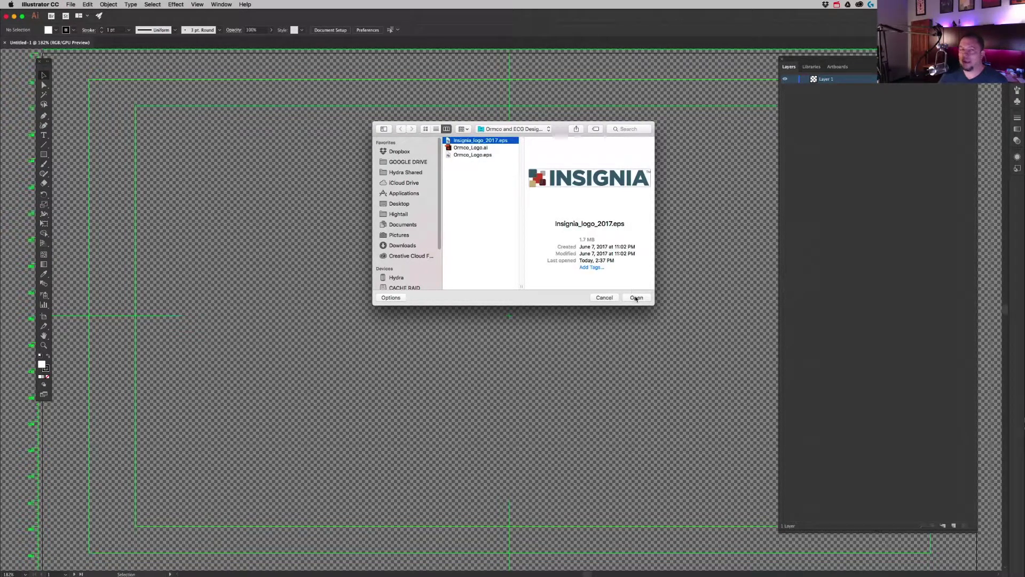
left_click(636, 298)
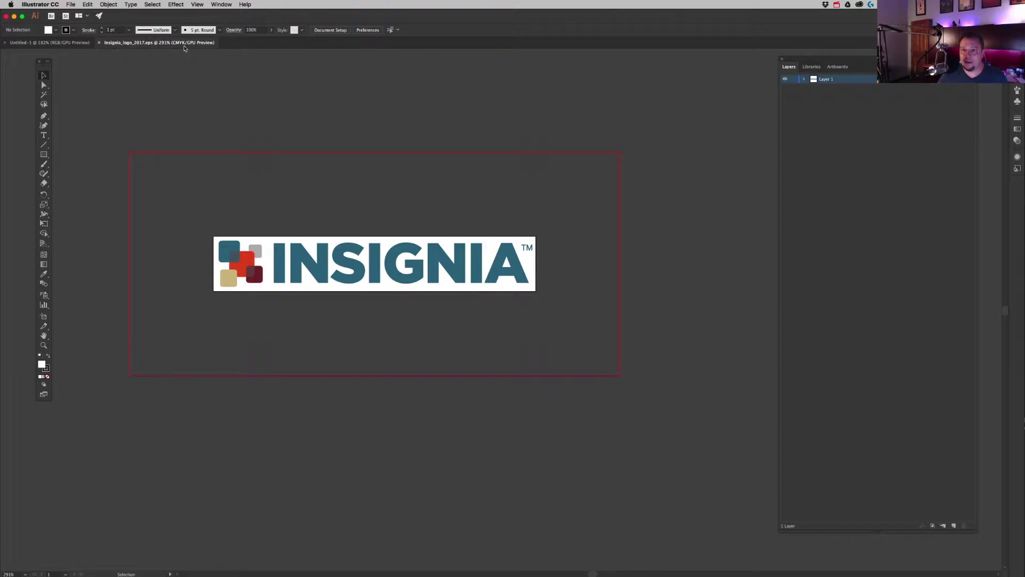
Convert the logo document's color mode to RGB Color.
left_click(71, 4)
mouse_move(96, 183)
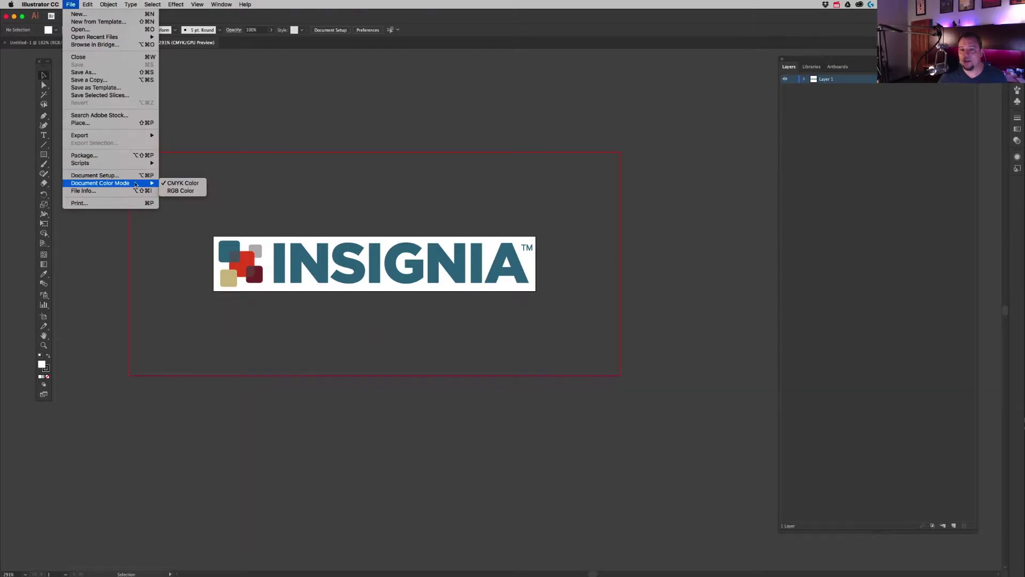
left_click(190, 192)
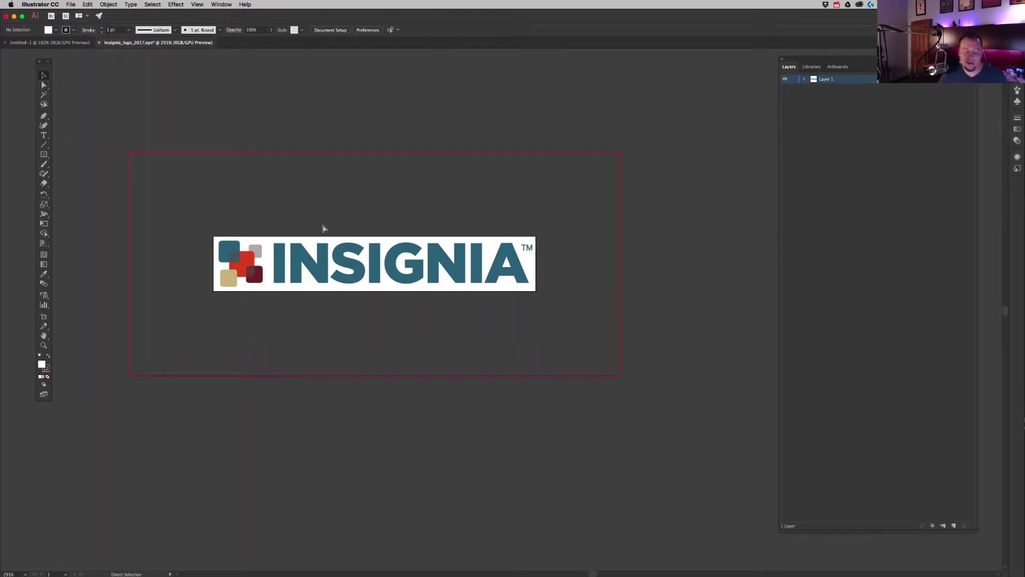
Save the logo as Insignia_logo_2017.ai in Adobe Illustrator format, keeping the default Illustrator options.
key("super+shift+s")
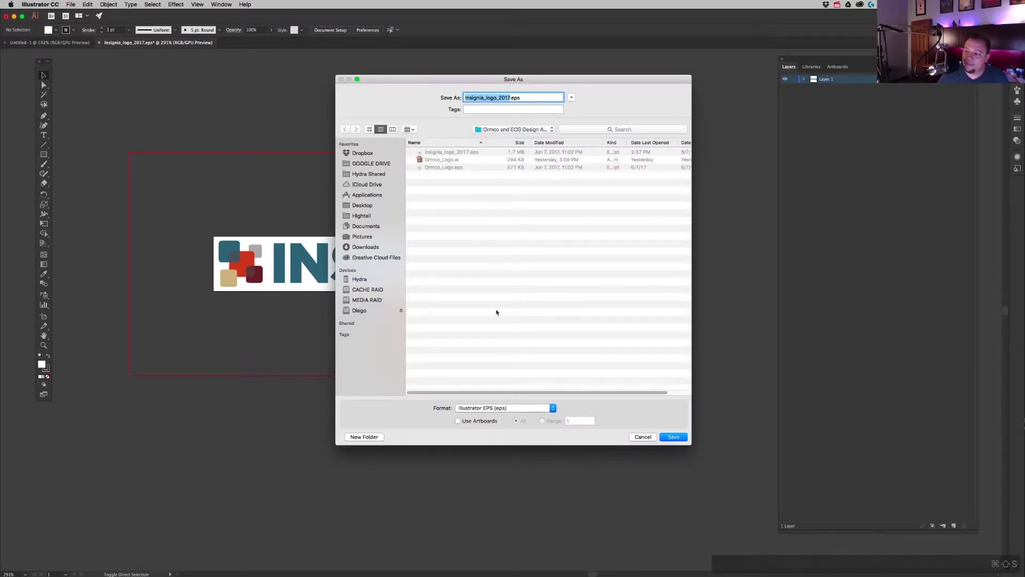
left_click(492, 407)
left_click(489, 406)
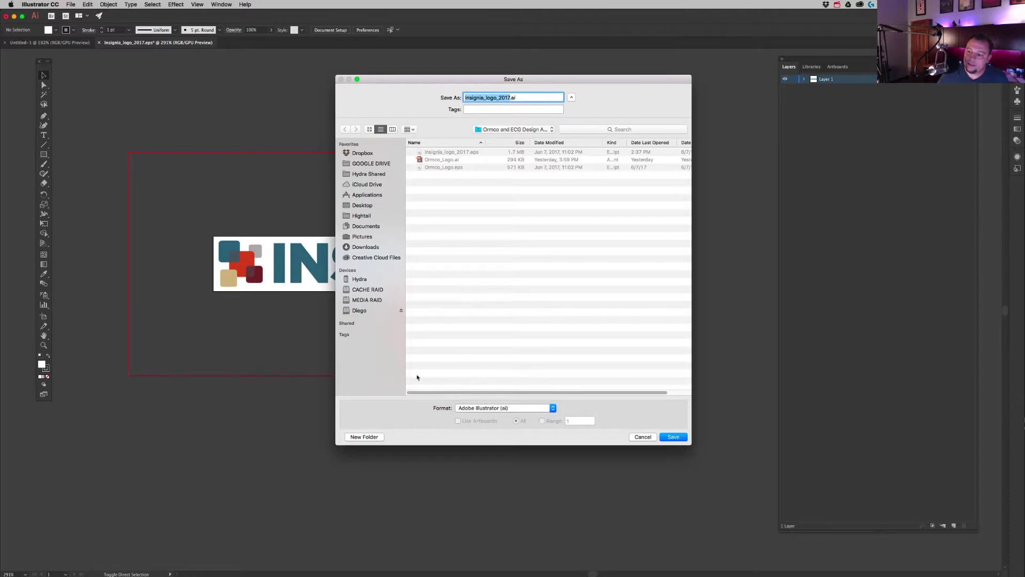
left_click(674, 437)
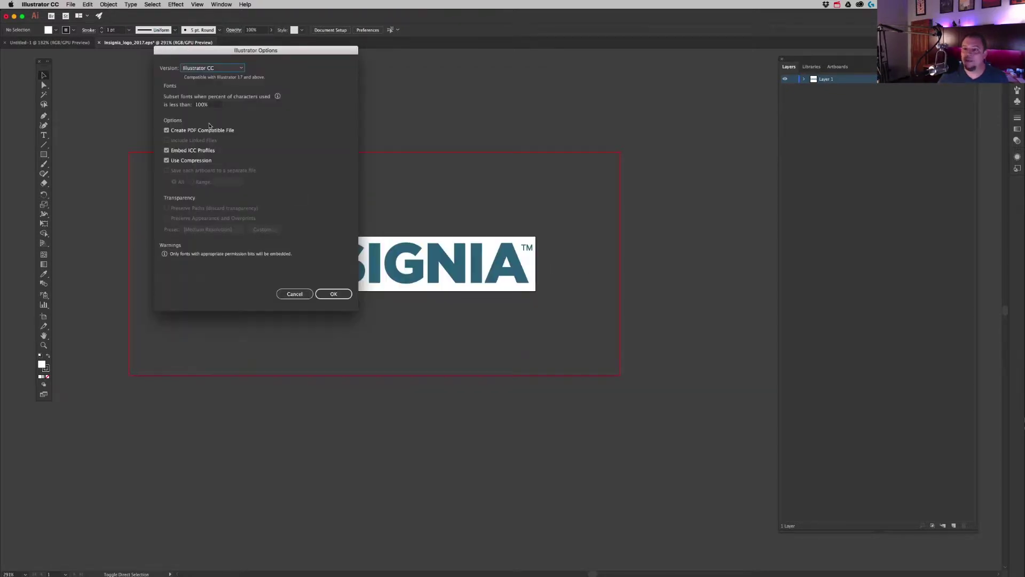
left_click(333, 294)
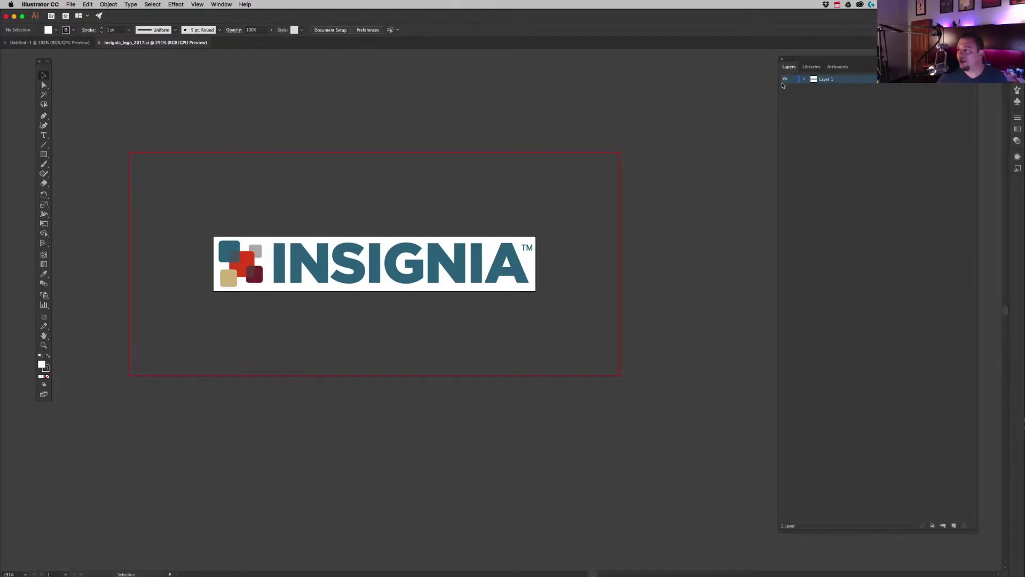
Expand Layer 1 and release the colored squares' group to separate layers using the Sequence option.
left_click(805, 80)
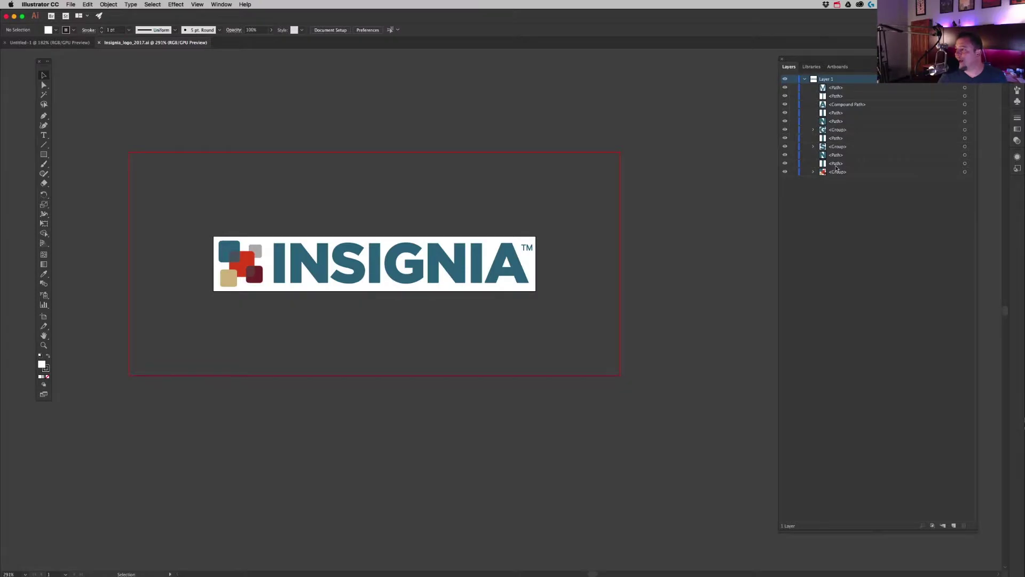
left_click(815, 172)
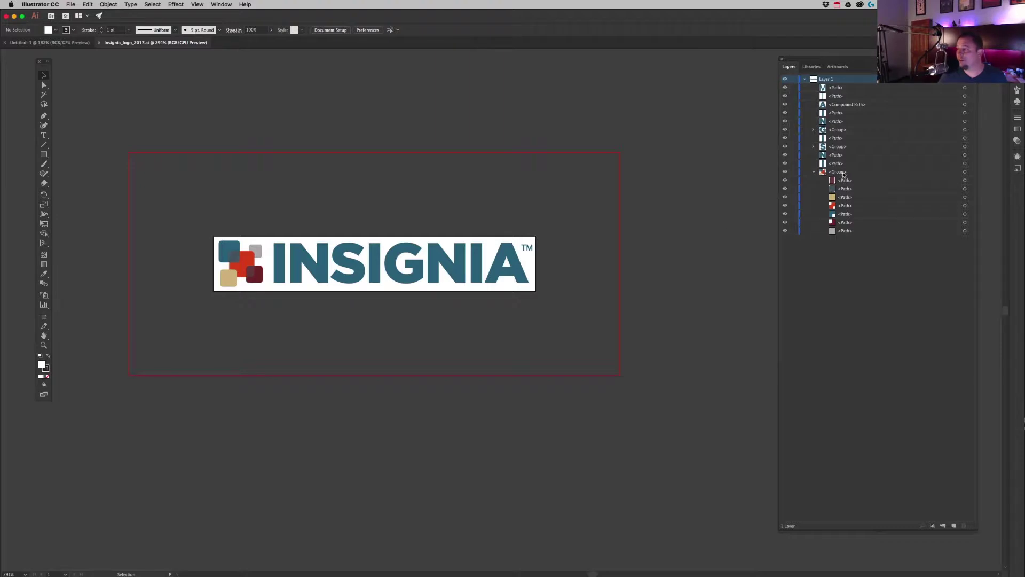
left_click(844, 173)
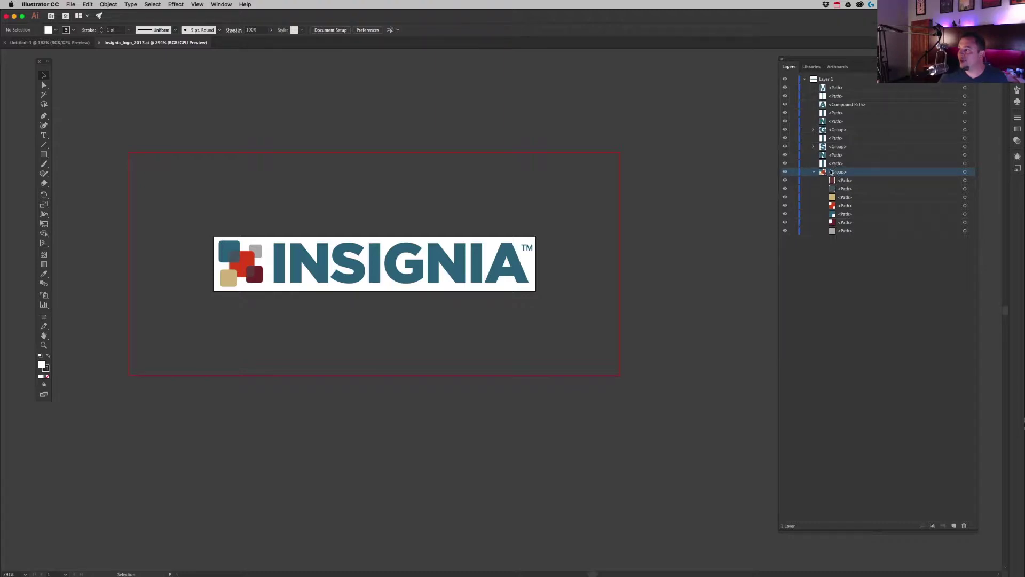
left_click(972, 66)
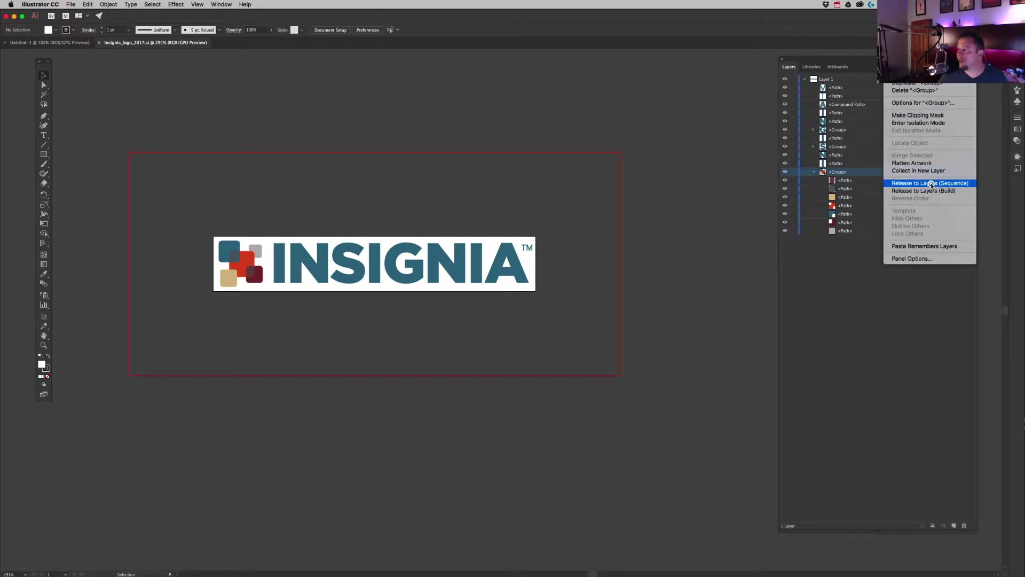
left_click(932, 185)
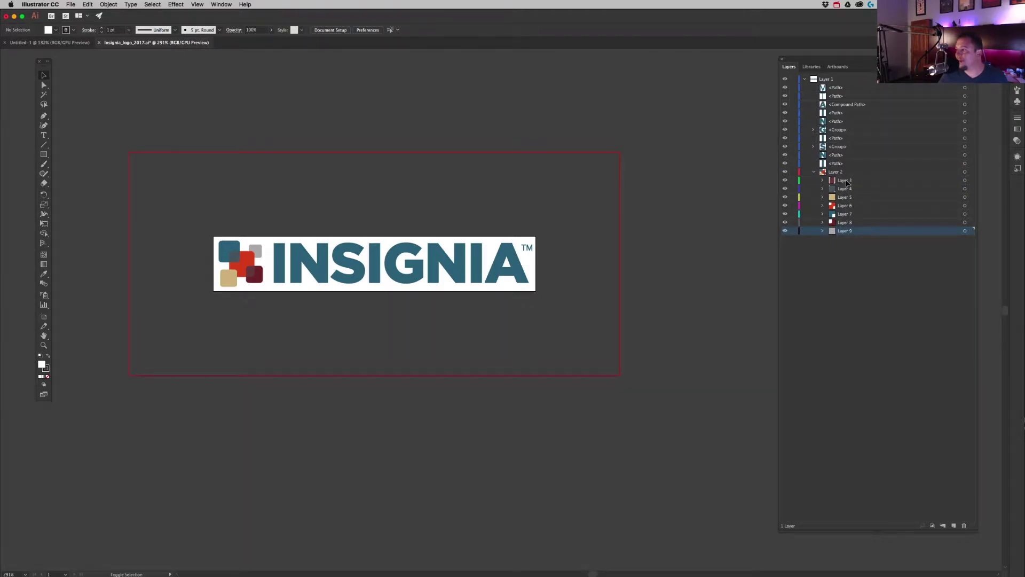
Move the released square layers, Layer 3 through Layer 9, out of Layer 1 to the top level.
left_click(845, 180, "shift")
left_click_drag(845, 180, 842, 277)
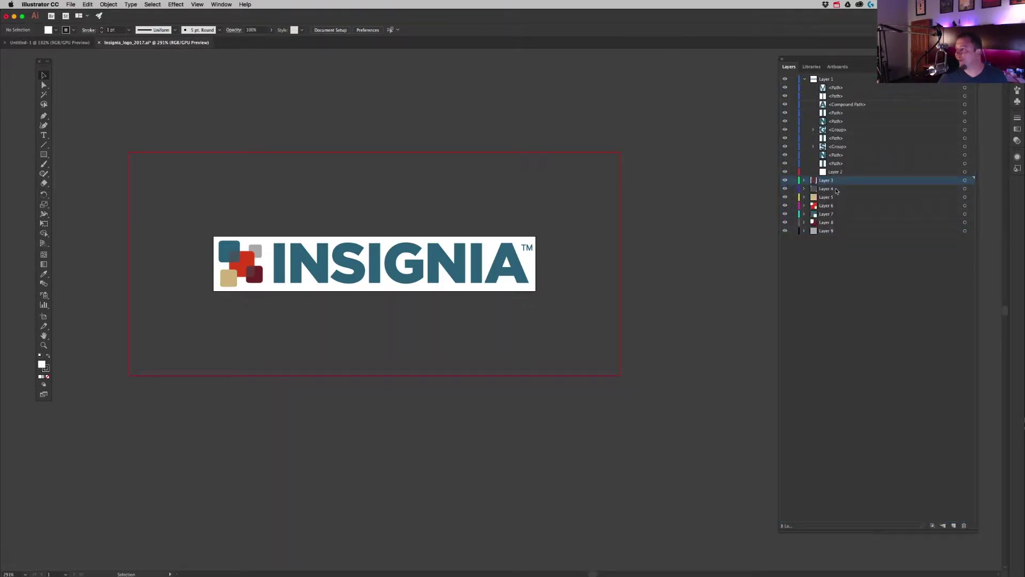
left_click(804, 79)
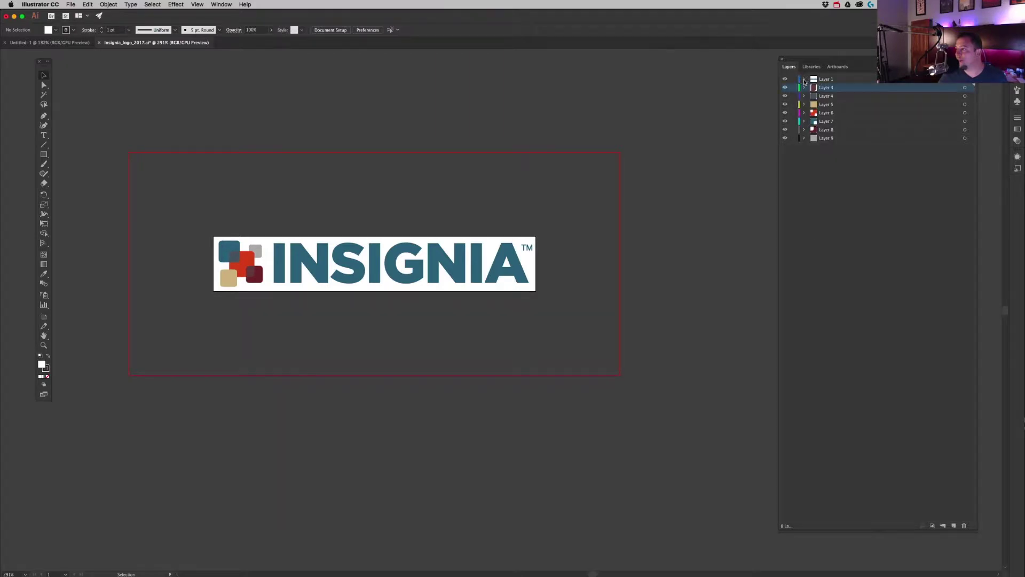
left_click(804, 79)
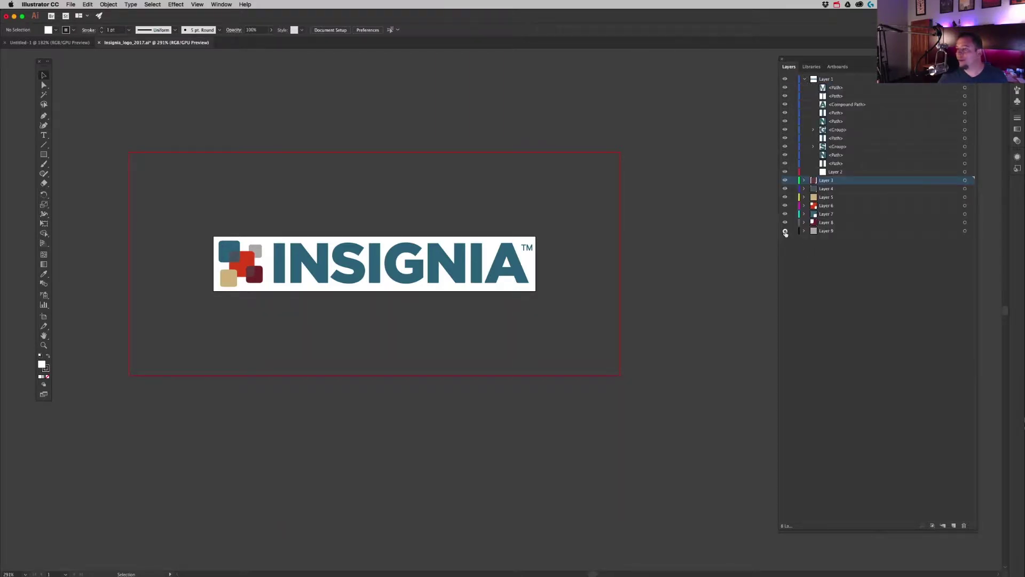
left_click(785, 231)
Release the remaining contents of Layer 1, the letters and trademark, to separate layers using the Sequence option.
left_click(832, 79)
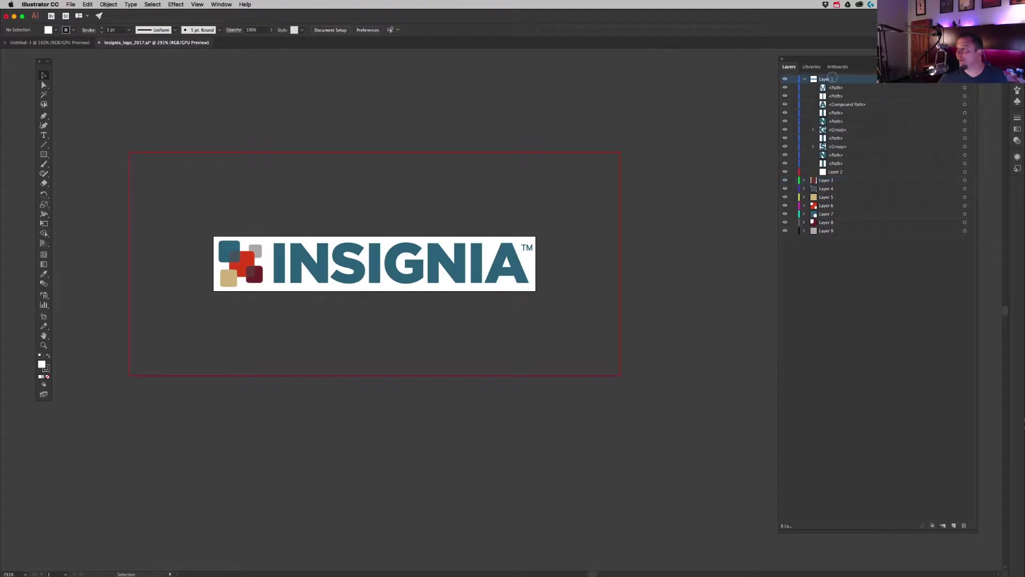
left_click(973, 67)
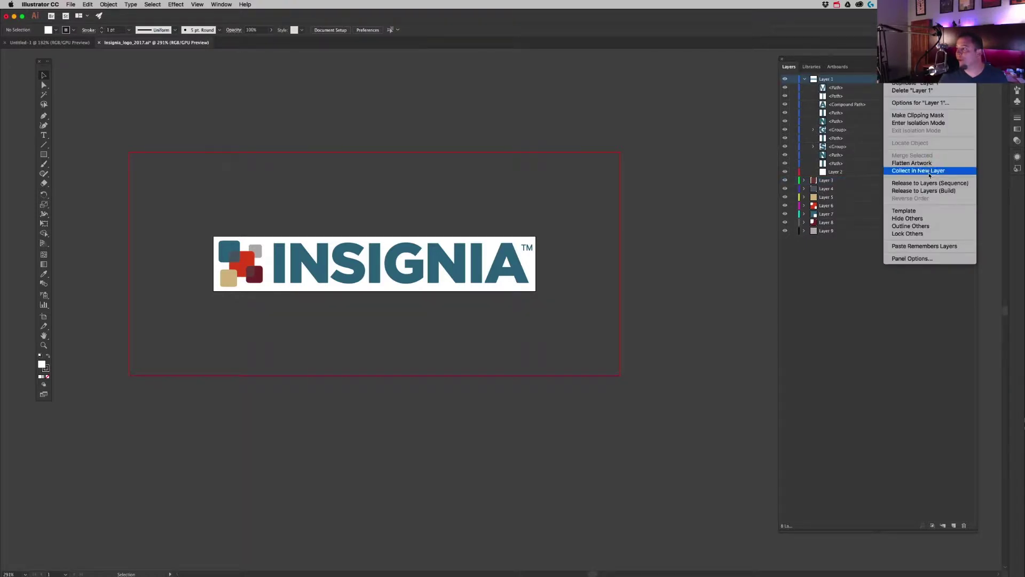
left_click(928, 183)
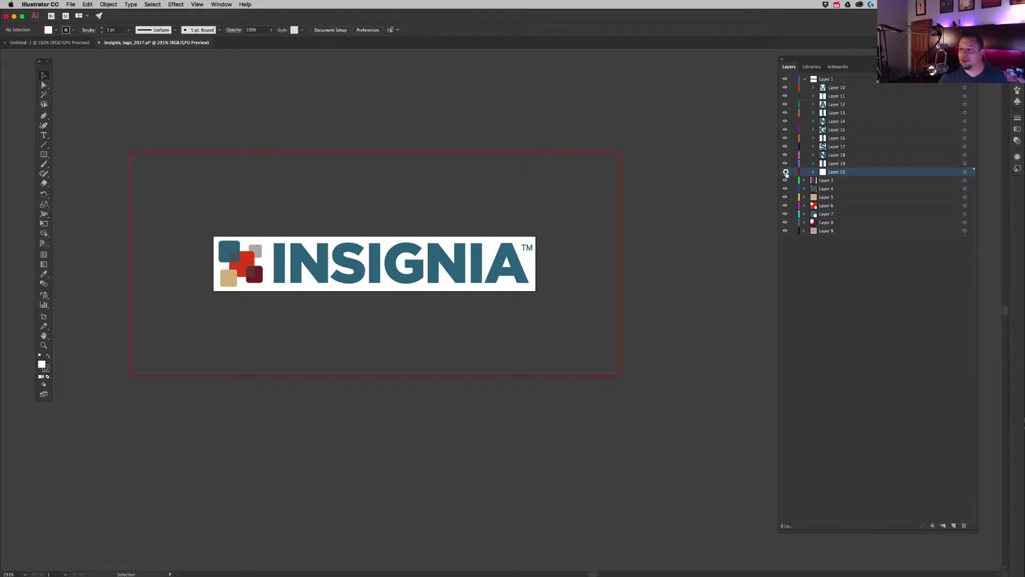
Move Layer 10 through Layer 19 out to the top level below the squares, and delete the leftover Layer 1.
left_click(843, 164)
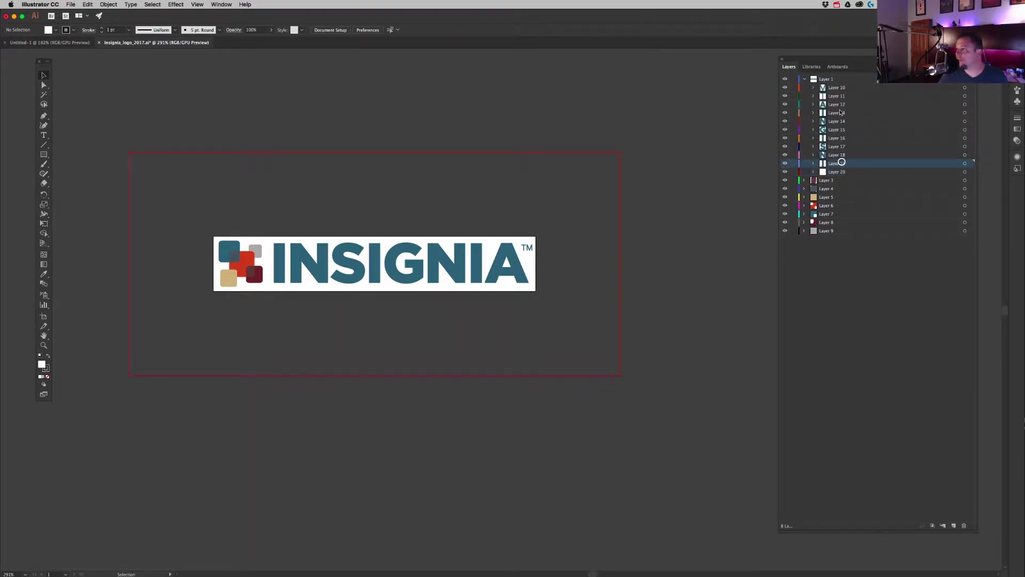
left_click(837, 87, "shift")
left_click_drag(836, 90, 835, 277)
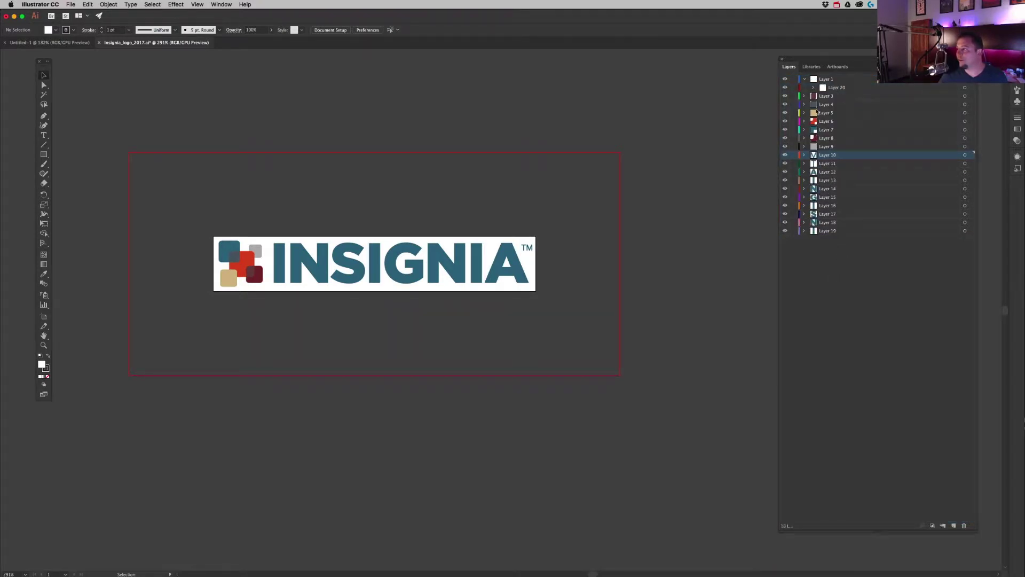
left_click(805, 79)
left_click(823, 79)
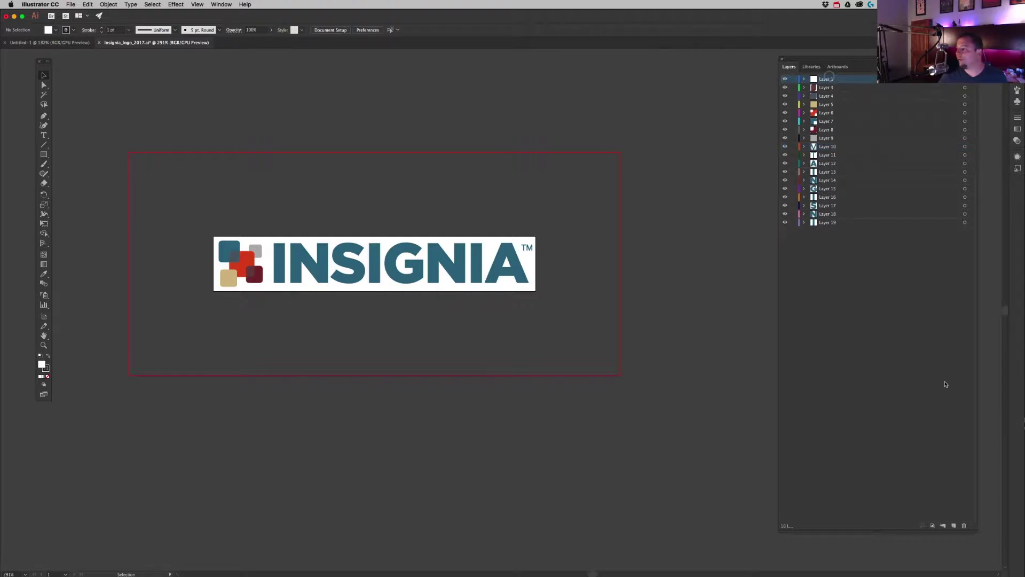
left_click(964, 526)
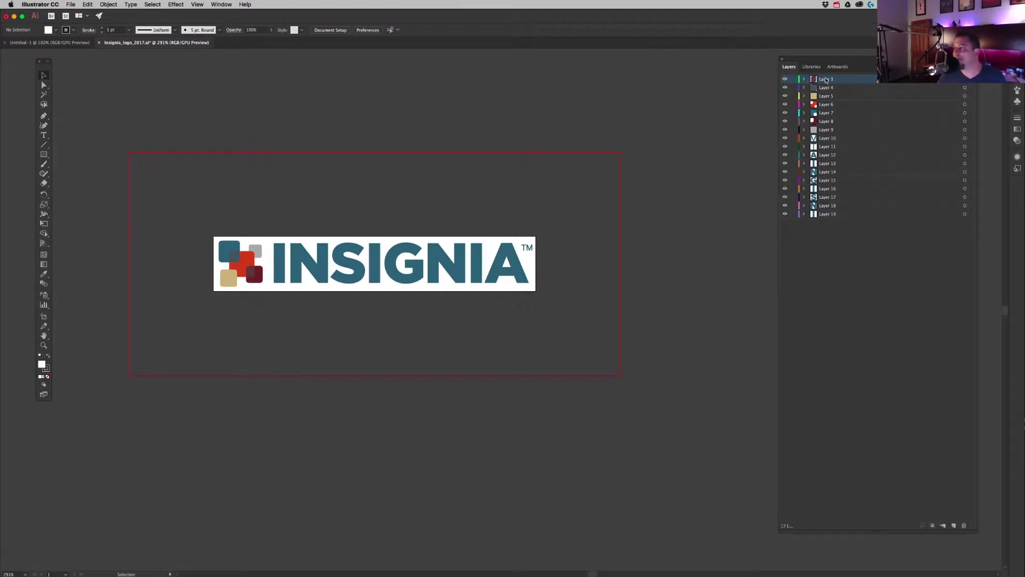
Rename the square layers Dark Brown Box, dark Grey Box, Tan Box, Orange Box, Blue Box, Dark Red box and Grey Box.
double_click(803, 81)
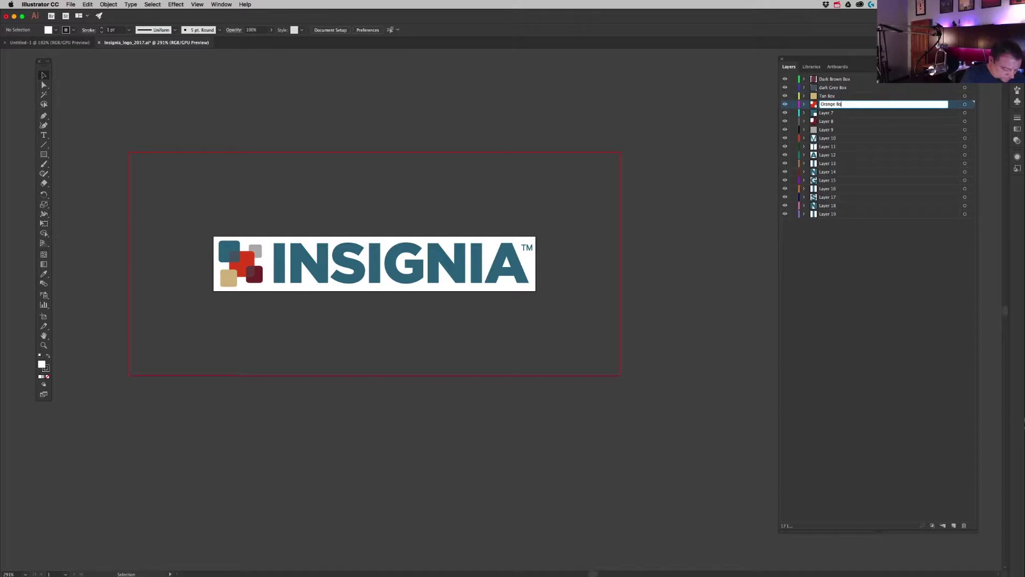
type("x")
double_click(827, 112)
type("Blue Box")
double_click(826, 121)
type("Dark Red box")
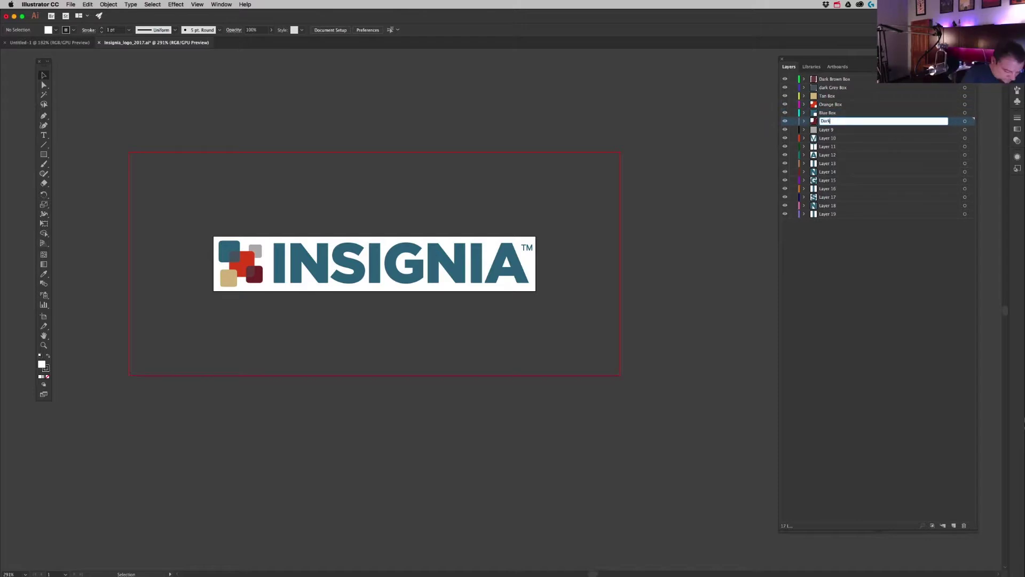
double_click(826, 129)
type("Grey Box")
Name the trademark layer TM and the letter layers I, N, S, I, G, N, I, A in reading order, and save the file.
double_click(827, 138)
double_click(827, 172)
type("G")
double_click(828, 181)
type("I")
double_click(827, 189)
type("S")
double_click(828, 197)
type("N")
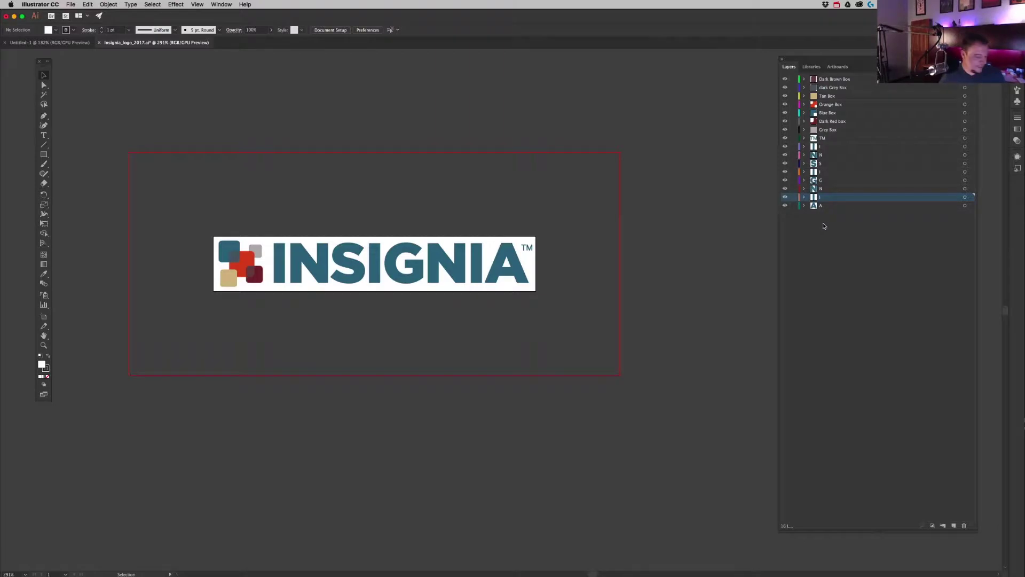
key("super+s")
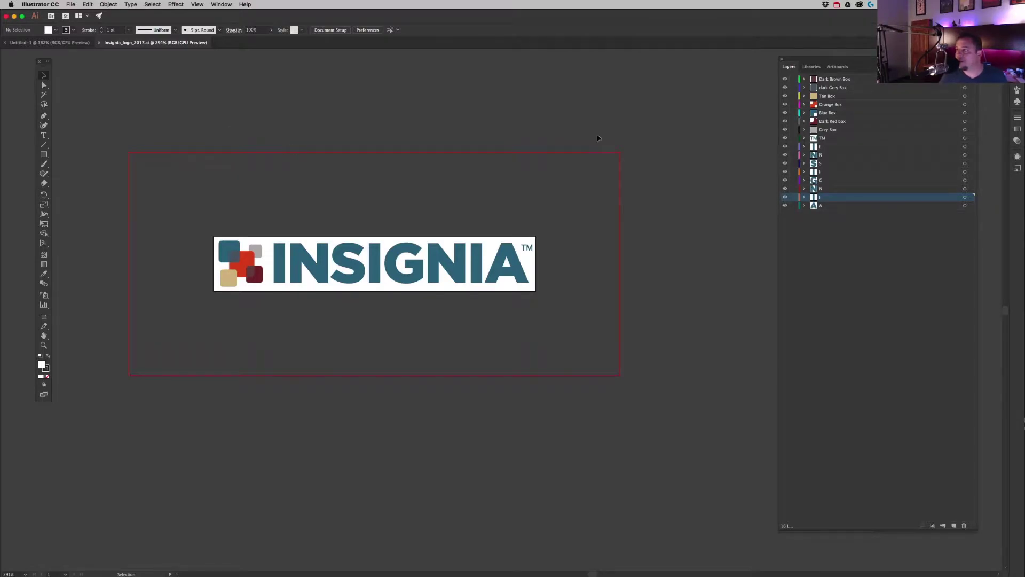
Switch to After Effects and import Insignia_logo_2017.ai as Composition - Retain Layer Sizes.
key("super+Tab")
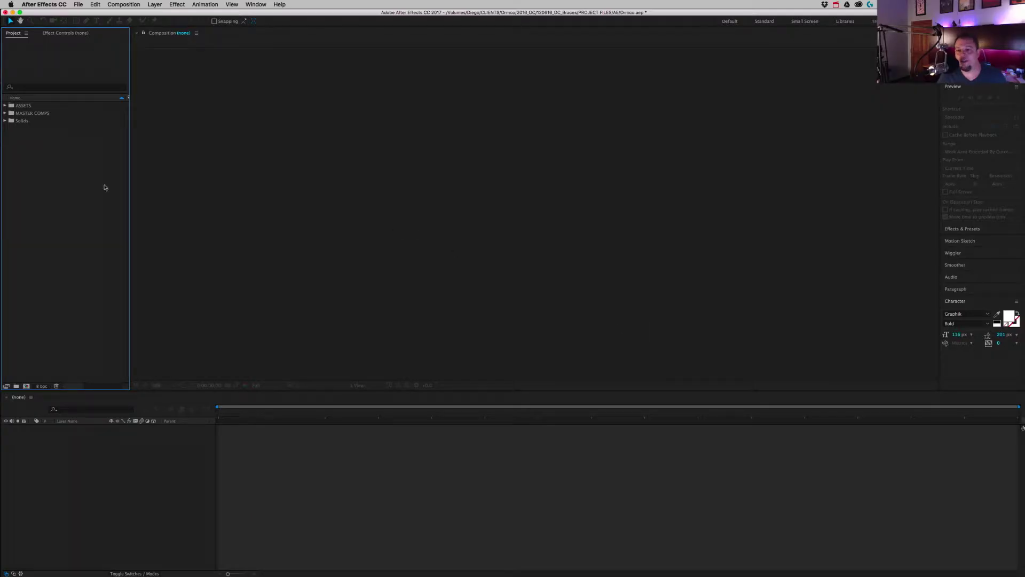
right_click(44, 197)
mouse_move(127, 235)
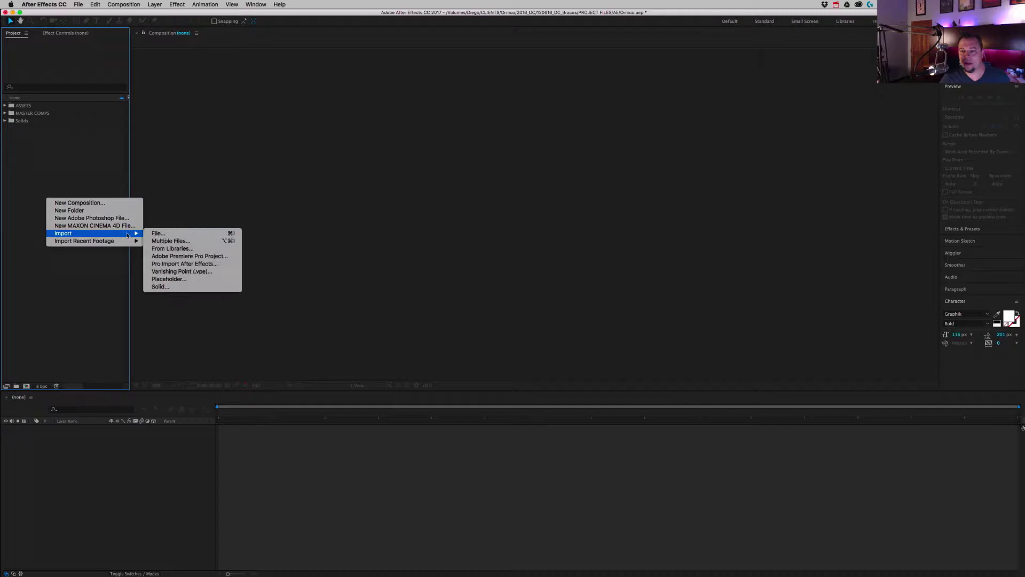
left_click(160, 233)
left_click(482, 143)
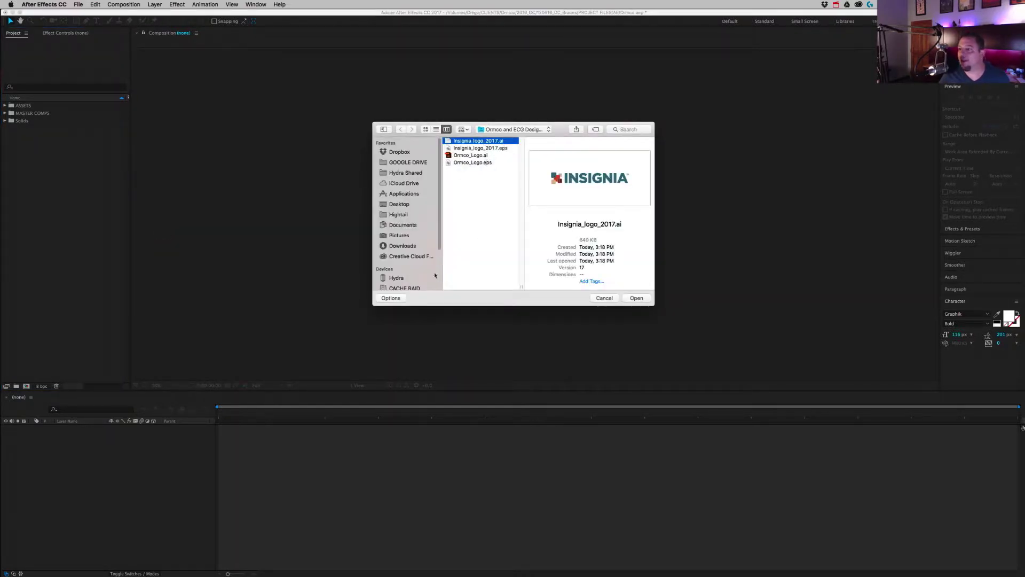
left_click(390, 298)
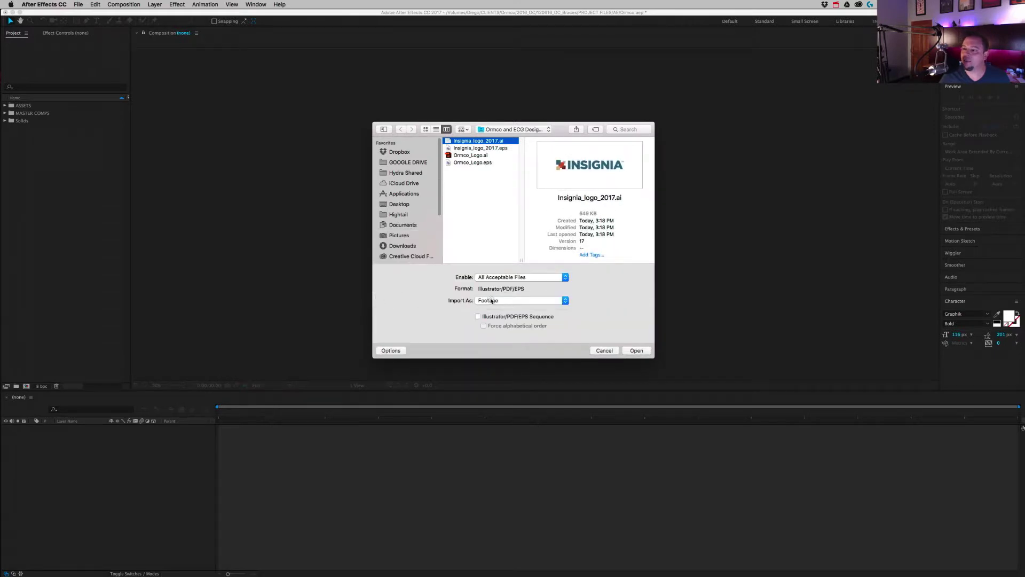
left_click(491, 300)
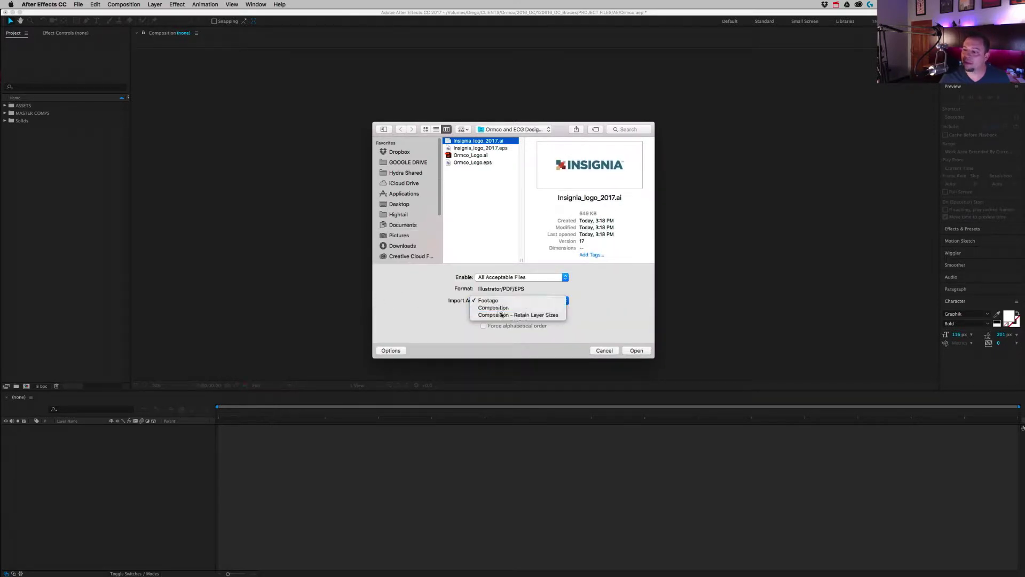
left_click(530, 315)
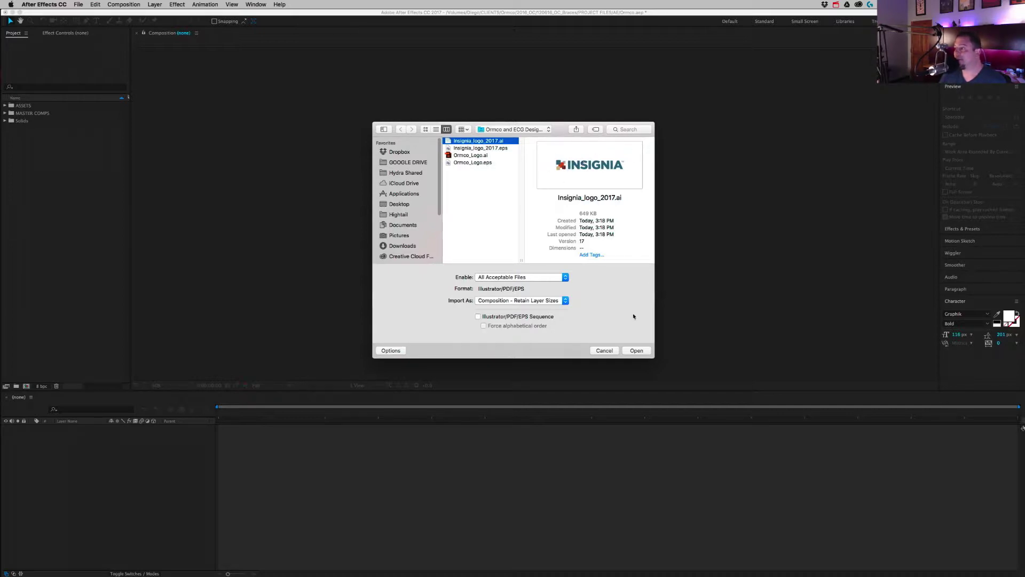
left_click(637, 350)
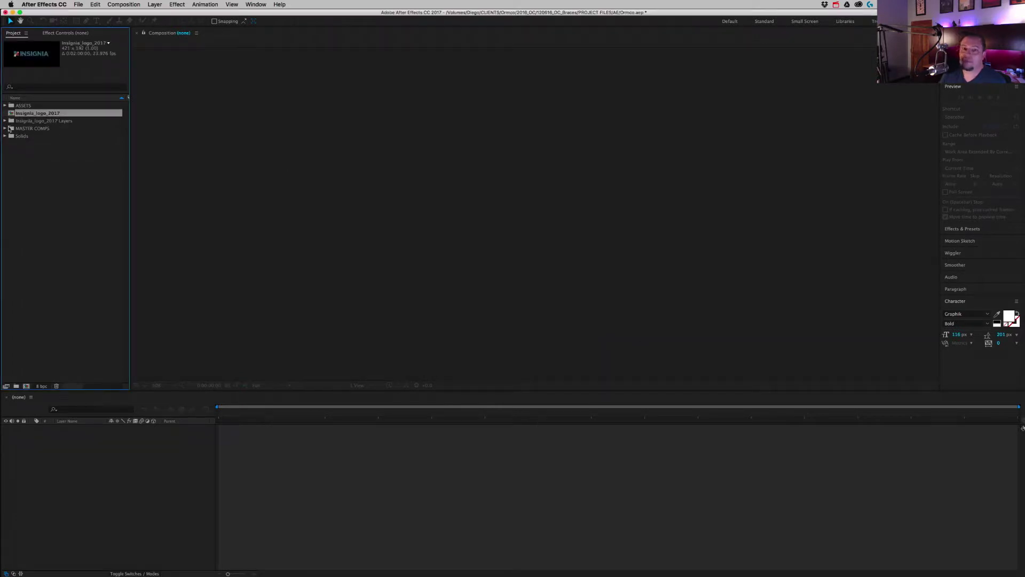
Open the Insignia_logo_2017 composition and turn on Continuously Rasterize for all of its layers.
double_click(10, 113)
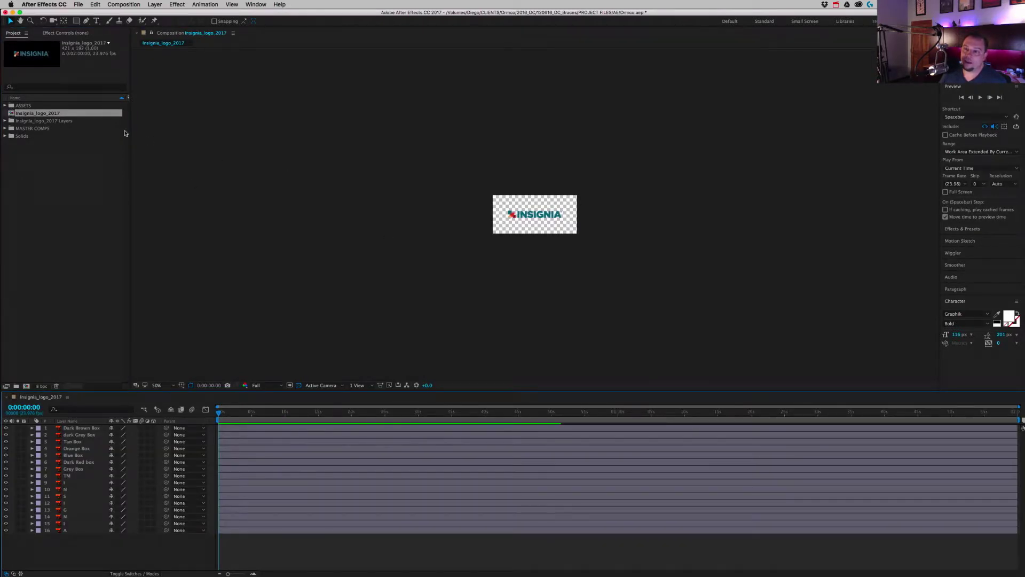
key("period")
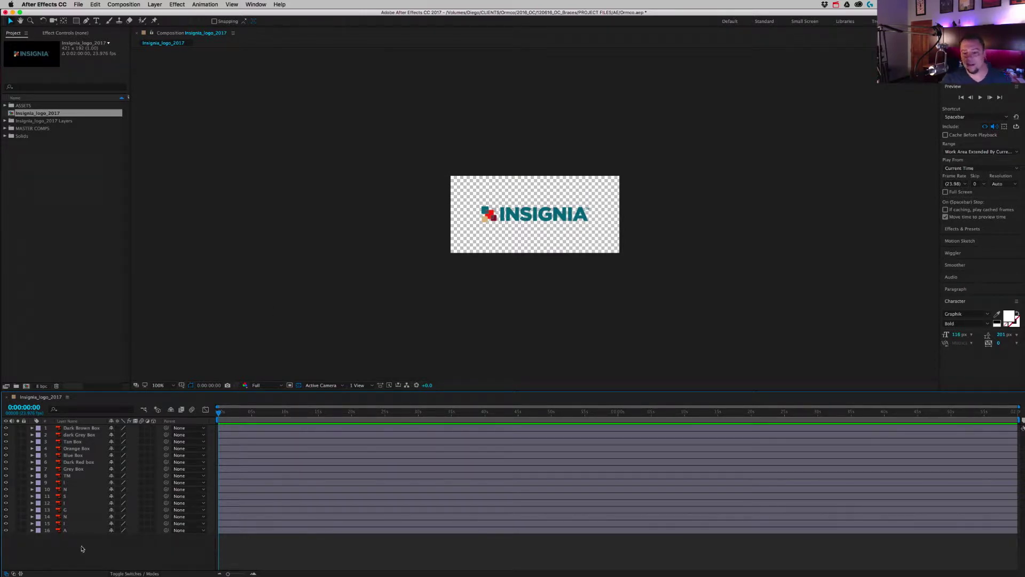
left_click_drag(91, 552, 75, 423)
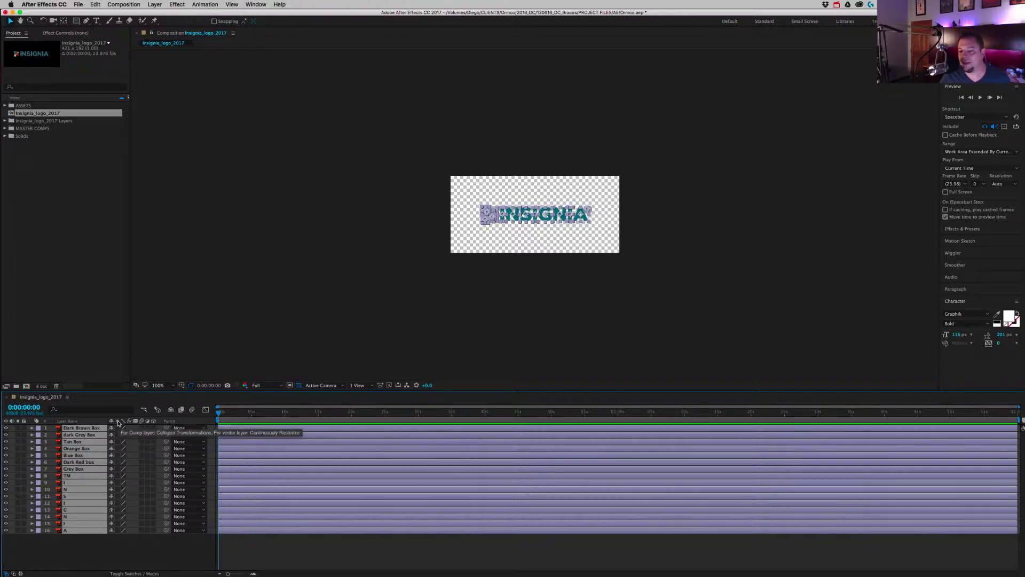
left_click(118, 428)
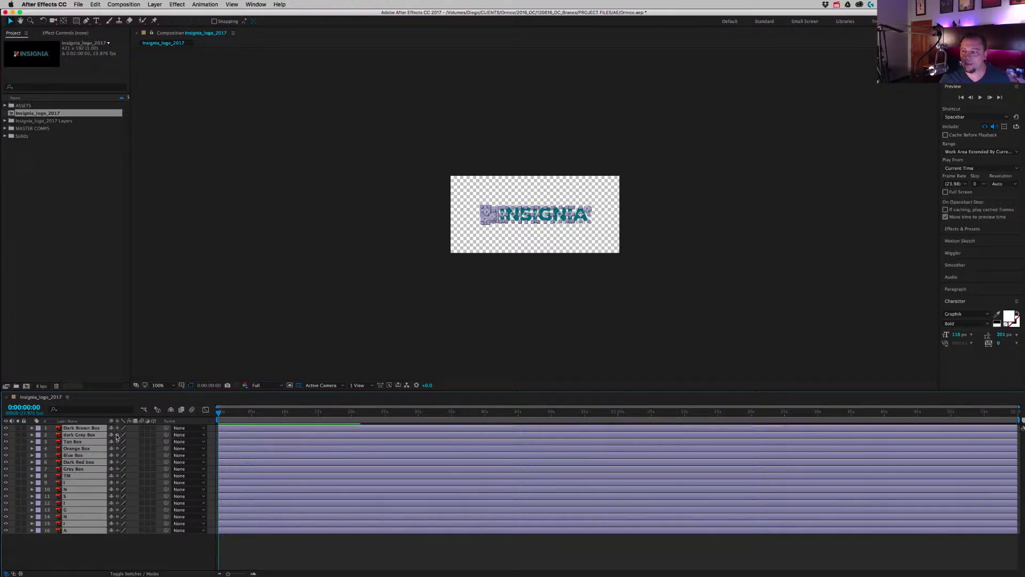
left_click(503, 266)
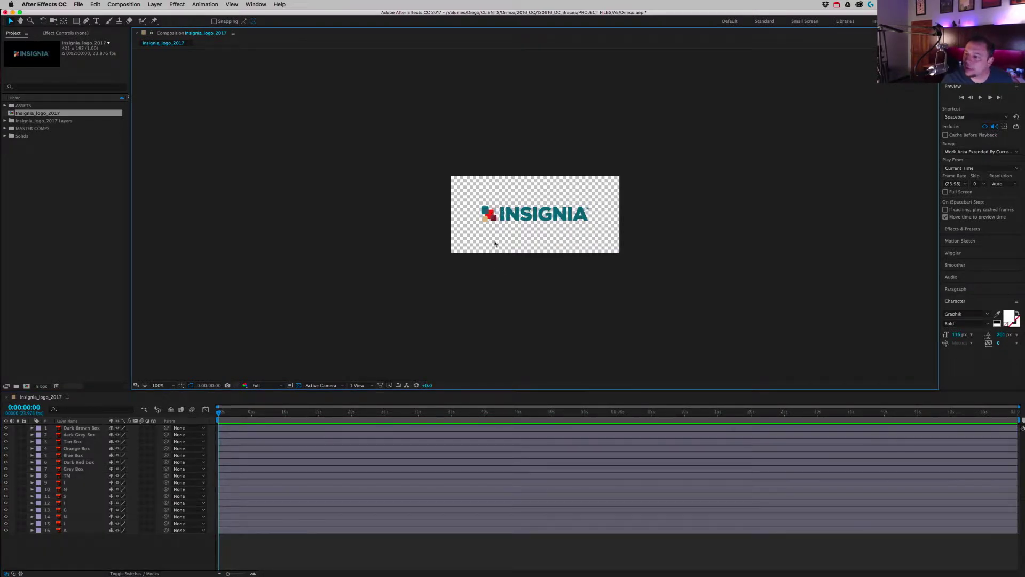
key("period")
key("period")
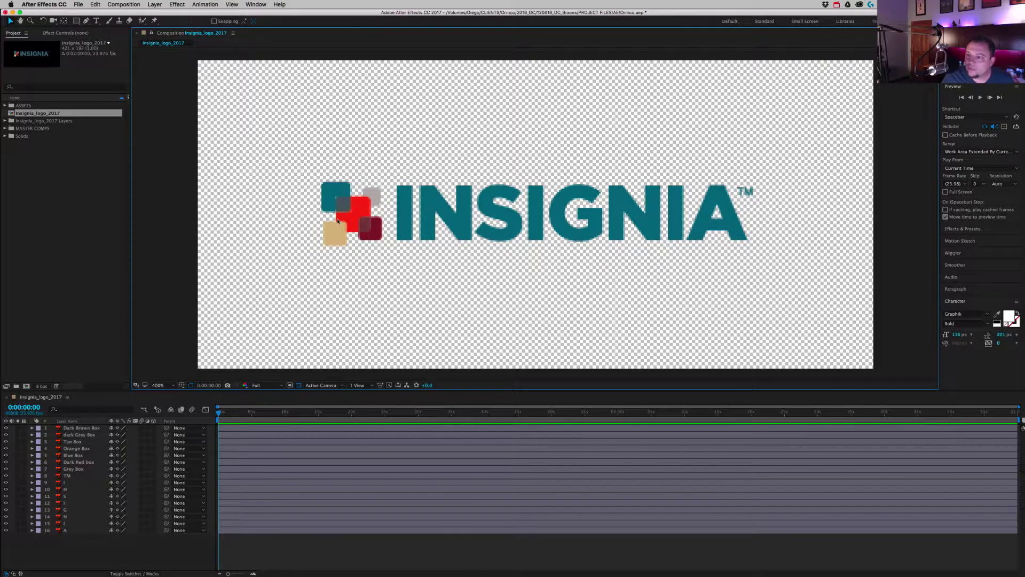
Copy all the layers of the Insignia_logo_2017 composition.
left_click_drag(85, 542, 84, 430)
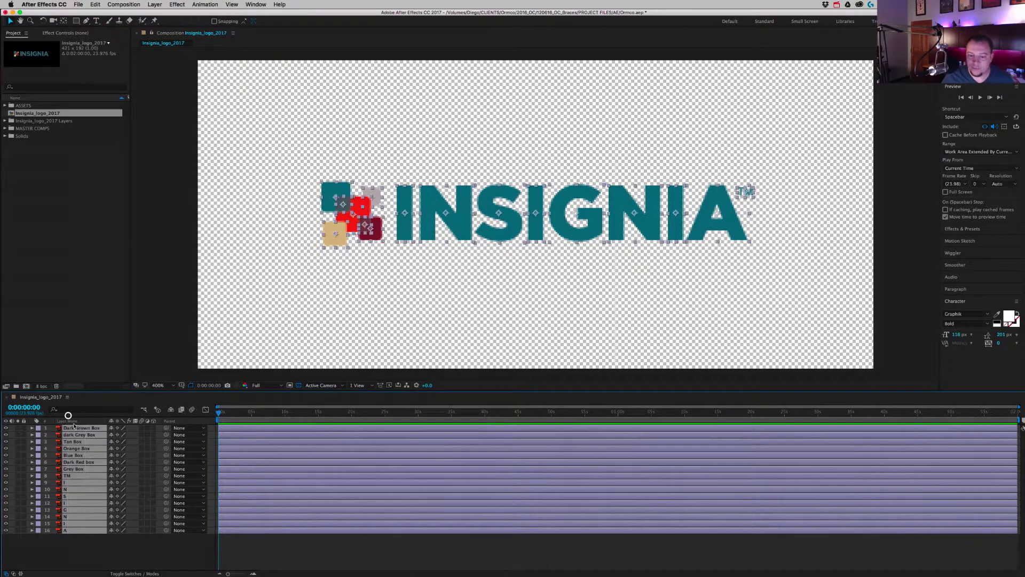
key("super+c")
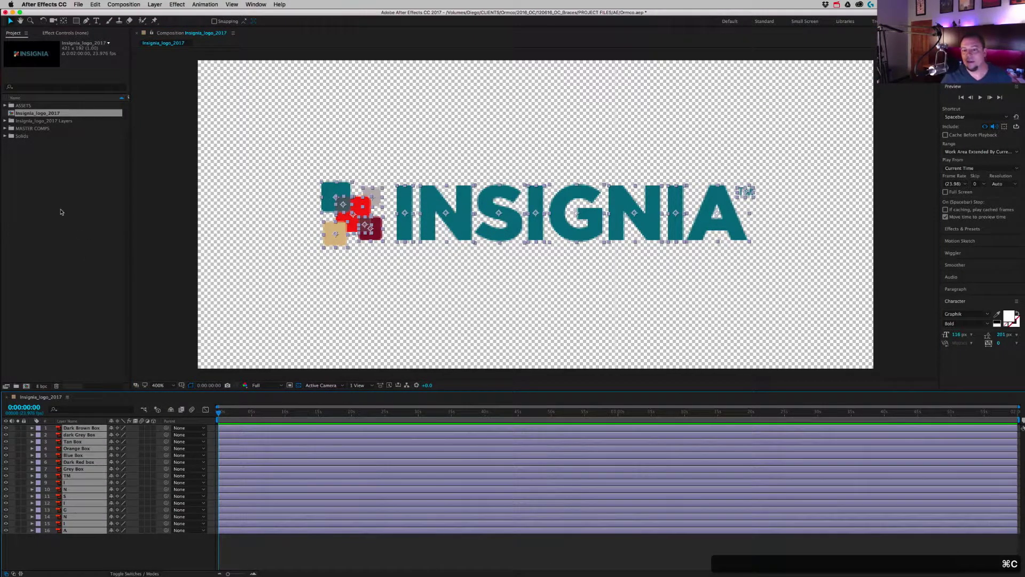
left_click(38, 203)
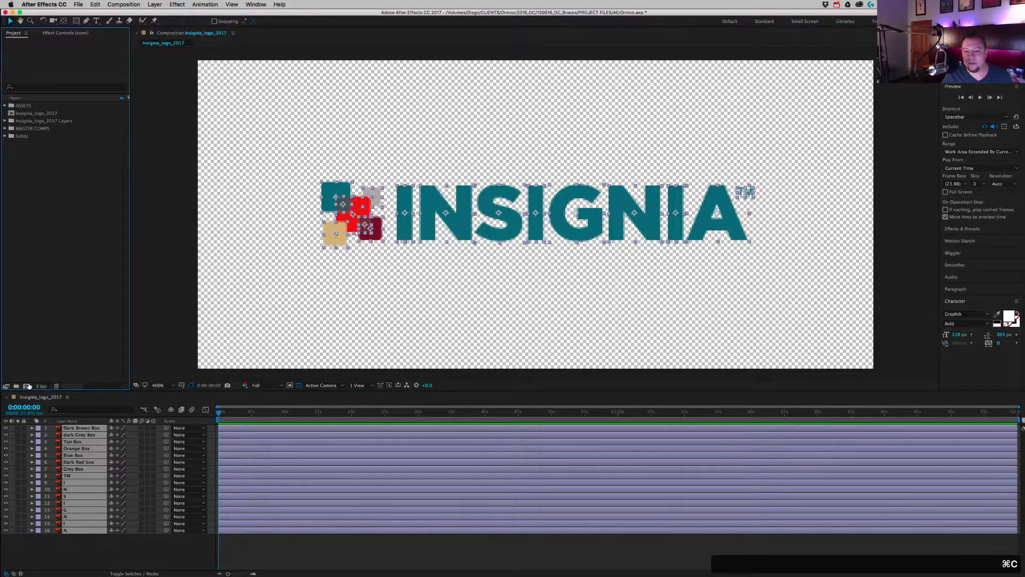
Start a new composition with a width of 1920 px and a height of 1080 px.
key("super+n")
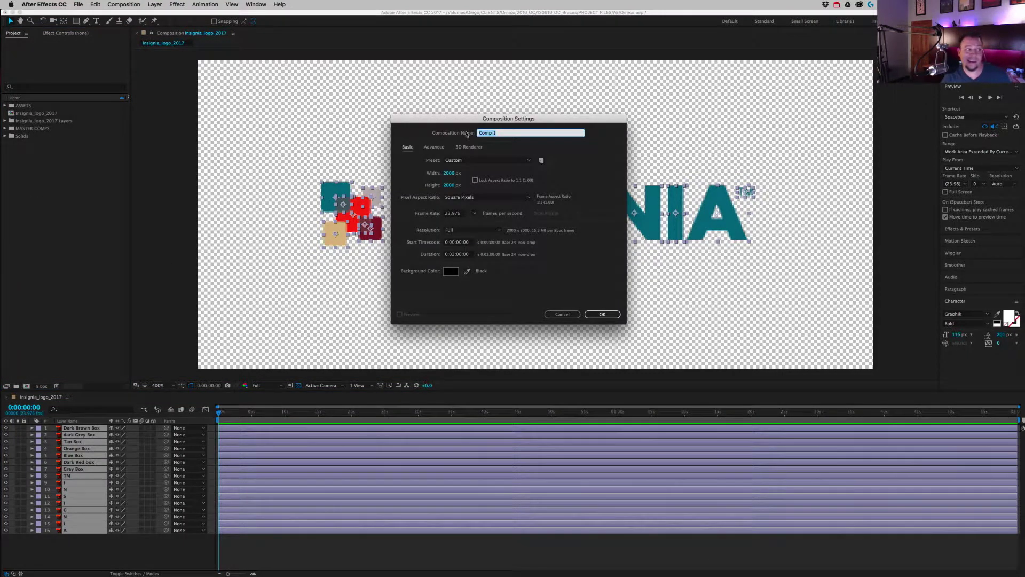
key("super+q")
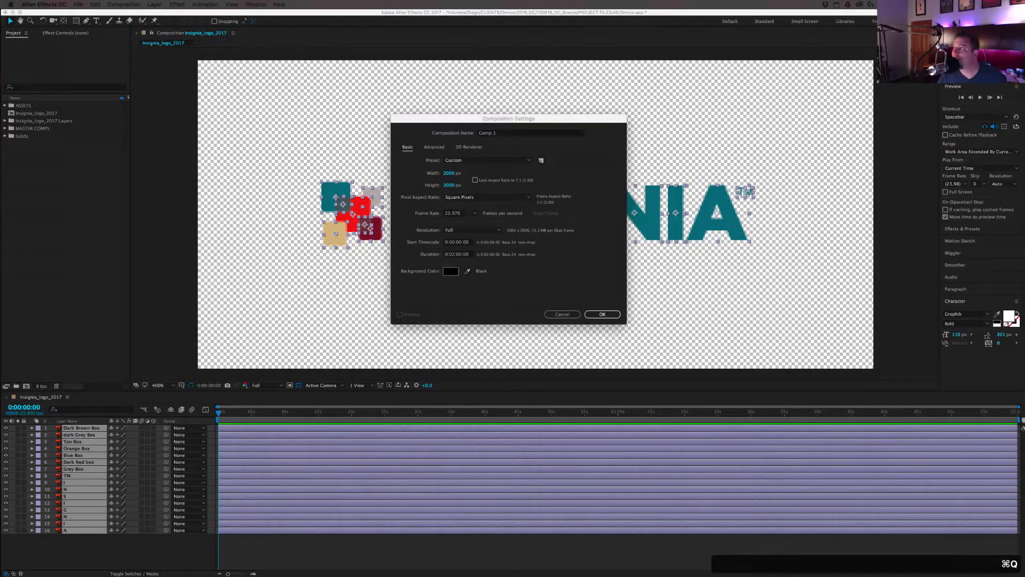
left_click(504, 141)
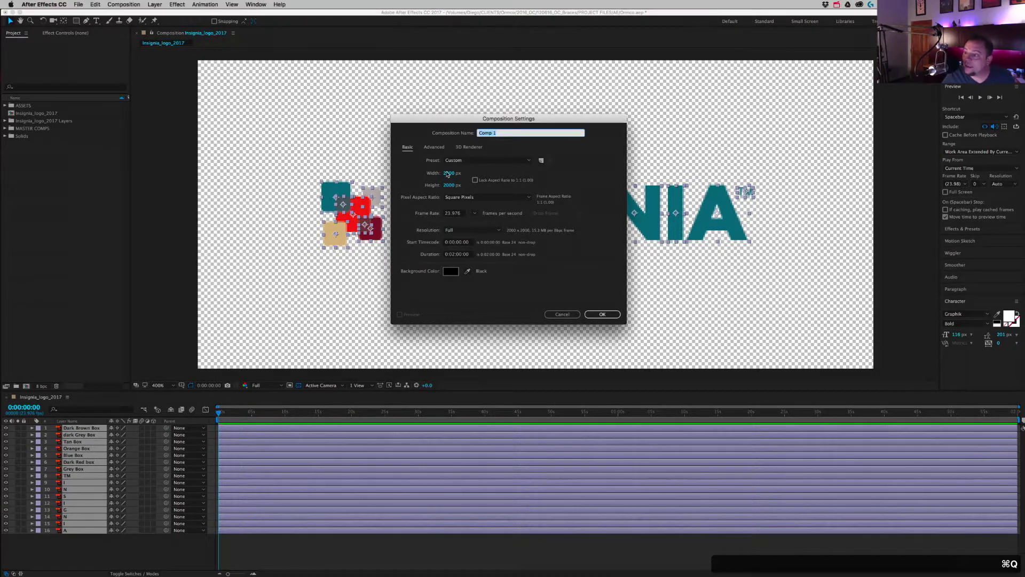
left_click(449, 173)
type("1920")
key("Tab")
type("1080")
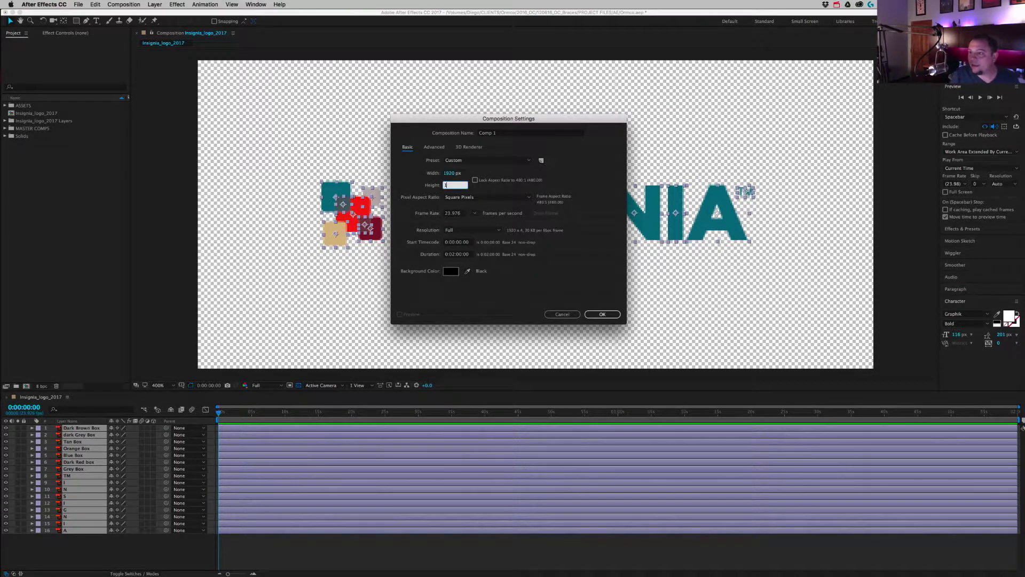
Name the new composition Insignia Logo Resolve, set its duration to 0:00:10:00, and create it.
left_click(541, 134)
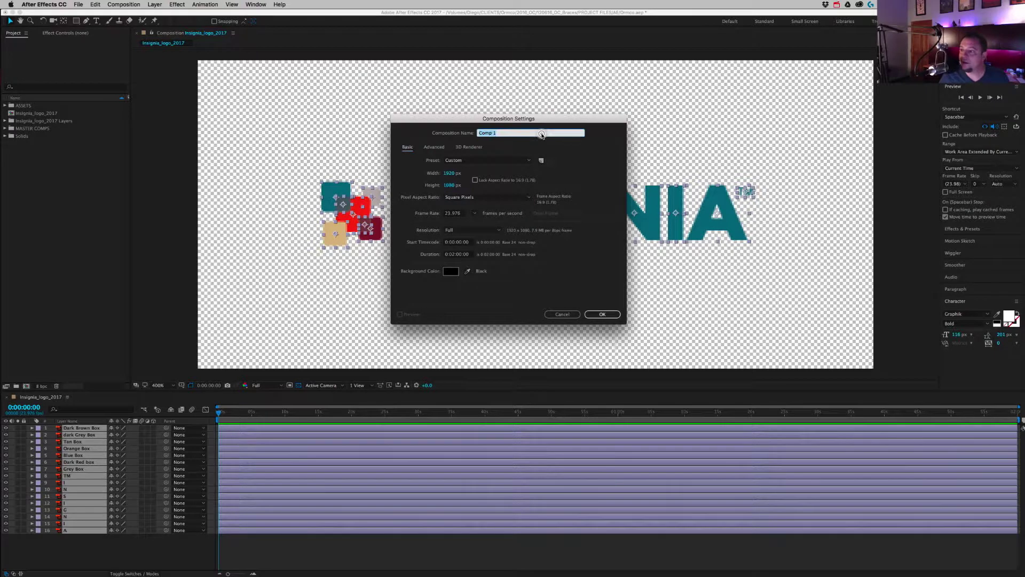
type("Insign")
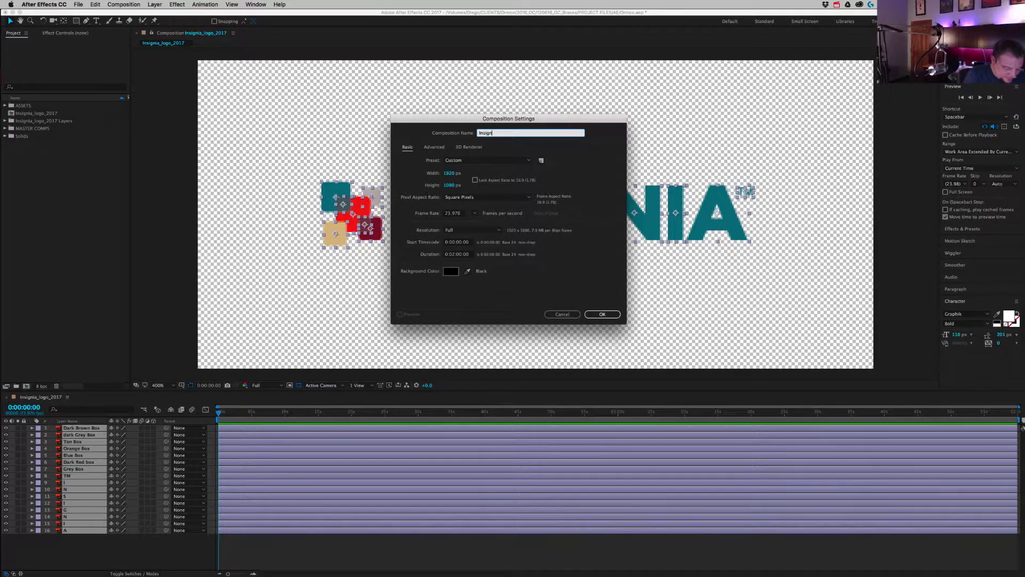
type("ia Logo Resolve")
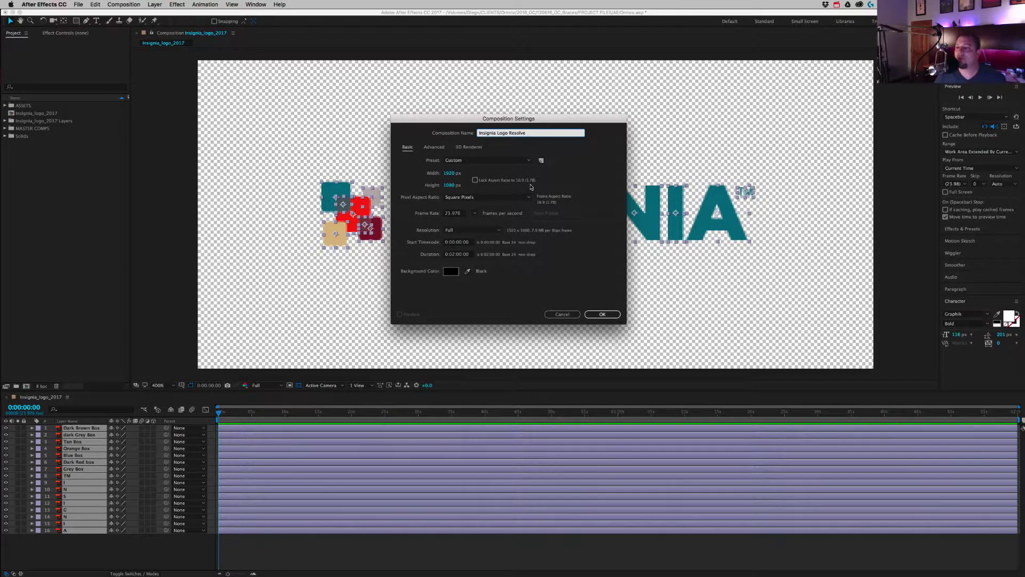
left_click(472, 254)
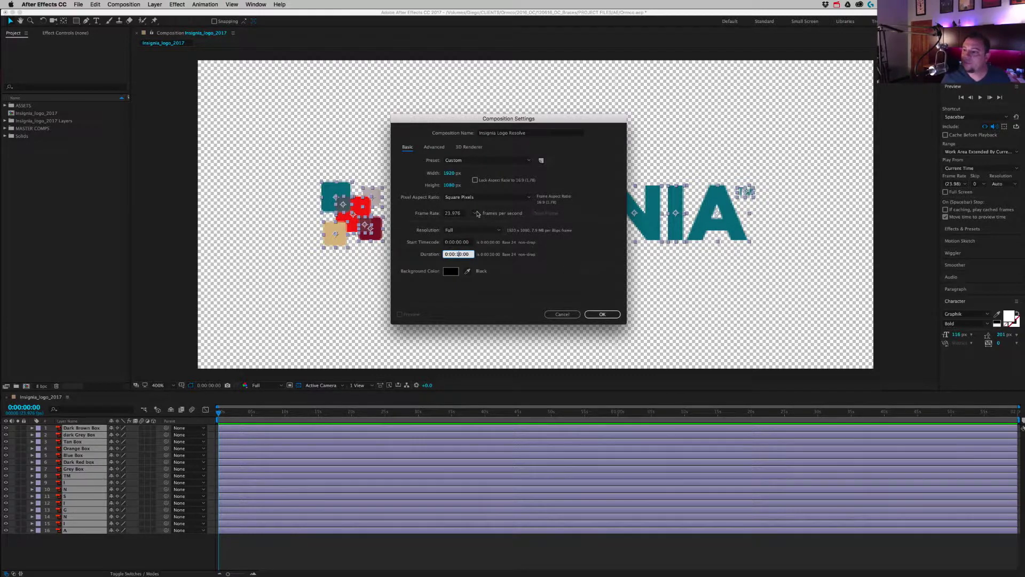
left_click(602, 315)
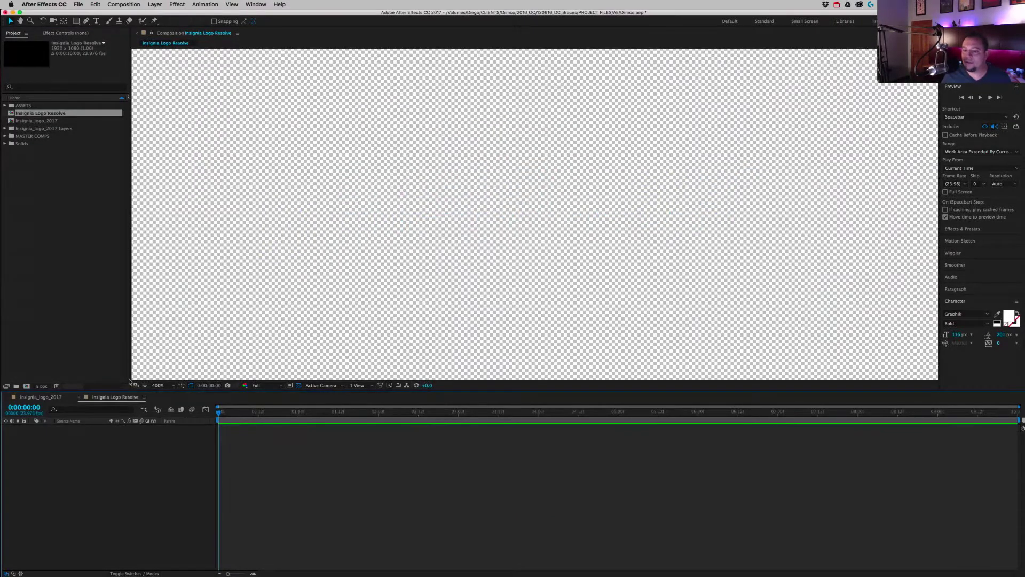
Paste the copied logo layers into the Insignia Logo Resolve composition.
key("super+v")
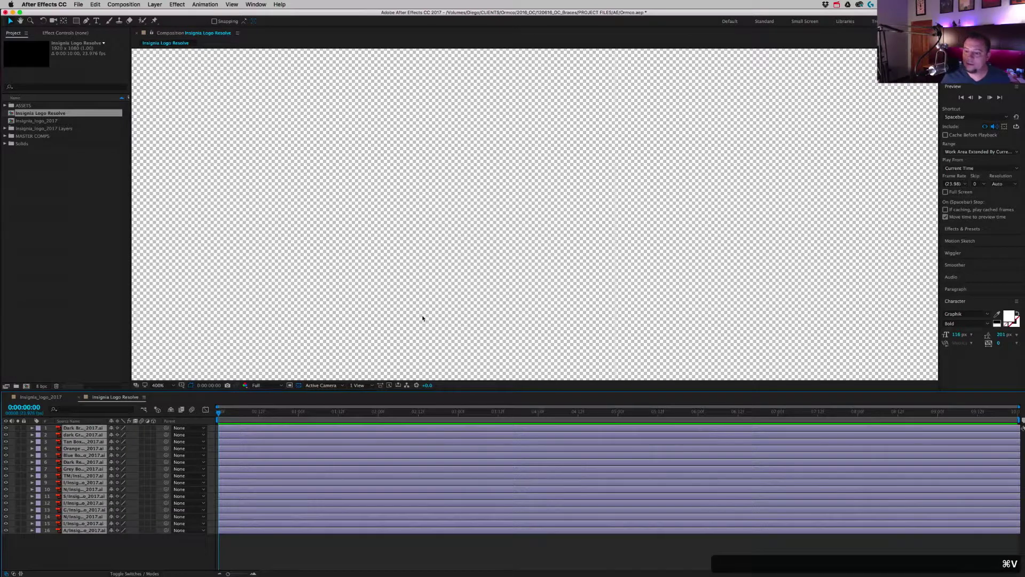
scroll(458, 299, "down", 6)
scroll(458, 293, "up", 4)
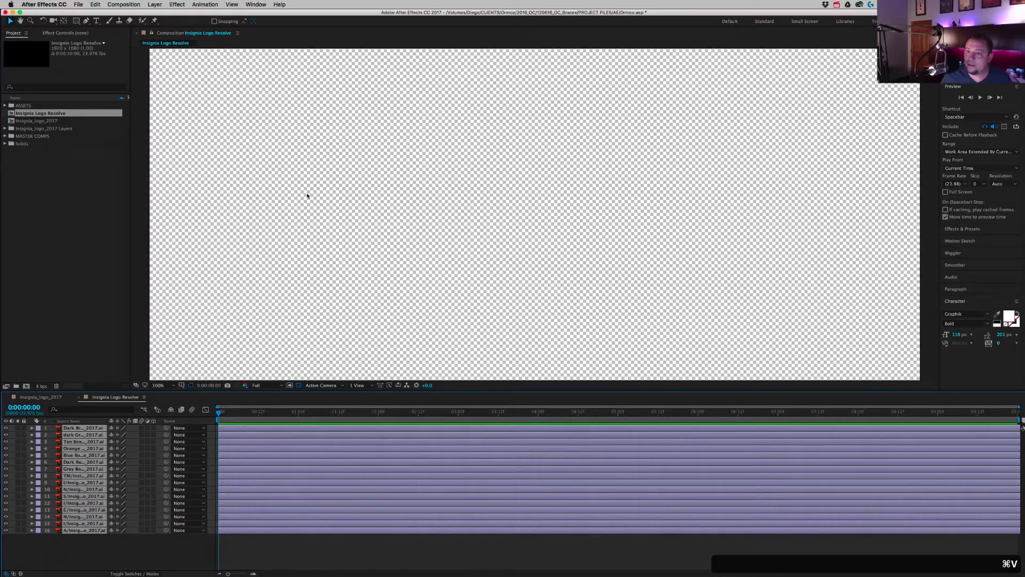
scroll(351, 176, "down", 2)
left_click(326, 168)
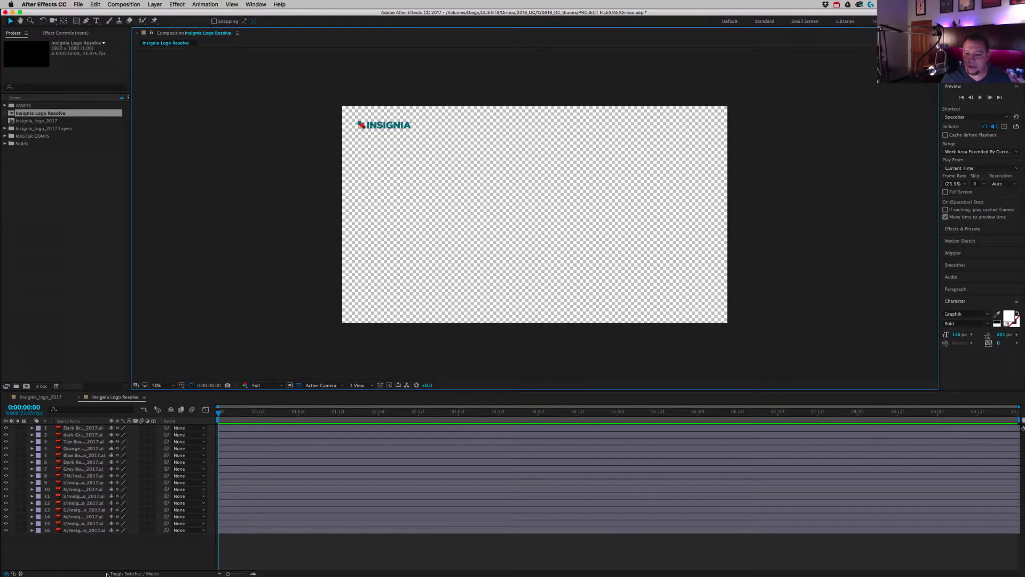
Add a null object to the composition and place it just below the logo's squares.
right_click(103, 550)
mouse_move(138, 552)
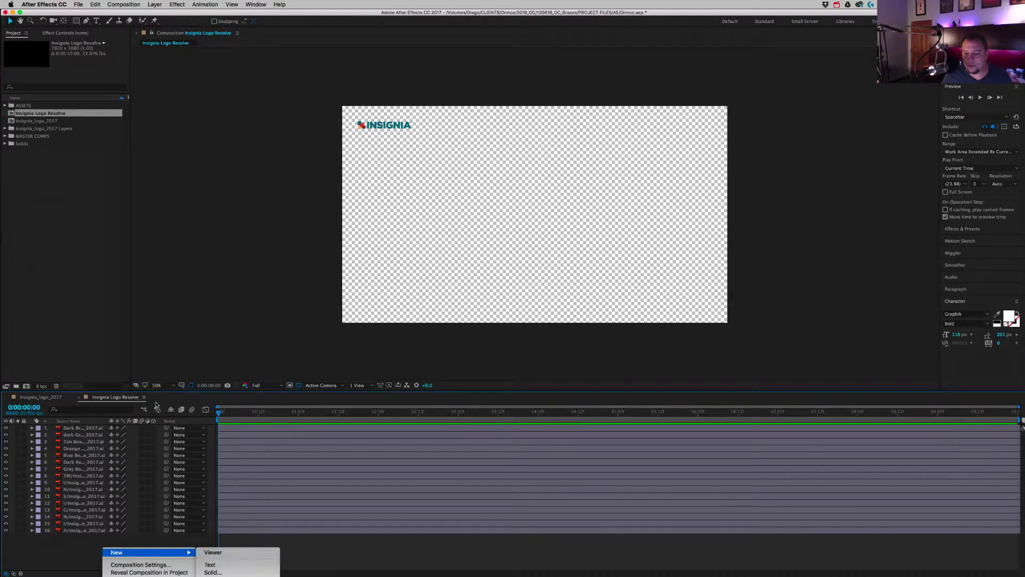
right_click(197, 250)
right_click(198, 250)
mouse_move(265, 255)
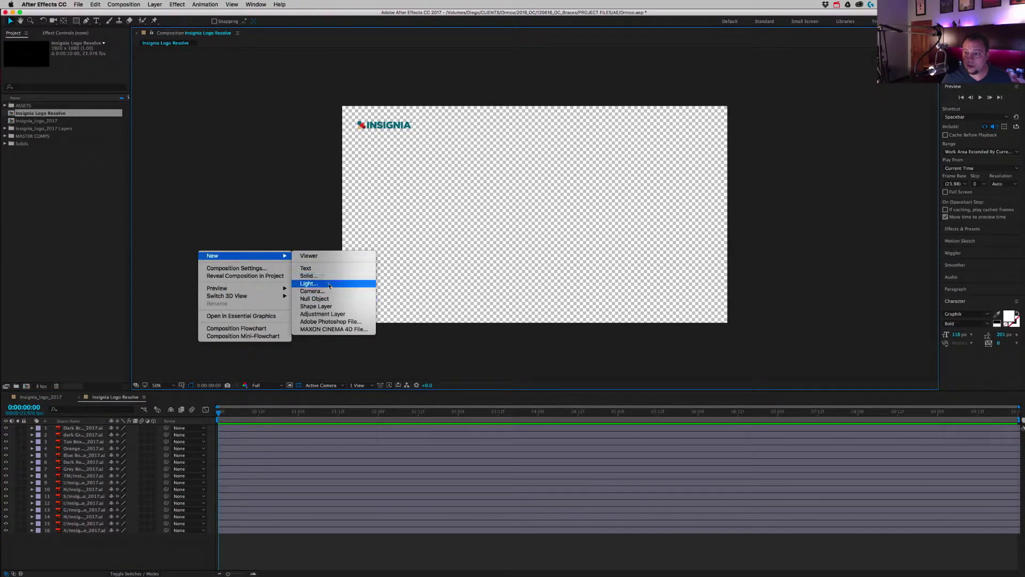
left_click(327, 299)
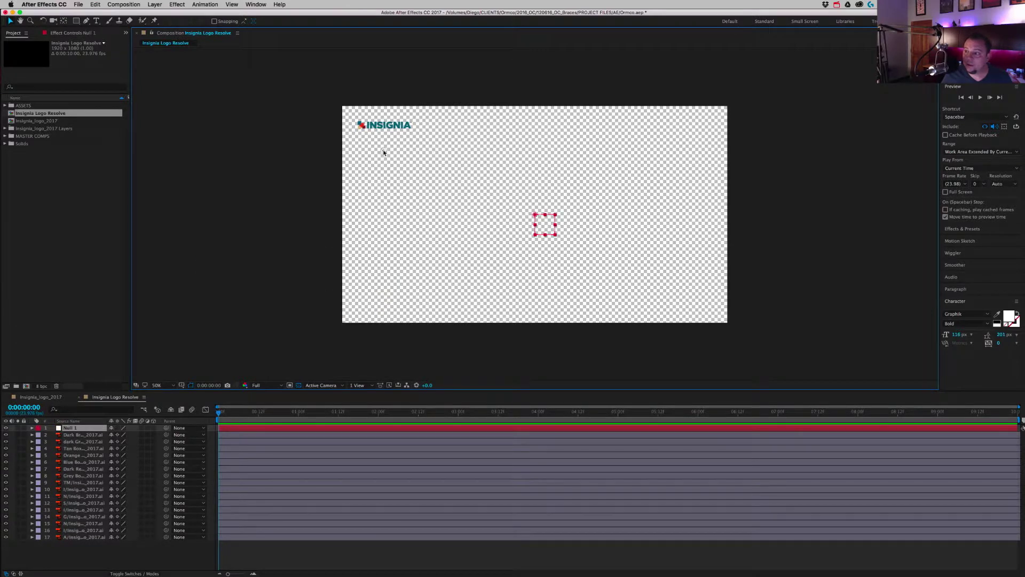
left_click_drag(547, 228, 372, 139)
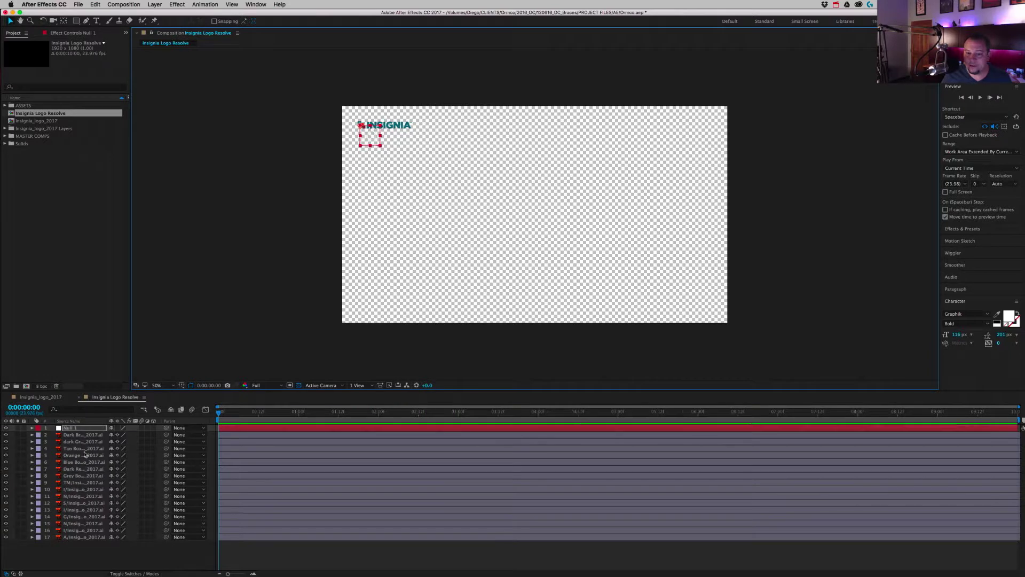
Parent all the logo layers, from Dark Brown Box to A, to the null object.
left_click(93, 436)
left_click(89, 538, "shift")
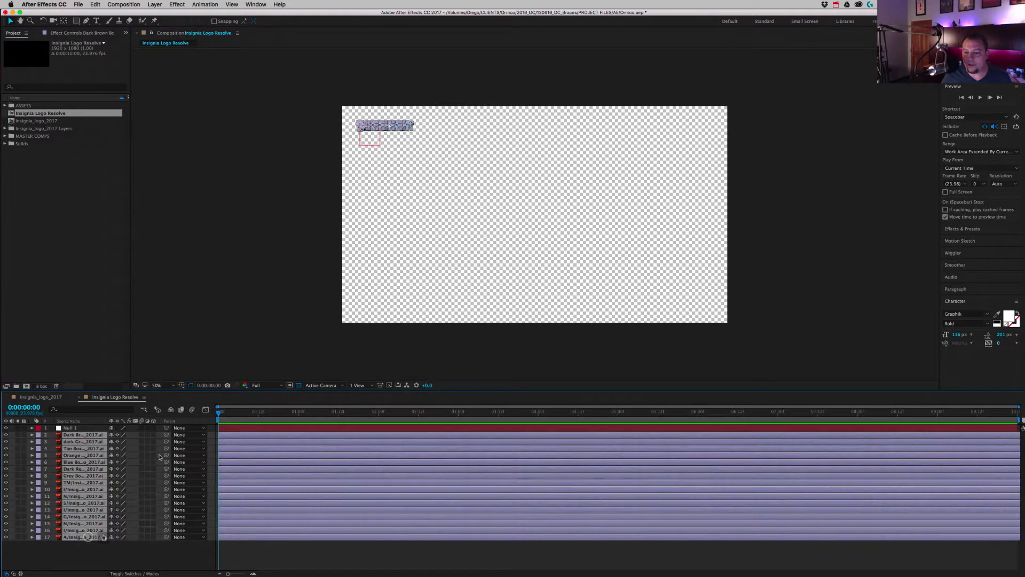
left_click_drag(166, 435, 76, 429)
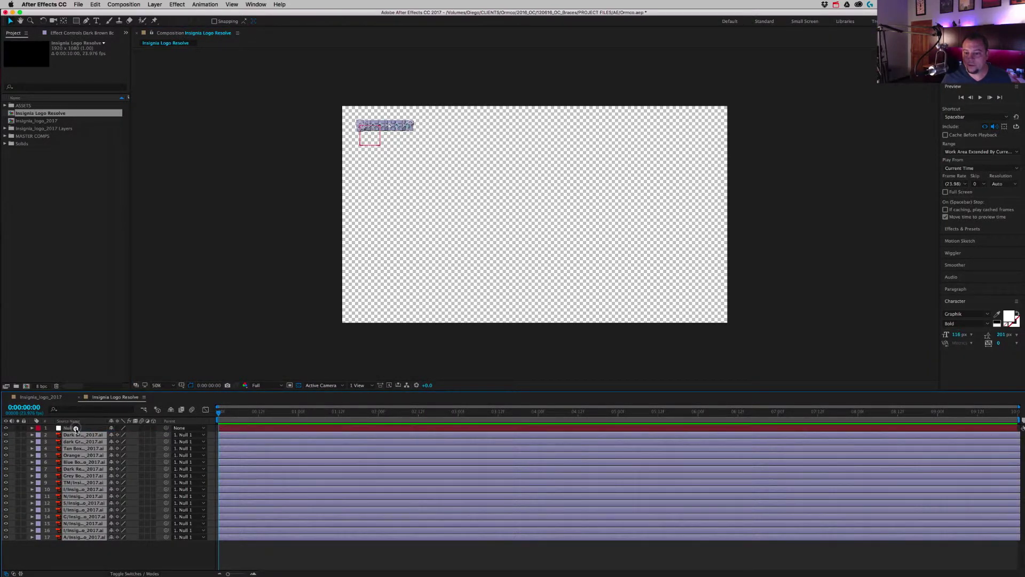
Move the null object with the logo towards the centre of the frame and display the Title/Action Safe guides.
left_click(76, 429)
left_click_drag(368, 144, 497, 236)
left_click(191, 385)
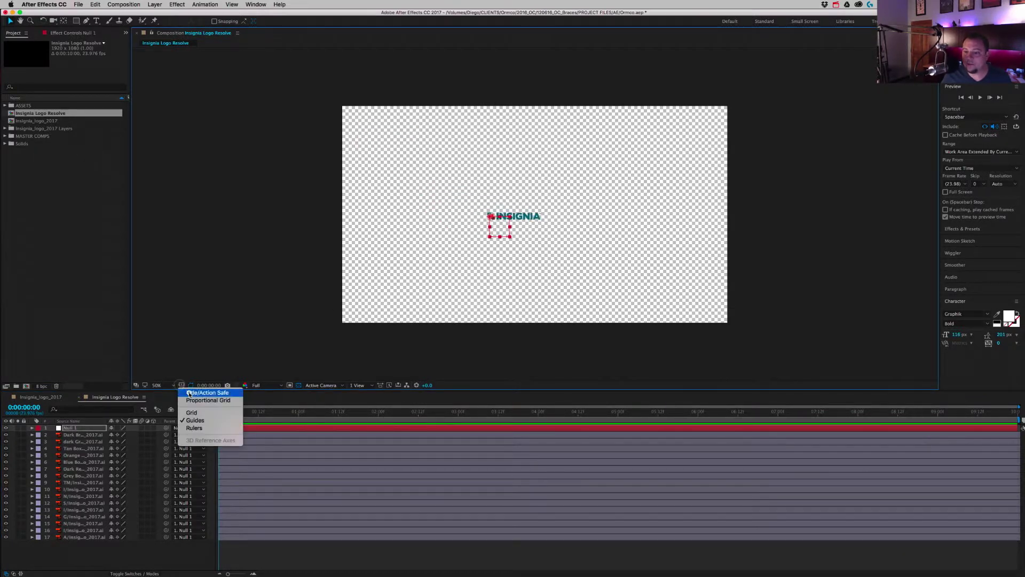
left_click(205, 392)
left_click_drag(497, 234, 512, 232)
Scale the null object to 554% and shift it horizontally until the enlarged logo is centred in the frame.
key("s")
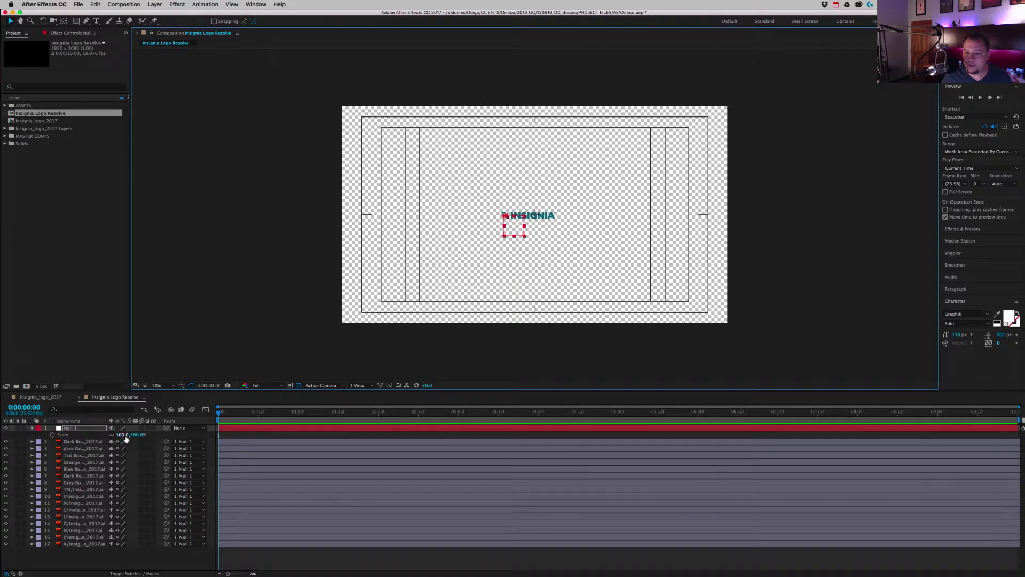
left_click_drag(131, 435, 454, 369)
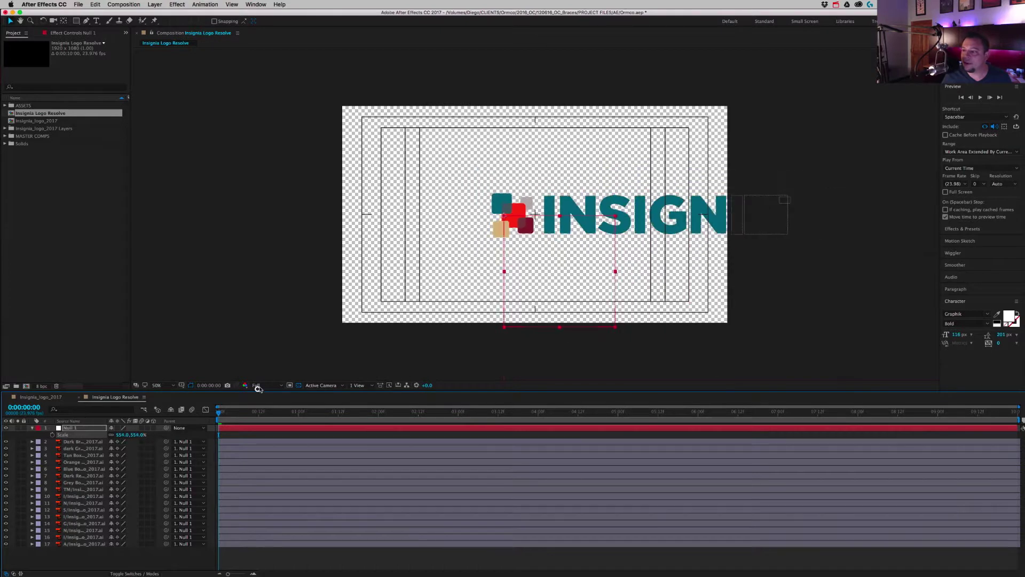
left_click_drag(570, 295, 470, 295)
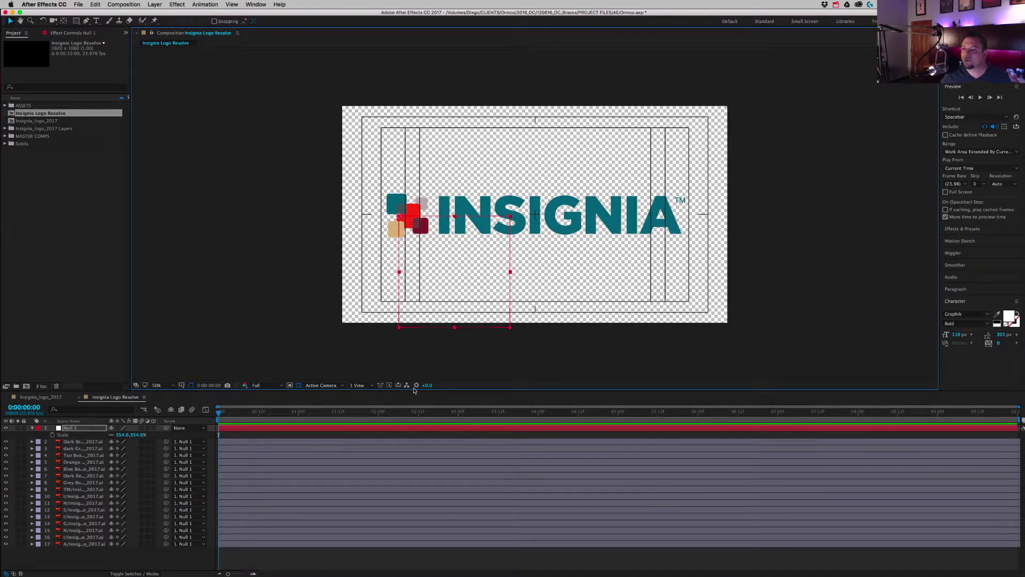
Delete the null object from the composition.
left_click(194, 304)
left_click(84, 429)
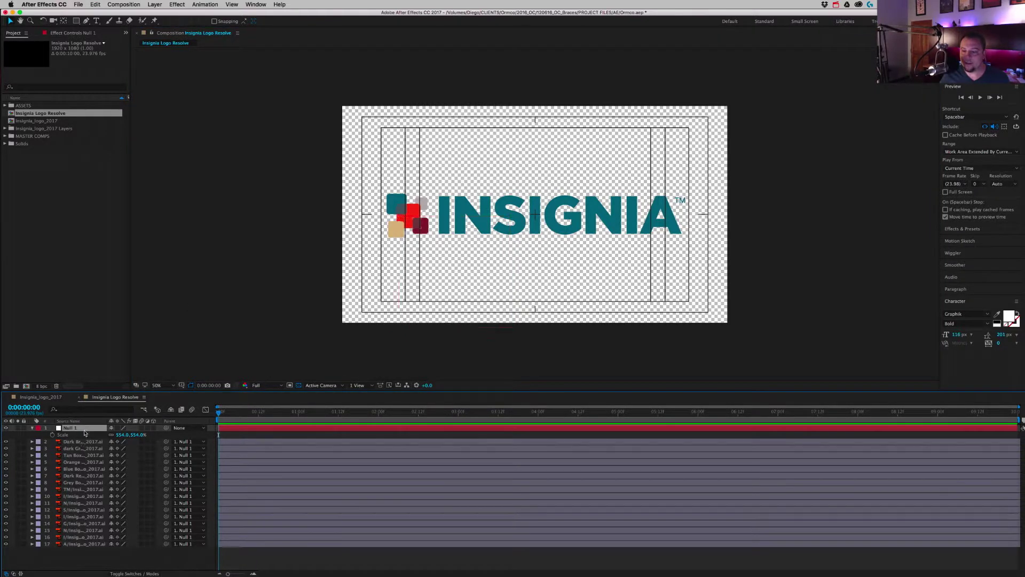
key("Delete")
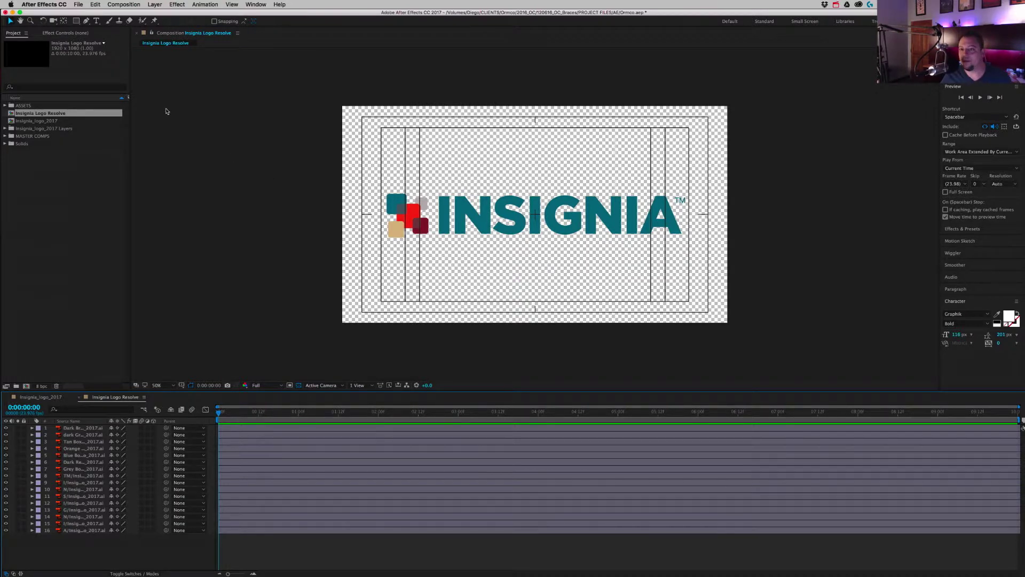
Add a white 1920 x 1080 solid and place it beneath all the logo layers as a background.
right_click(66, 562)
mouse_move(130, 553)
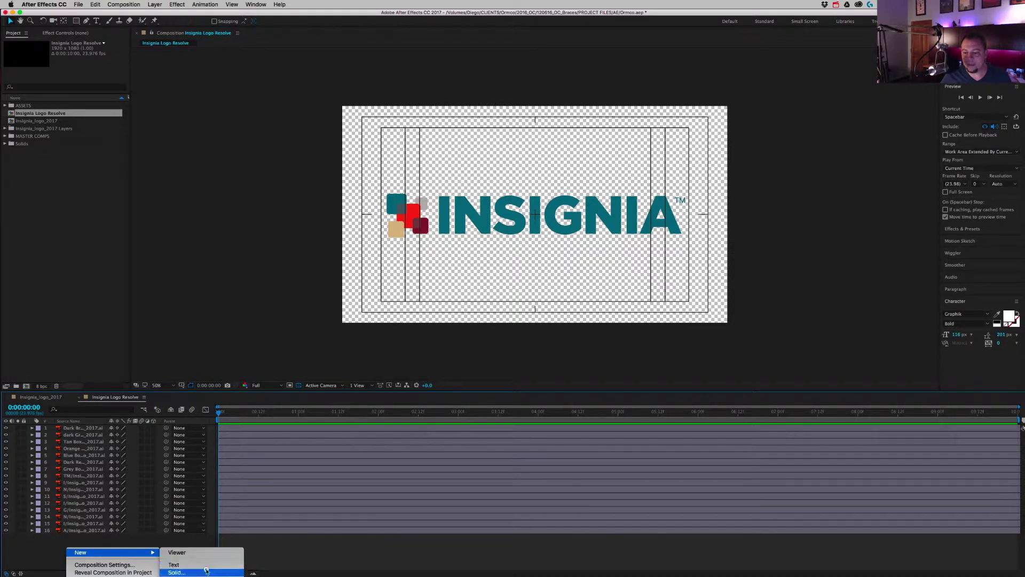
left_click(205, 571)
left_click(88, 180)
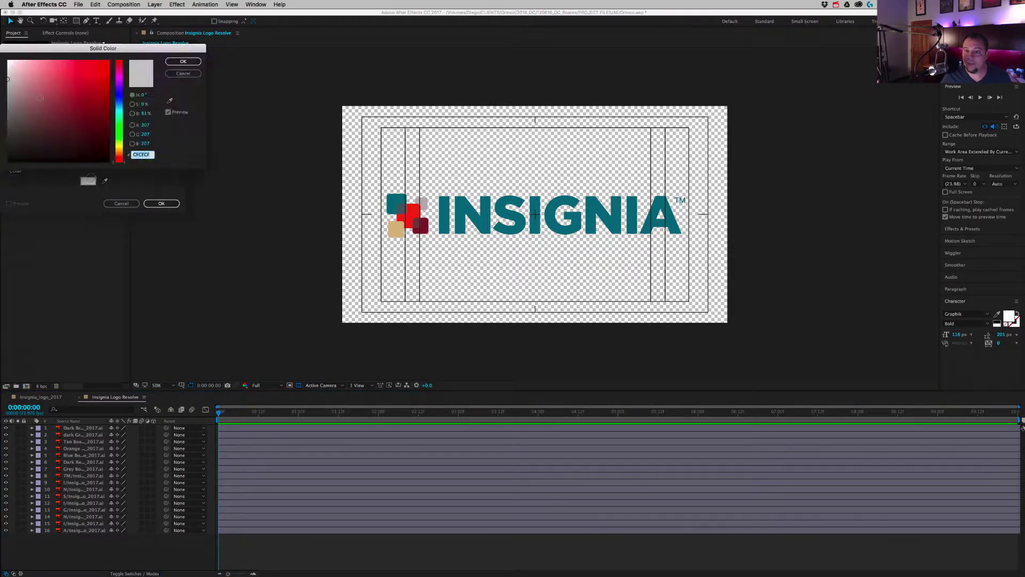
left_click(192, 61)
left_click(161, 204)
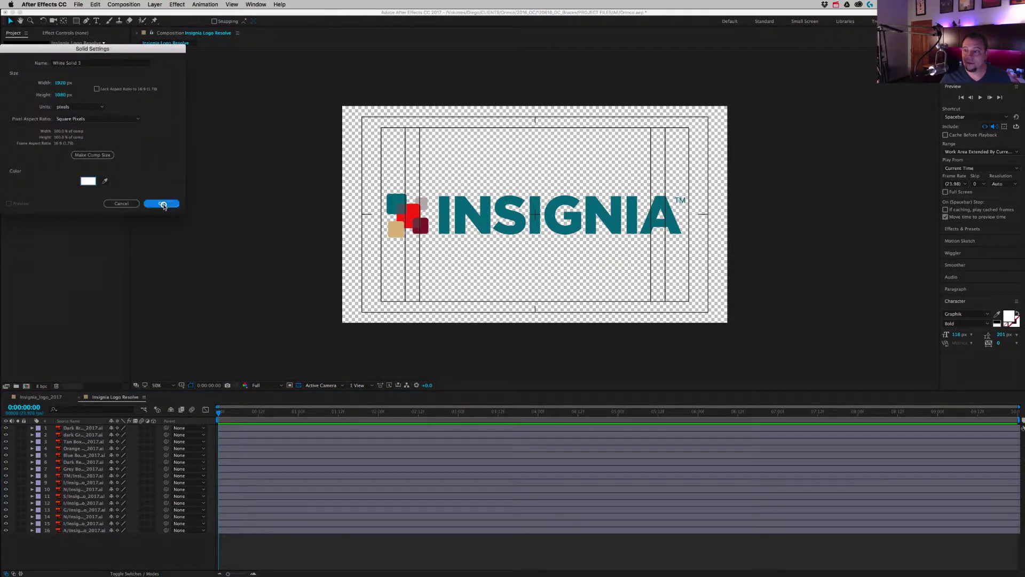
left_click_drag(91, 431, 96, 547)
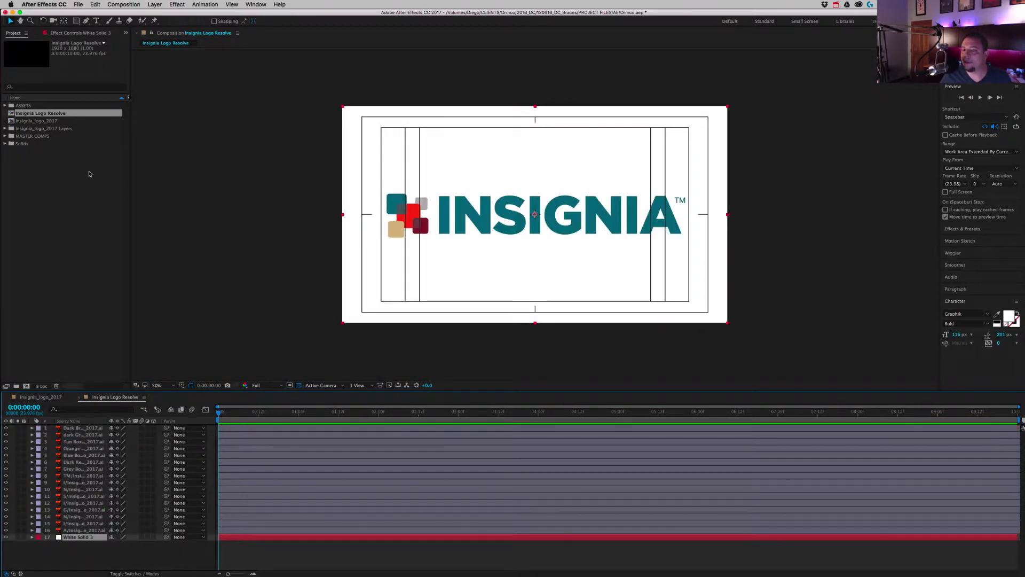
Import Insignia_logo_2017.eps into the project.
right_click(29, 197)
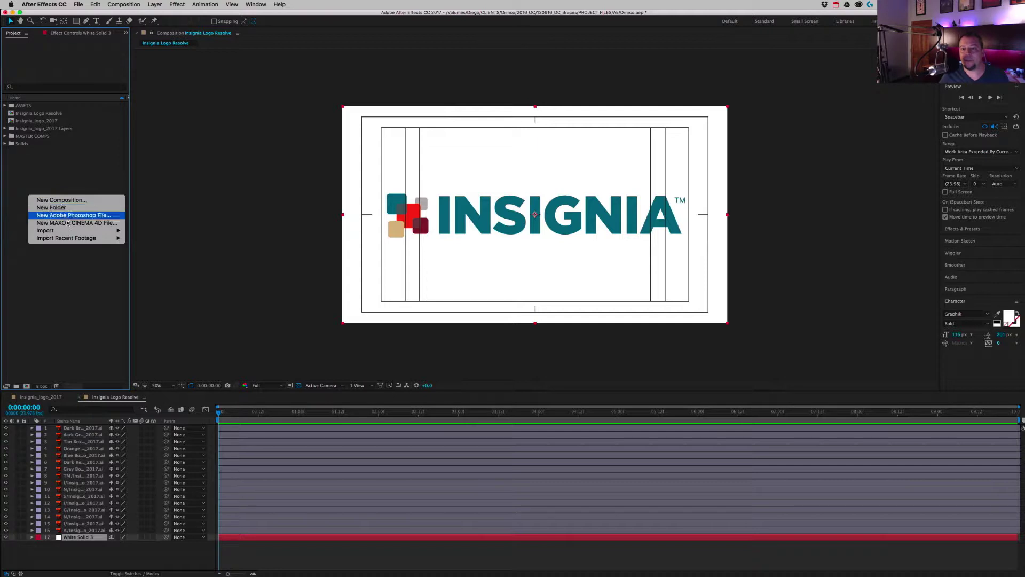
left_click(139, 230)
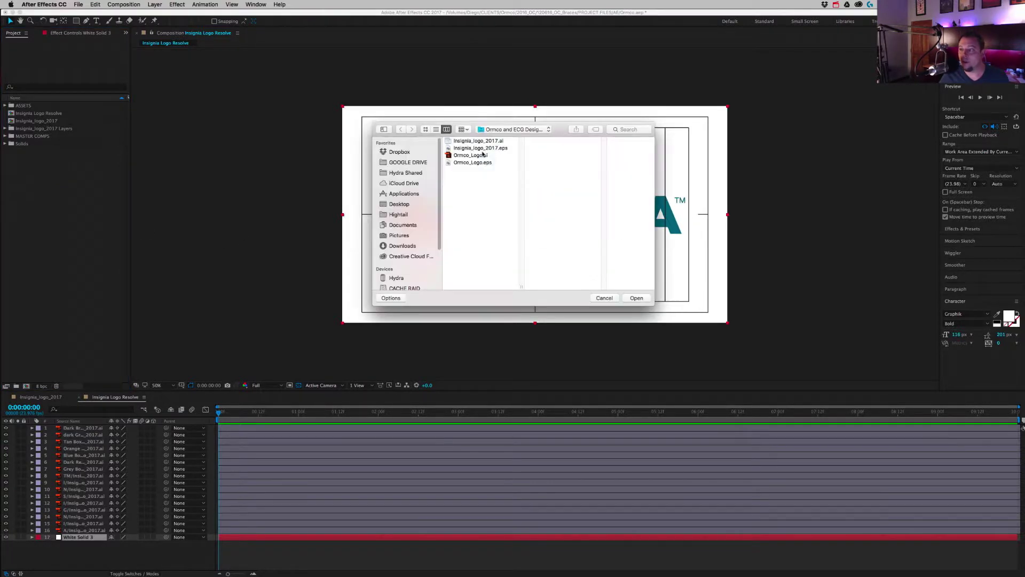
left_click(481, 148)
left_click(636, 298)
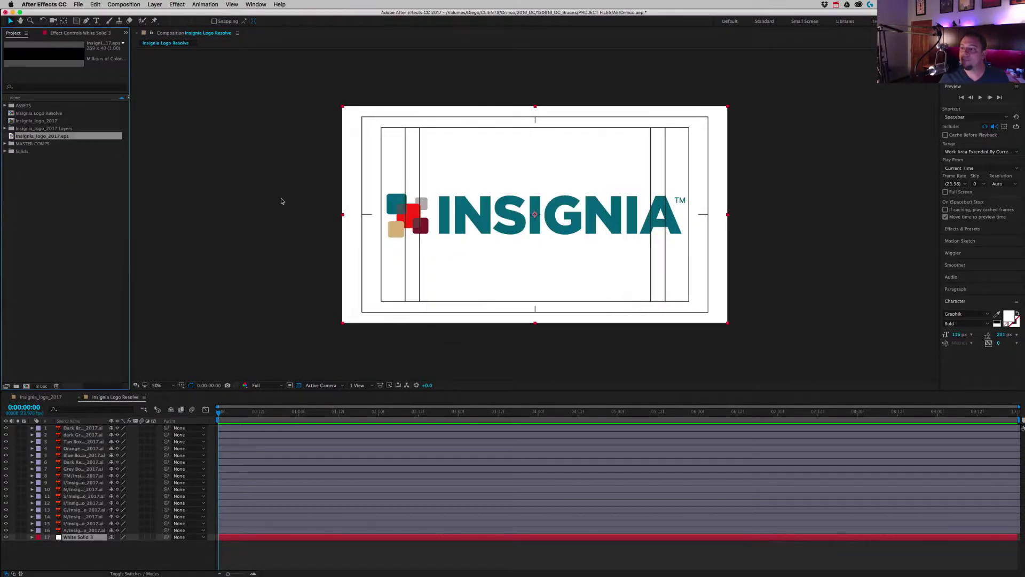
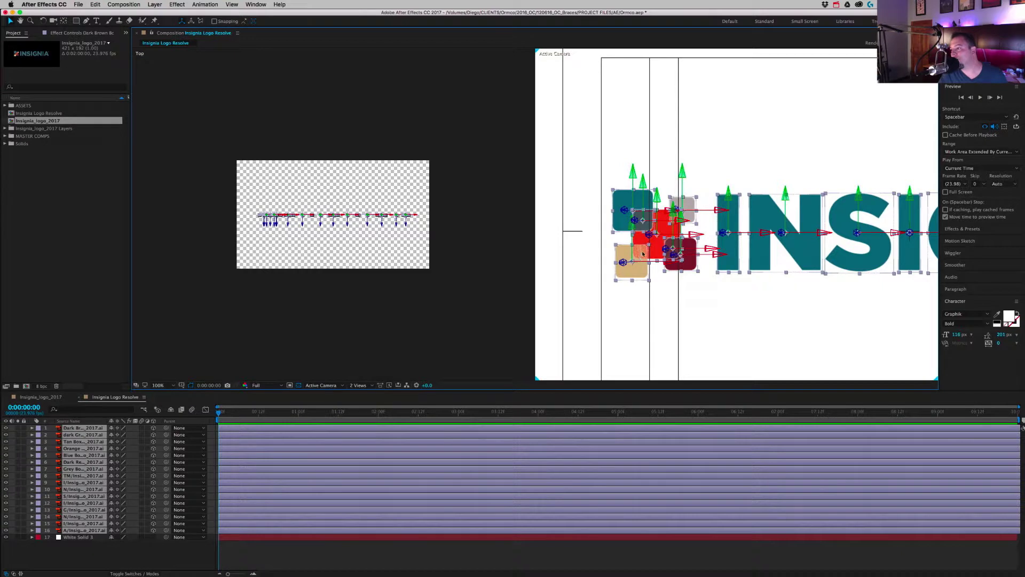
Widen the layer name column to show full names and set the Dark Brown Box layer's Z position to -1.
left_click(600, 351)
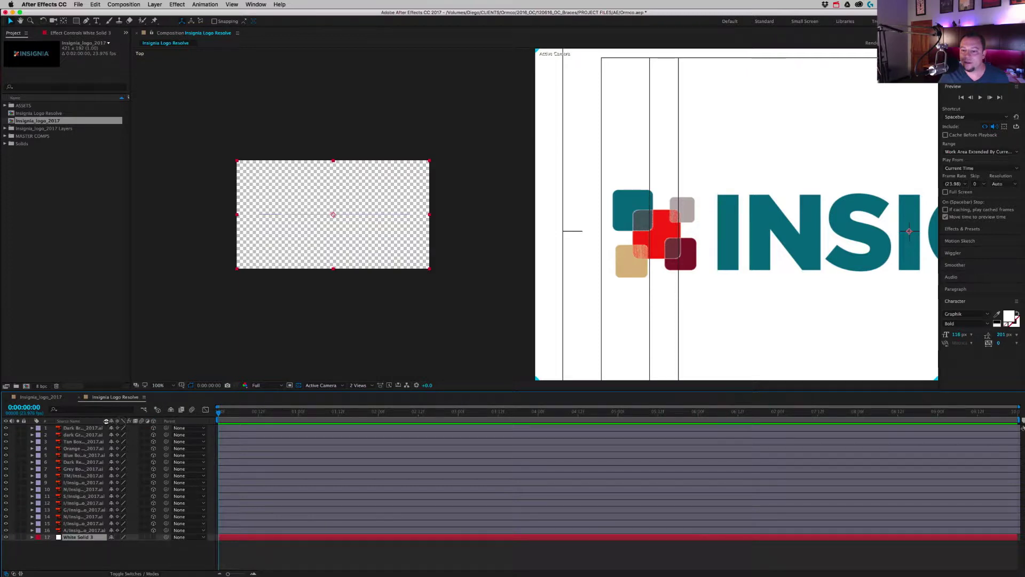
left_click_drag(106, 421, 156, 421)
left_click(113, 429)
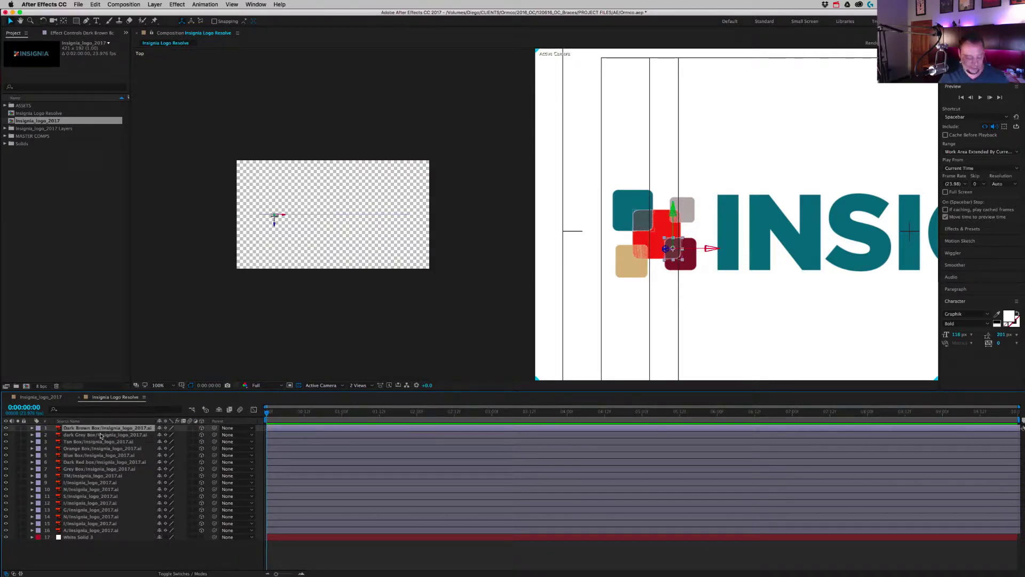
key("p")
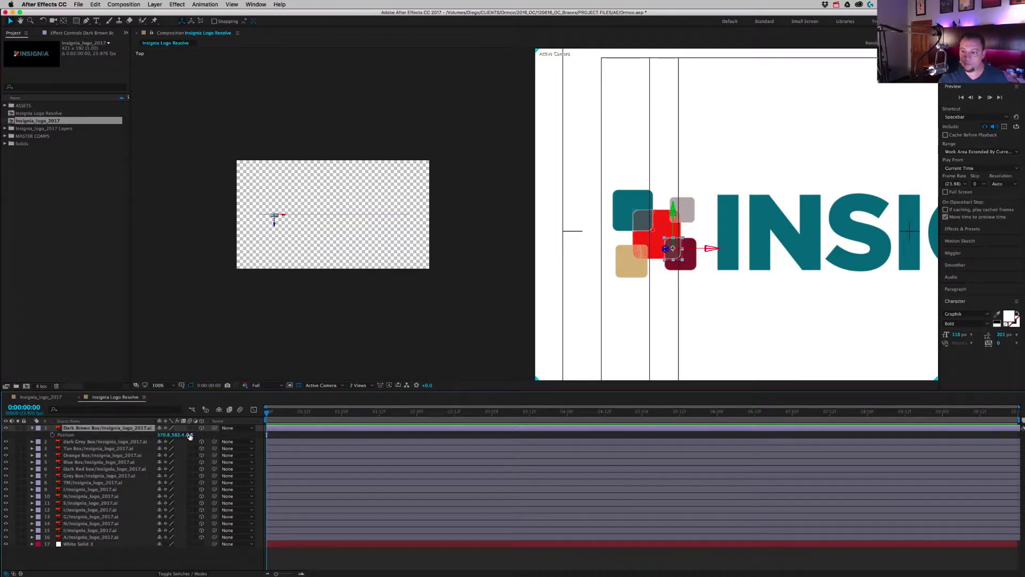
left_click(190, 435)
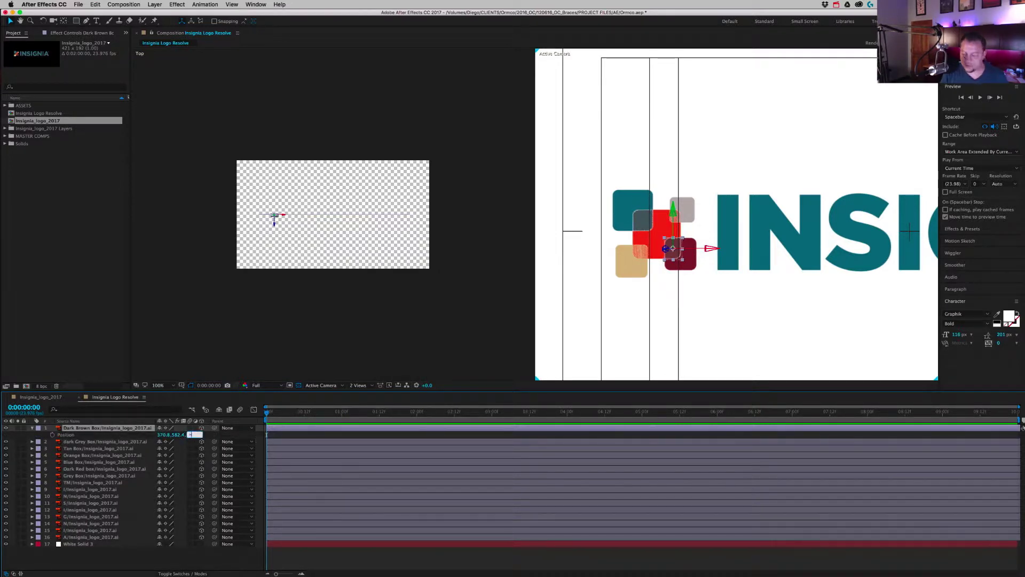
key("Return")
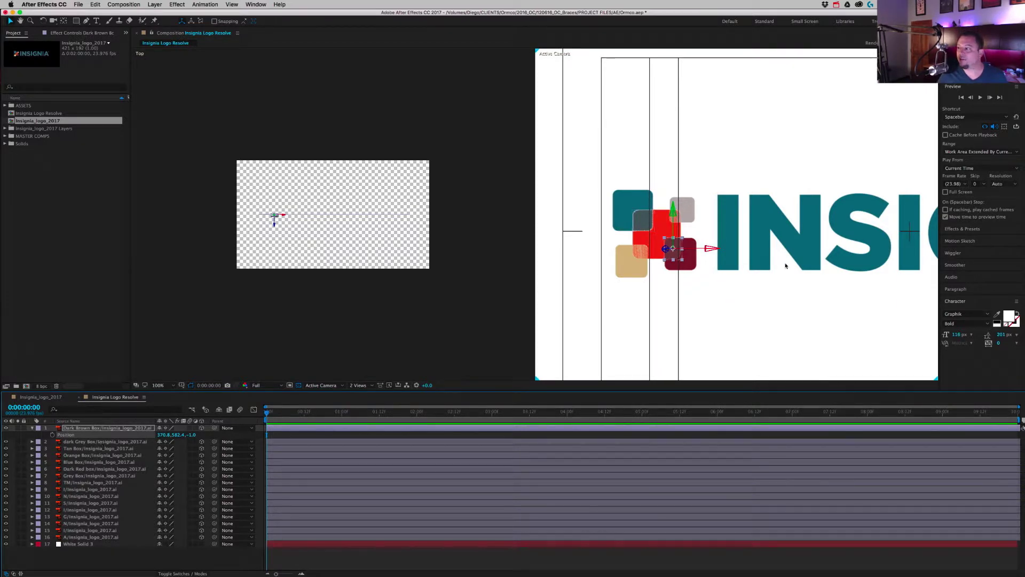
Set the Dark Red box layer's Z position to 1.
left_click(685, 267)
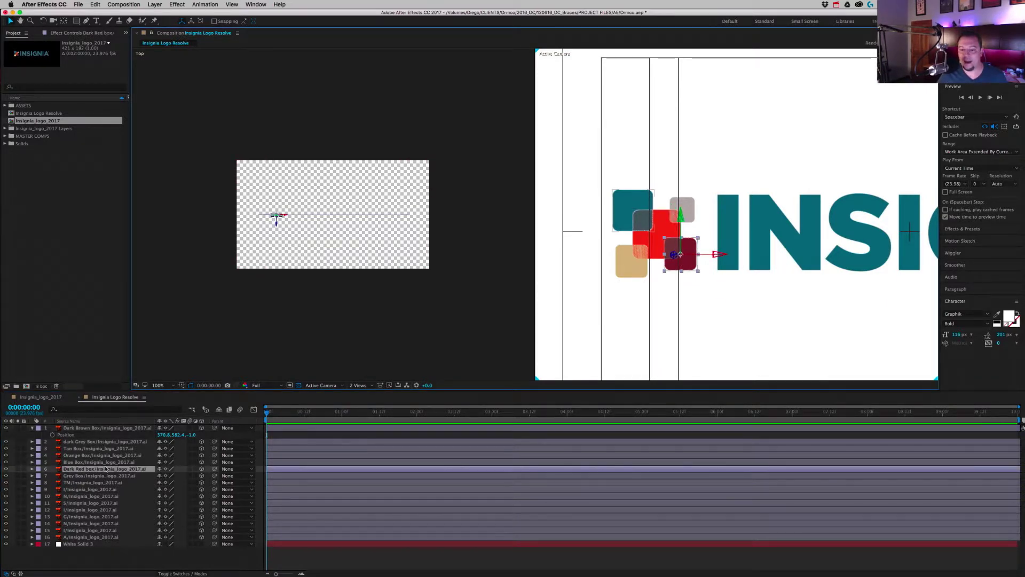
key("p")
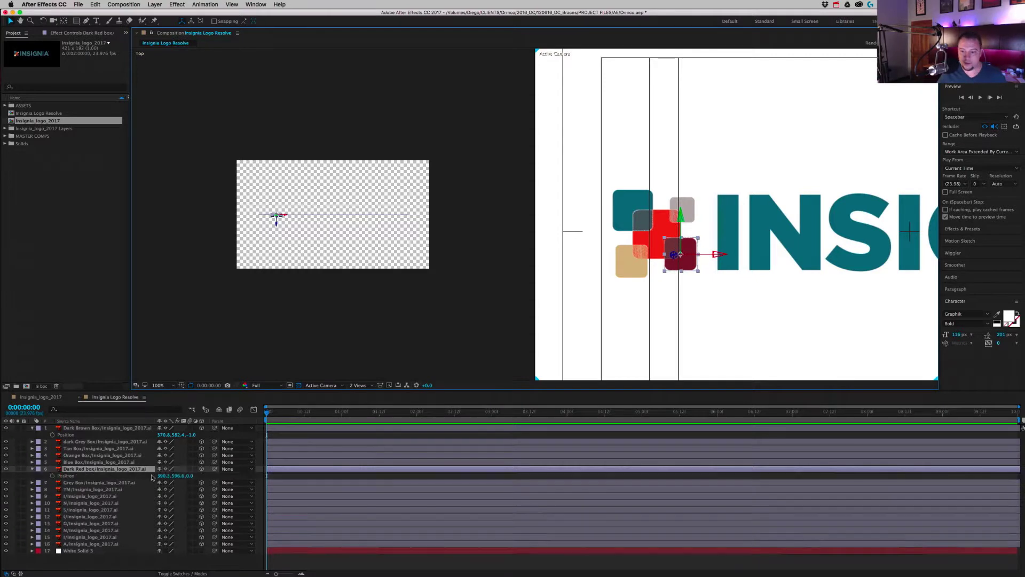
left_click(189, 476)
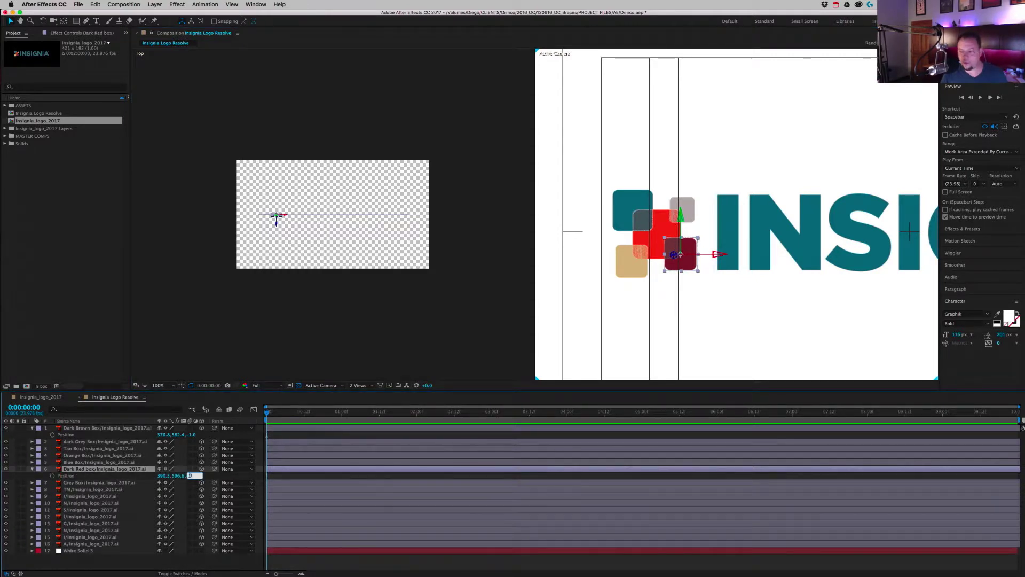
type("1")
key("Return")
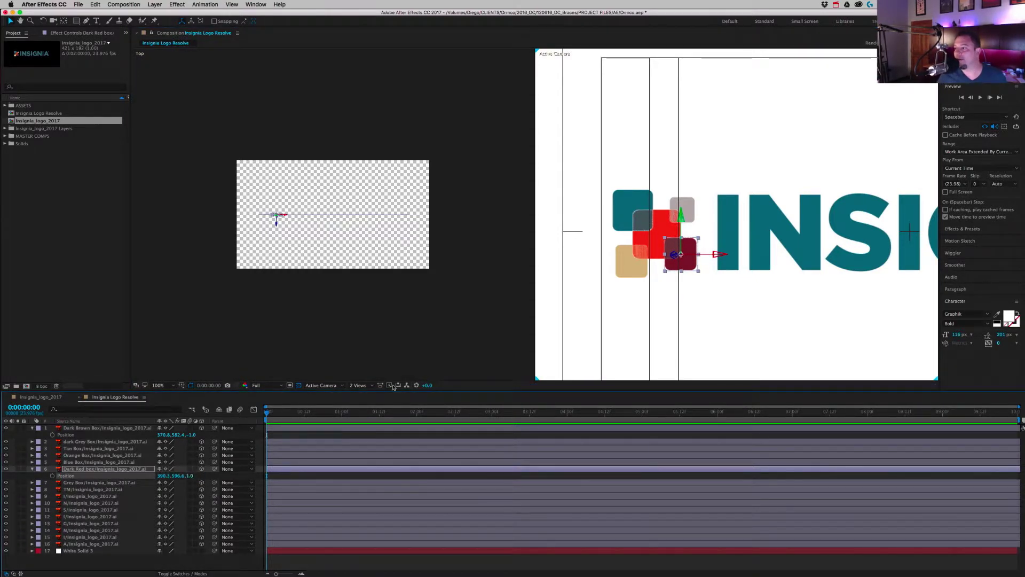
Set the Tan Box layer's Z position to 1 and lock the white solid layer.
left_click(617, 265)
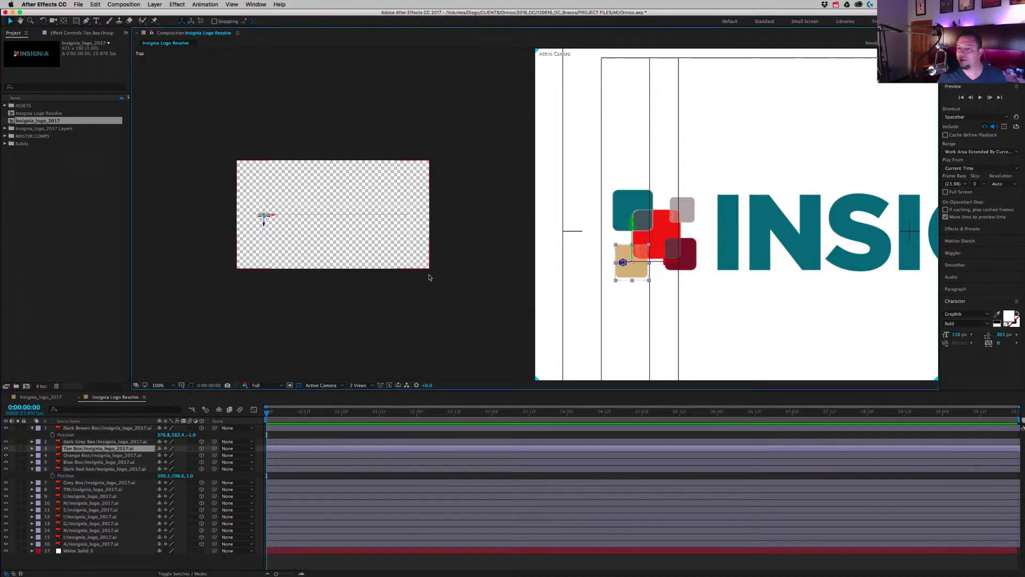
key("p")
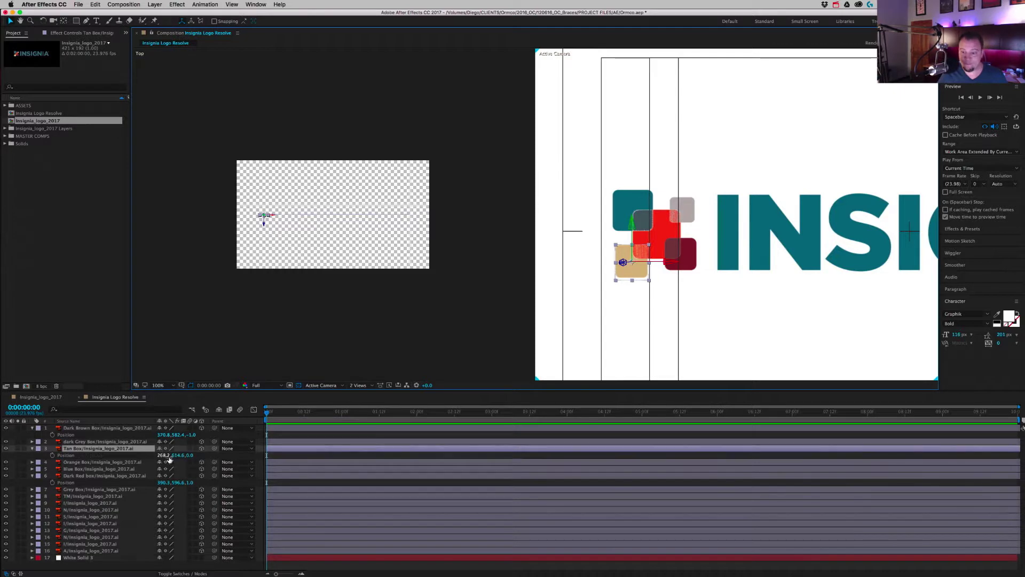
left_click(187, 455)
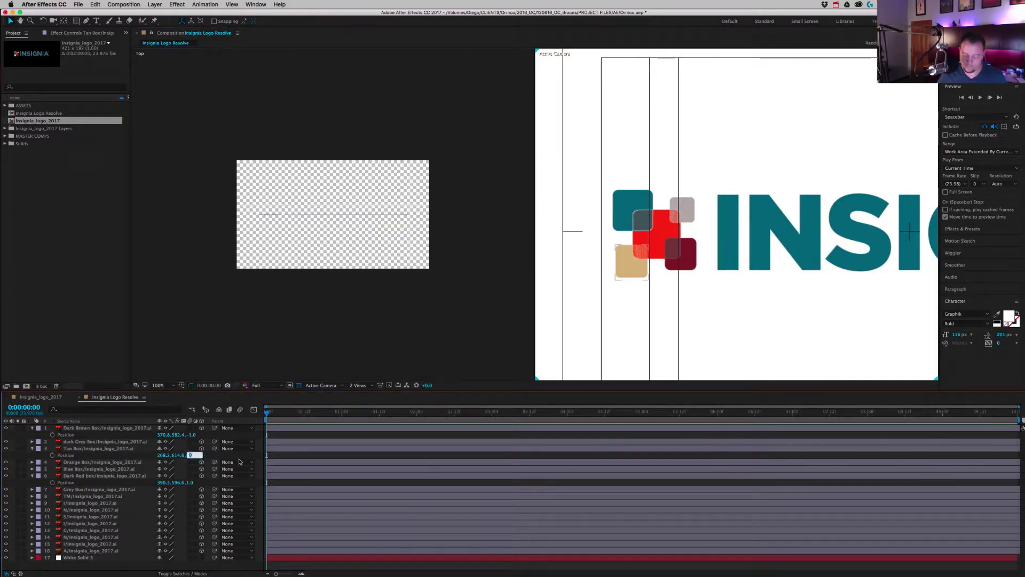
left_click(536, 294)
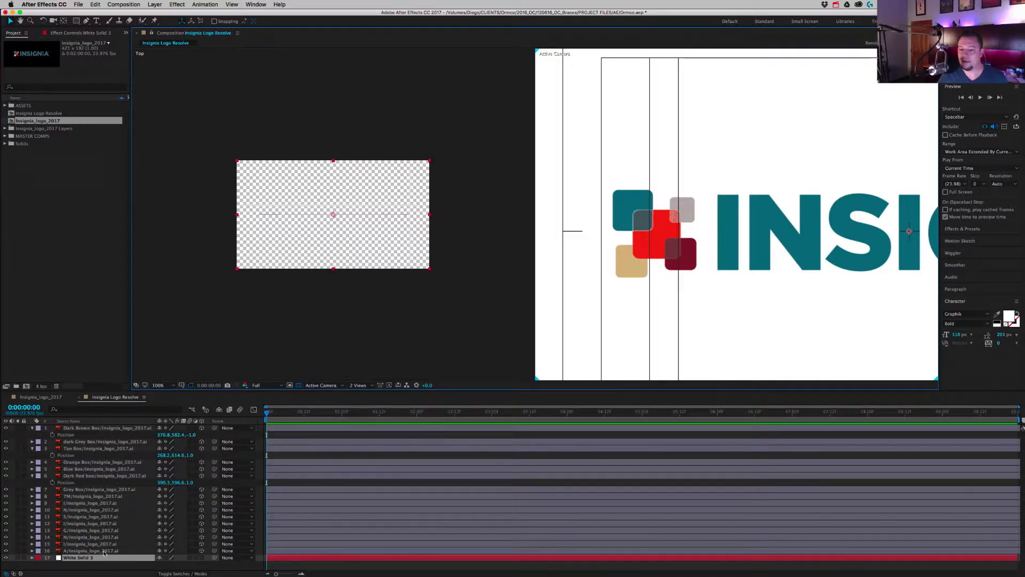
left_click(23, 557)
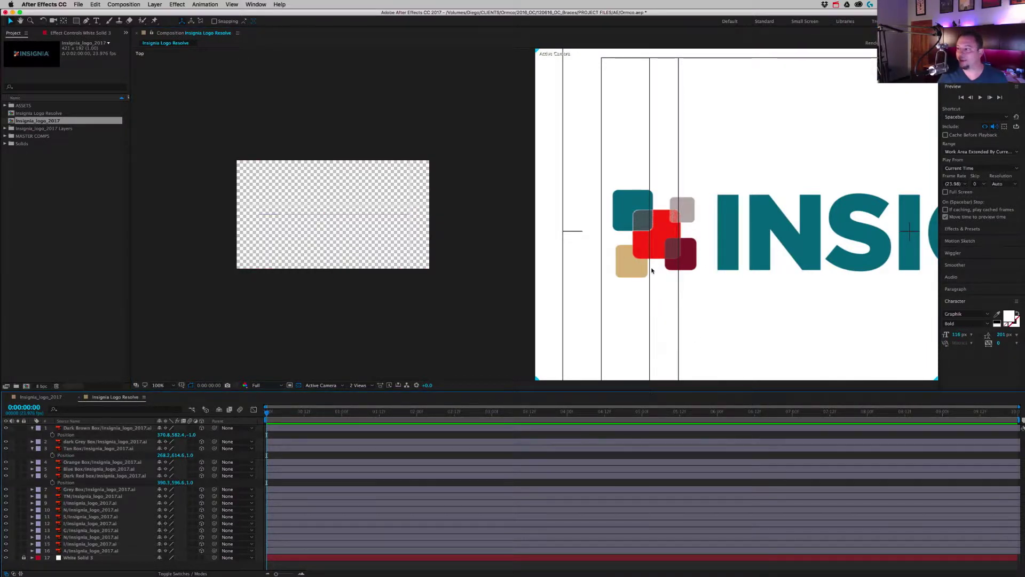
Set the Blue Box layer's Z position to 1.
left_click(655, 234)
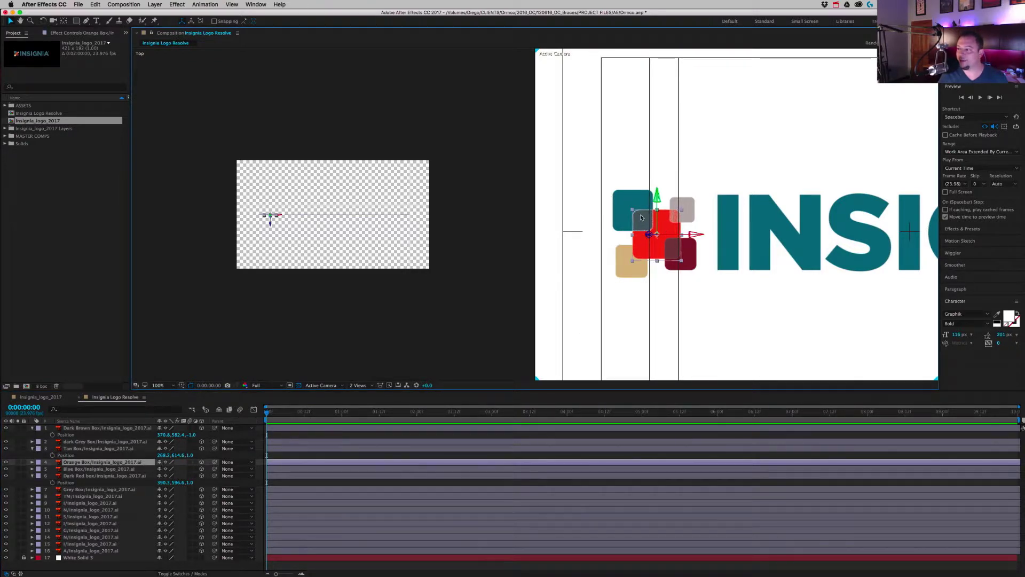
left_click(615, 205)
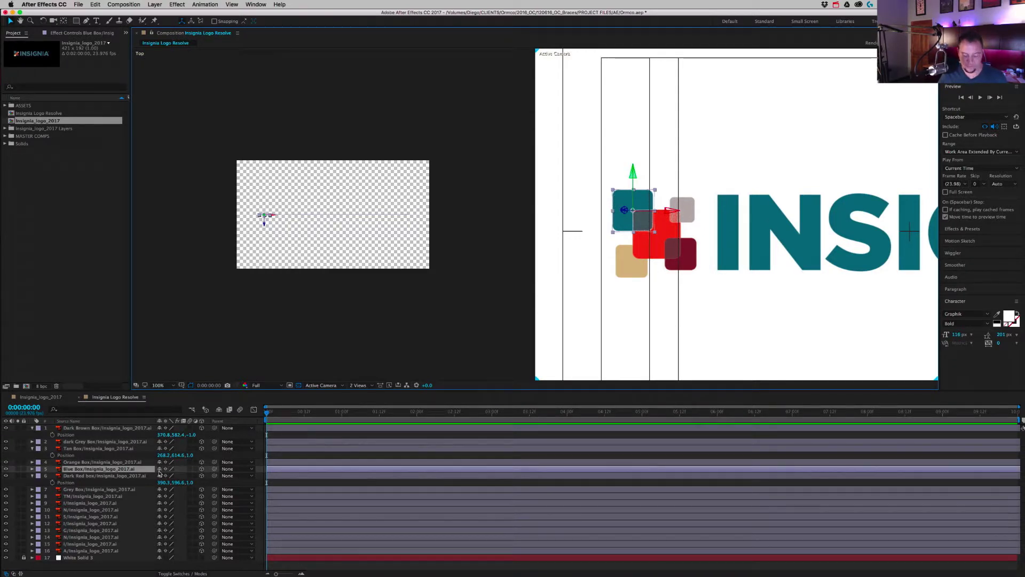
key("p")
left_click(191, 476)
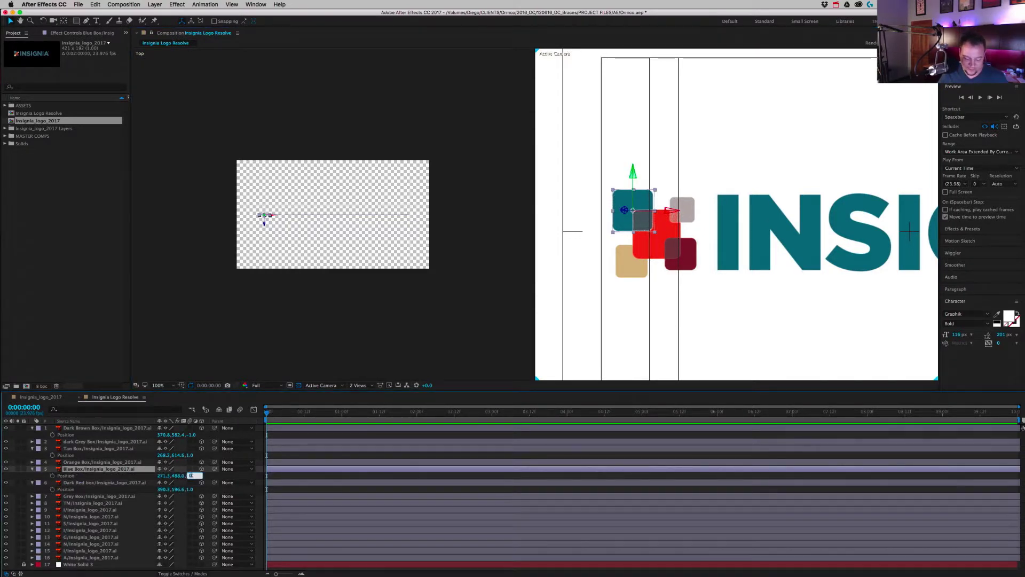
left_click(708, 348)
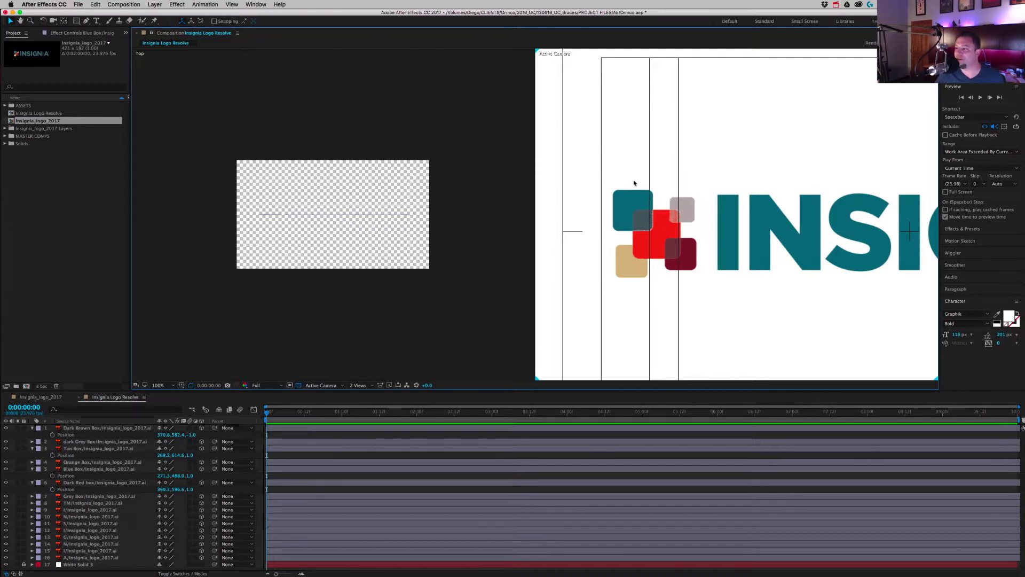
Set the Grey Box layer's Z position to 1 and clear the selection.
left_click(664, 229)
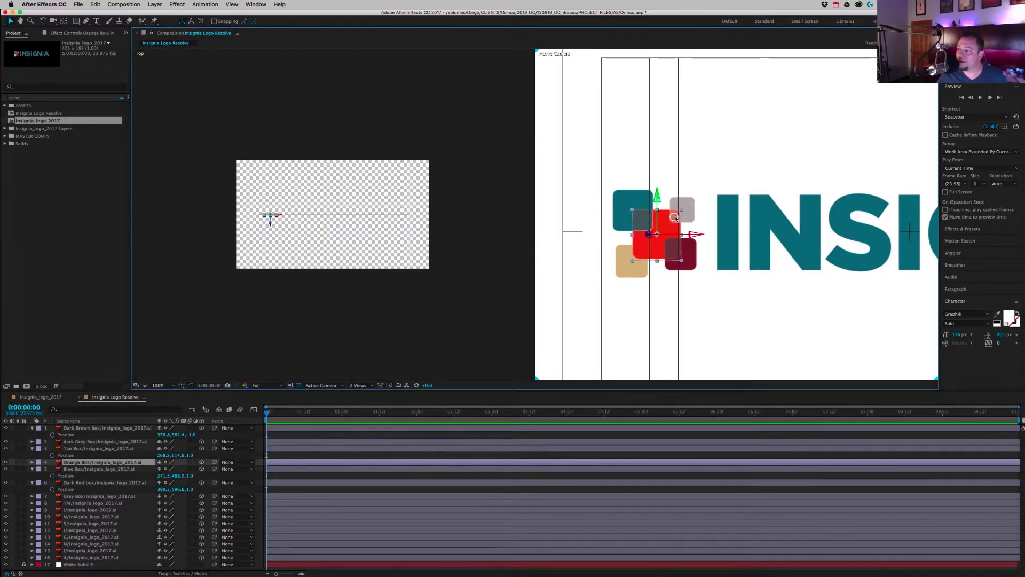
left_click(98, 496)
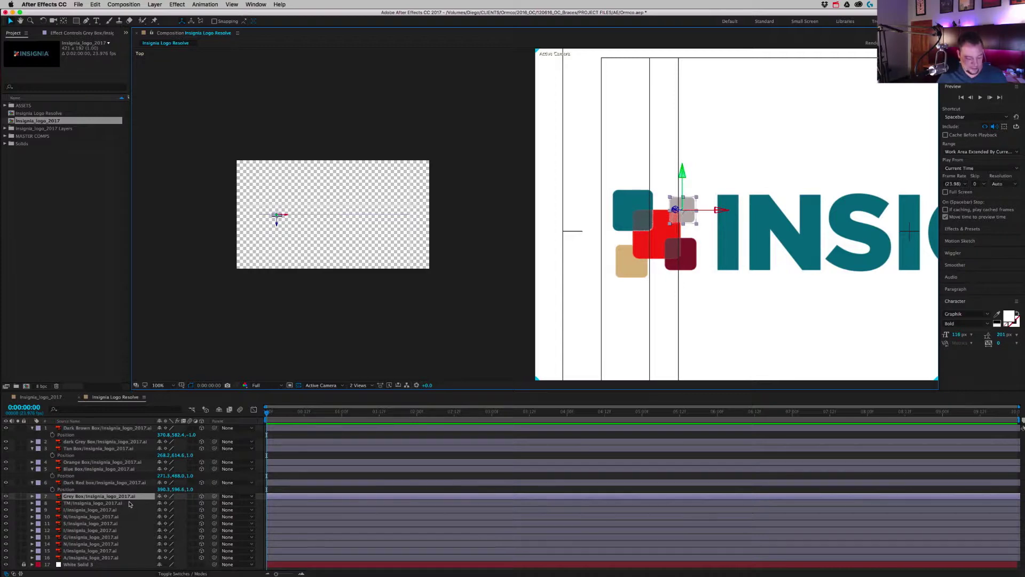
key("p")
left_click(189, 503)
type("1")
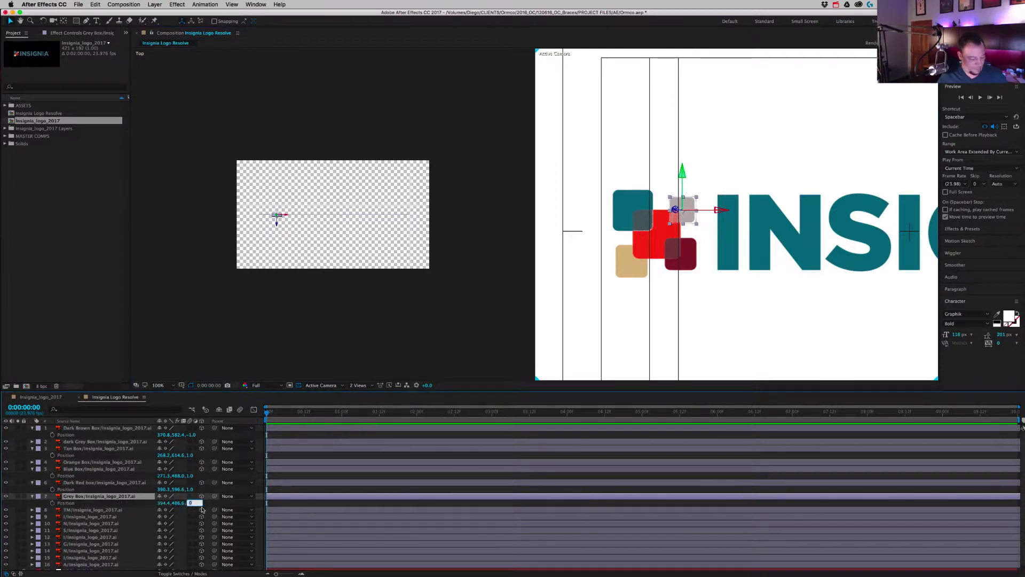
key("Return")
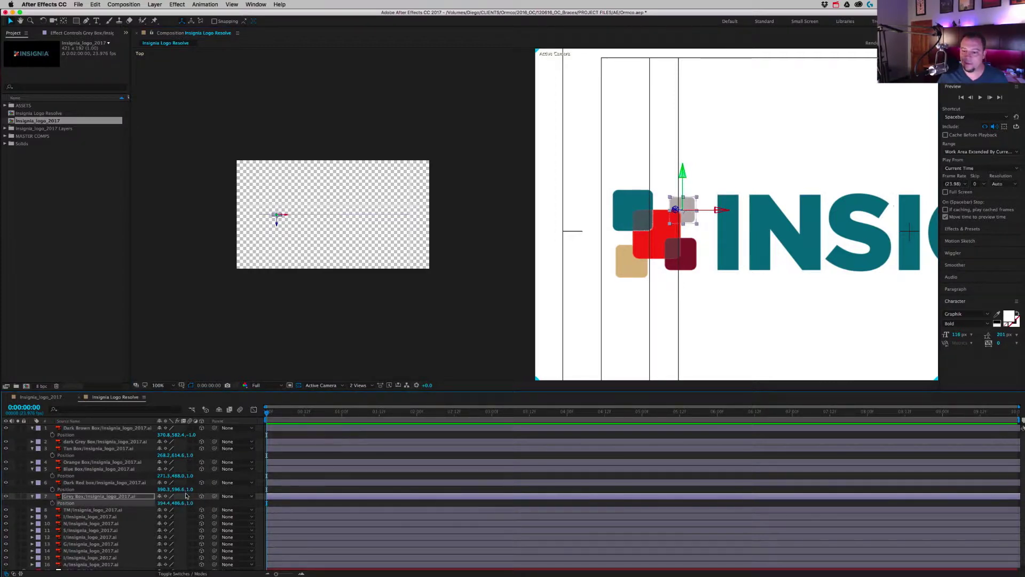
left_click(661, 152)
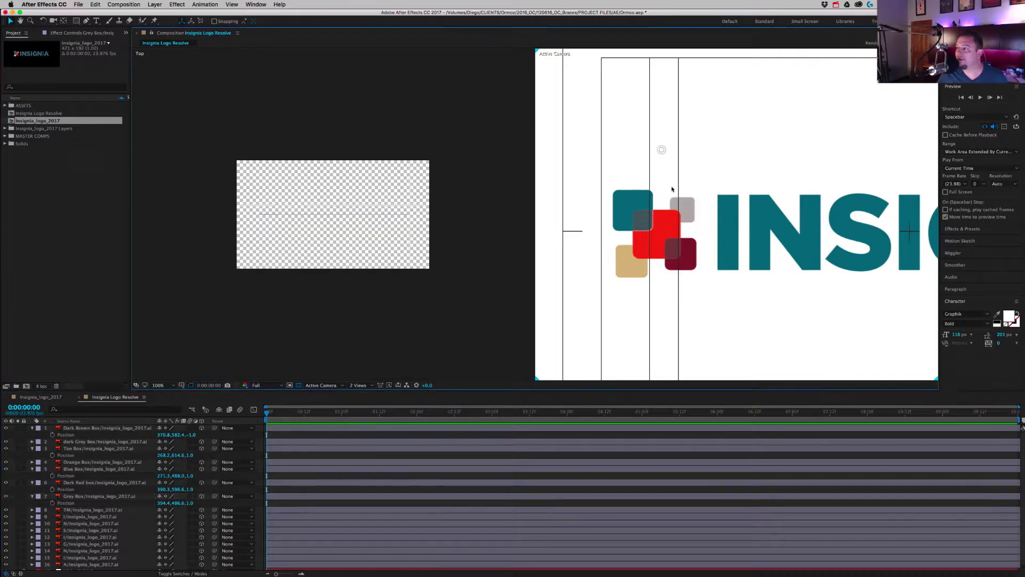
Lock the Orange Box layer and set the dark Grey Box layer's Z position to -1.
left_click(648, 223)
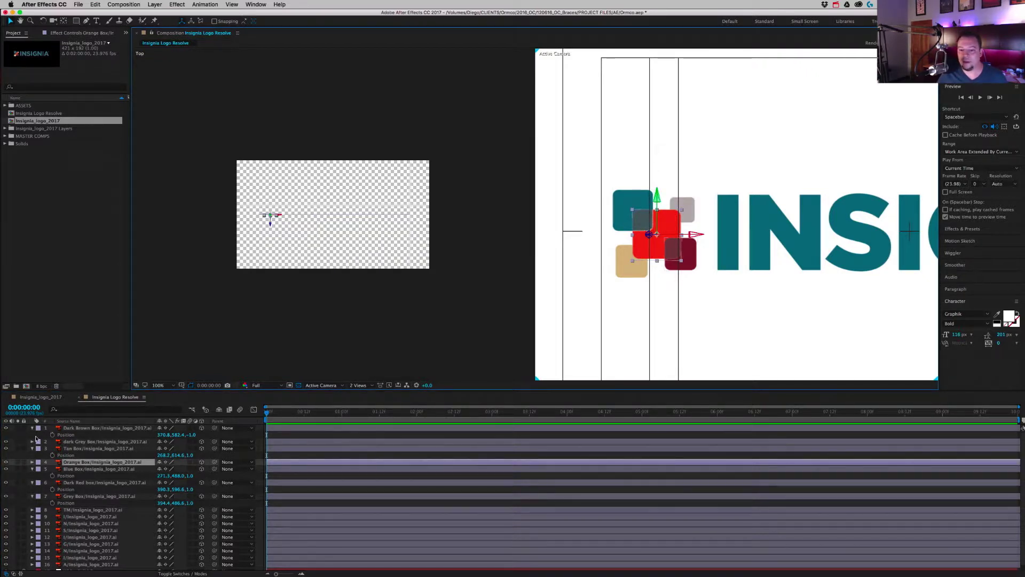
left_click(24, 461)
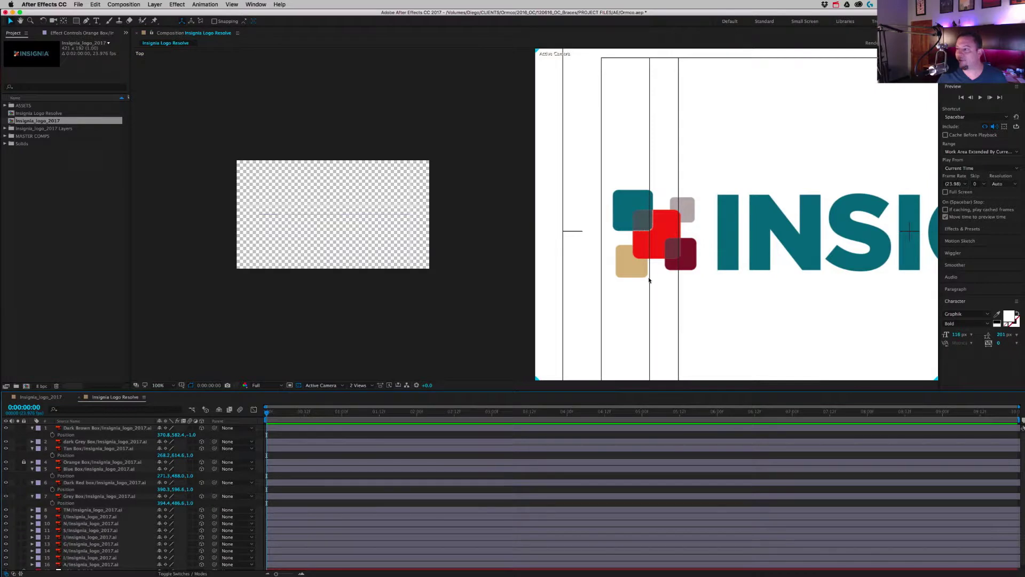
left_click(645, 222)
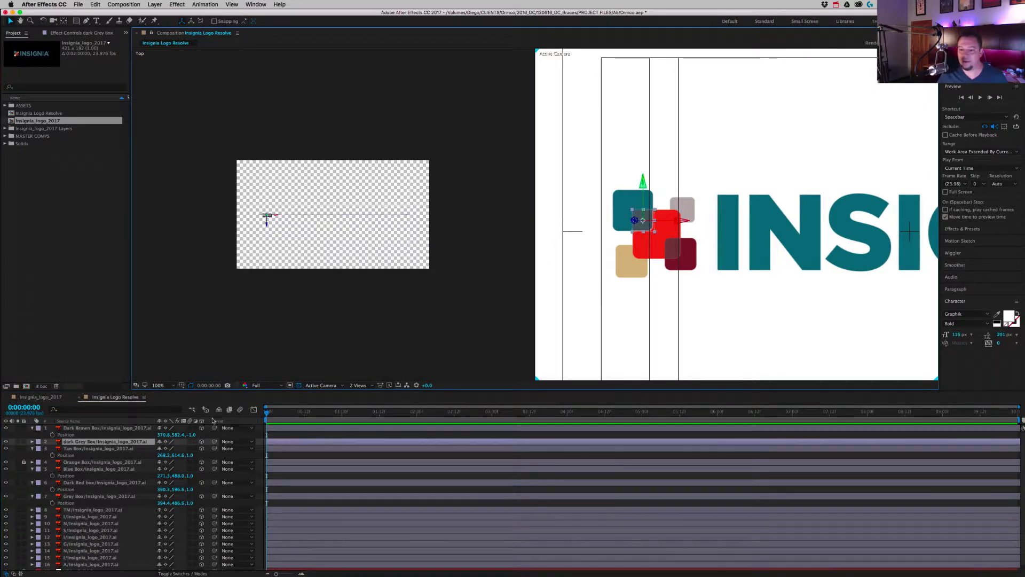
key("p")
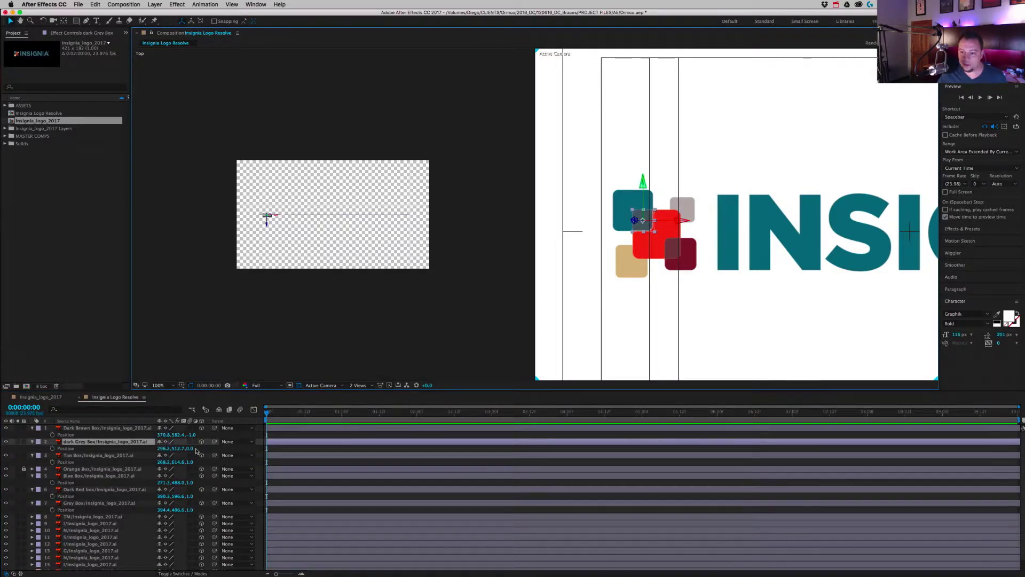
type("-1")
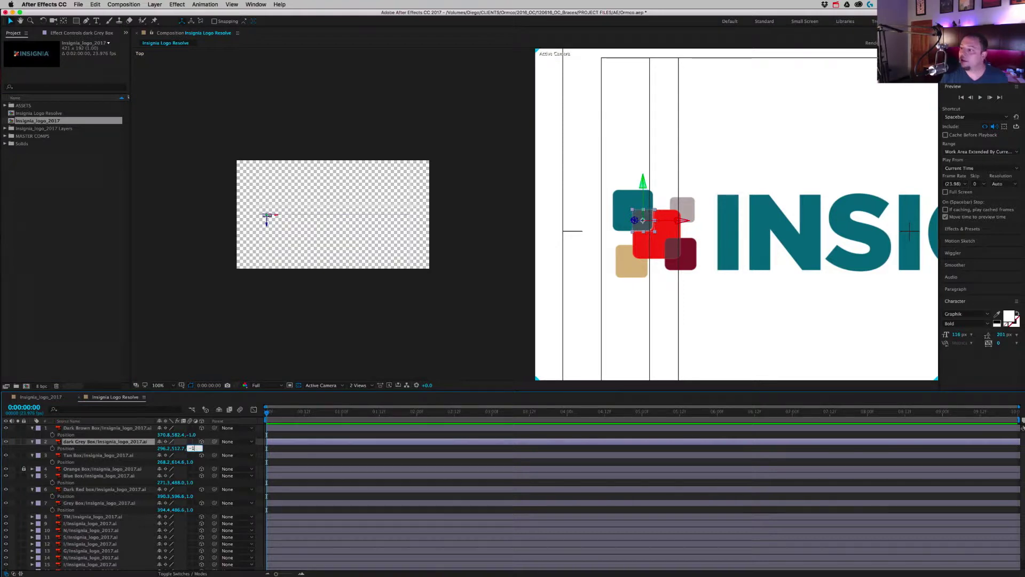
key("Return")
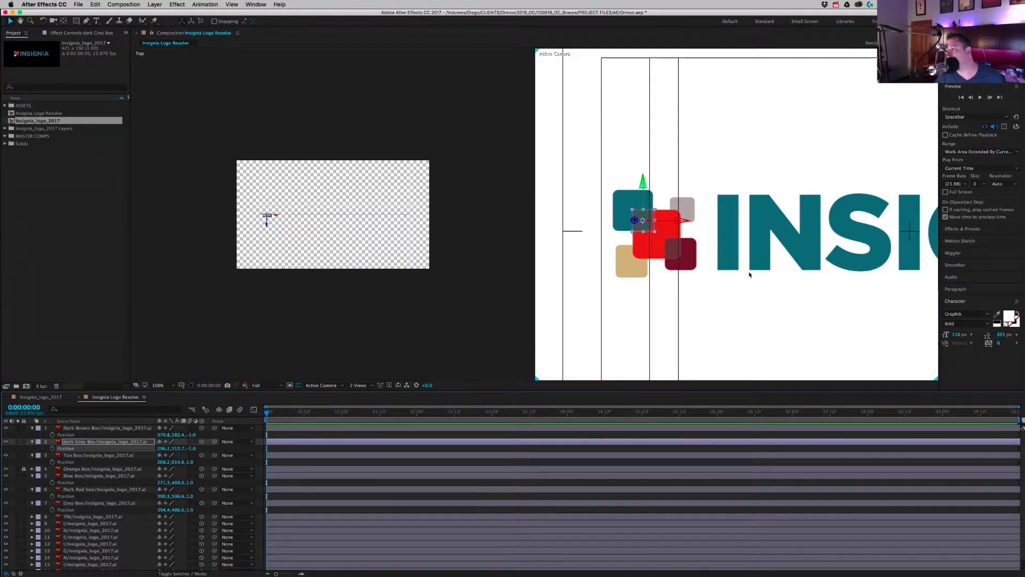
Check the stacking of the brown, dark grey, tan and grey boxes in the logo by selecting them in turn.
left_click(693, 306)
left_click(671, 248)
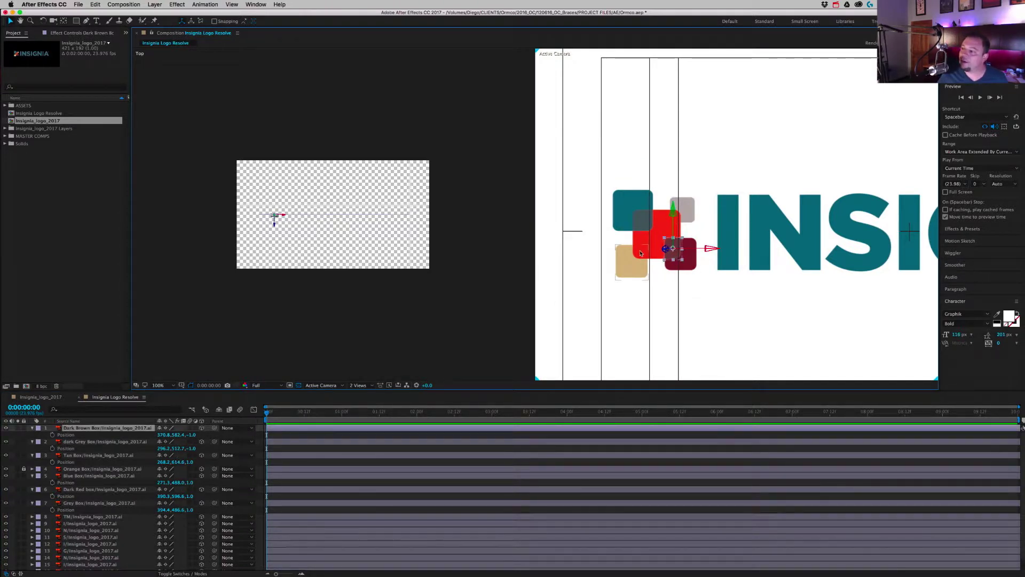
left_click(645, 226)
left_click(626, 253)
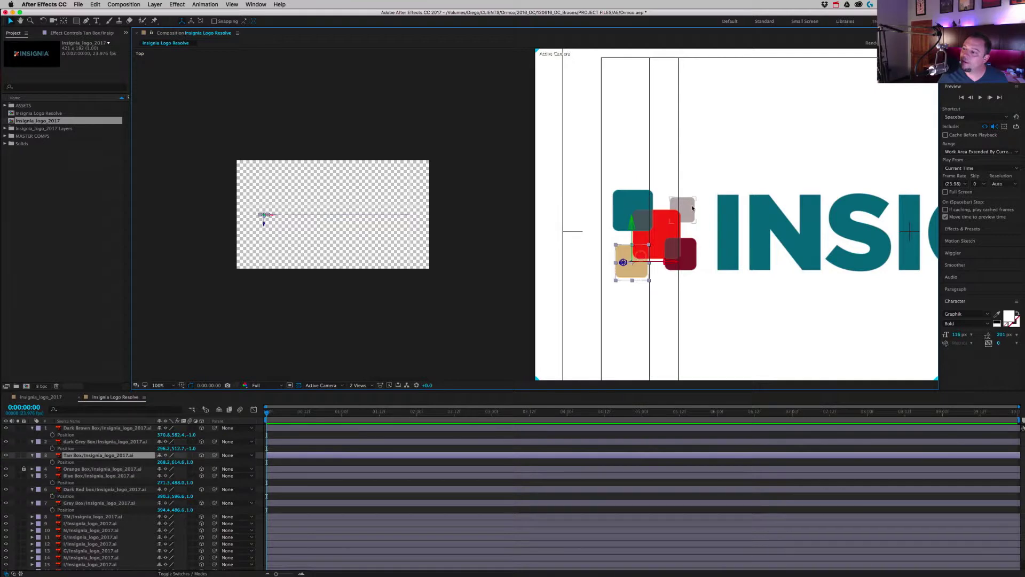
left_click(681, 212)
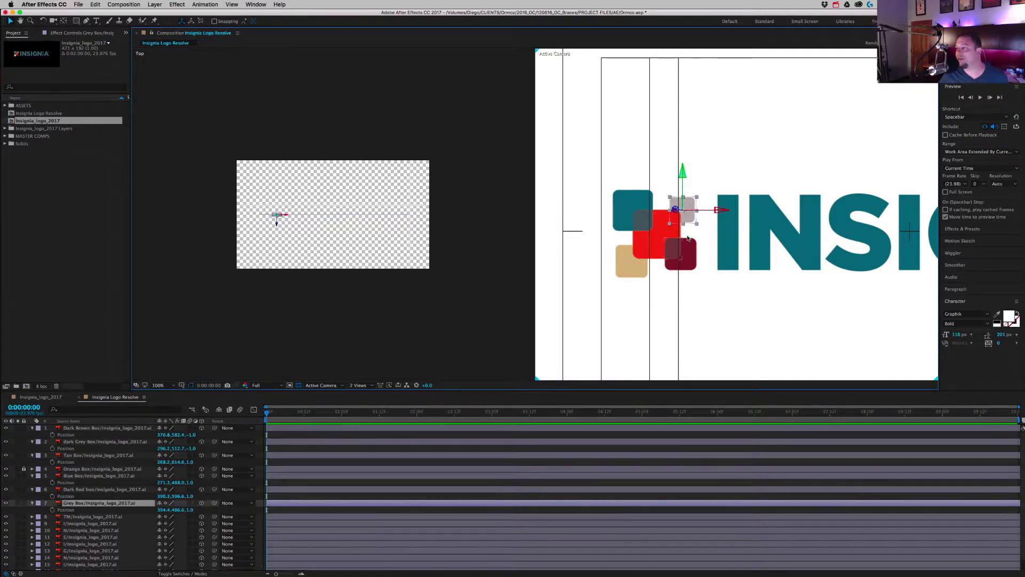
Show the whole logo in the Active Camera view at 50% and move the current time to 0:00:02:00.
key("comma")
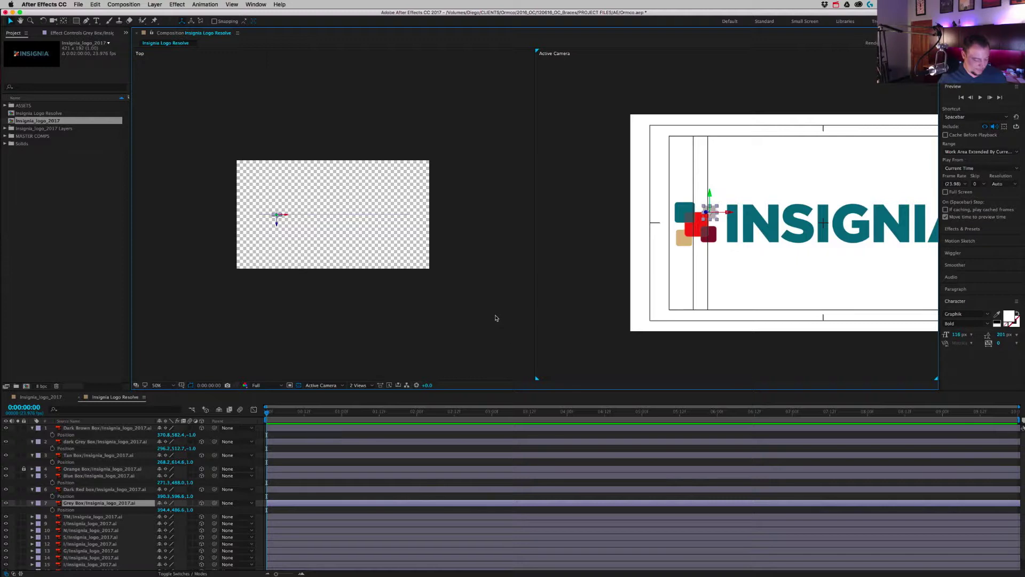
key("space")
left_click_drag(807, 244, 738, 242)
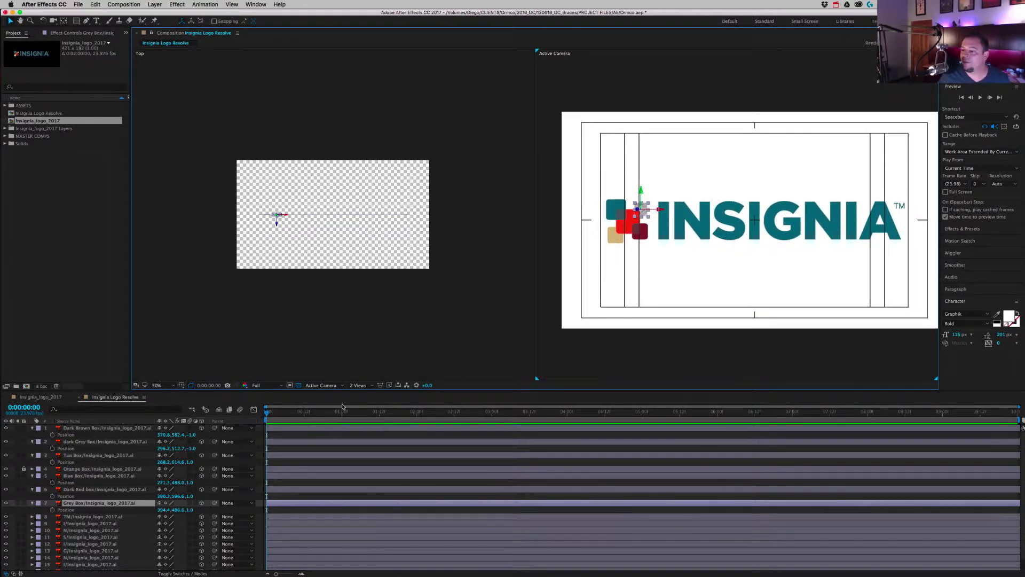
left_click_drag(366, 418, 416, 424)
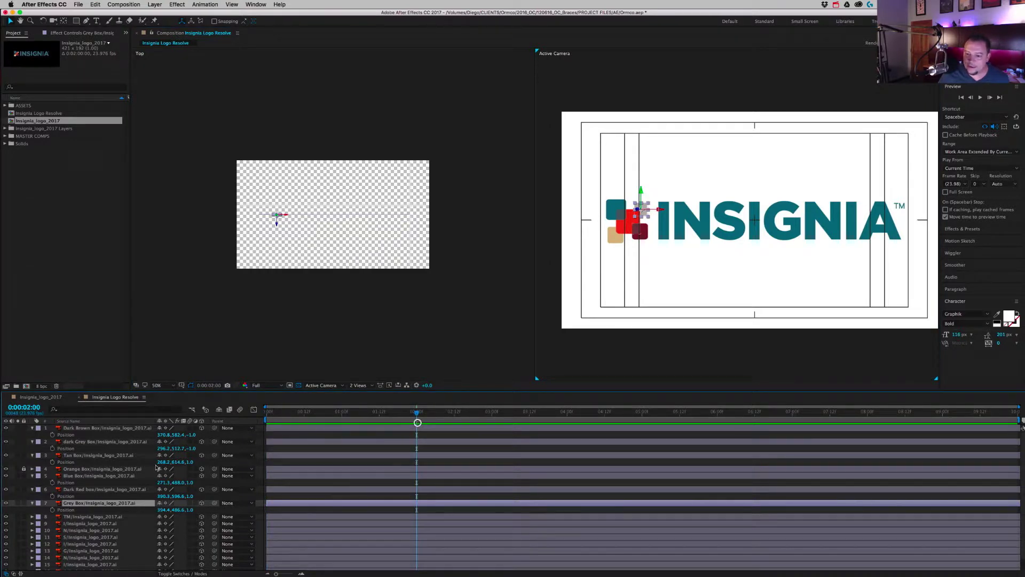
Collapse the properties of all layers, unlock the Orange Box layer and select all logo layers except the white solid.
key("super+a")
left_click(32, 429)
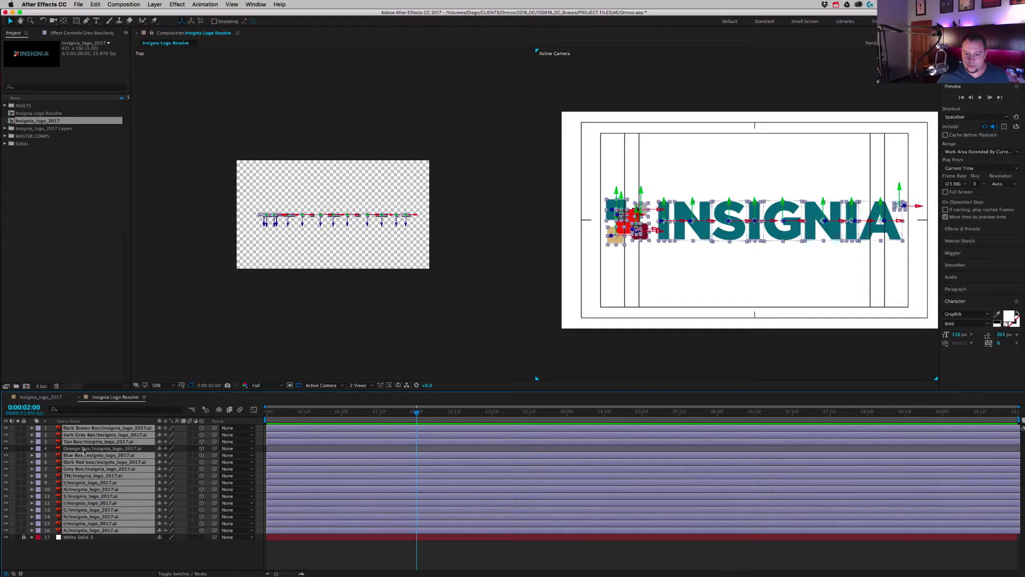
left_click(95, 429)
left_click(86, 530, "shift")
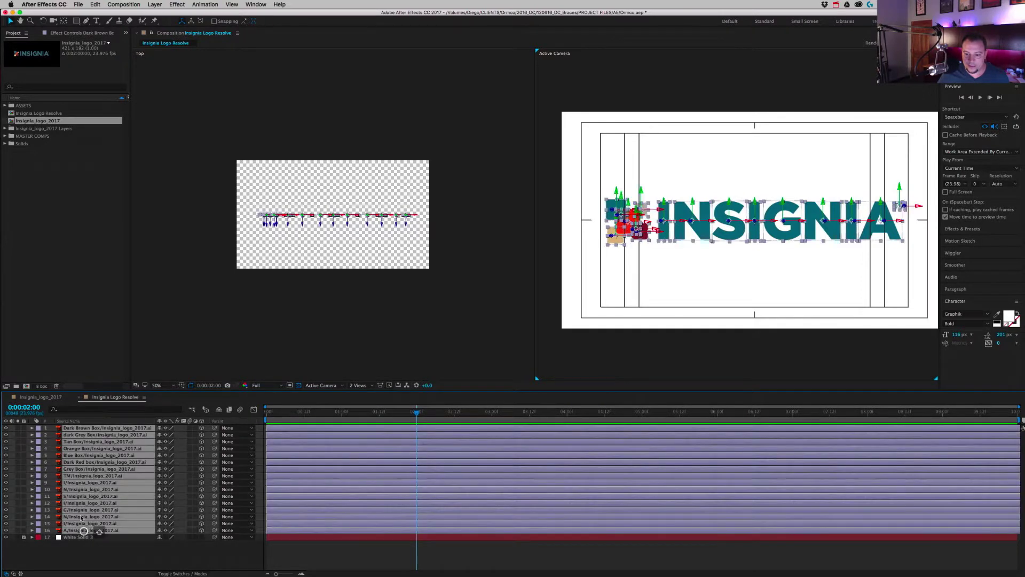
Examine the Dark Brown Box layer's Geometry Options, including Curvature and Segments.
left_click(32, 429)
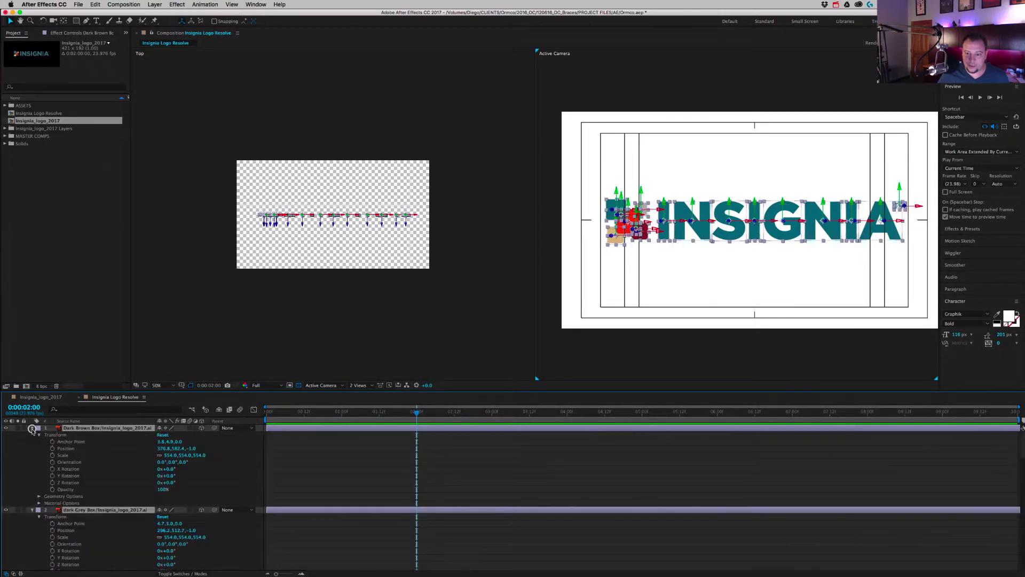
left_click(38, 435)
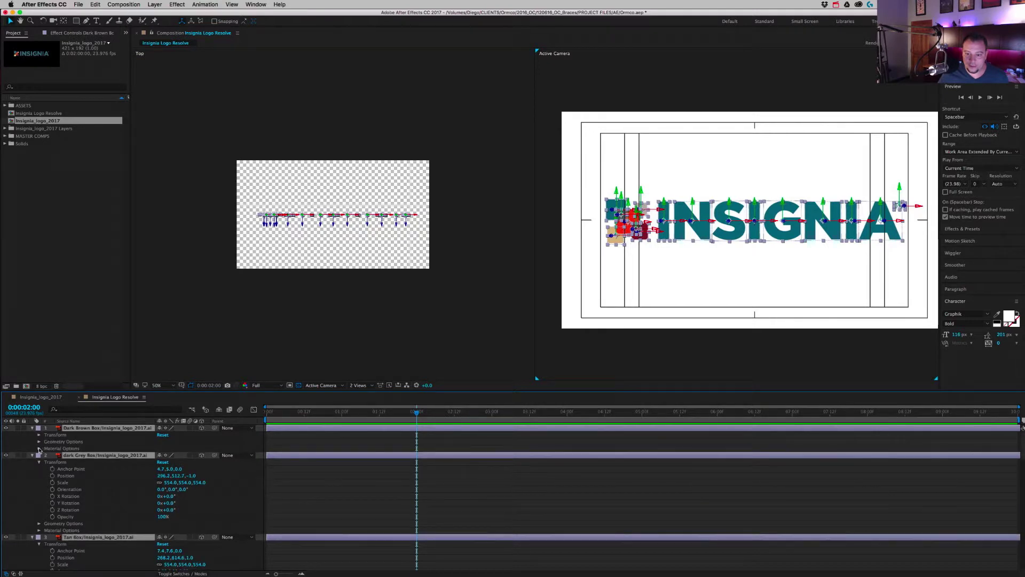
left_click(38, 442)
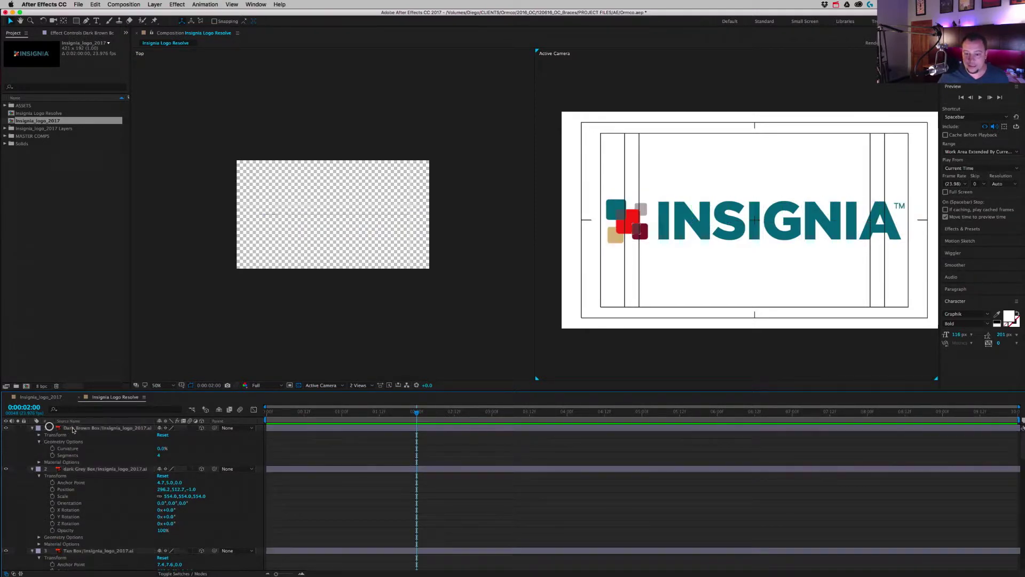
left_click(73, 427)
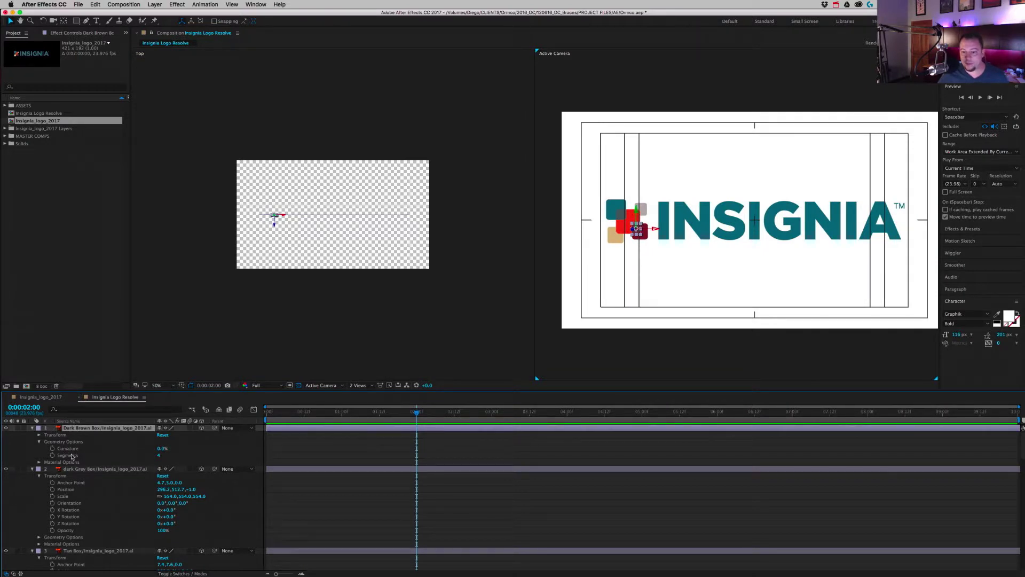
left_click(68, 448)
left_click(75, 456)
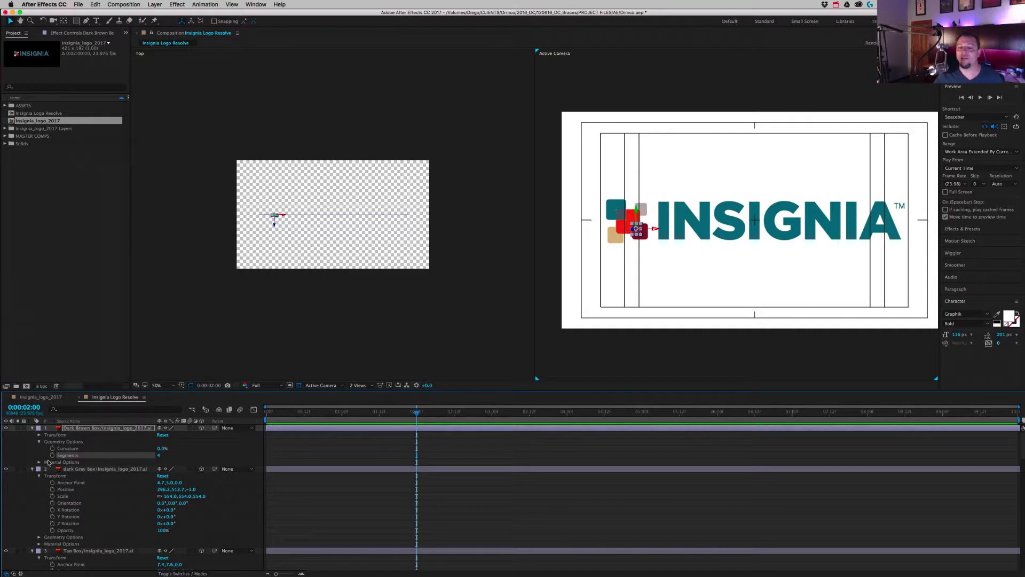
Collapse the layer properties and create shapes from all logo vector layers, from Dark Brown Box to the letter A.
key("super+a")
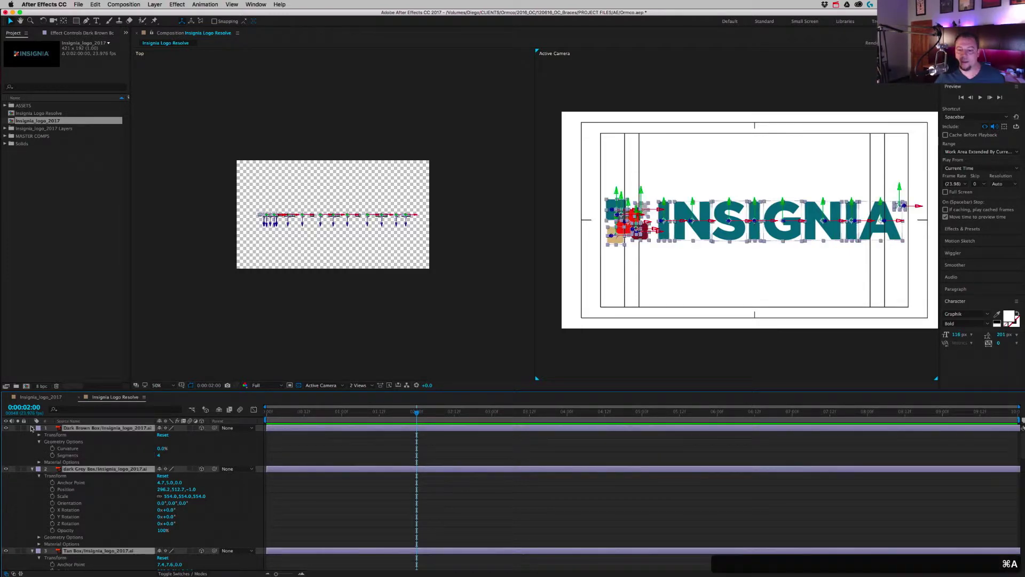
left_click(32, 428)
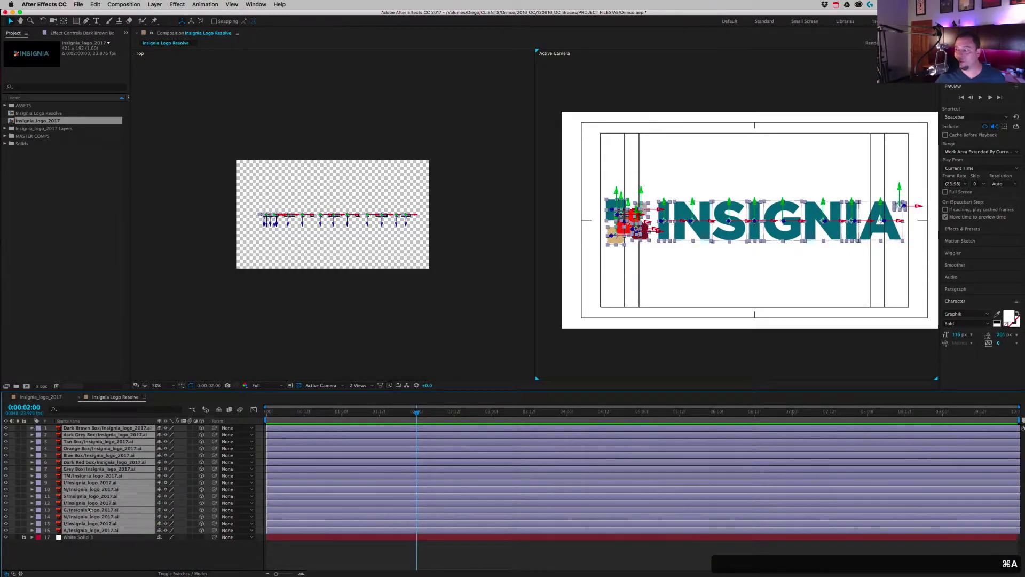
left_click(65, 427)
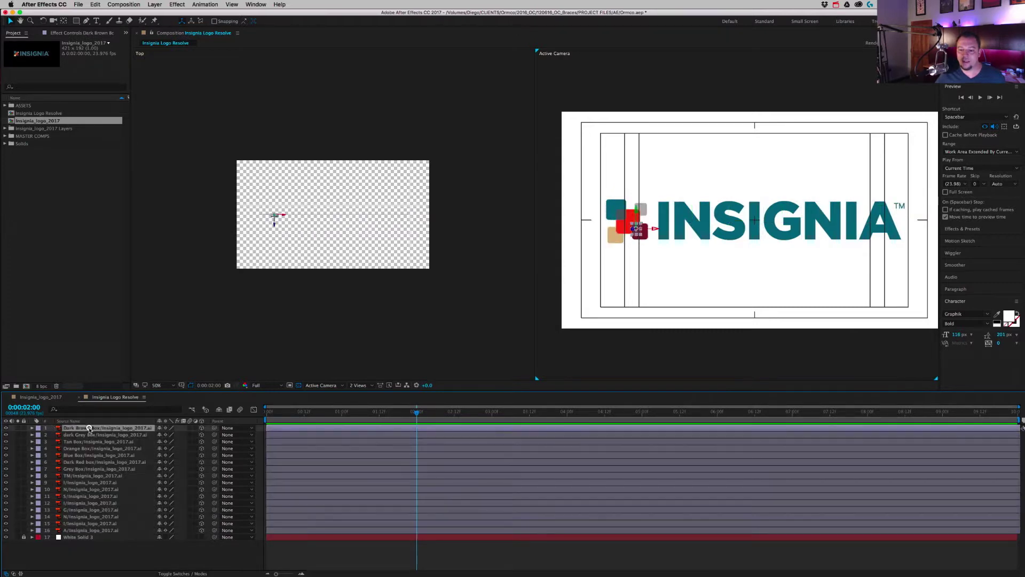
left_click(89, 528, "shift")
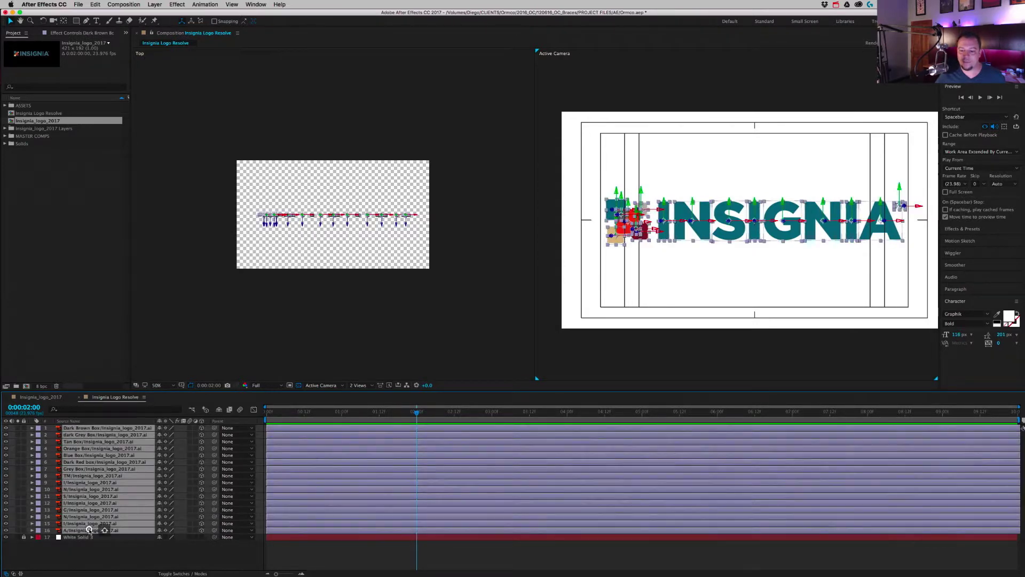
right_click(106, 429)
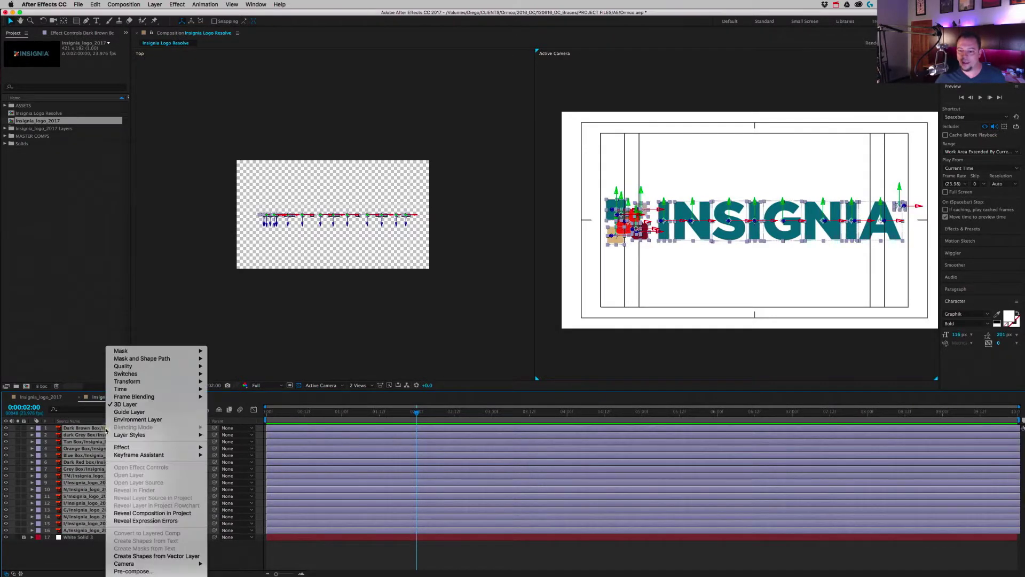
left_click(134, 557)
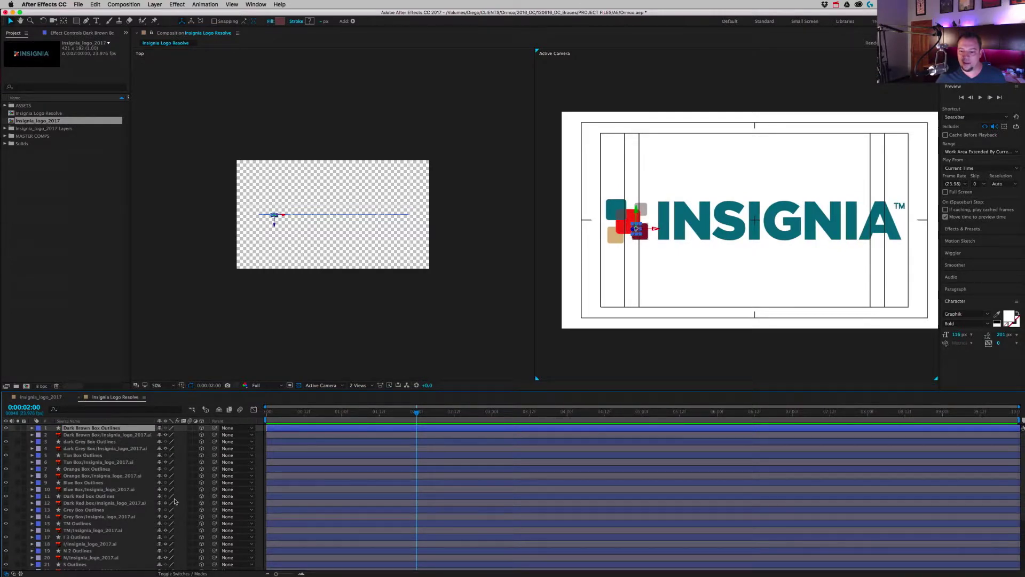
scroll(173, 502, "down", 5)
scroll(172, 502, "up", 5)
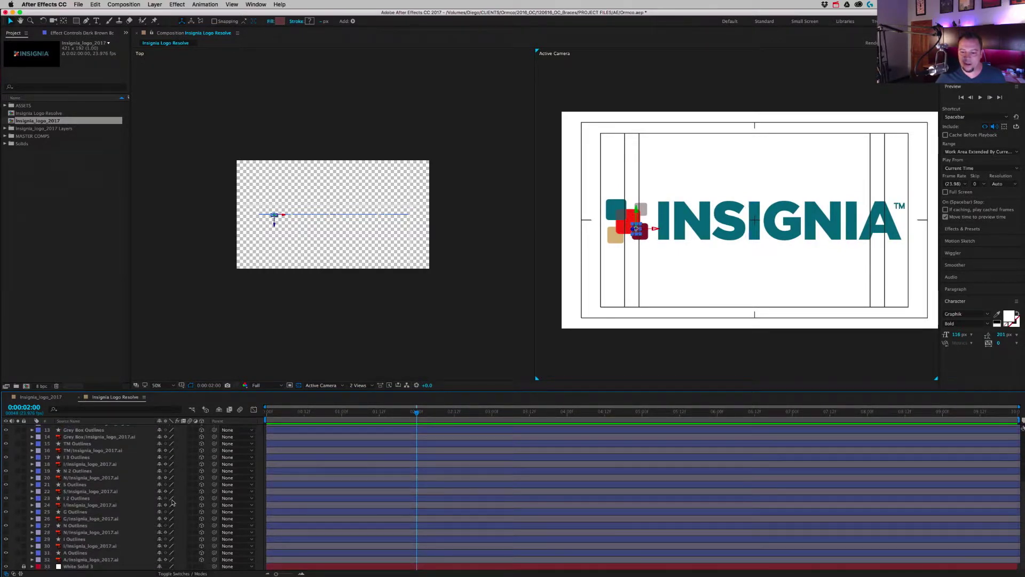
scroll(169, 504, "up", 1)
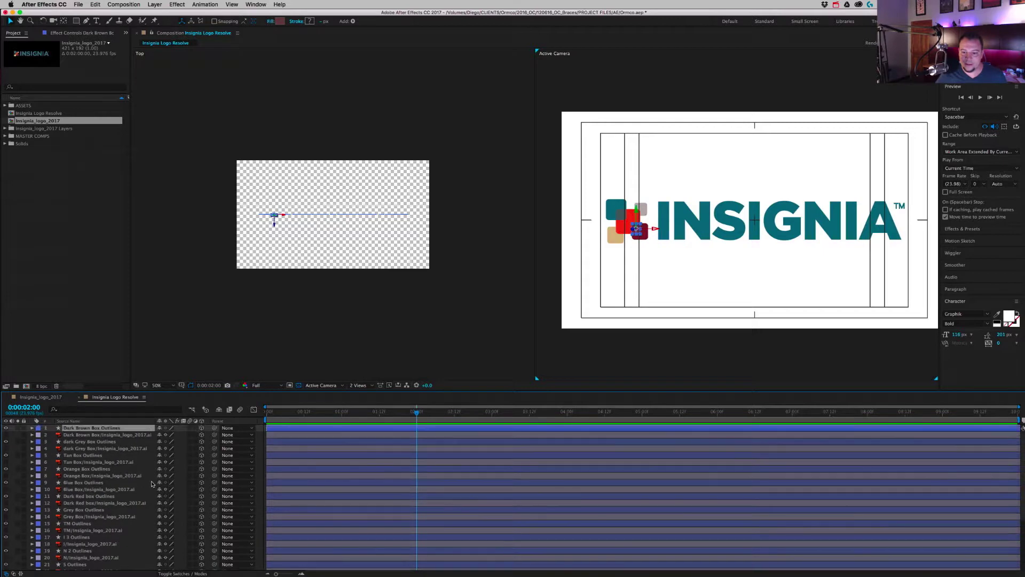
left_click(114, 435)
left_click(92, 454, "super")
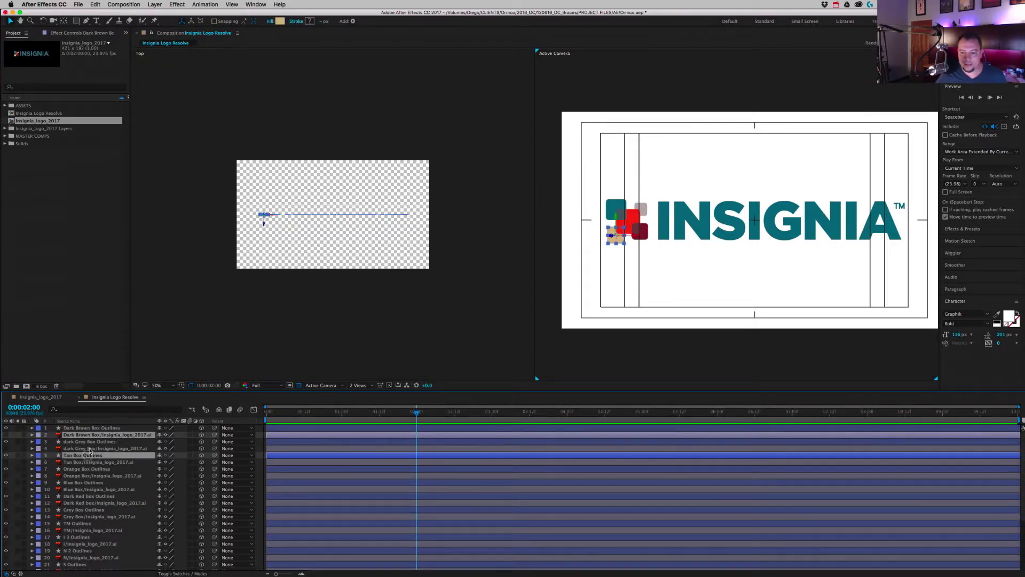
left_click(88, 449, "super")
key("super+shift+a")
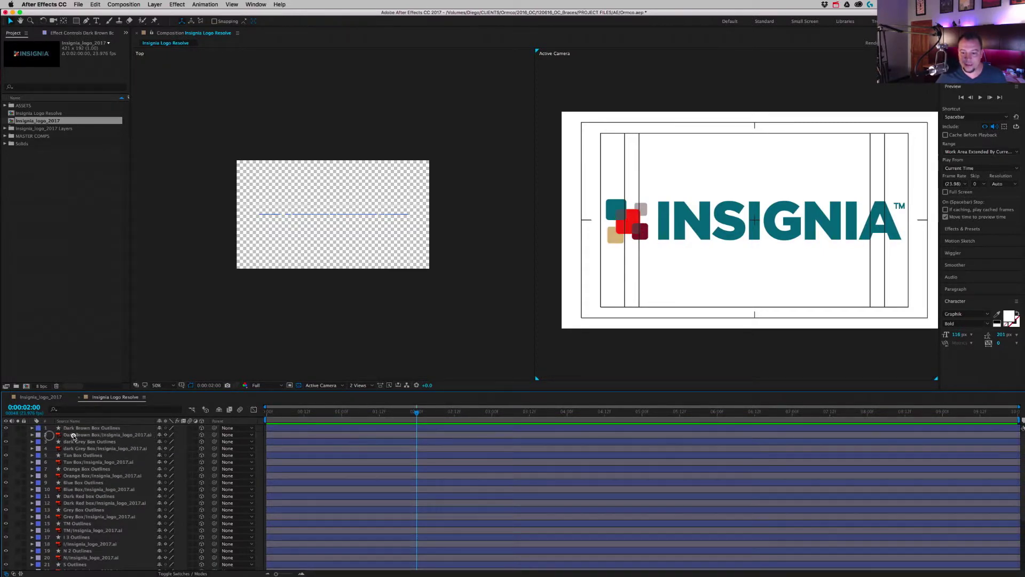
left_click(73, 434)
key("super+shift+a")
Filter the timeline for .ai layers, mark all of them shy, hide the shy layers and clear the filter.
left_click(86, 409)
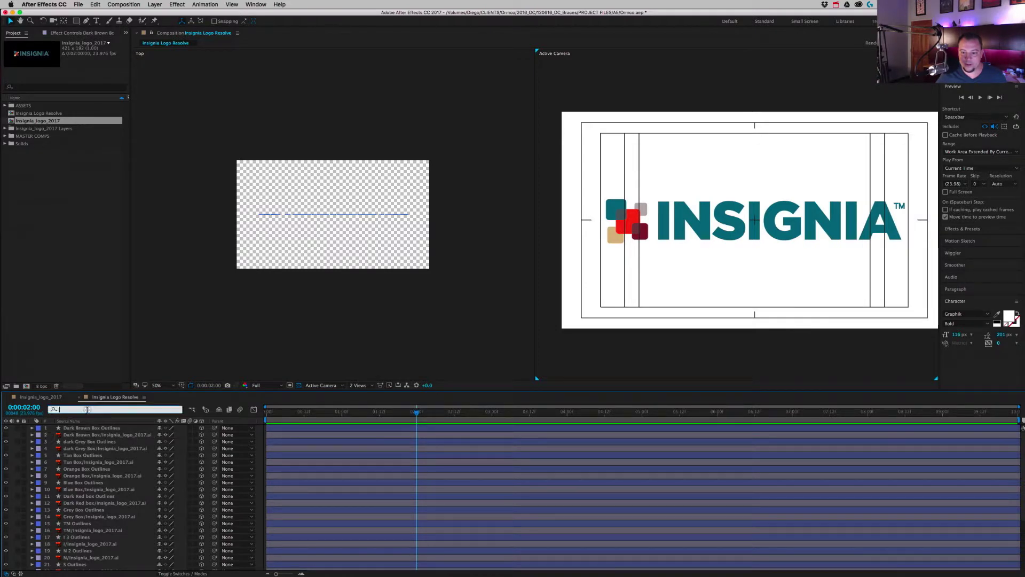
type(".ai")
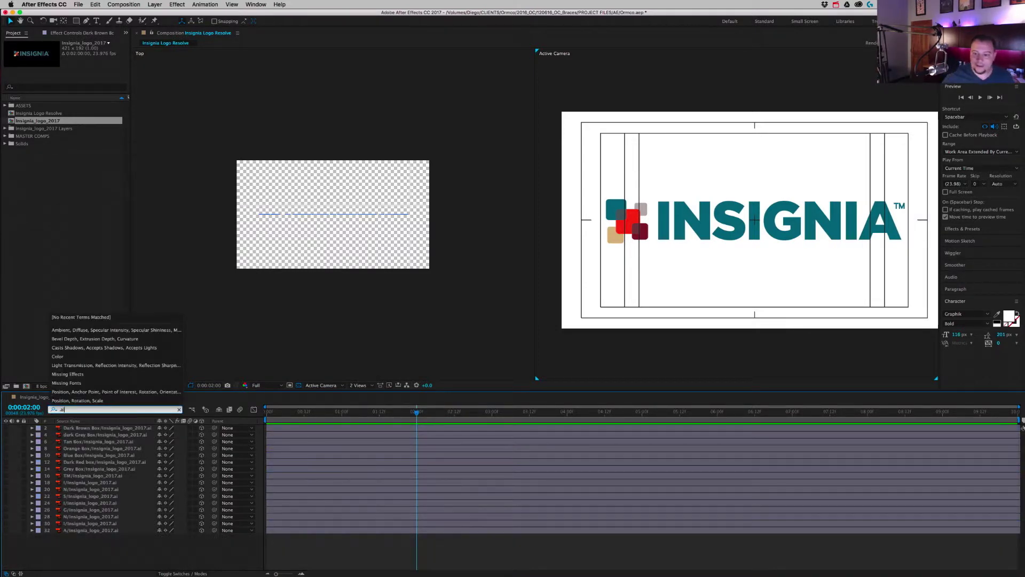
left_click(84, 421)
left_click(84, 427)
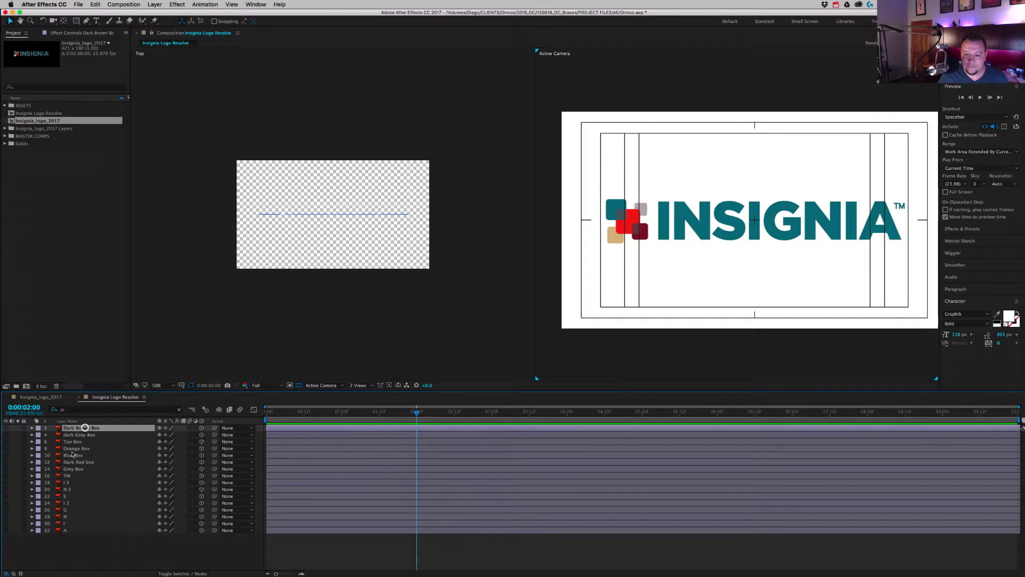
left_click(63, 529, "shift")
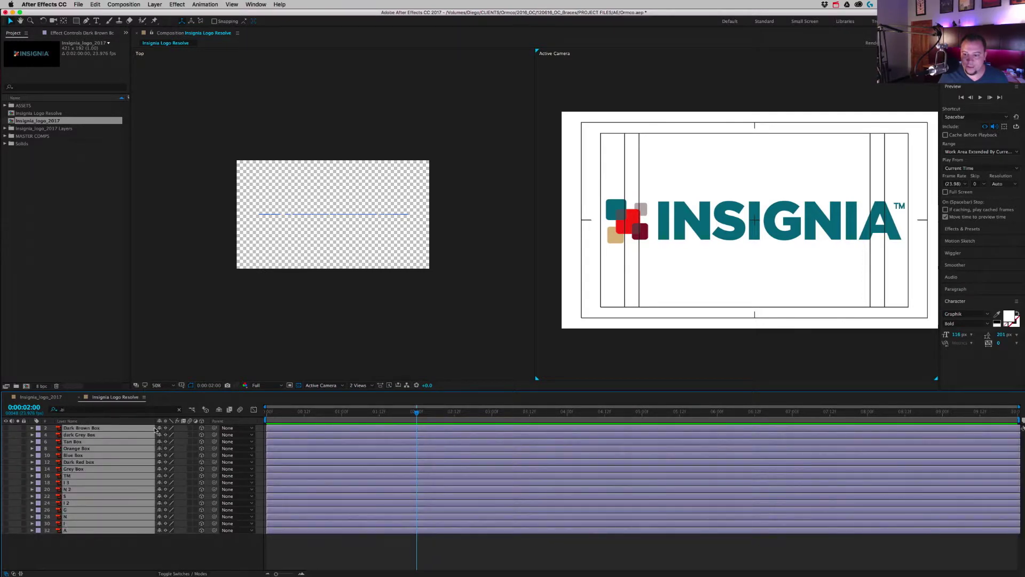
left_click(158, 429)
left_click(220, 410)
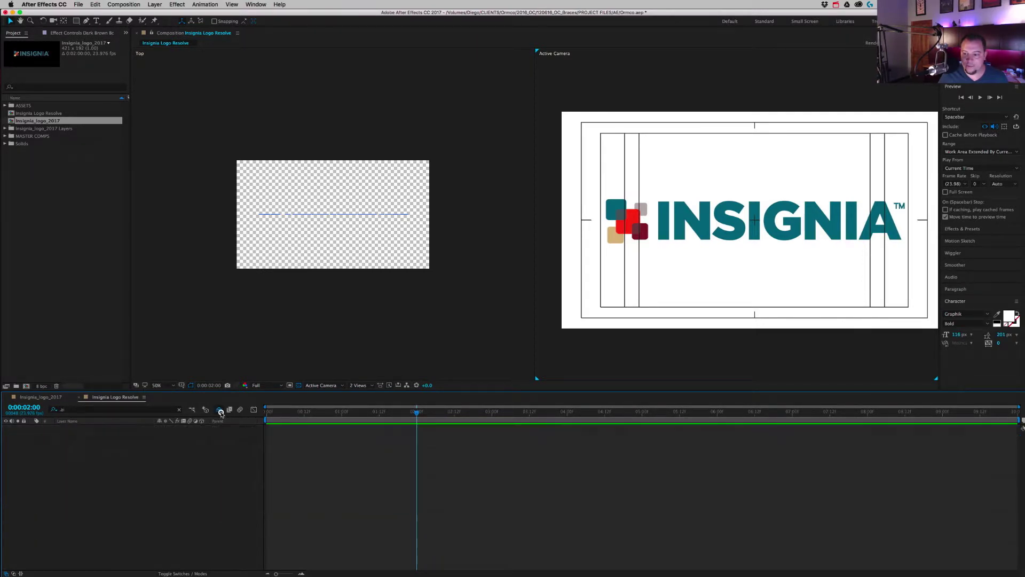
left_click(180, 410)
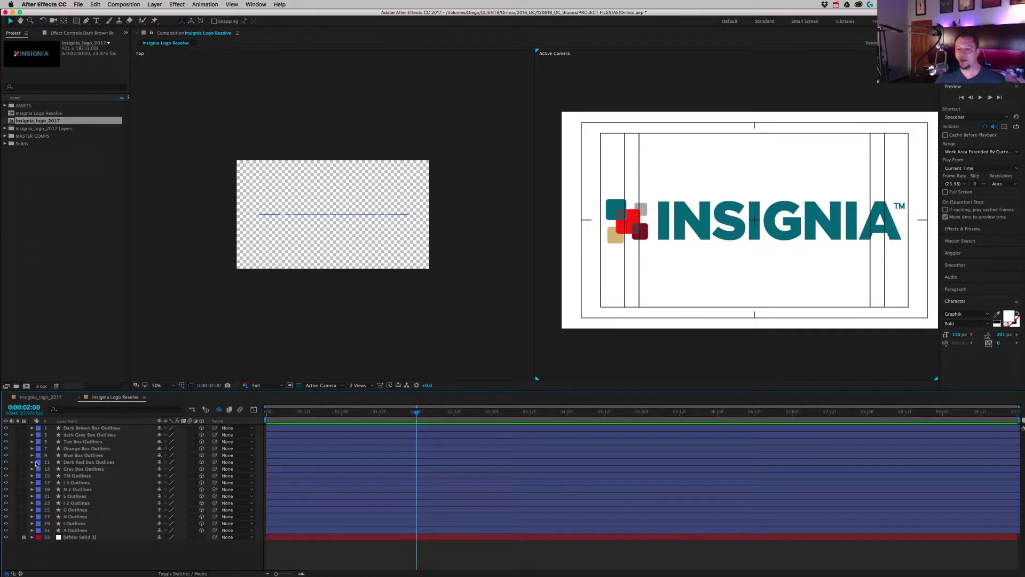
Set an Extrusion Depth keyframe at 0:00:02:00 in the Geometry Options of Dark Brown Box Outlines.
left_click(97, 428)
key("super+a")
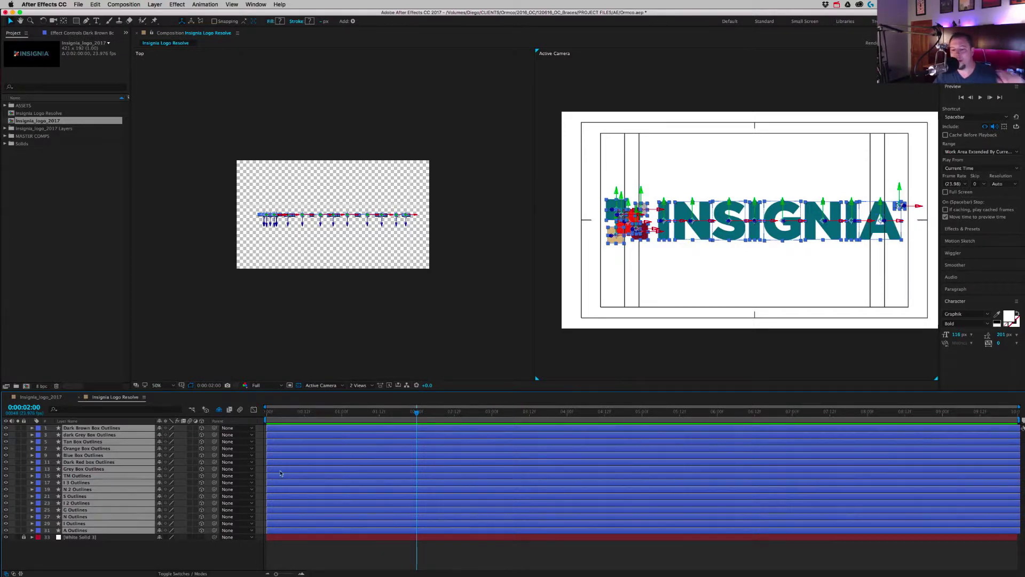
left_click(32, 429)
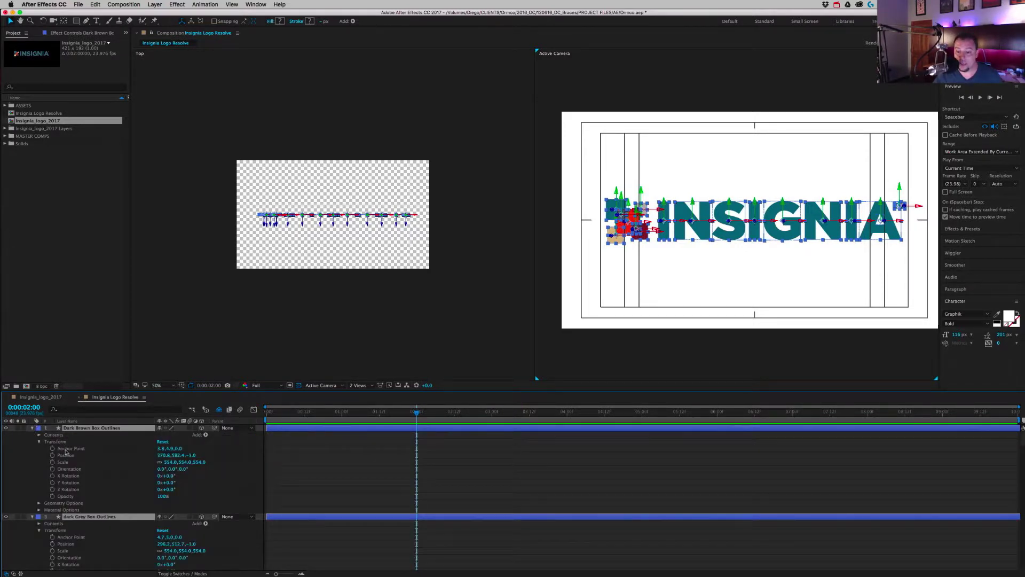
left_click(40, 442)
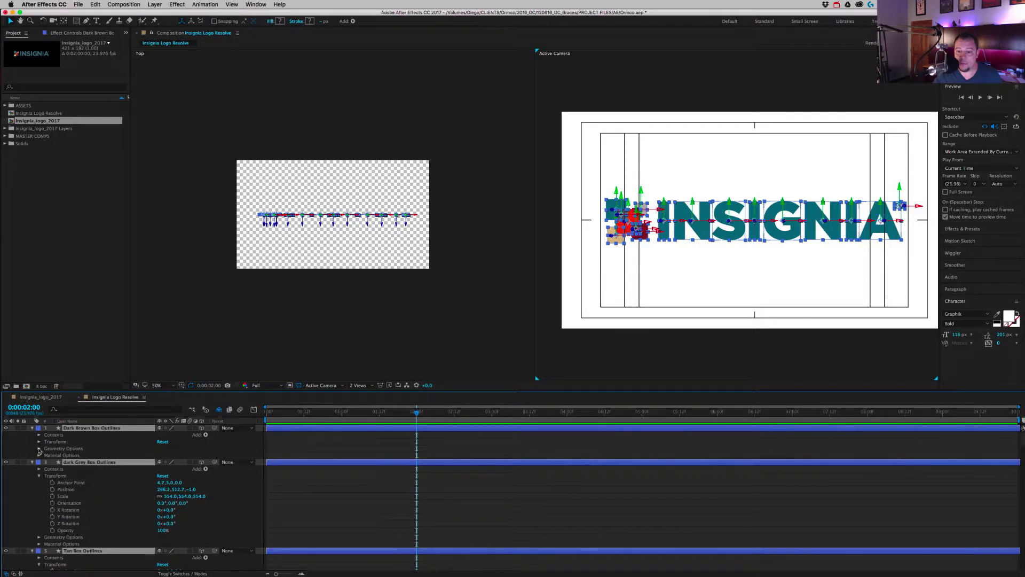
left_click(39, 448)
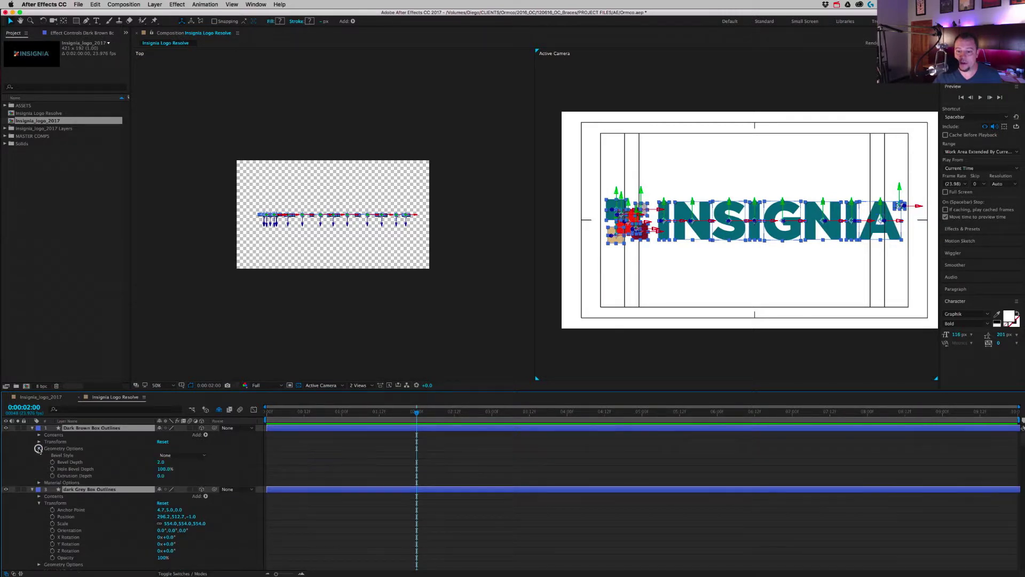
left_click(52, 475)
Copy the Dark Brown Box Outlines Extrusion Depth keyframe and paste it onto all layers from dark Grey Box Outlines to A Outlines.
scroll(61, 547, "down", 3)
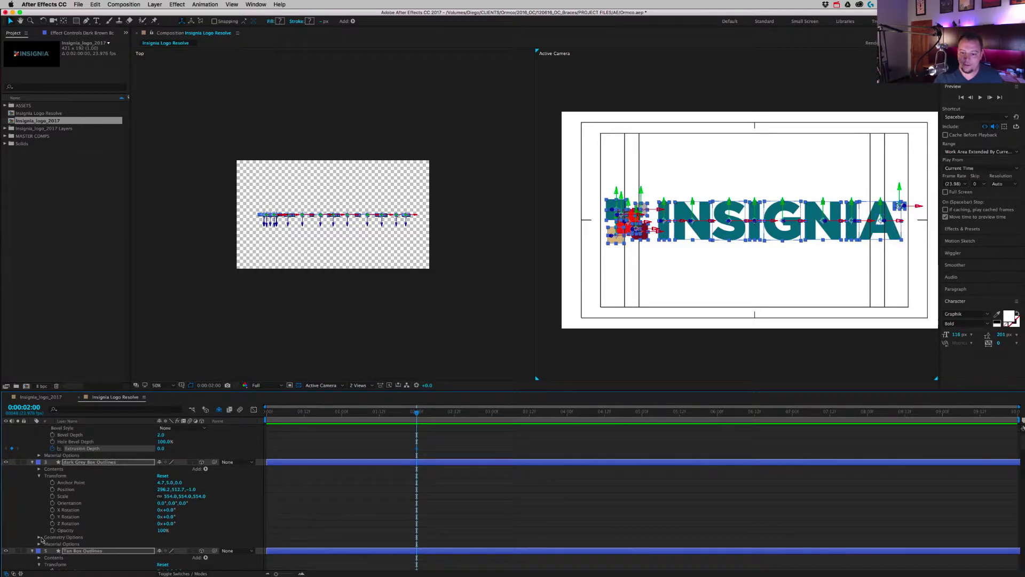
left_click_drag(404, 441, 451, 454)
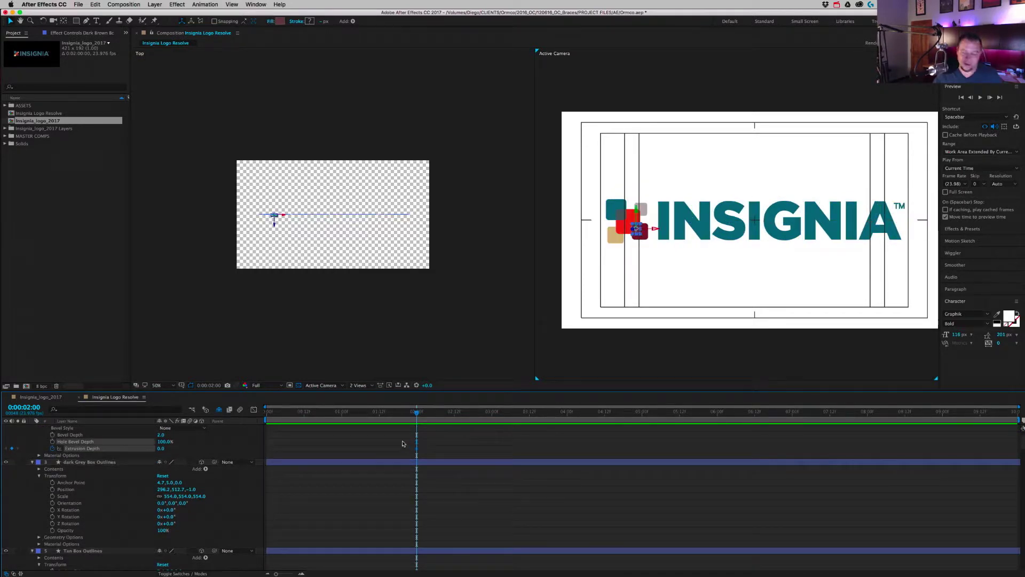
left_click(96, 462)
key("super+c")
key("super+a")
left_click(32, 462, "super")
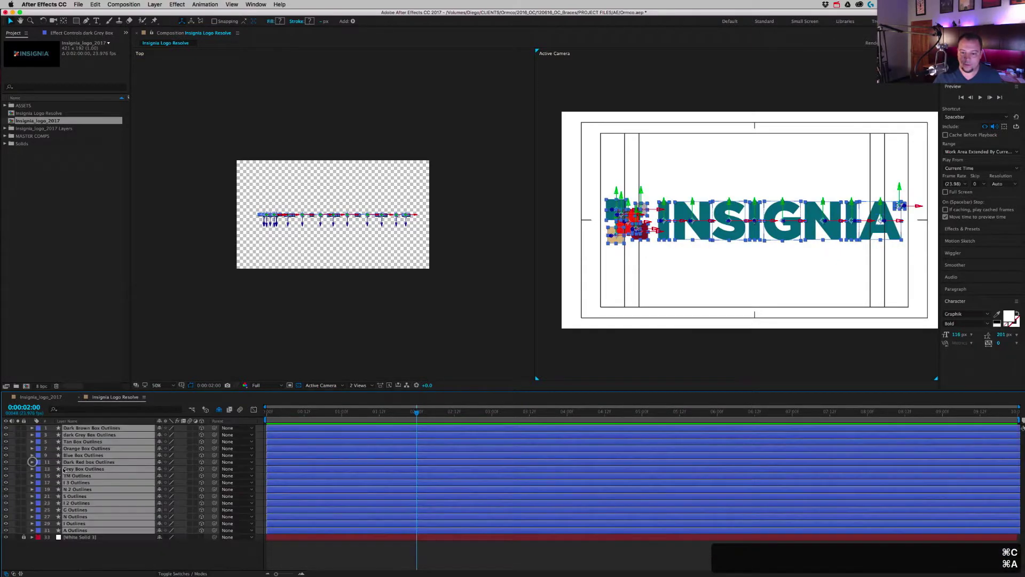
left_click(99, 435)
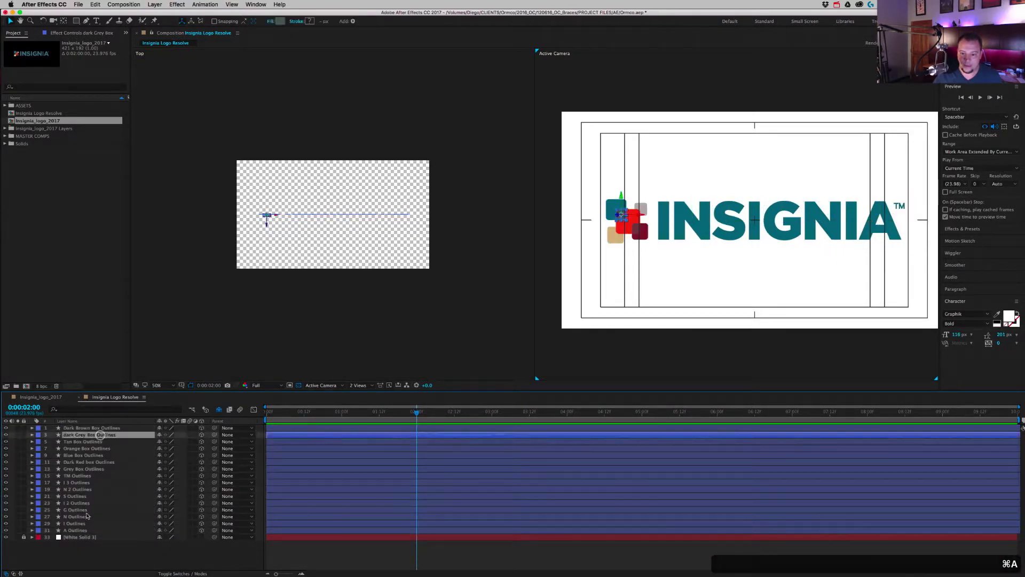
right_click(88, 530)
left_click(92, 513)
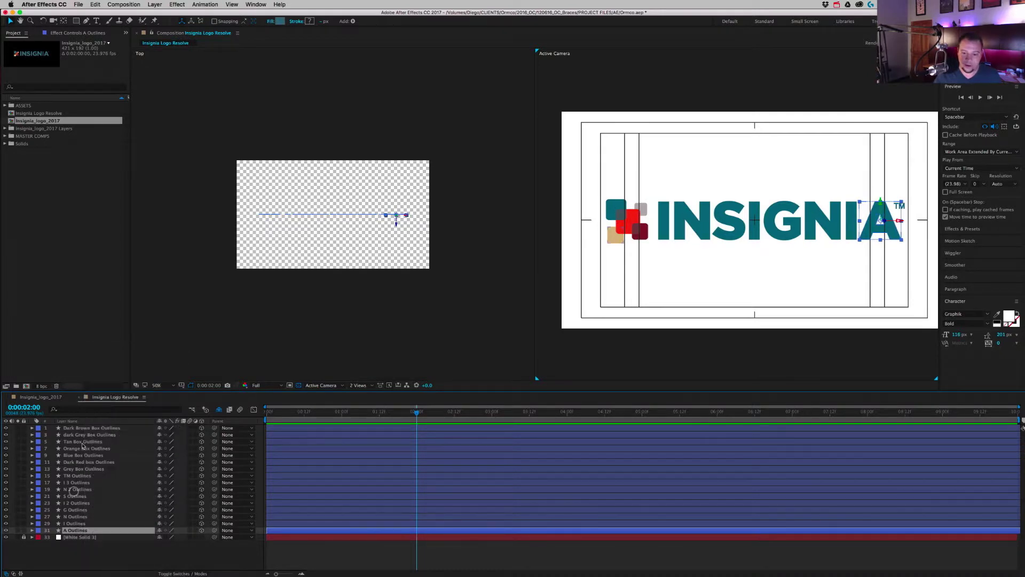
left_click(83, 436, "shift")
key("super+v")
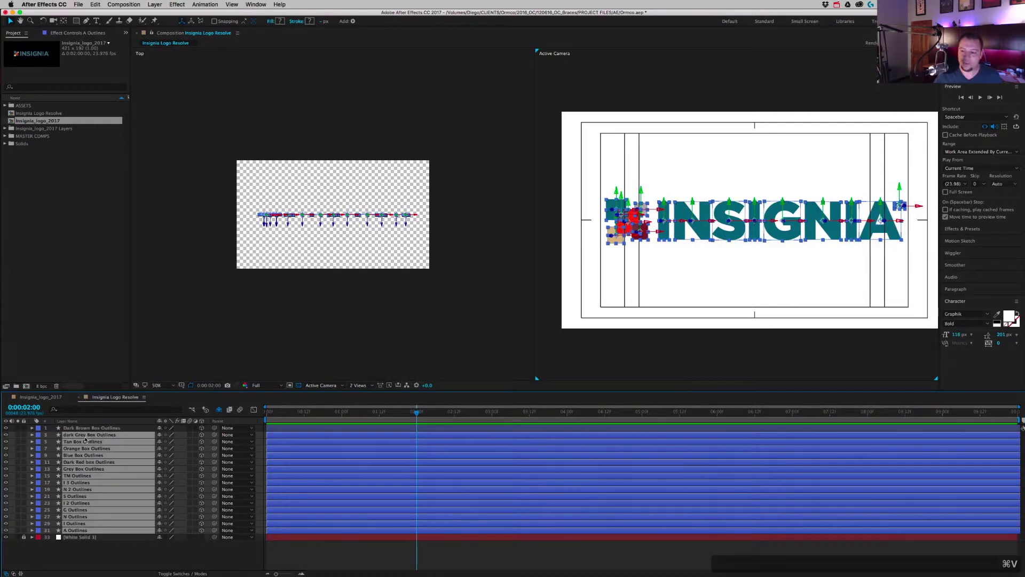
key("u")
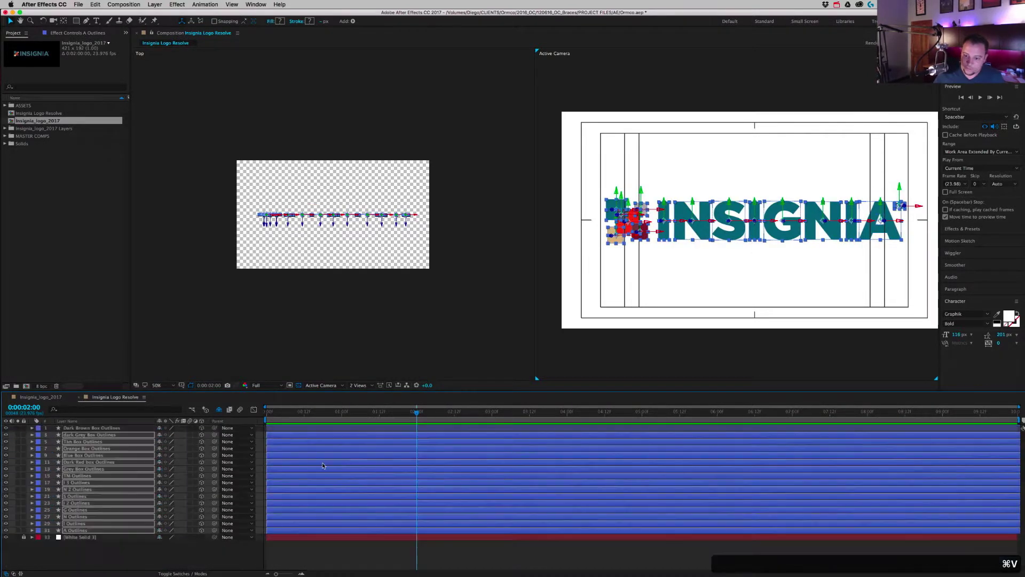
Deselect all layers and view the logo at 0:00:02:00 in a single Active Camera view at 100%.
left_click_drag(417, 412, 392, 412)
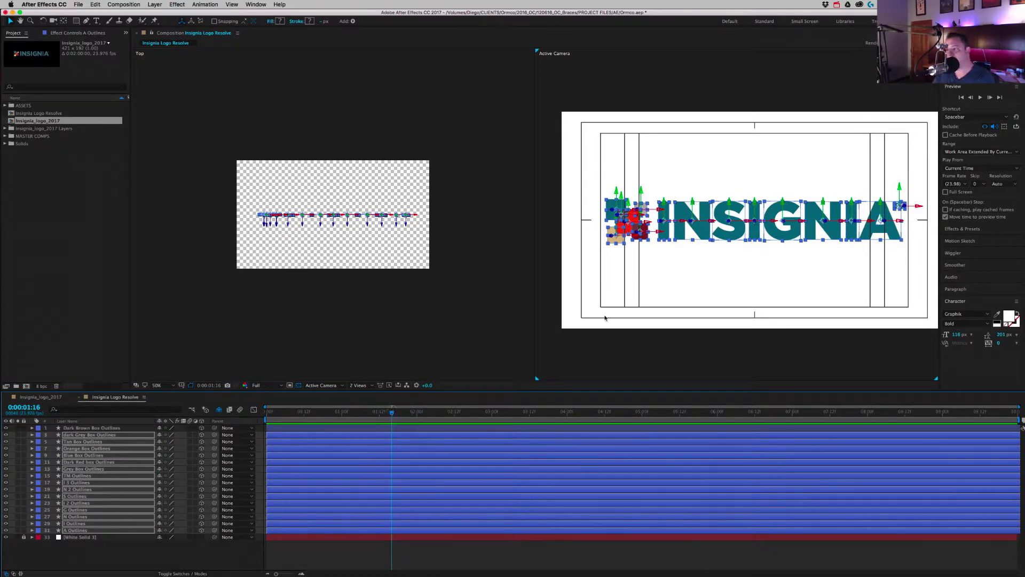
left_click(705, 355)
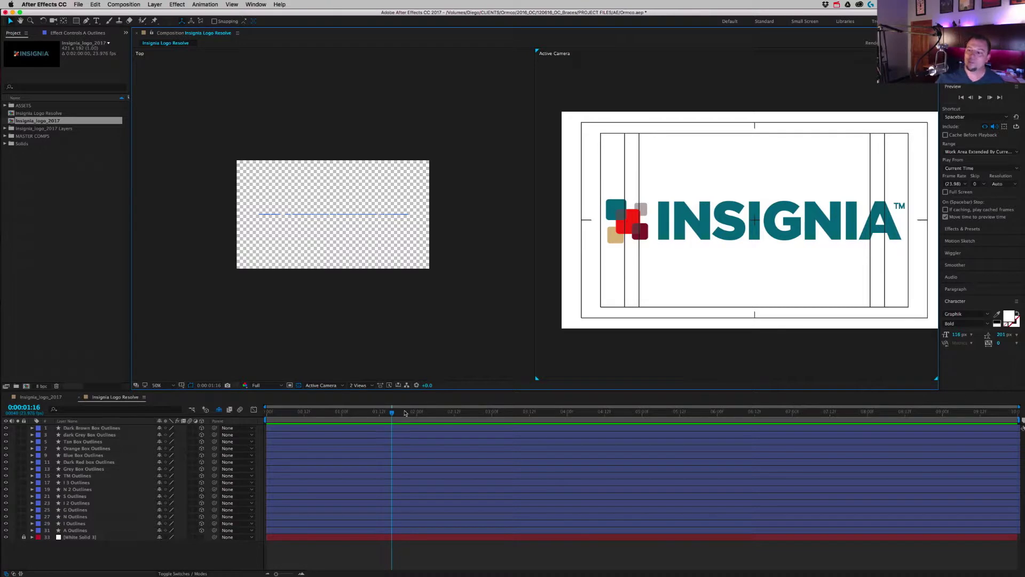
mouse_move(405, 413)
left_mouse_down()
mouse_move(430, 413)
mouse_move(418, 418)
left_mouse_up()
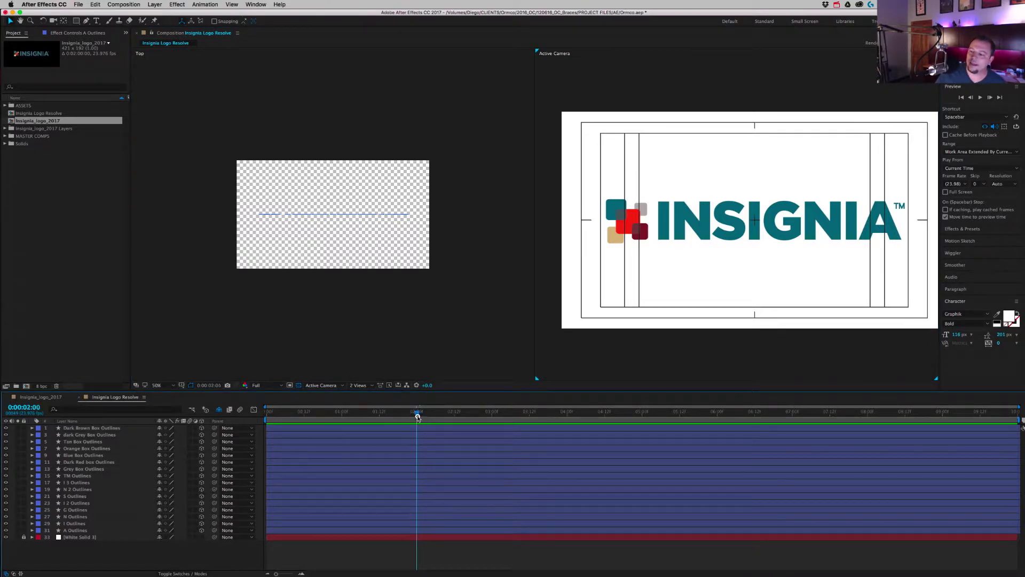
left_click(359, 385)
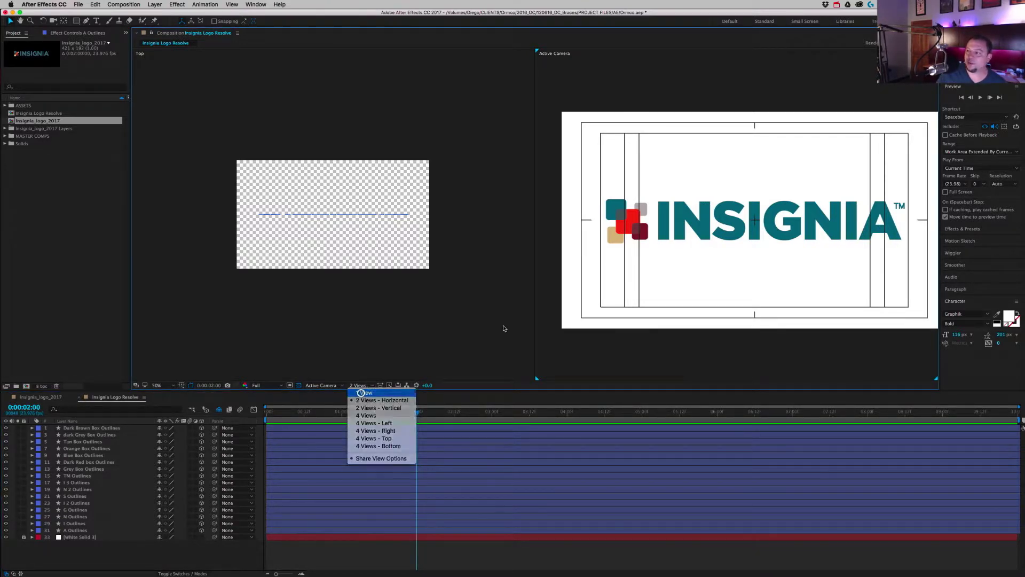
left_click(361, 393)
key(".")
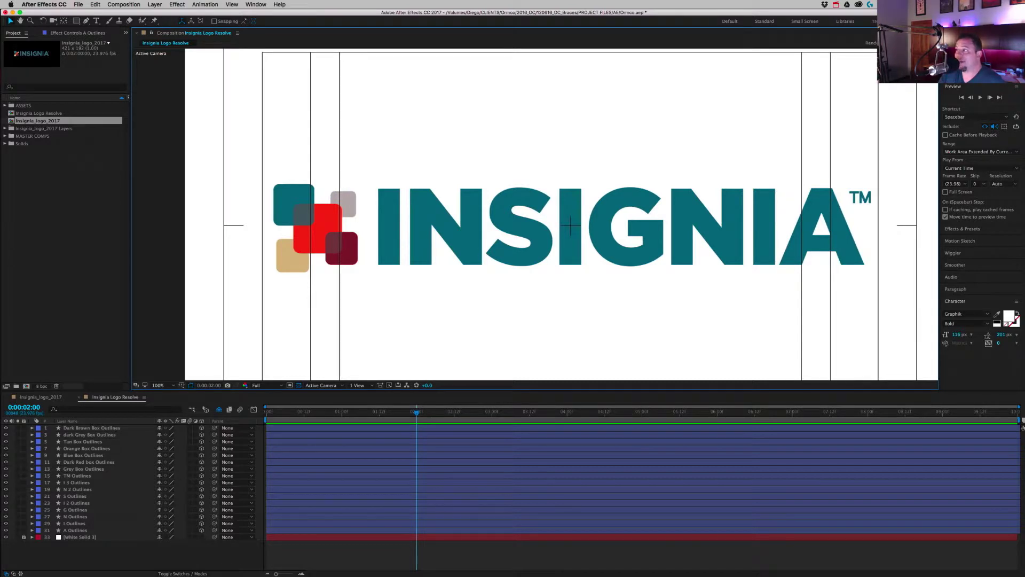
left_click(836, 5)
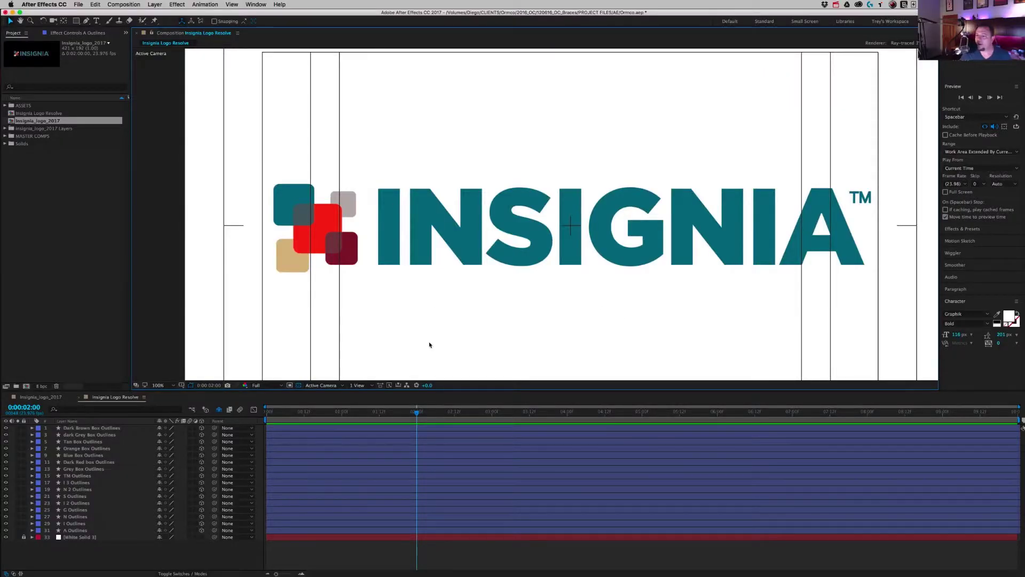
Select the seven box outline layers, from Dark Brown Box to Grey Box, and reveal their keyframed properties.
left_click(101, 428)
left_click(104, 434, "super")
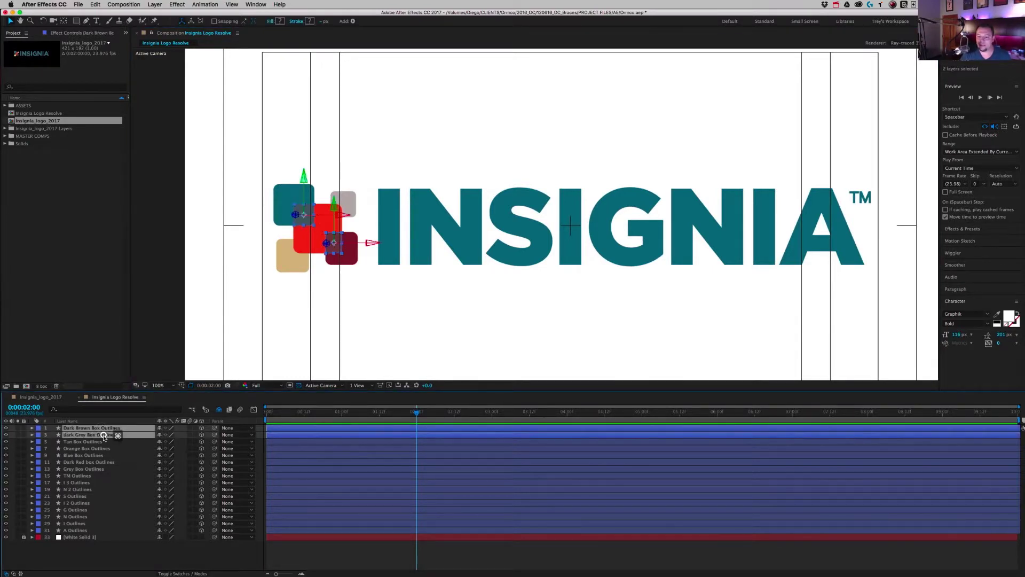
left_click(101, 441, "super")
left_click(101, 448, "super")
left_click(98, 455, "super")
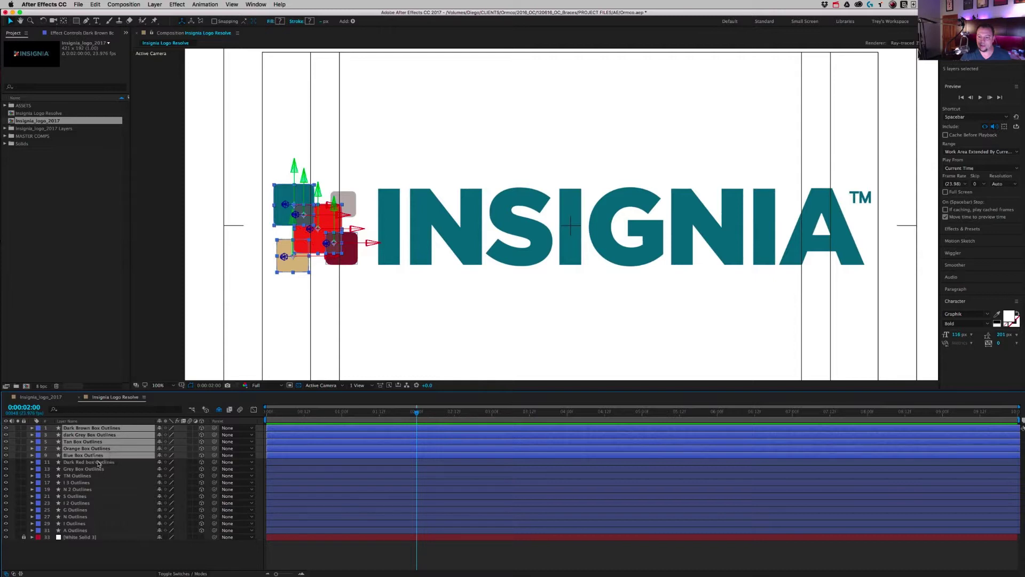
left_click(98, 462, "super")
left_click(97, 469, "super")
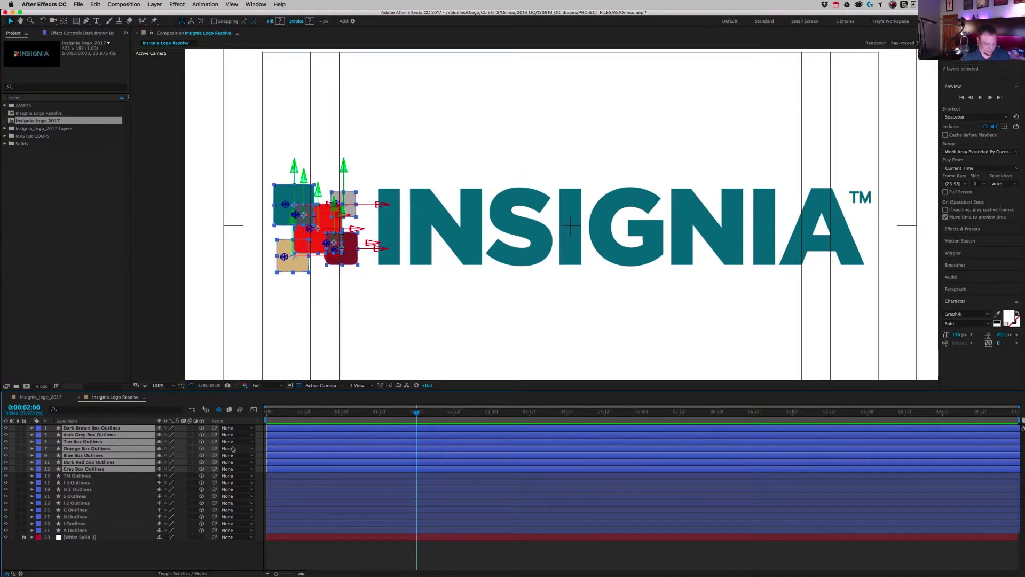
key("u")
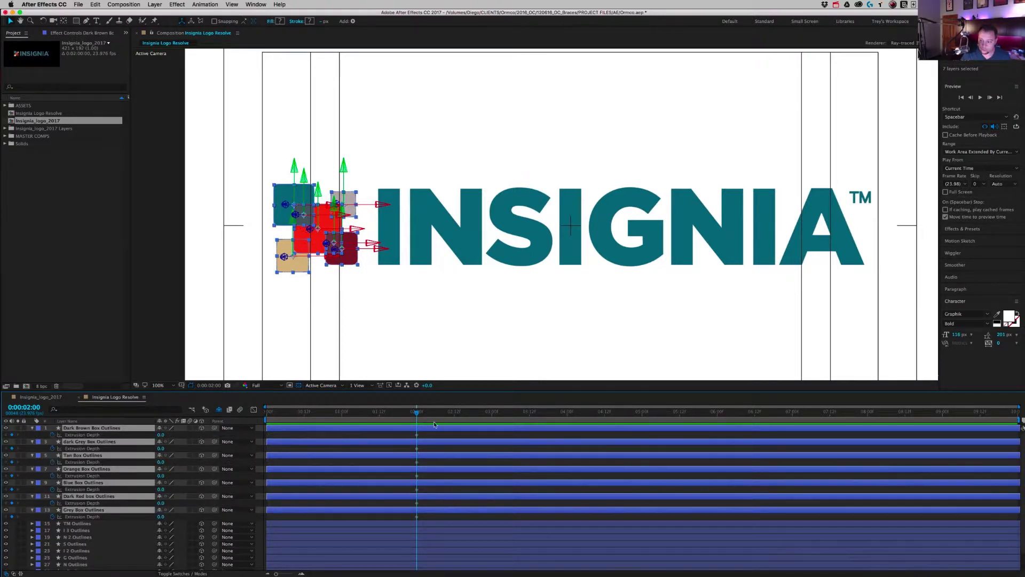
Move the current time to 0:00:00:00 and show the Top and Active Camera views side by side, each fitted to its pane.
left_click_drag(421, 418, 264, 413)
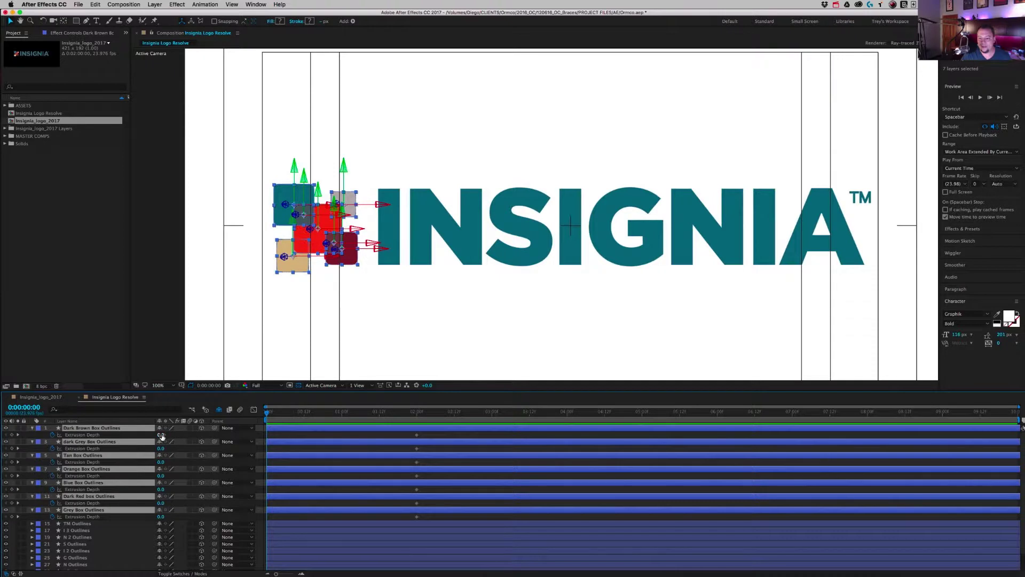
left_click(367, 386)
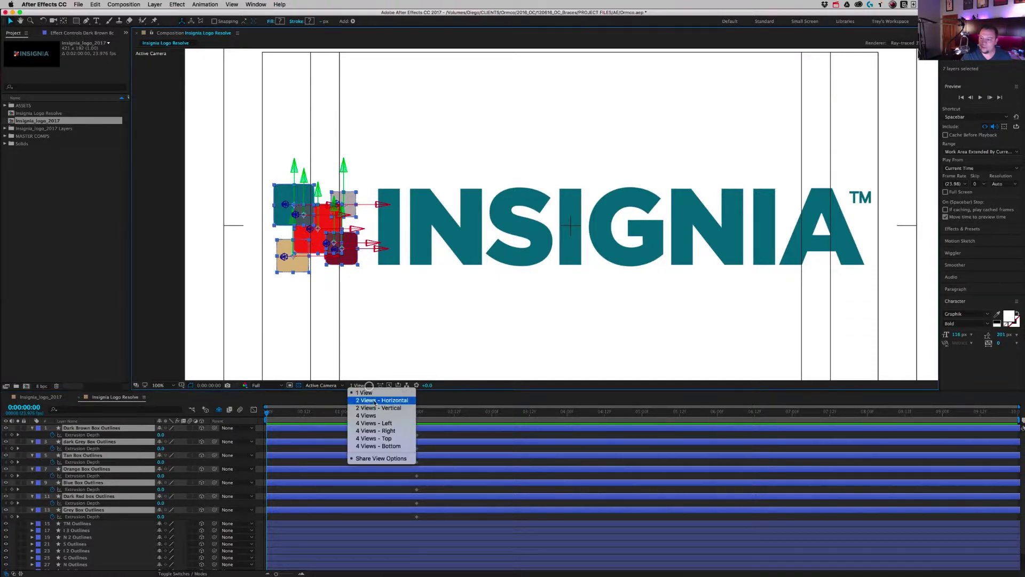
left_click(375, 400)
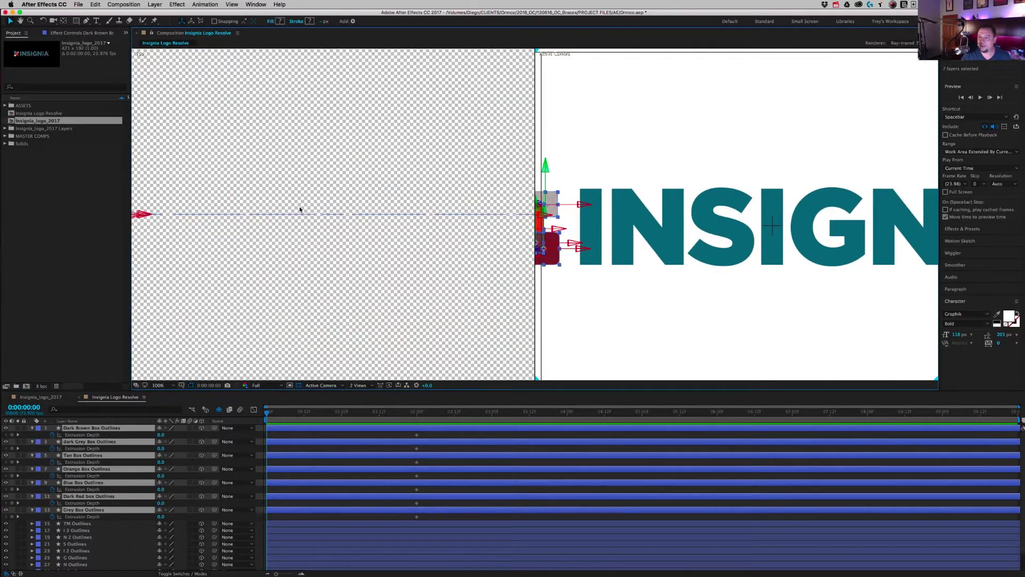
key("shift+/")
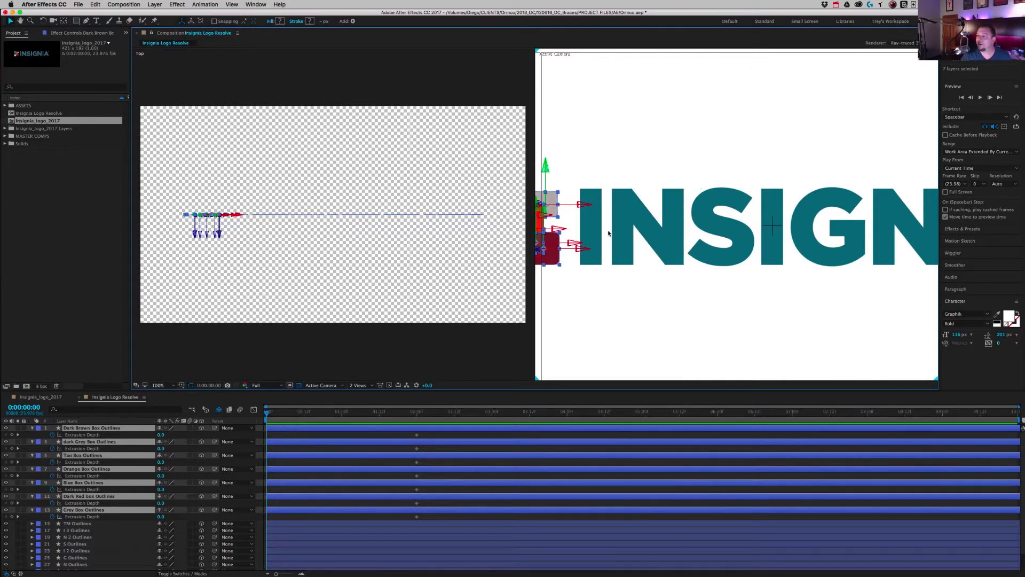
key("shift+/")
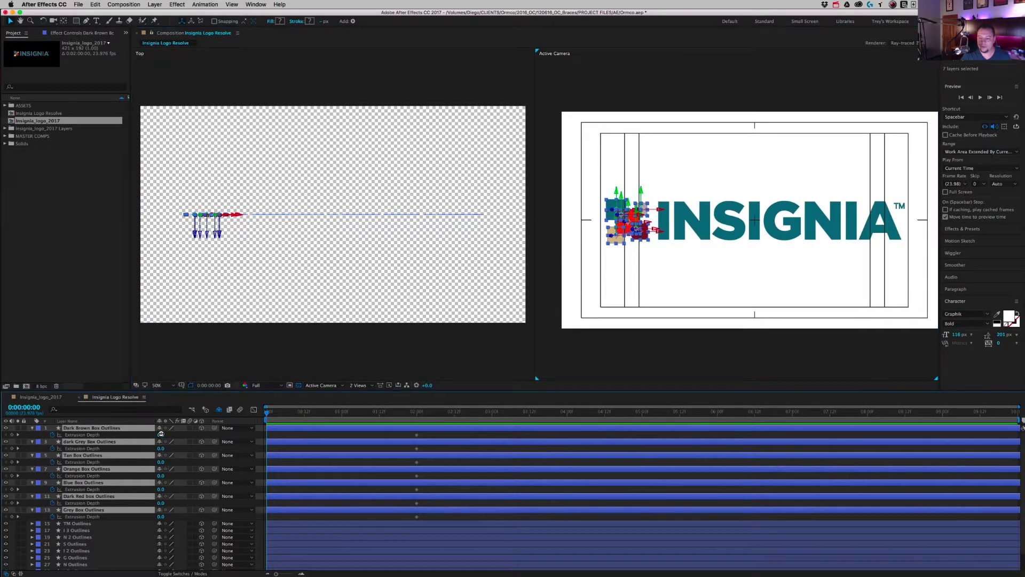
Set the Extrusion Depth of the seven selected box outline layers to 9.0 at 0:00:00:00.
left_click_drag(161, 434, 166, 435)
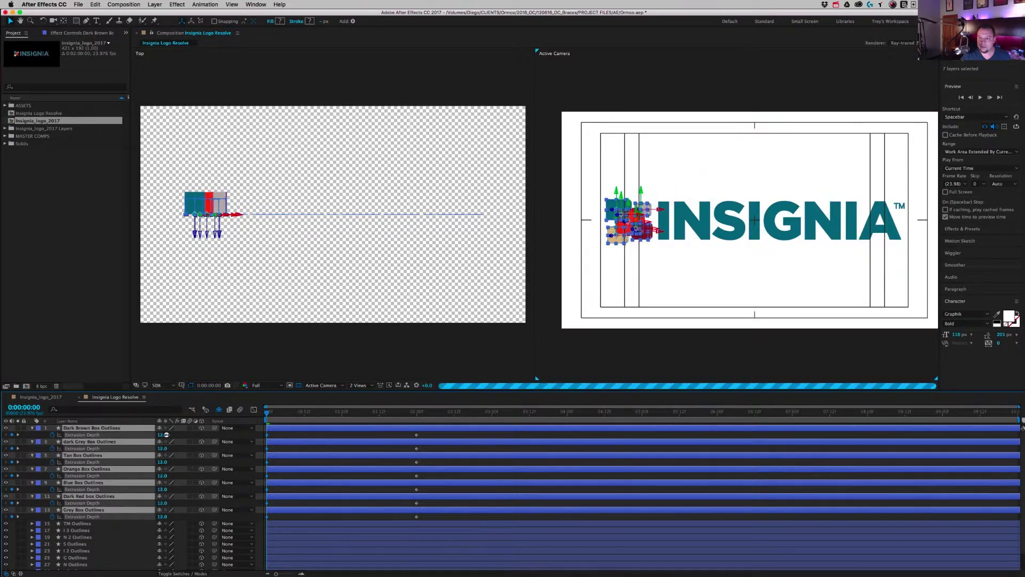
left_click_drag(166, 434, 160, 437)
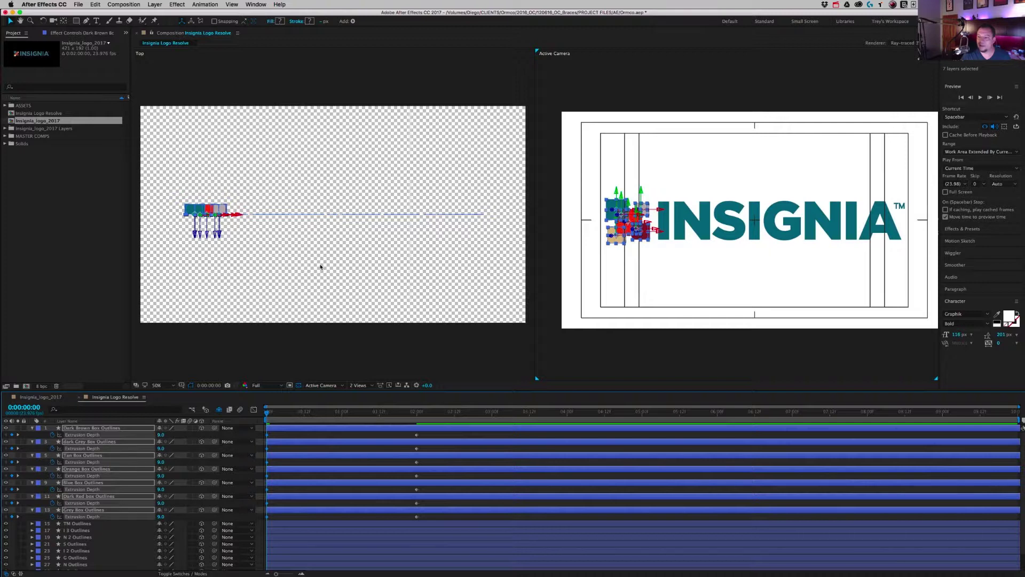
scroll(243, 231, "up", 2)
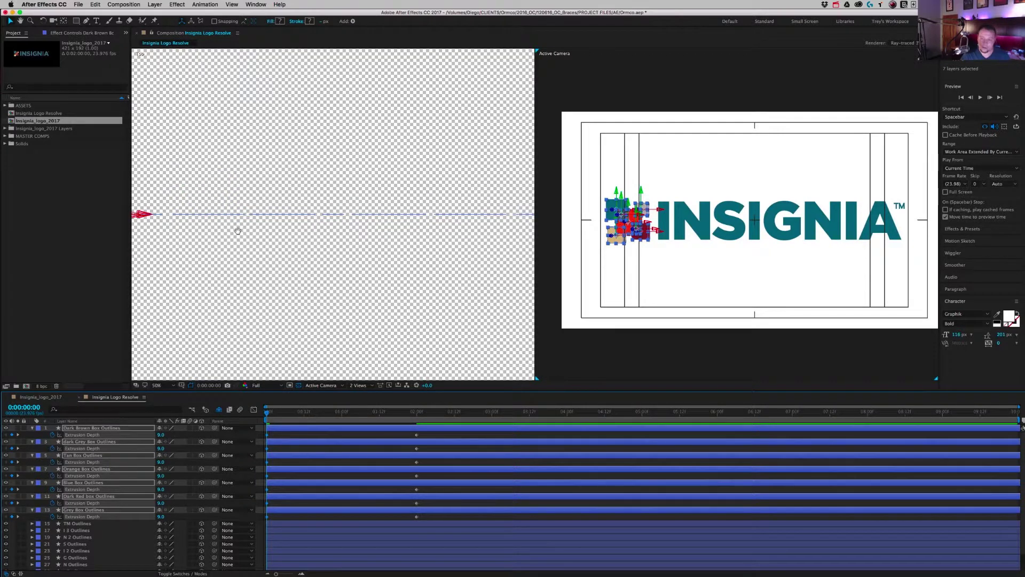
Set the Extrusion Depth of the seven selected box outline layers to 5.0 at 0:00:00:00 and deselect the layers.
left_click_drag(239, 229, 414, 245)
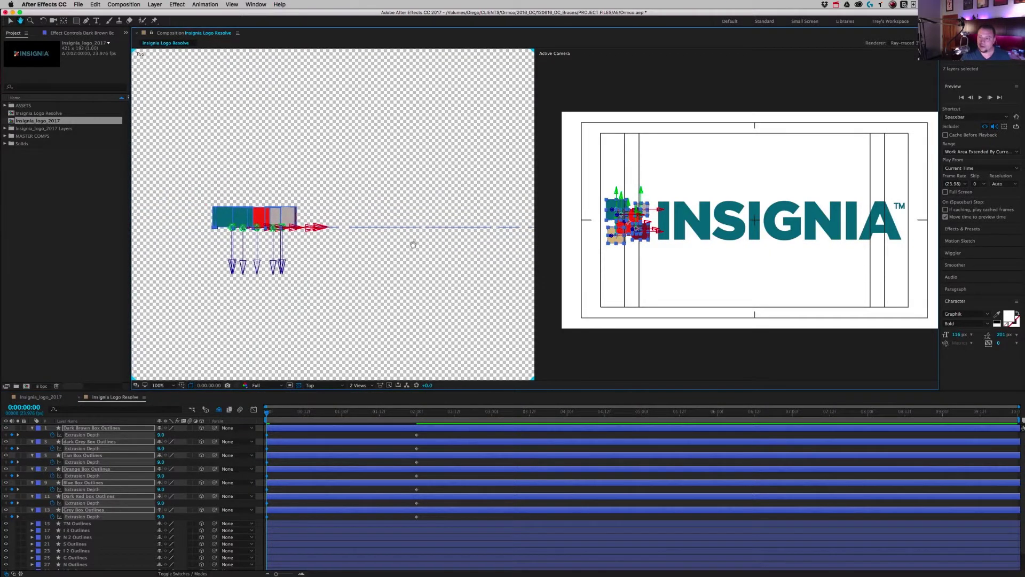
left_click(163, 435)
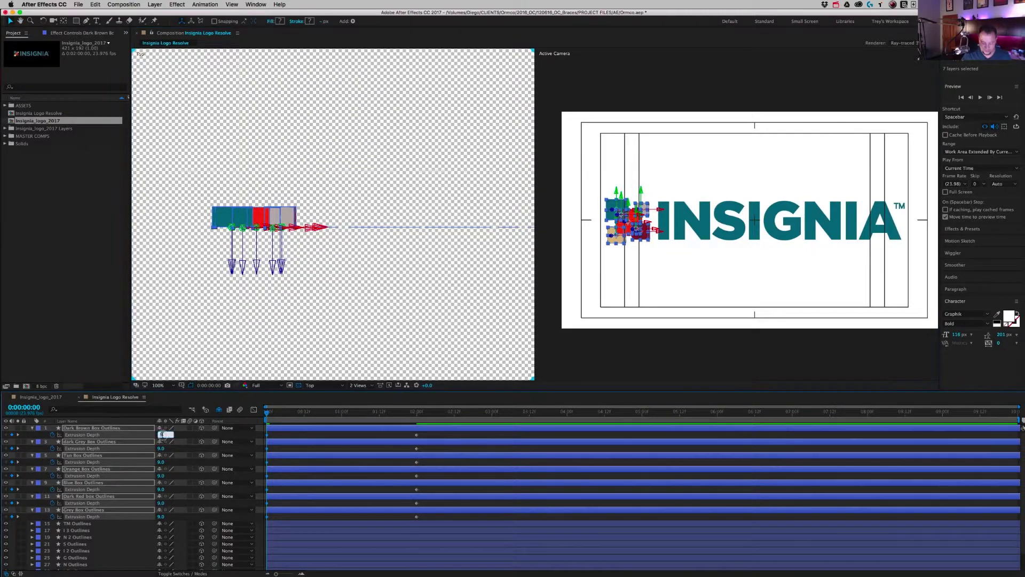
type("5")
key("Return")
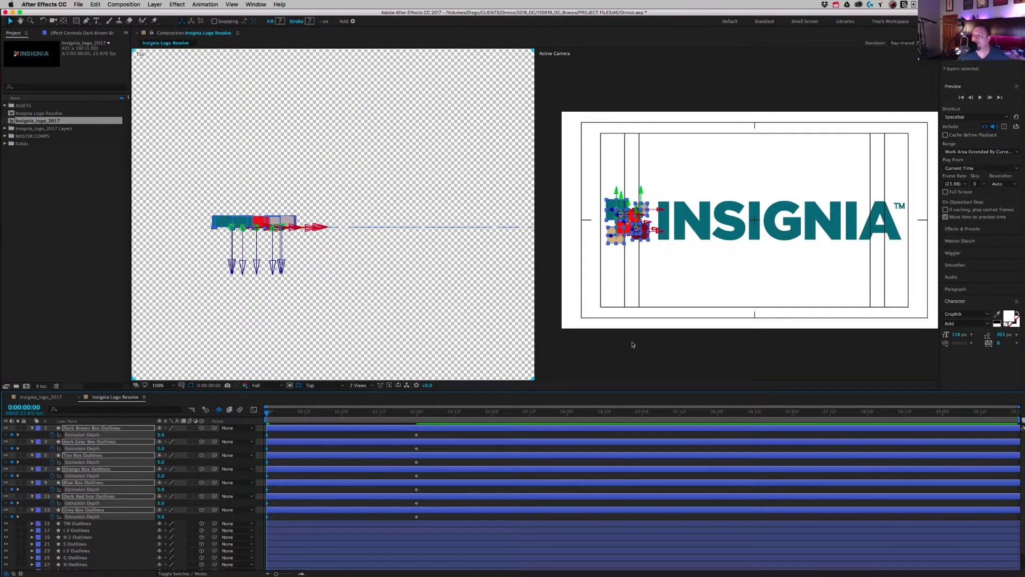
left_click(702, 363)
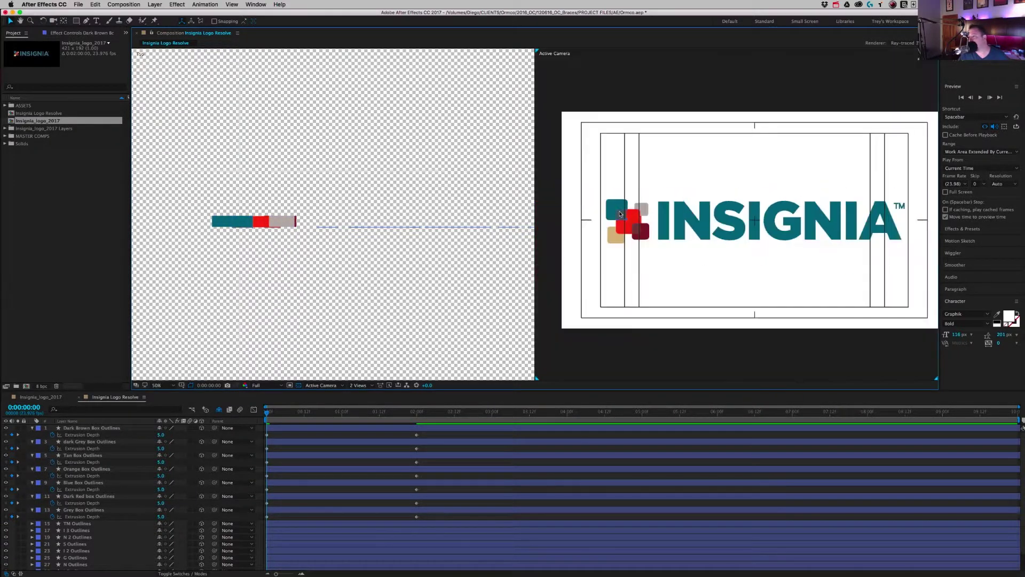
Collapse the revealed properties of the seven box outline layers together and deselect them.
left_click(91, 428)
left_click(80, 510, "shift")
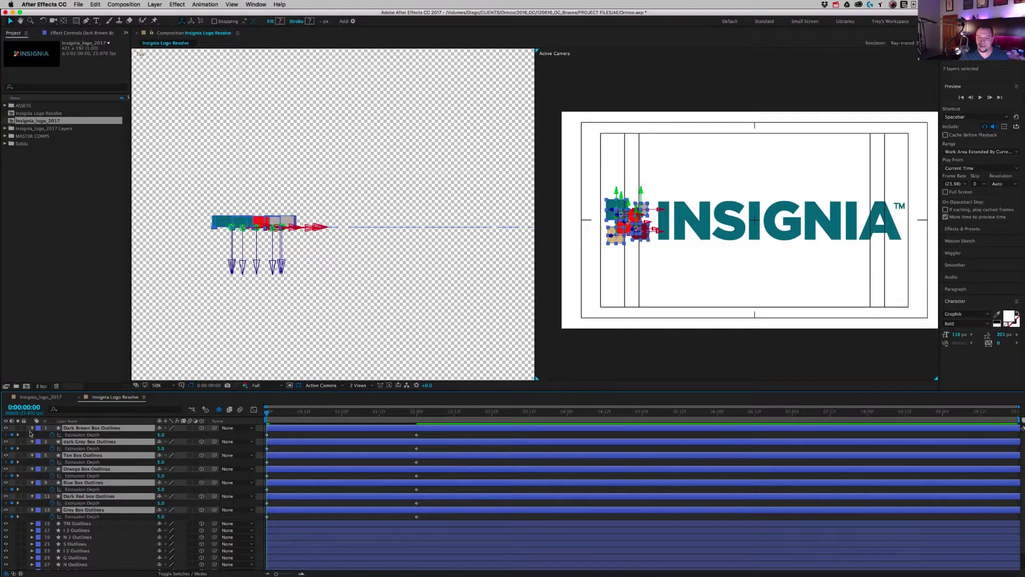
left_click(32, 428)
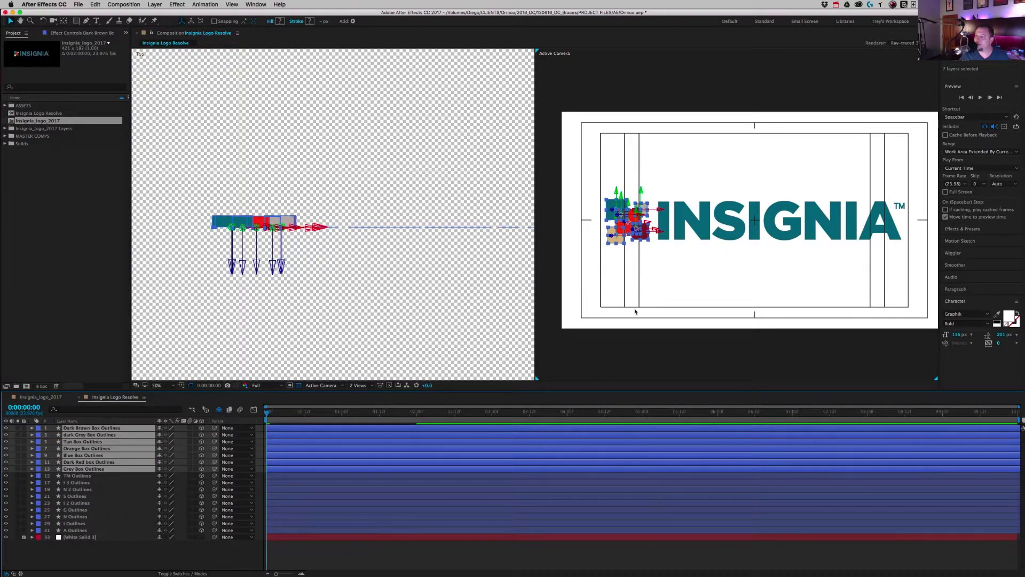
left_click(652, 362)
Examine the logo boxes up close in the Active Camera view, then recenter the whole logo at 50%.
key("period")
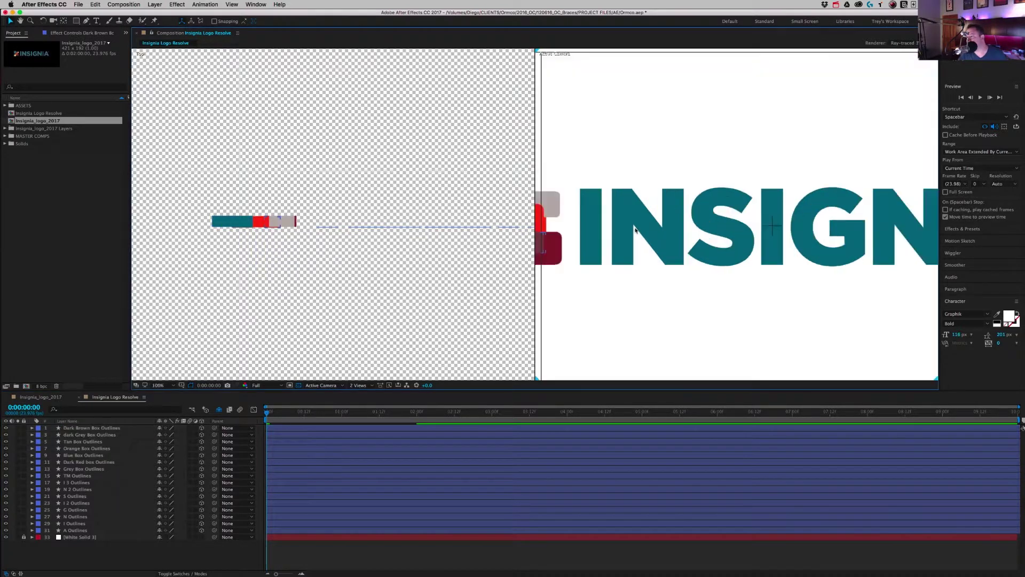
left_click_drag(596, 241, 661, 238)
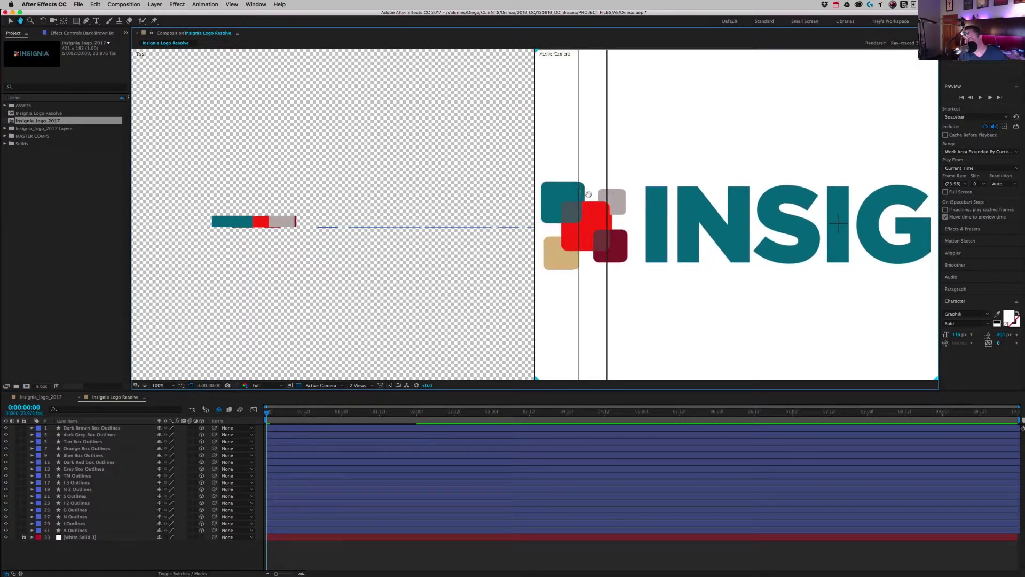
key("v")
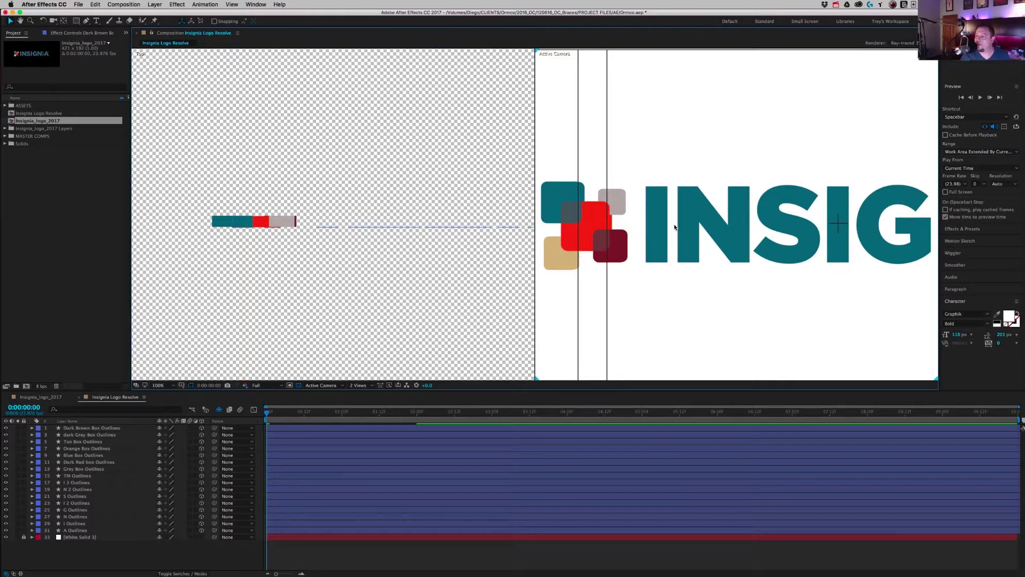
key("comma")
key("comma")
key("period")
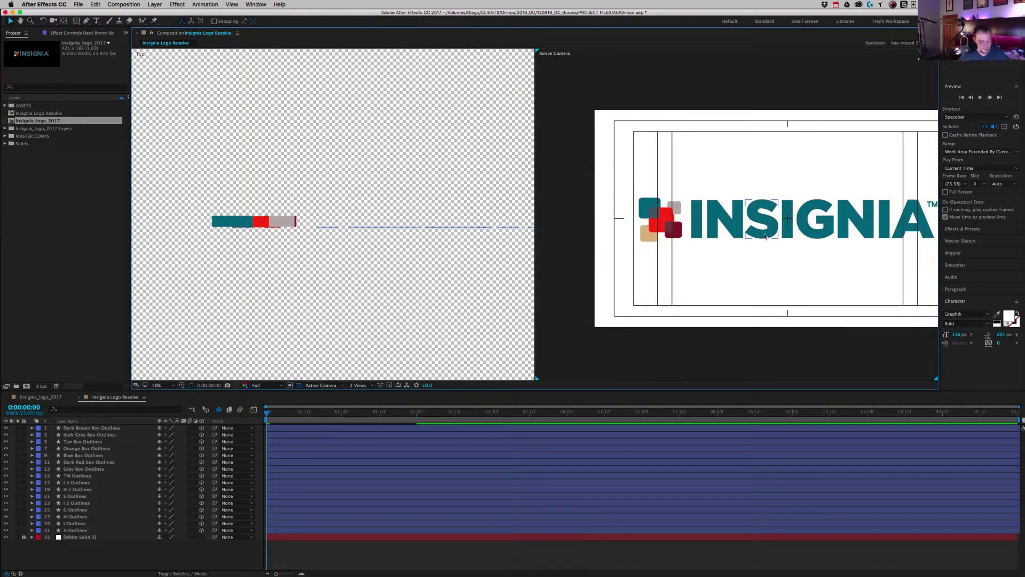
key("h")
left_click_drag(779, 226, 727, 223)
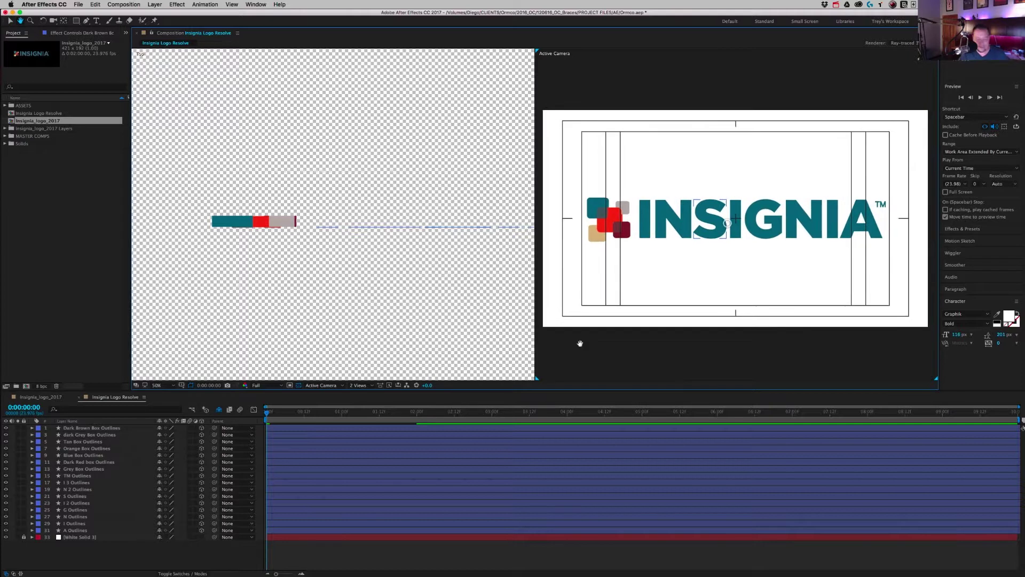
key("v")
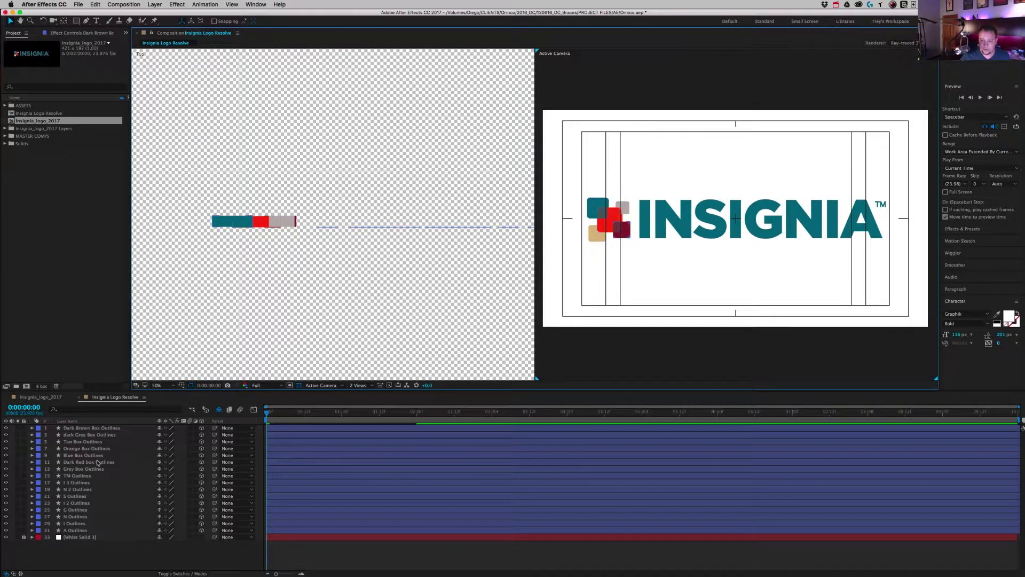
Solo the seven box outline layers, from Dark Brown Box to Grey Box.
left_click(91, 468)
left_click(90, 428, "shift")
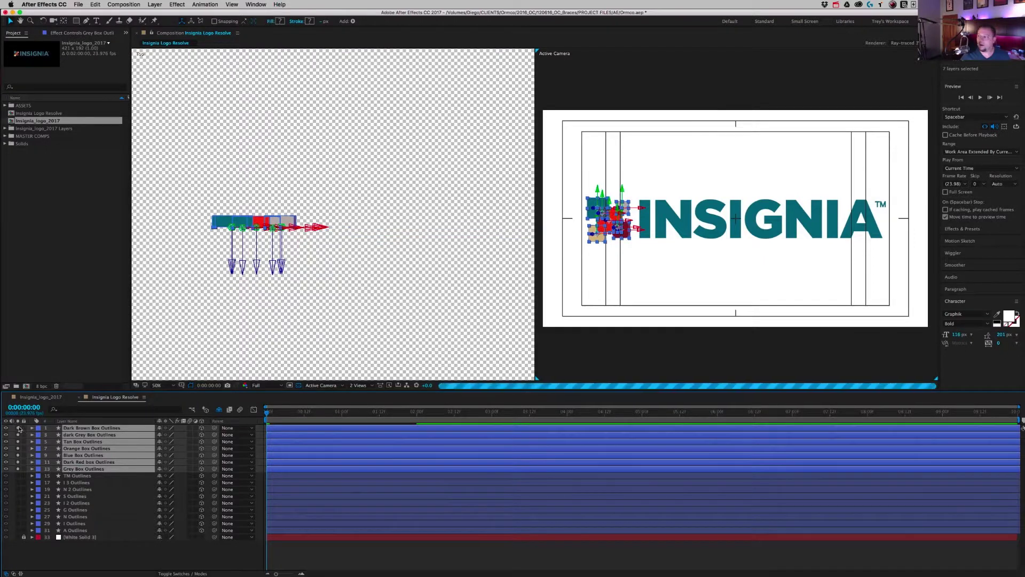
left_click_drag(17, 427, 17, 468)
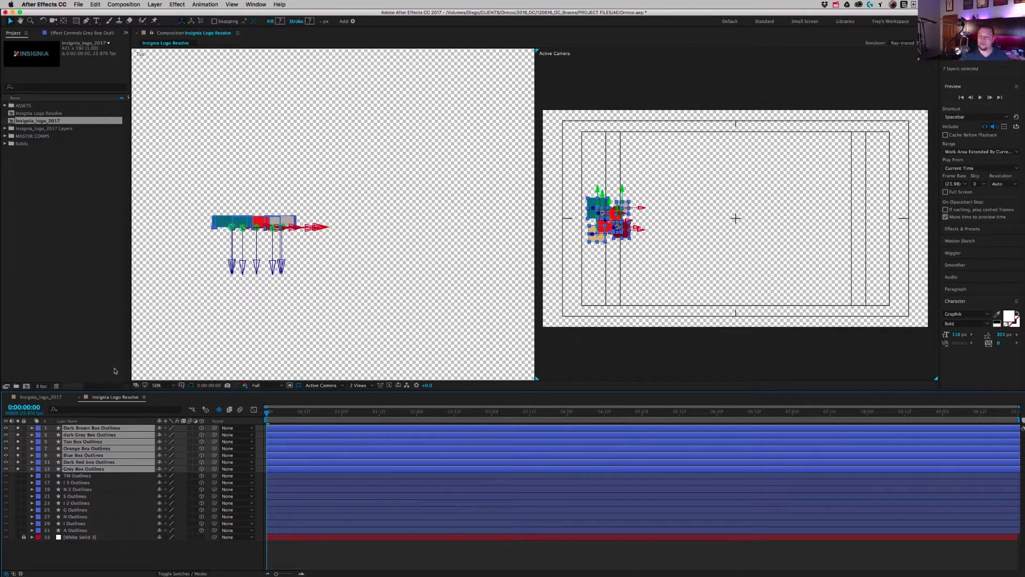
left_click(103, 346)
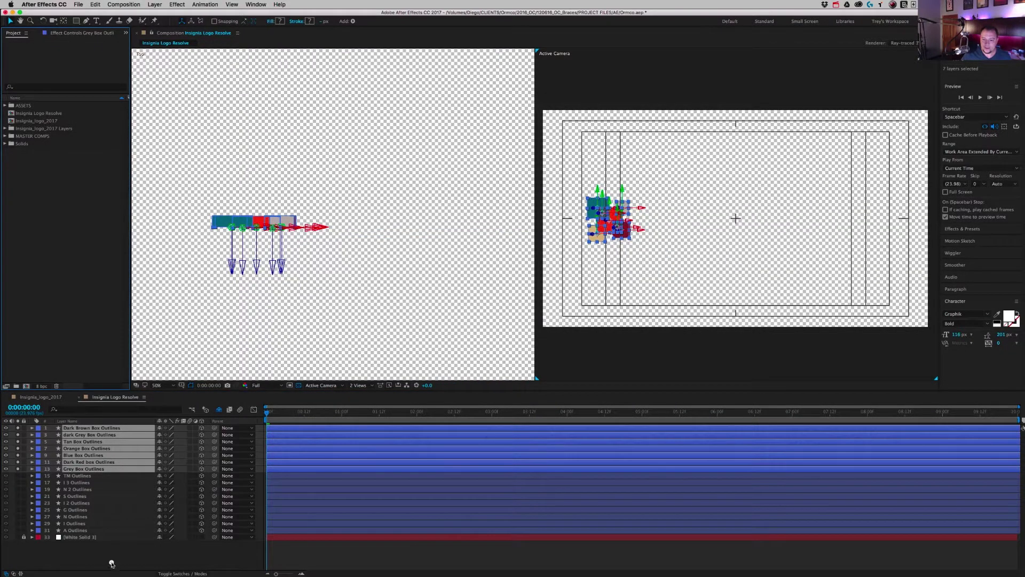
Add a new light of type Spot to the composition and change its intensity.
right_click(111, 564)
mouse_move(149, 549)
left_click(235, 565)
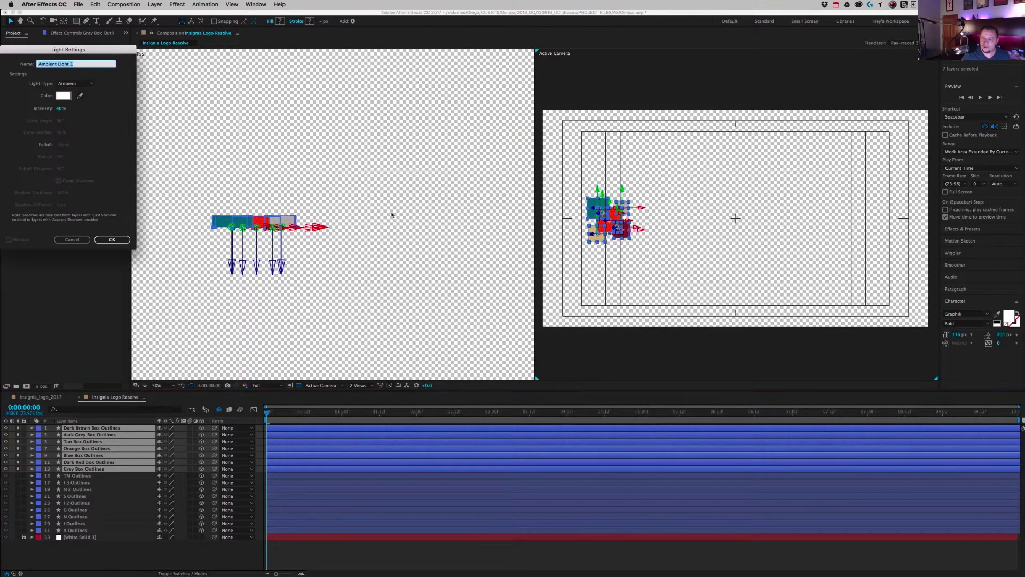
left_click_drag(80, 55, 324, 74)
left_click(319, 103)
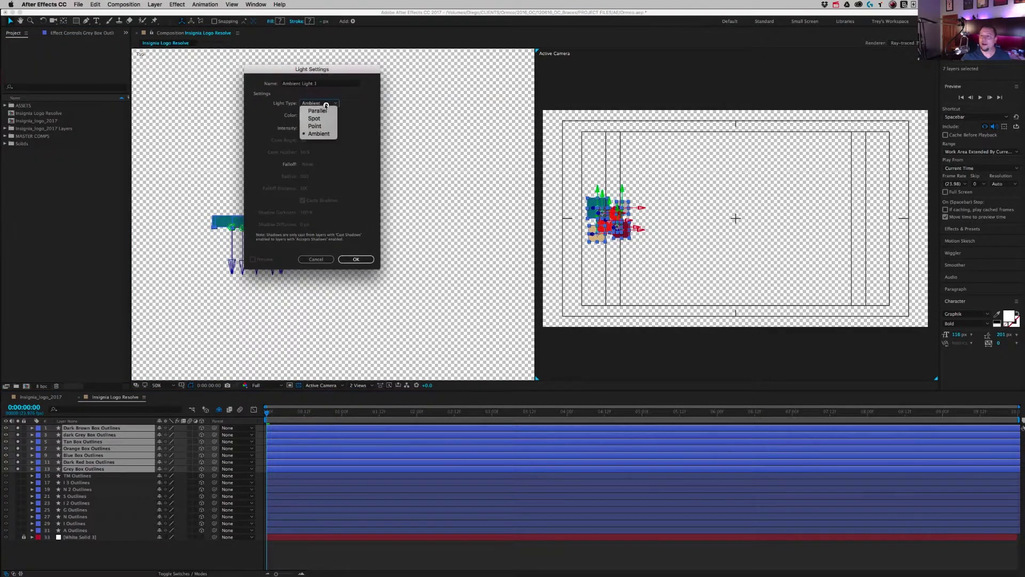
left_click(317, 117)
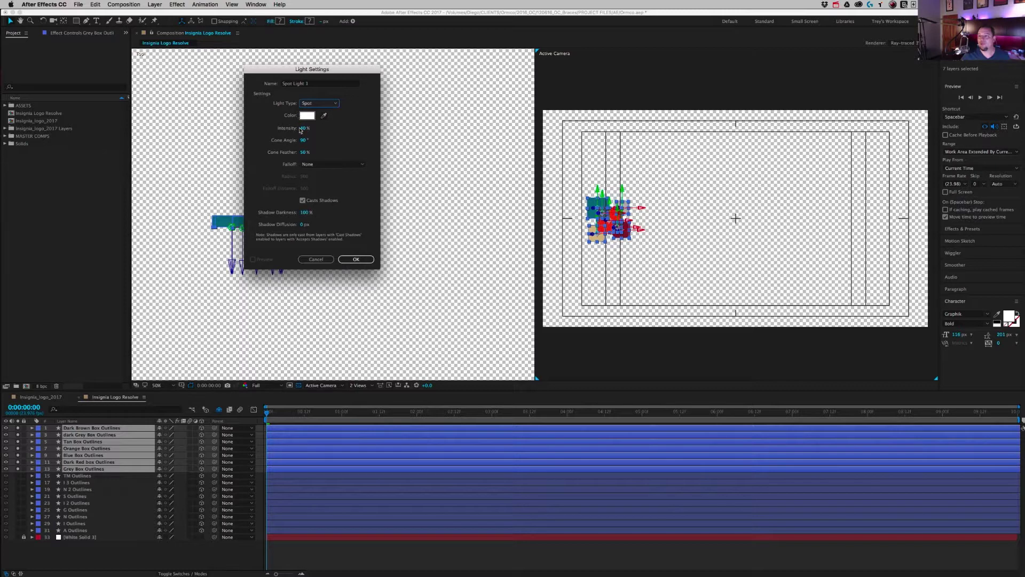
left_click(302, 129)
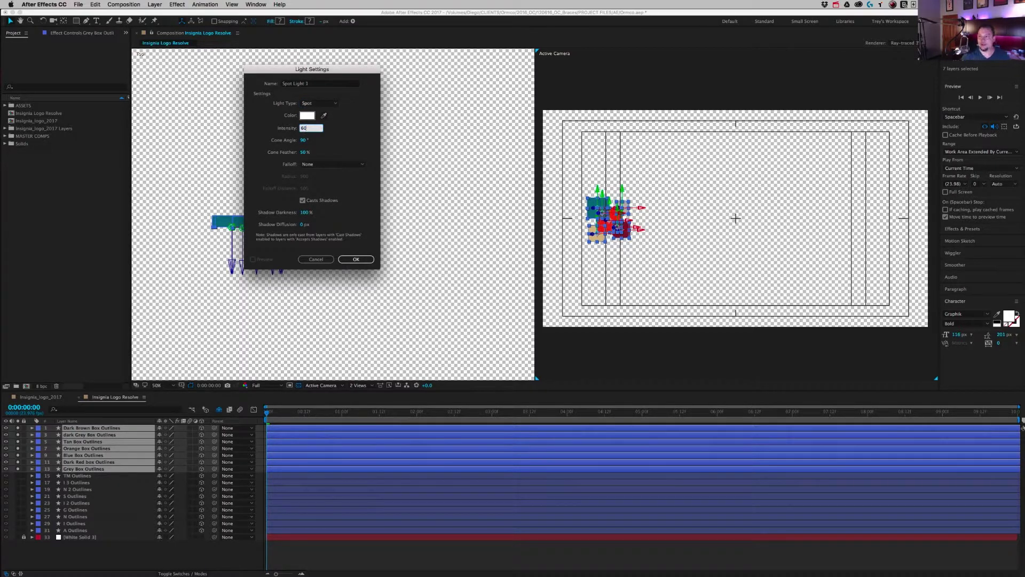
key("Return")
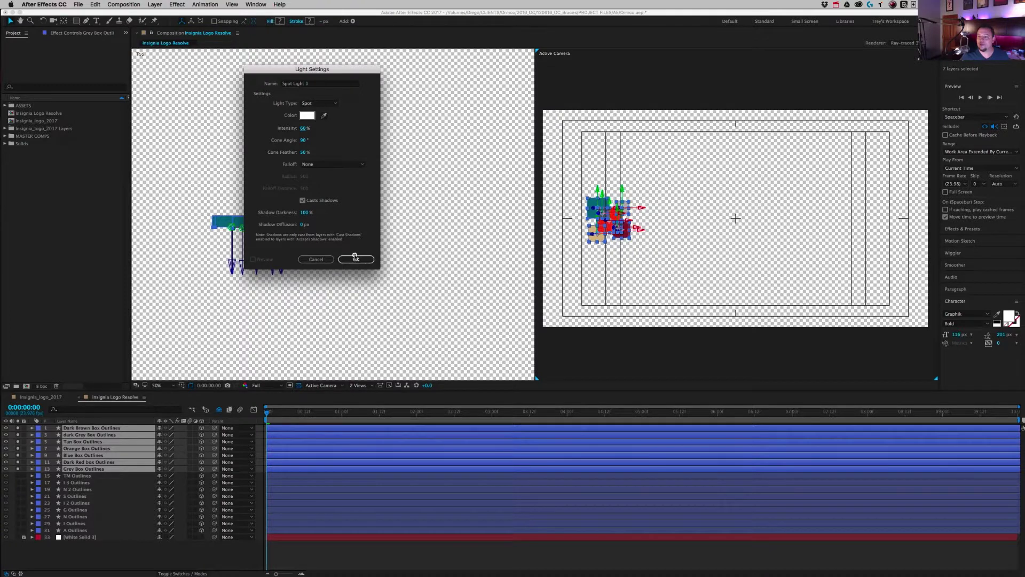
left_click(356, 260)
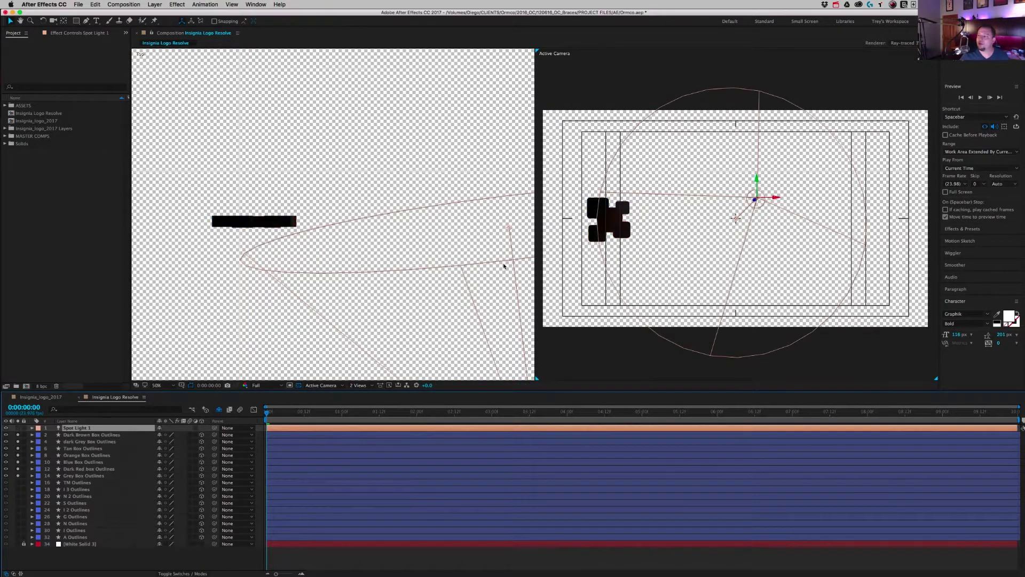
Switch to a four-view layout, raise the spot light above the boxes and move its point of interest to about 468, 552, 0.
key("comma")
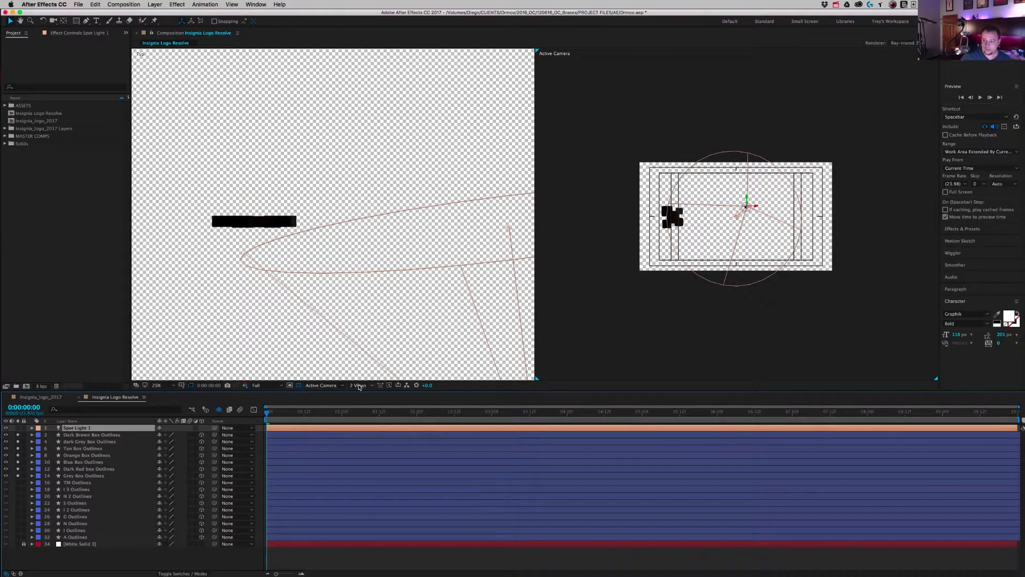
left_click(359, 387)
left_click(366, 421)
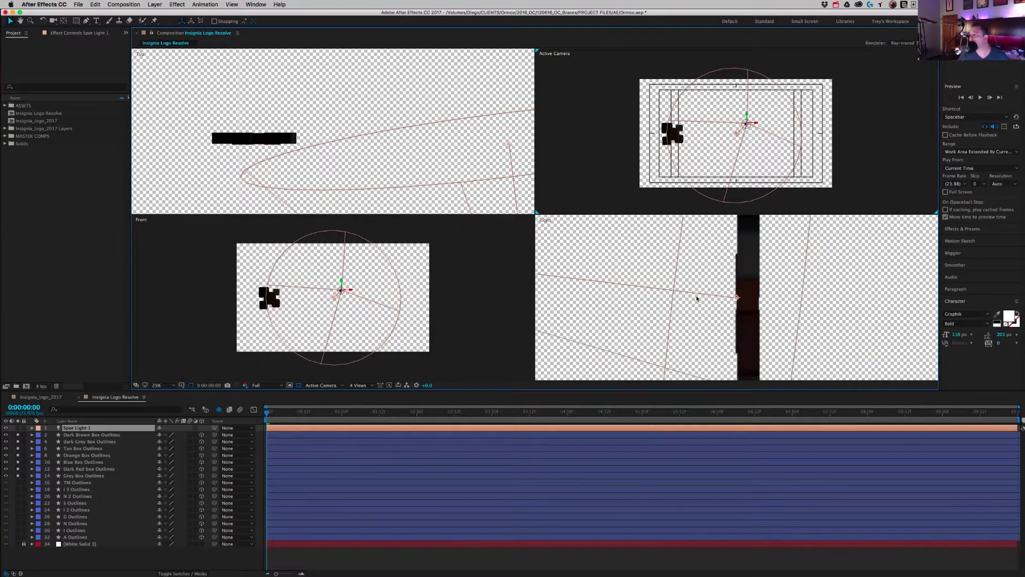
scroll(696, 299, "down", 2)
left_click_drag(604, 283, 602, 239)
left_click_drag(732, 139, 685, 138)
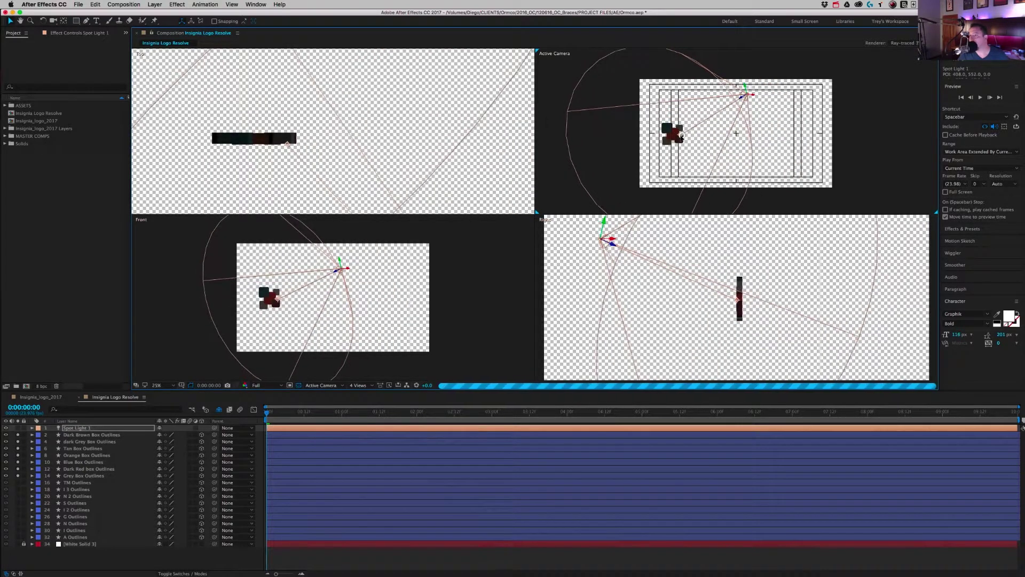
Return to a single Active Camera view at 50% and examine how the spot light falls on the boxes.
scroll(667, 145, "up", 1)
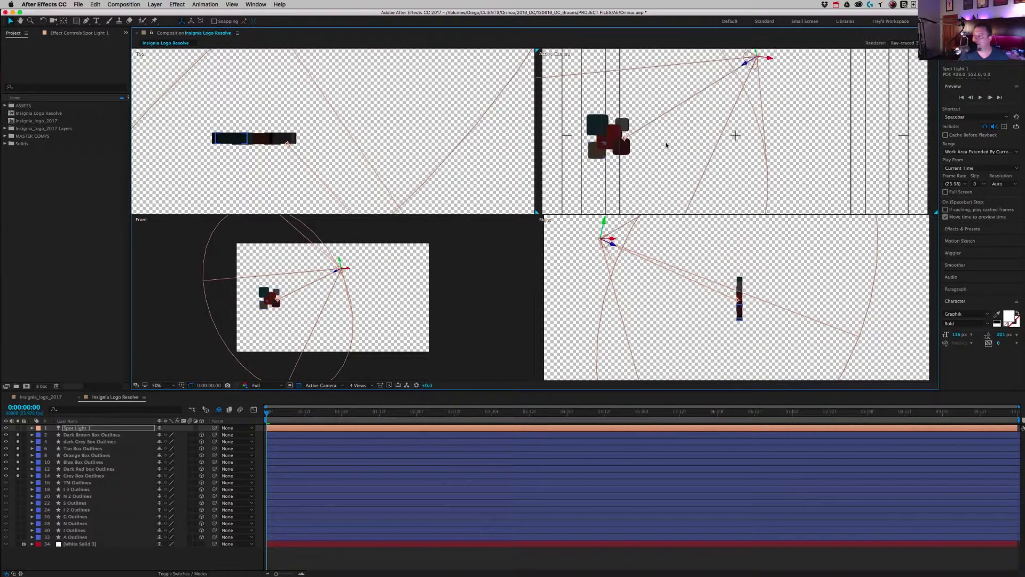
left_click(358, 385)
left_click(365, 395)
scroll(442, 186, "up", 1)
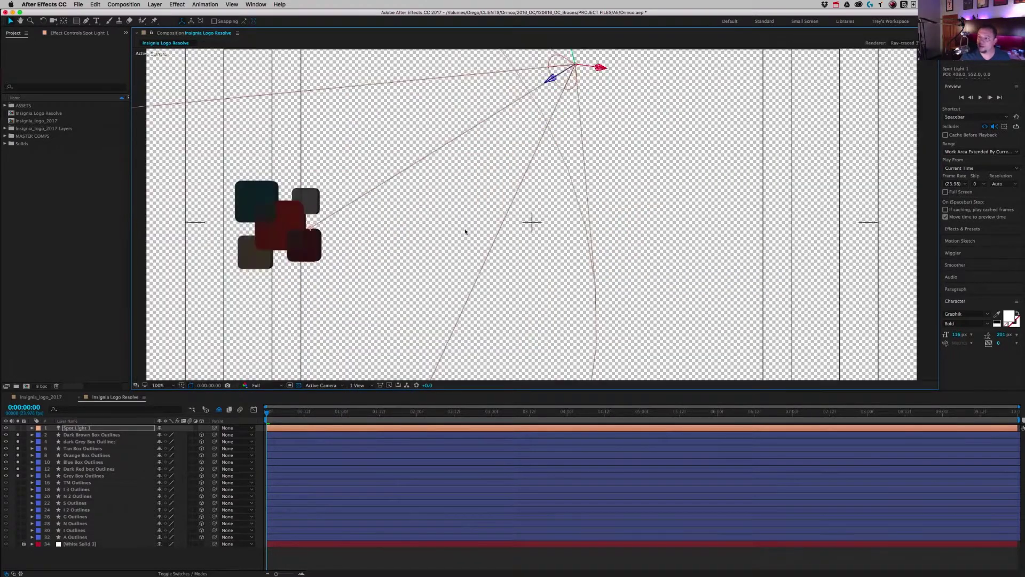
scroll(464, 228, "down", 1)
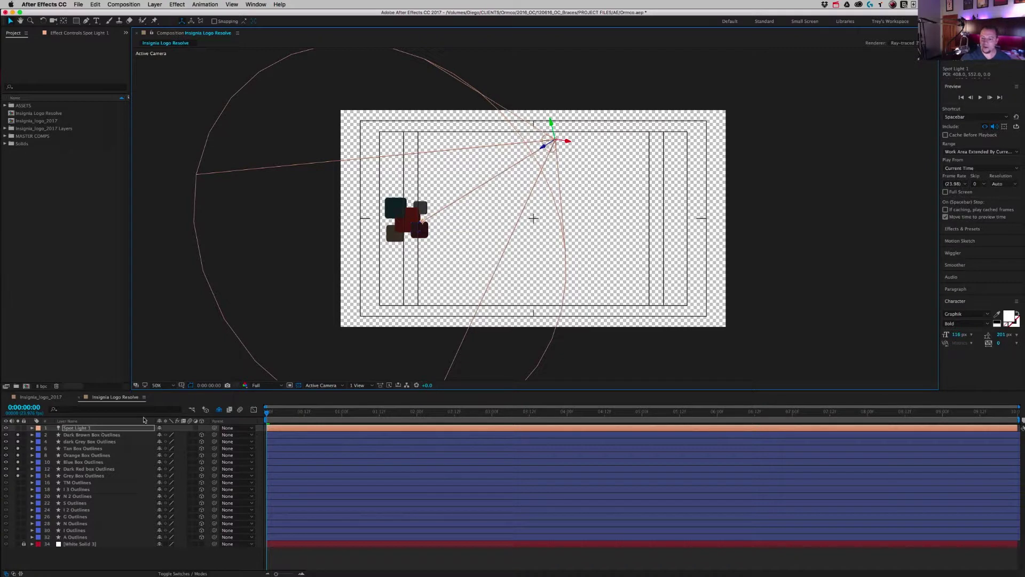
Add a second light of type Ambient with 40% intensity to the composition.
right_click(47, 429)
mouse_move(128, 433)
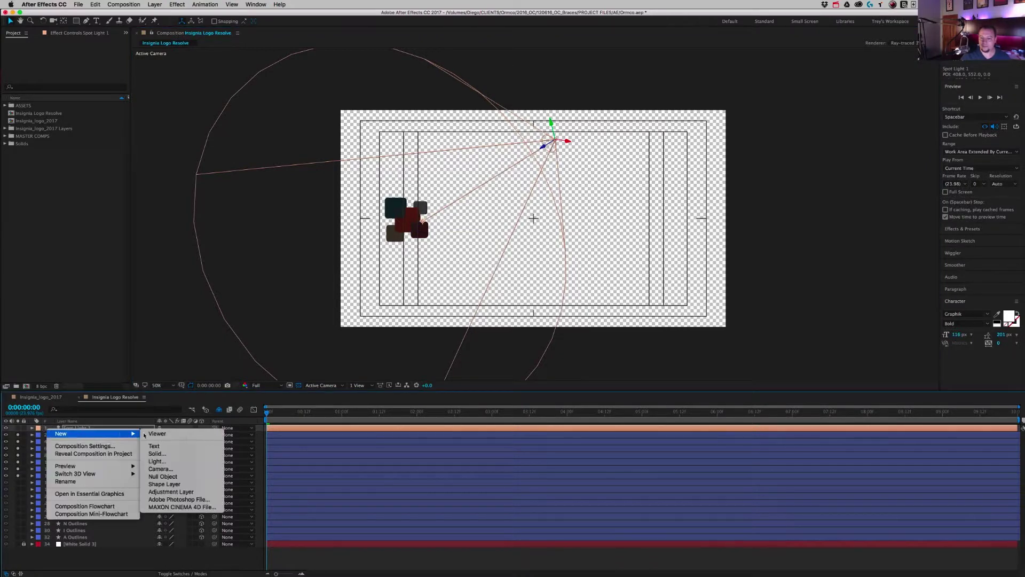
left_click(156, 461)
left_click(319, 103)
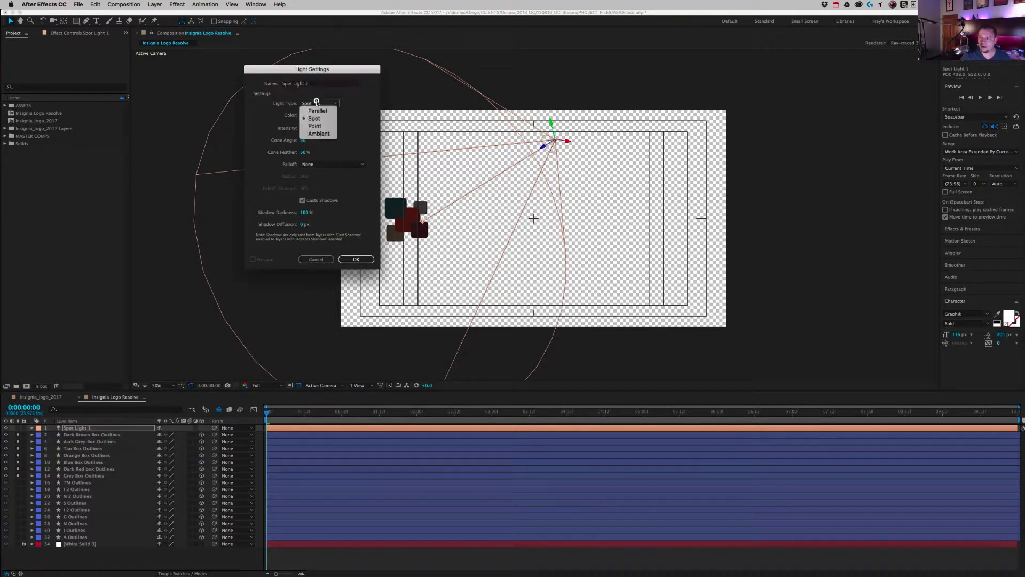
left_click(305, 128)
left_click(304, 128)
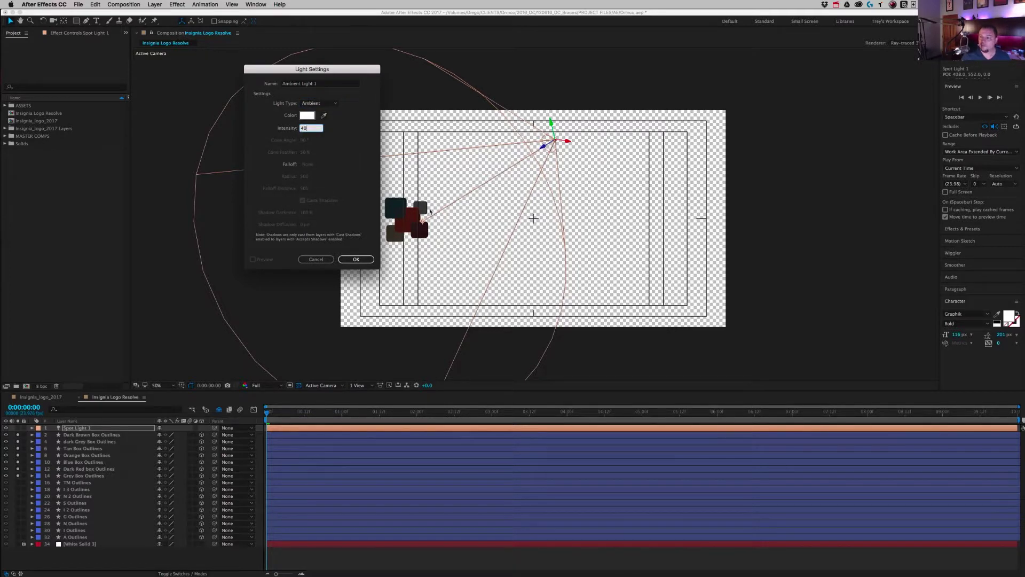
type("40")
left_click(358, 260)
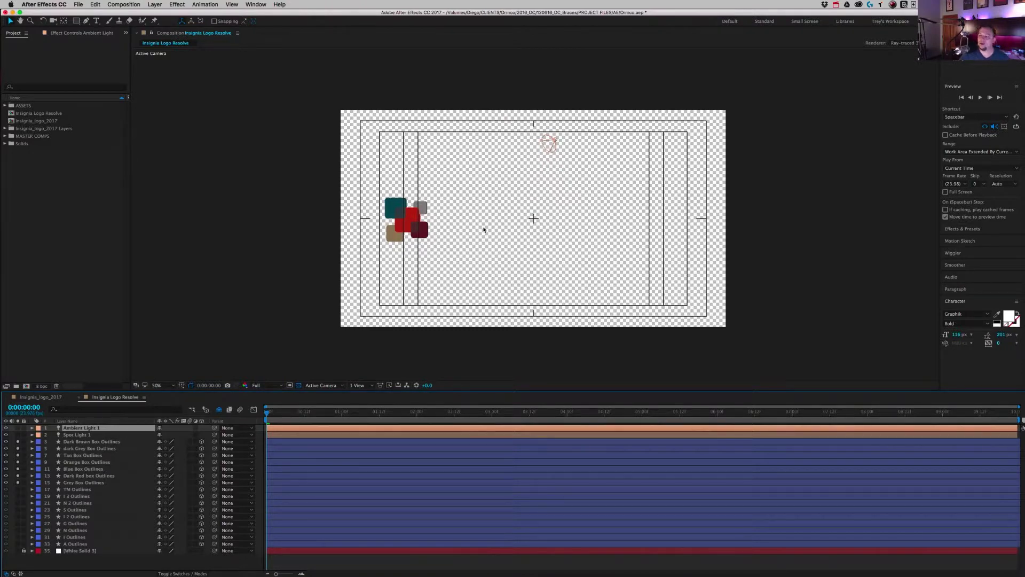
Move the current time to 0:00:01:00, select the seven box outline layers and reveal their Position properties.
key("space")
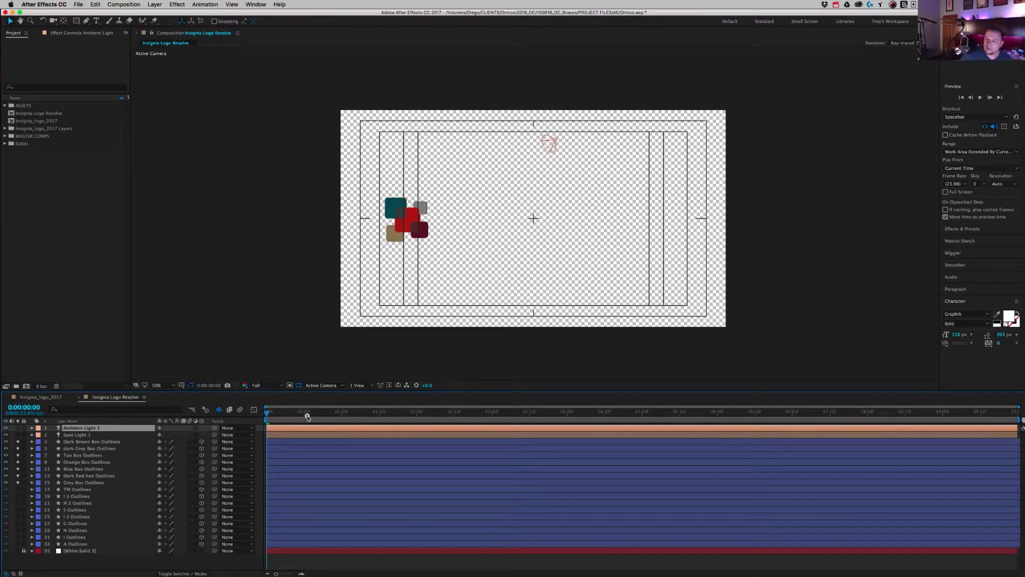
key("period")
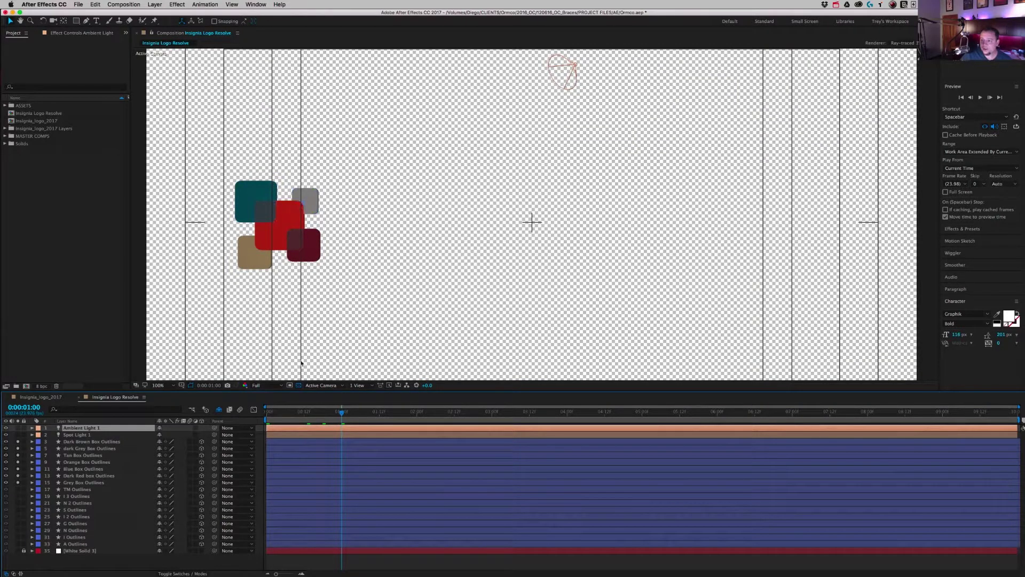
left_click(75, 448)
left_click(78, 441)
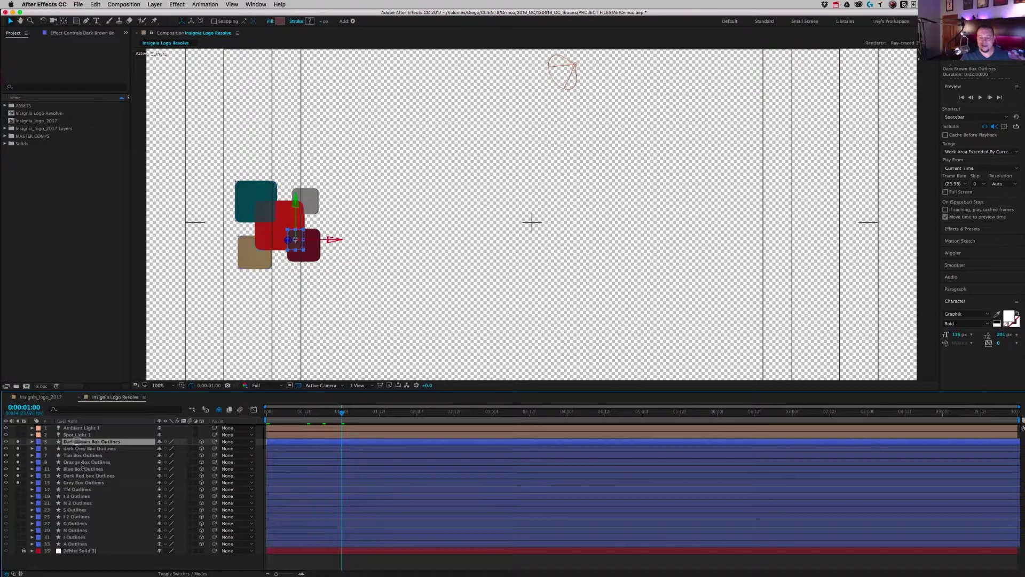
left_click(81, 482, "shift")
key("p")
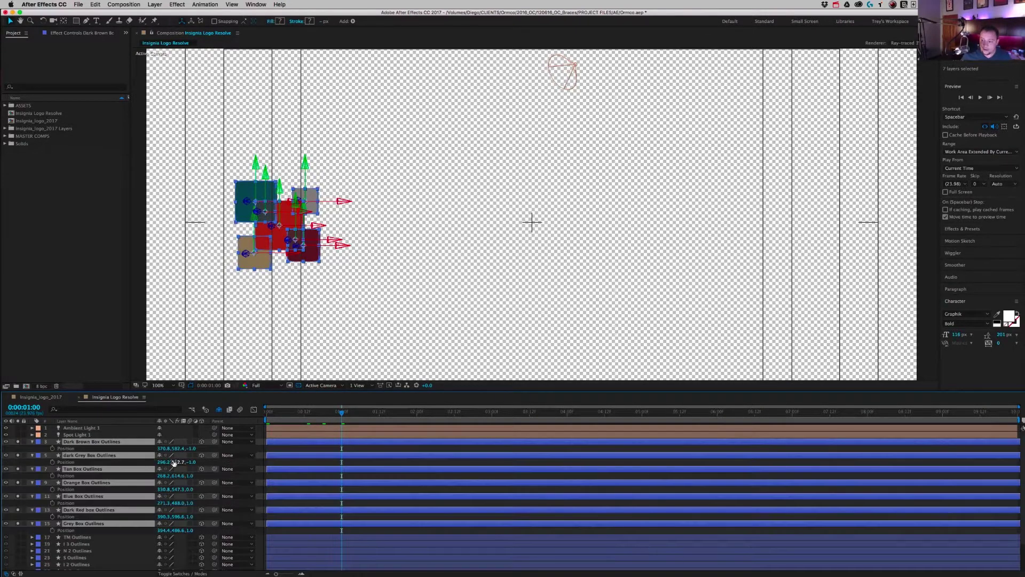
Keyframe Position on the seven box layers, then shift the Position keyframes of Dark Brown through Dark Red to 0:00:02:00.
left_click(52, 449)
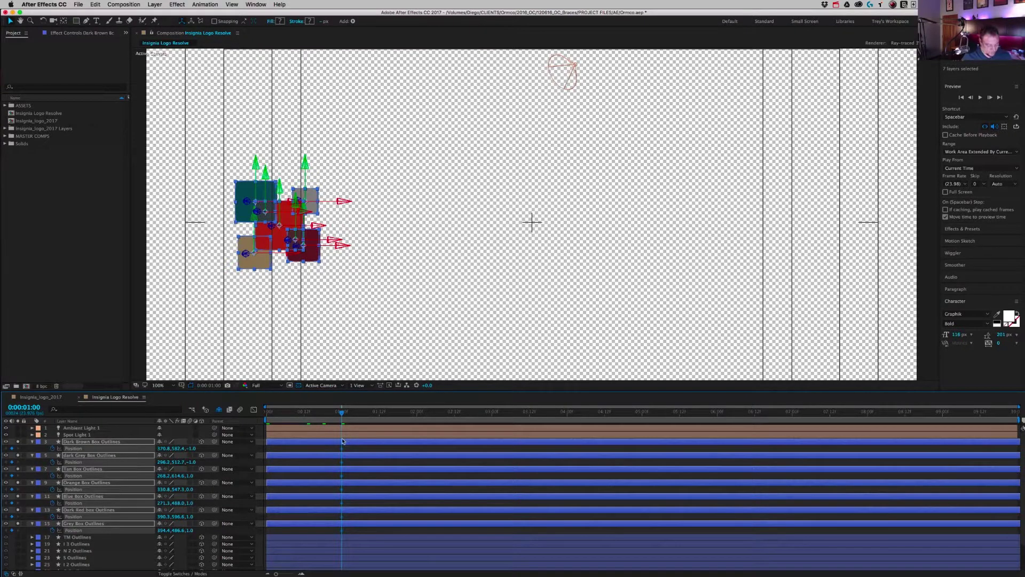
key("p")
key("u")
left_click_drag(362, 446, 377, 550)
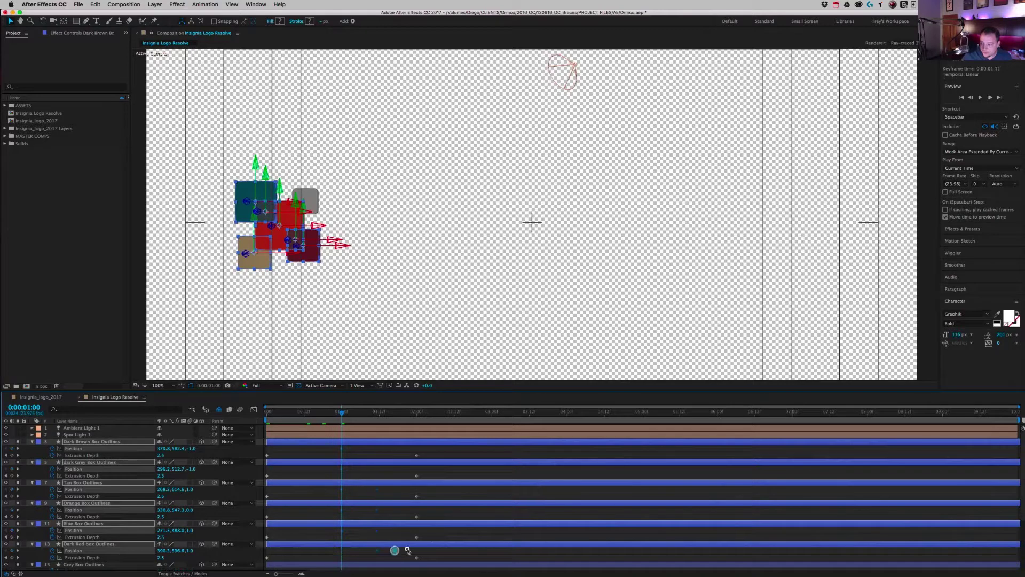
left_click_drag(376, 451, 417, 451)
Return to the start of the timeline, deselect all layers and add a Two-Node Camera with the 24mm preset.
left_click_drag(346, 412, 196, 406)
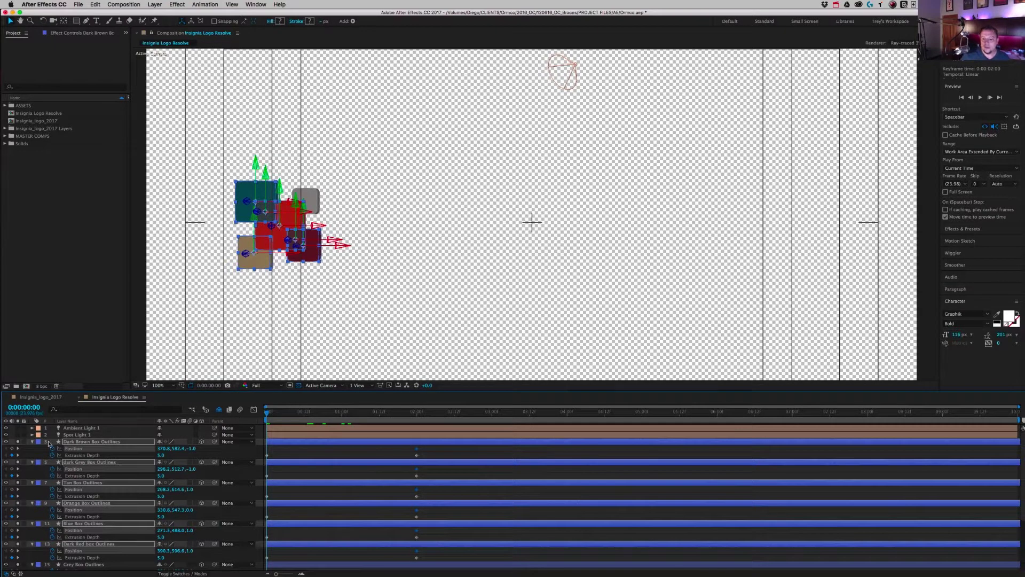
key("F2")
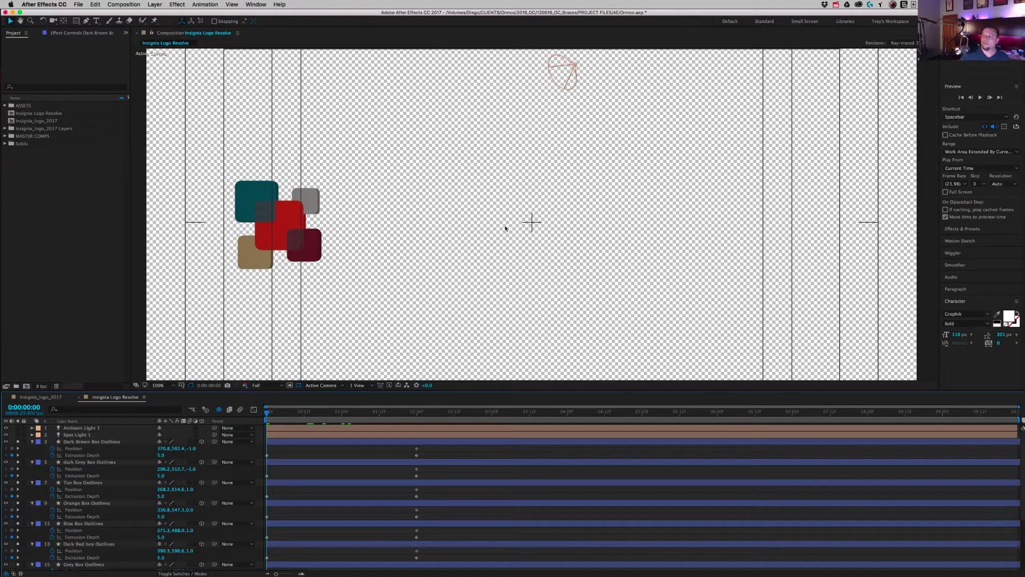
right_click(51, 435)
mouse_move(64, 438)
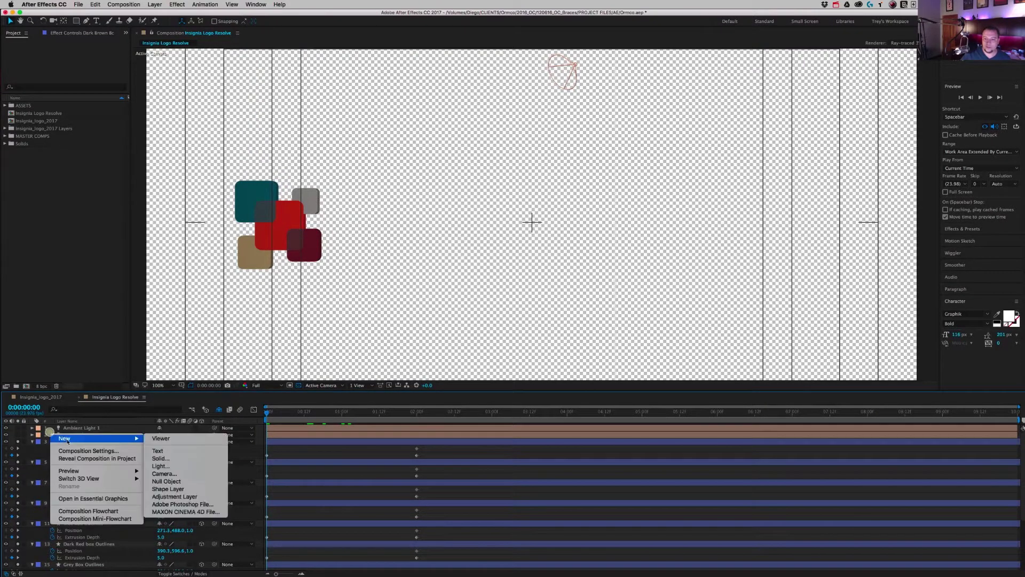
left_click(174, 473)
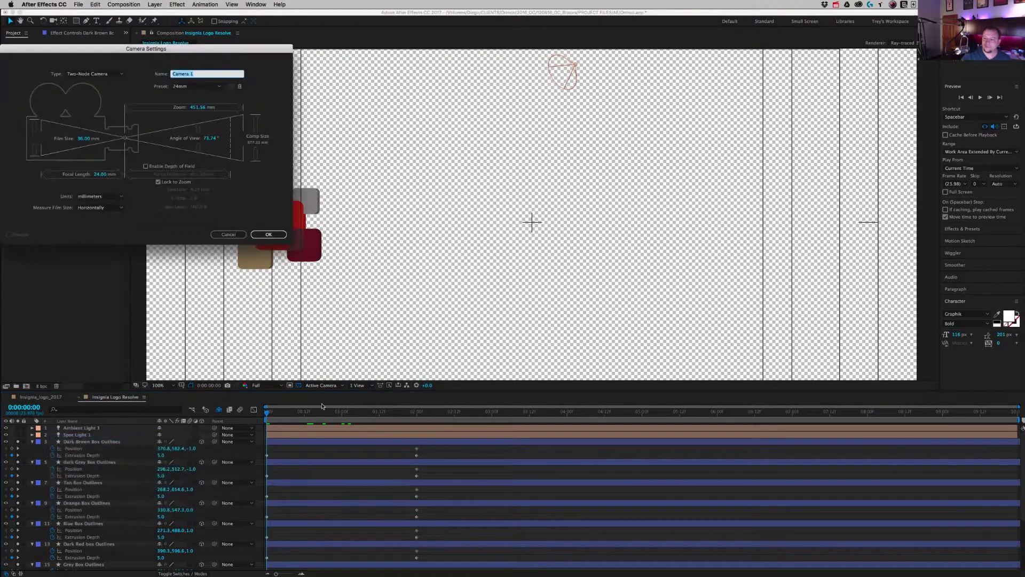
left_click(268, 235)
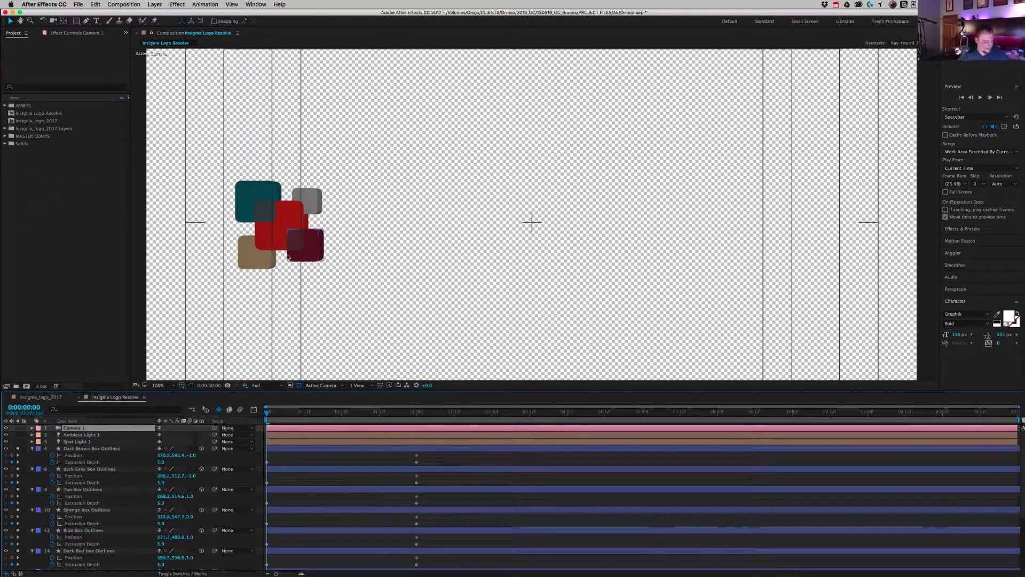
Keyframe the camera's Point of Interest and Position at 0:00:02:00, leaving only its keyframed properties shown.
left_click(419, 413)
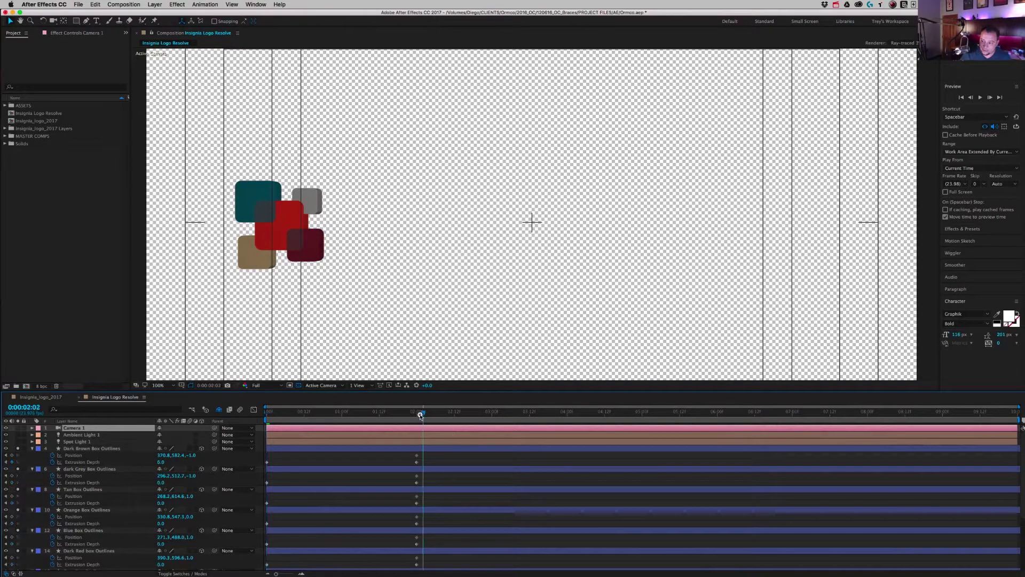
left_click(32, 428)
left_click(39, 435)
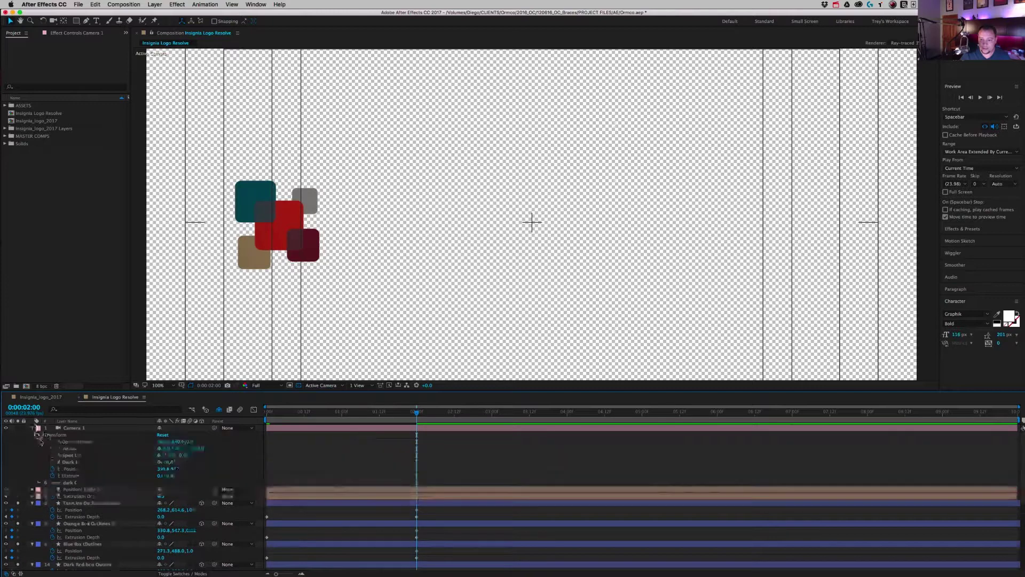
left_click(53, 448)
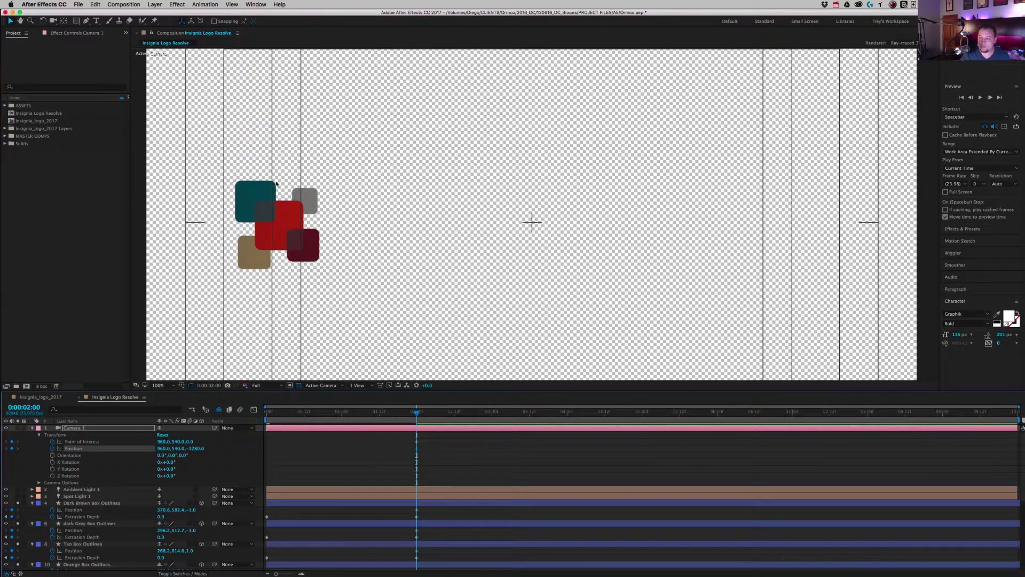
left_click(40, 434)
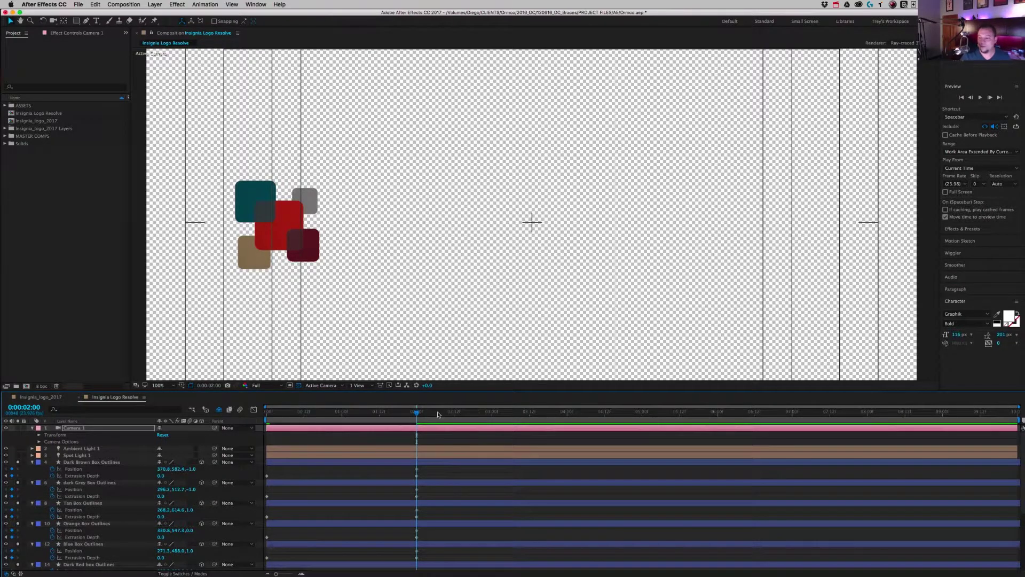
key("u")
At 0:00:00:00, track the camera sideways to centre the boxes in frame, with its Position at about 328, 550, -1280.
left_click_drag(416, 411, 253, 412)
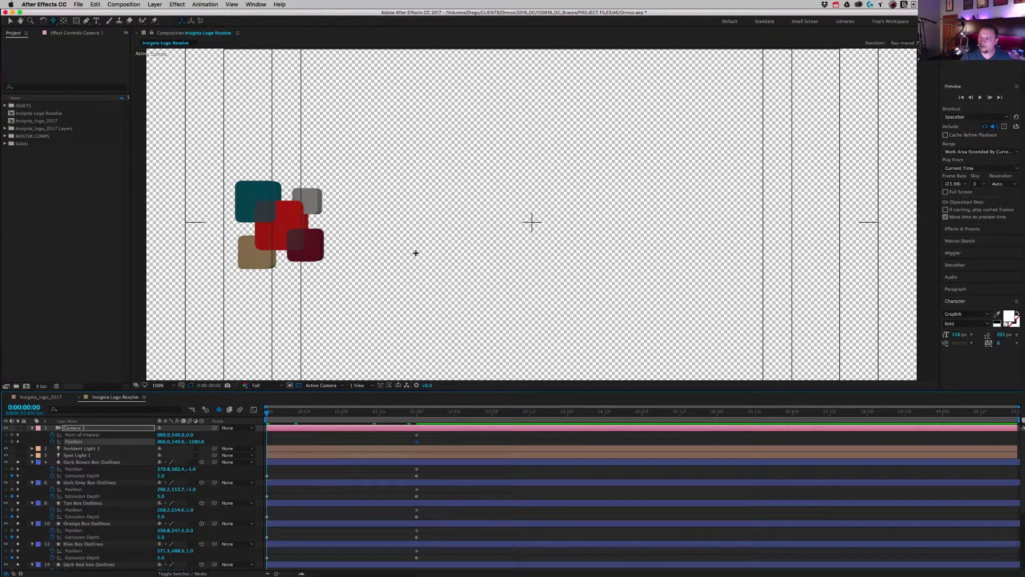
left_click_drag(416, 252, 669, 248)
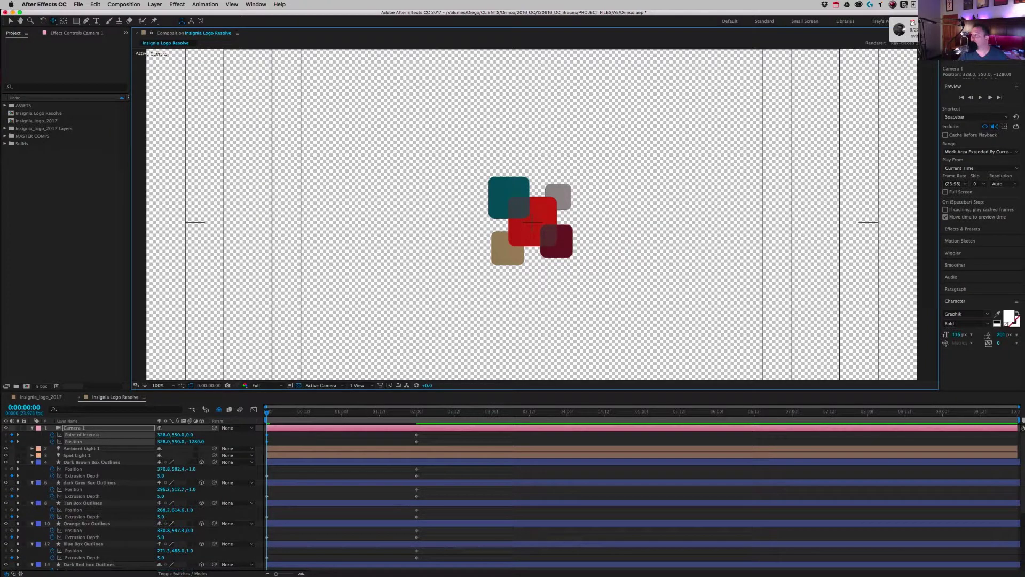
left_click(956, 30)
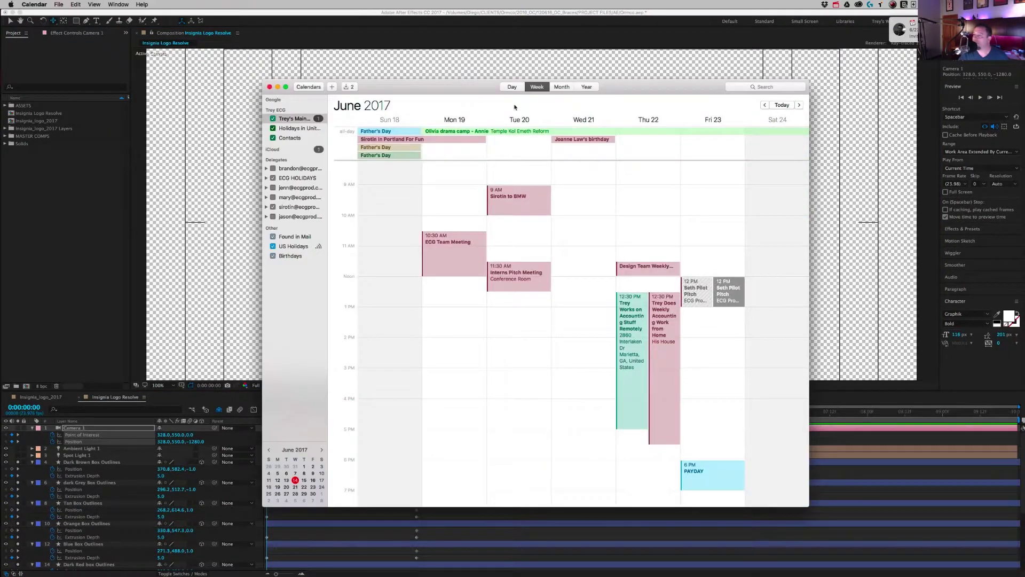
left_click(520, 59)
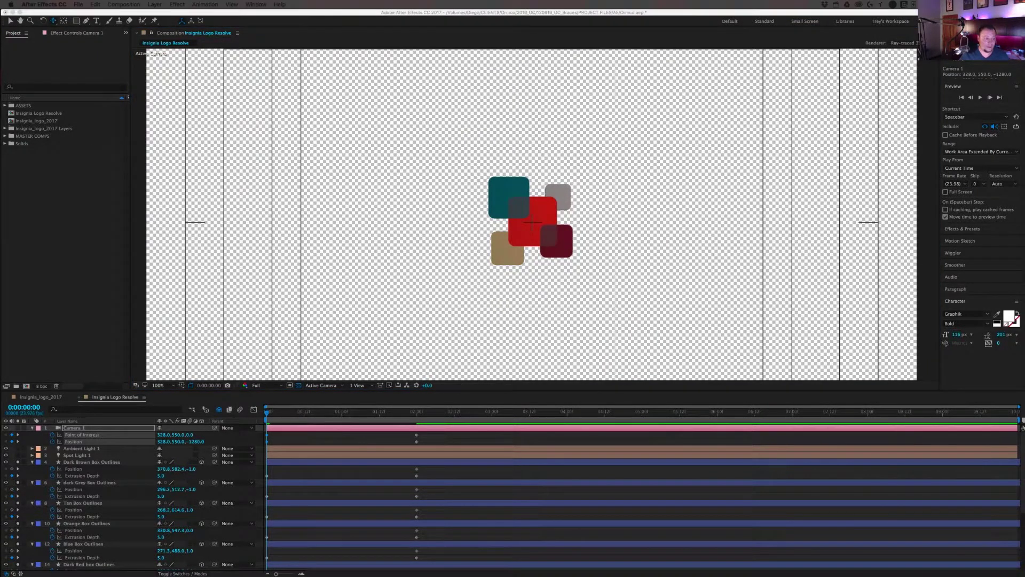
Pull the Dark Brown Box layer toward the camera at the first frame, setting its Z position to about -2110.
left_click(83, 463)
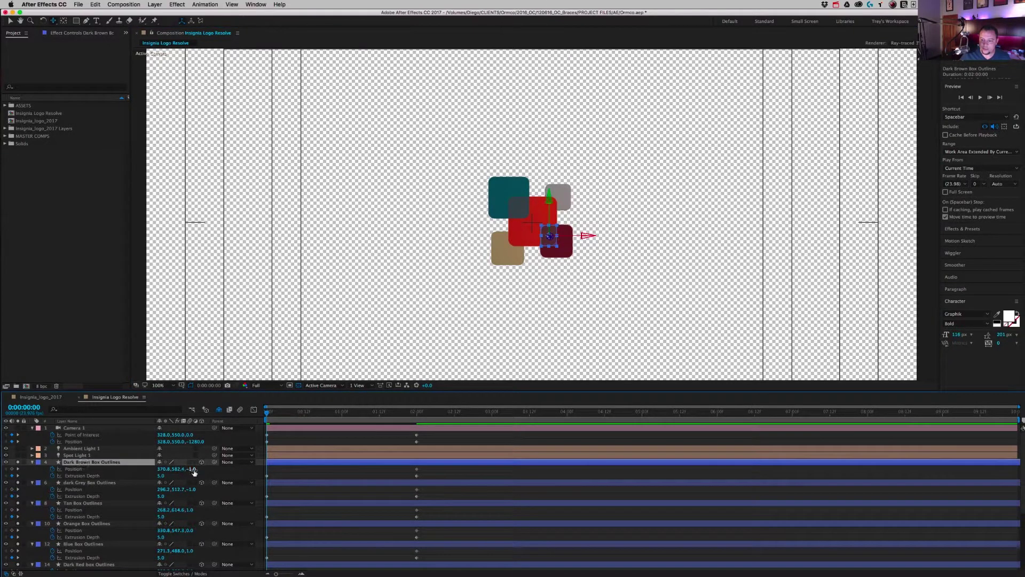
left_click_drag(191, 470, 464, 313)
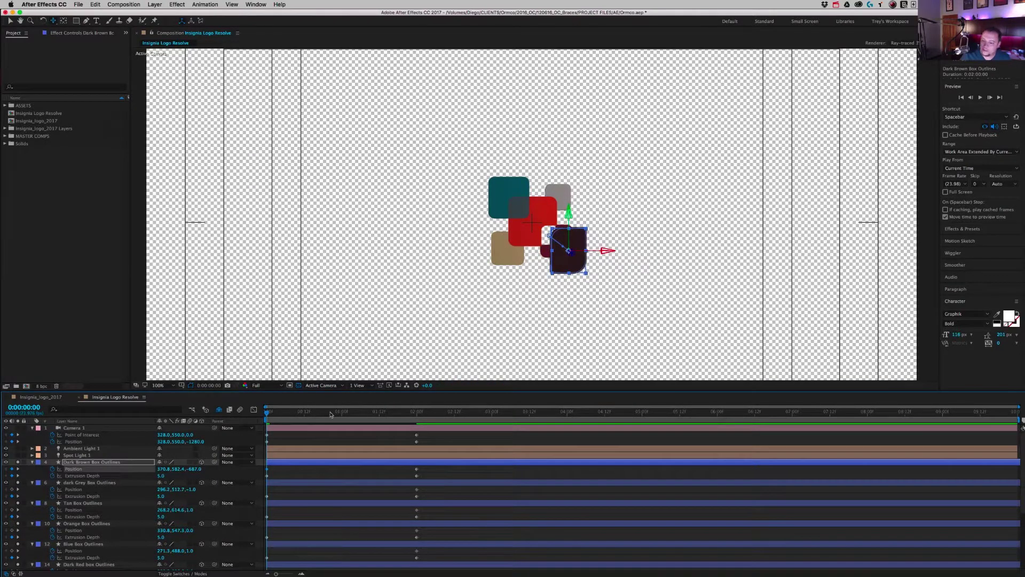
left_click_drag(189, 473, 597, 232)
key("comma")
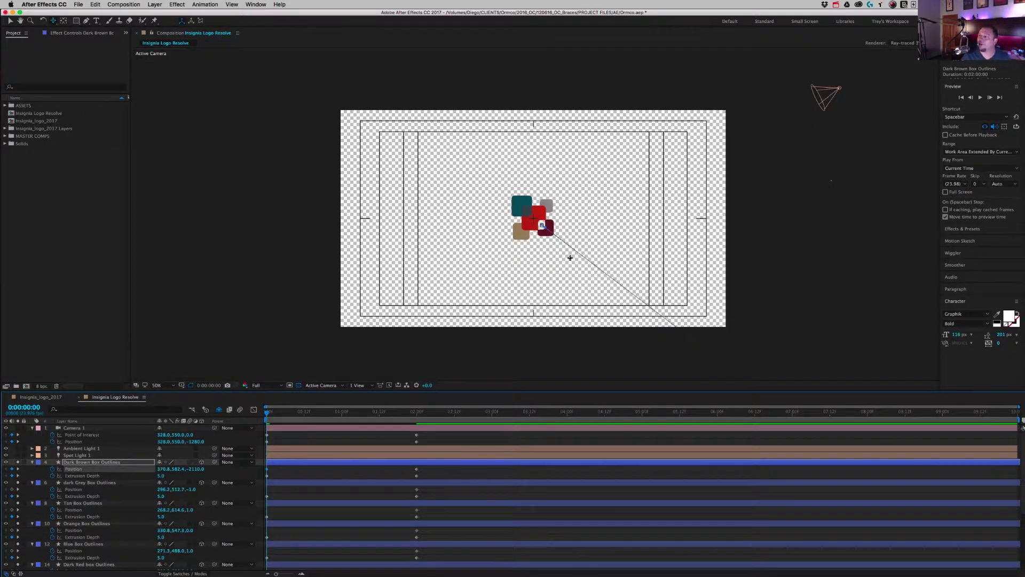
Switch to a two-view horizontal layout and, in the Top view, place the Dark Brown Box just behind the camera at Z about -1354.
left_click(358, 386)
left_click(366, 400)
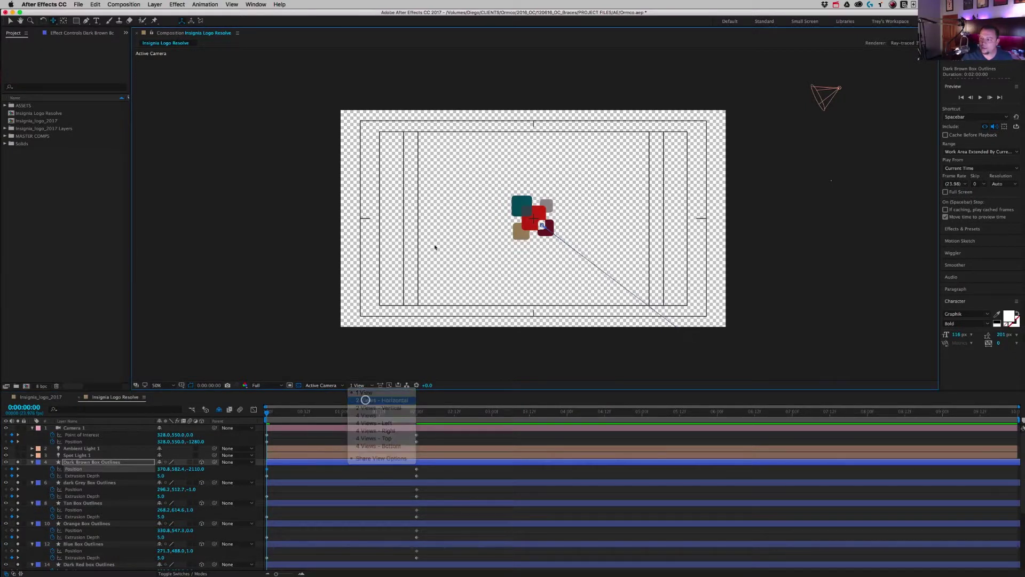
key("comma")
key("comma")
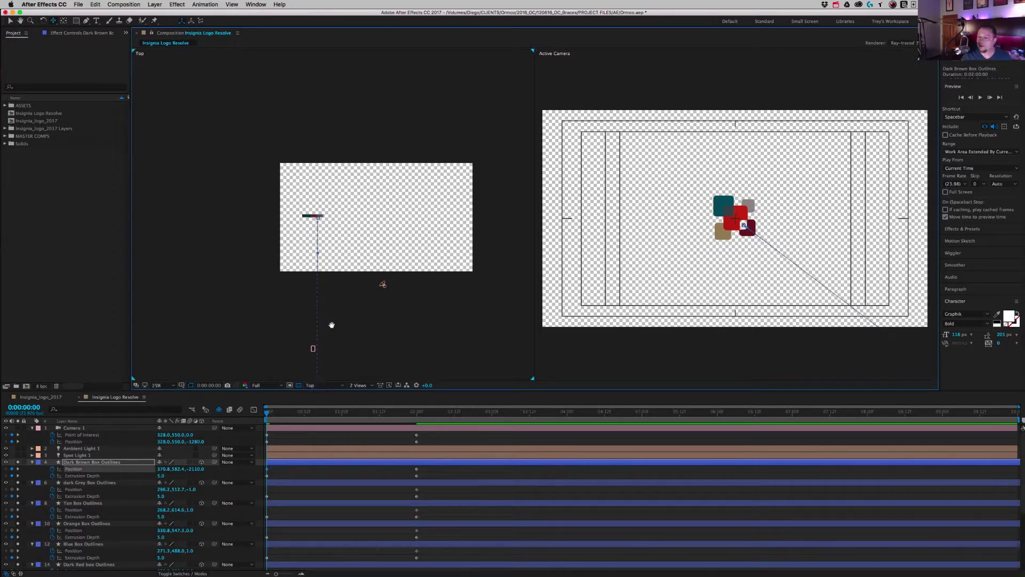
left_click_drag(332, 325, 347, 263)
key("v")
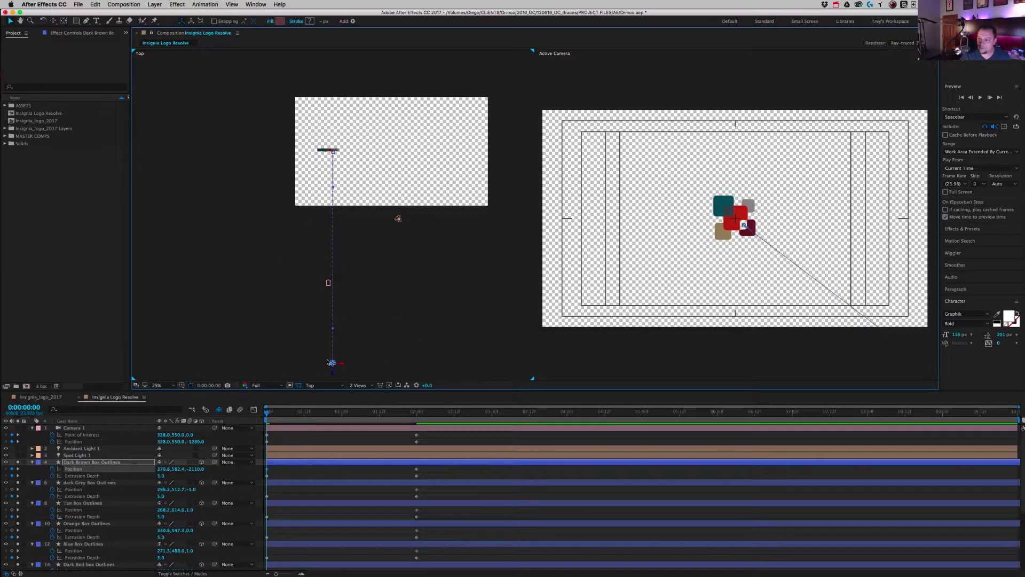
left_click_drag(333, 373, 333, 287)
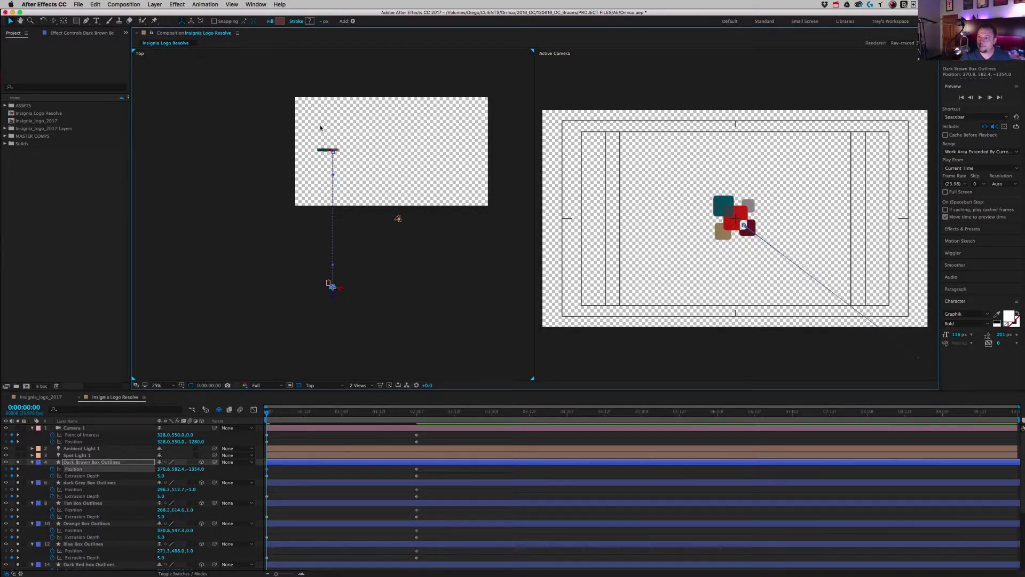
Select the remaining box layers in the Top view, move them to about Z -1352 behind the camera and preview the animation.
left_click(325, 150)
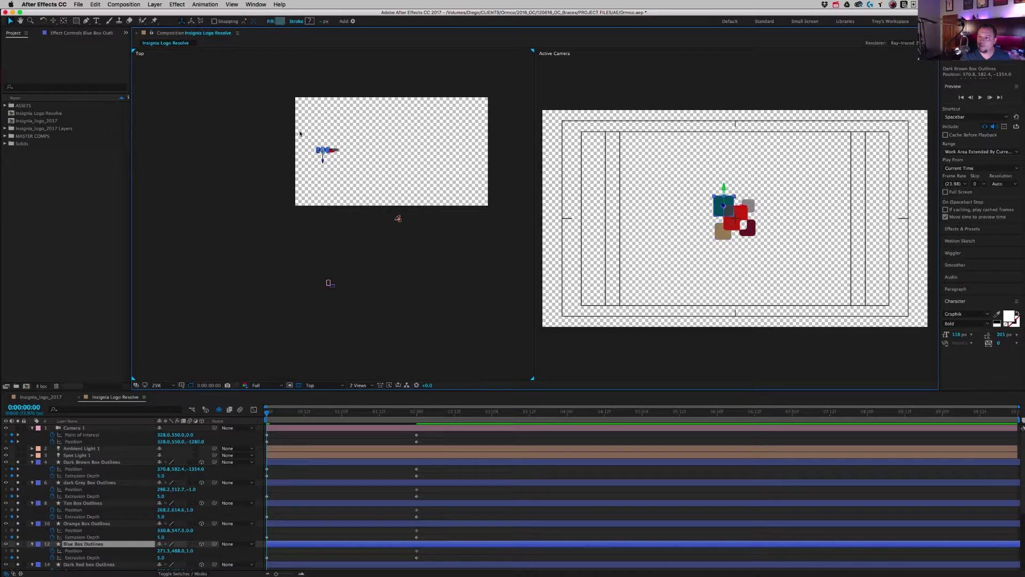
left_click_drag(298, 130, 331, 295)
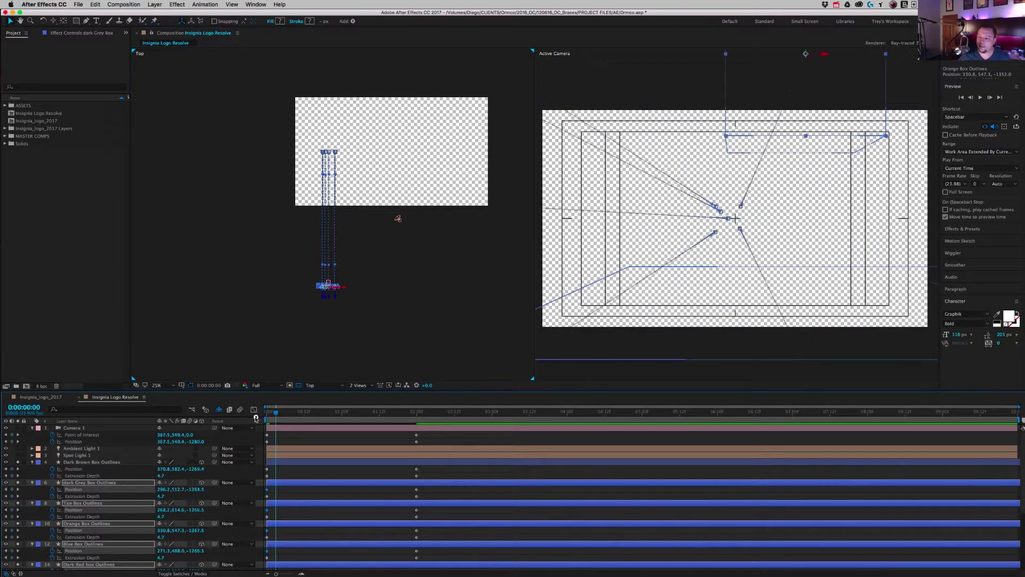
key("space")
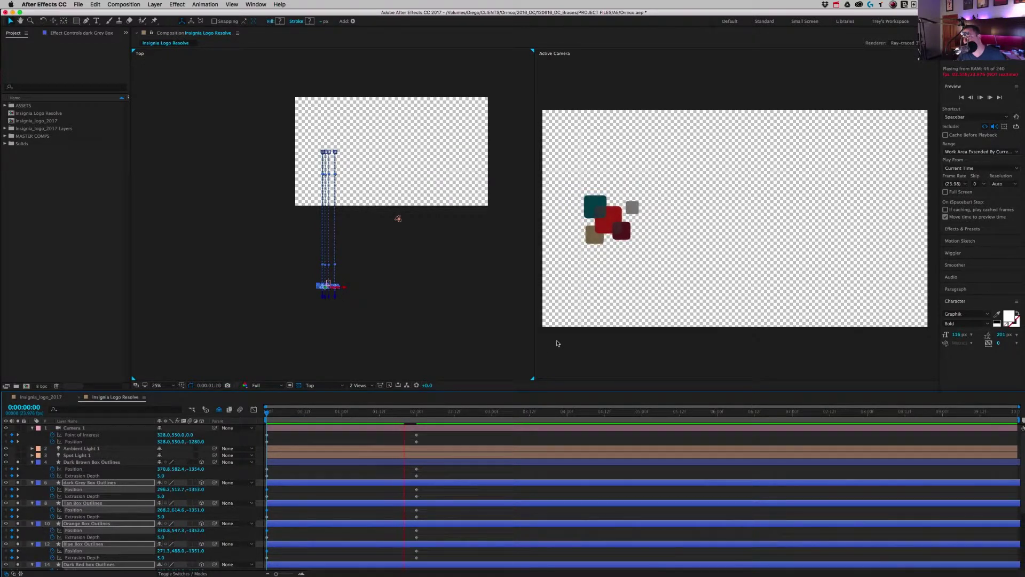
Shift the camera's Point of Interest and Position keyframes to start at 0:00:02:00 and end at 0:00:04:00.
left_click(415, 412)
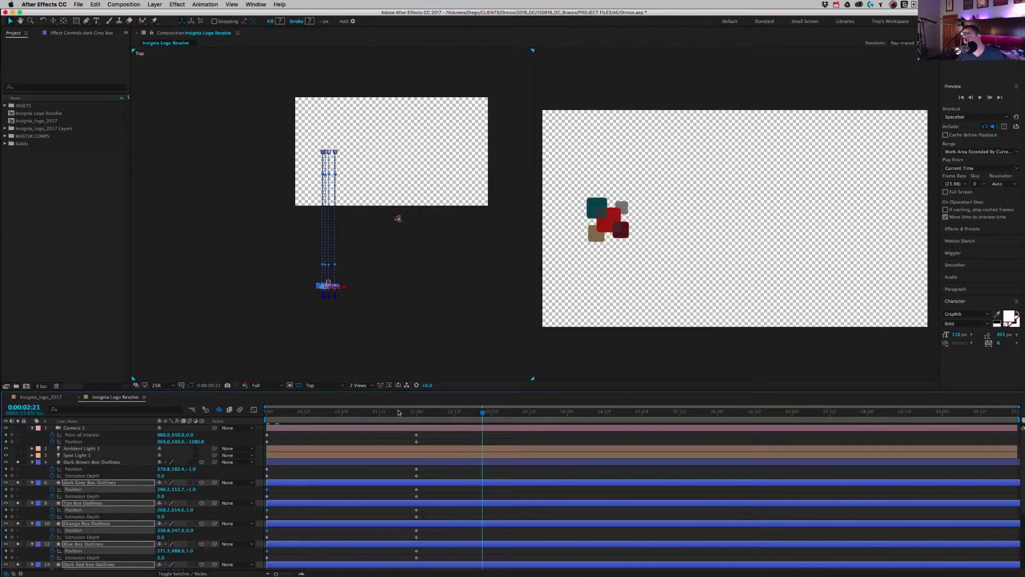
left_click_drag(415, 412, 417, 412)
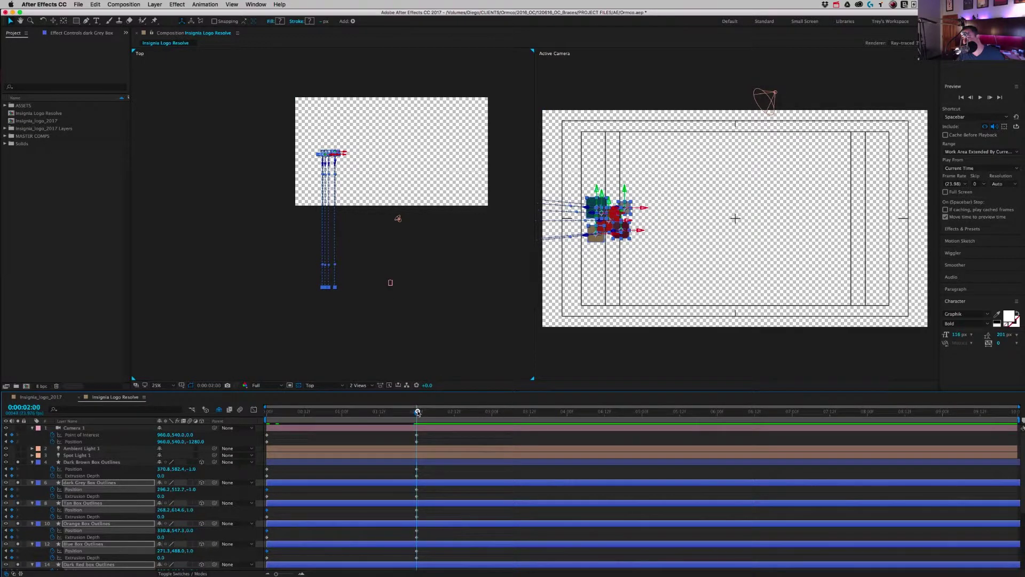
left_click_drag(281, 432, 262, 445)
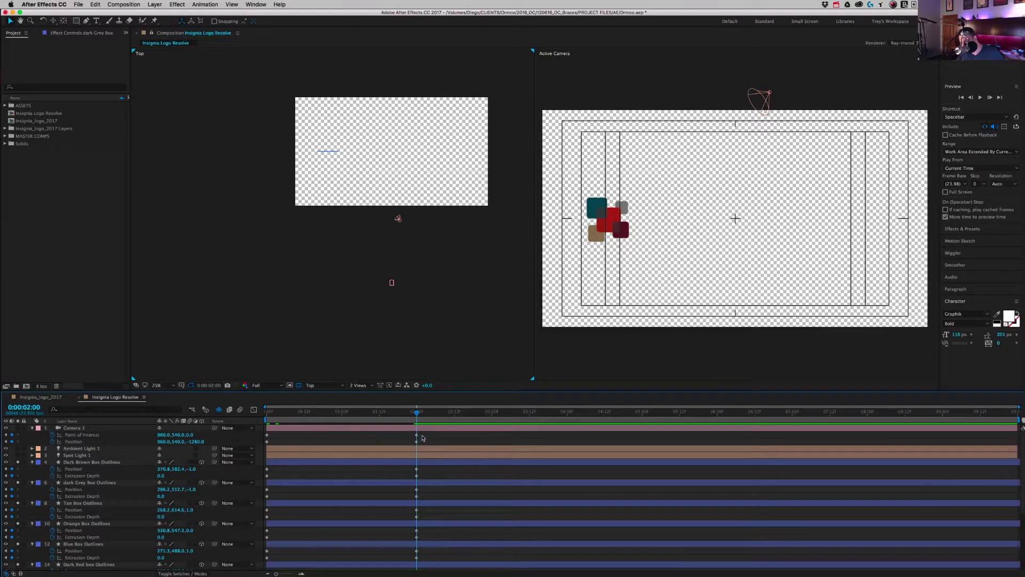
mouse_move(427, 433)
left_mouse_down()
mouse_move(262, 446)
mouse_move(417, 444)
left_mouse_up()
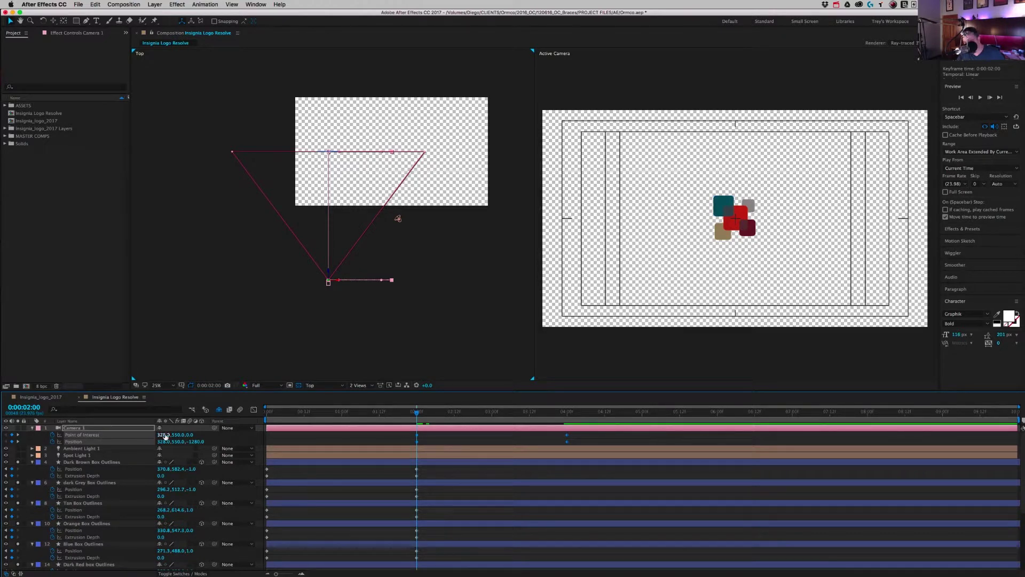
Preview the animation from the start and scrub around 0:00:02:00 to check how the boxes arrive together.
left_click_drag(409, 415, 174, 412)
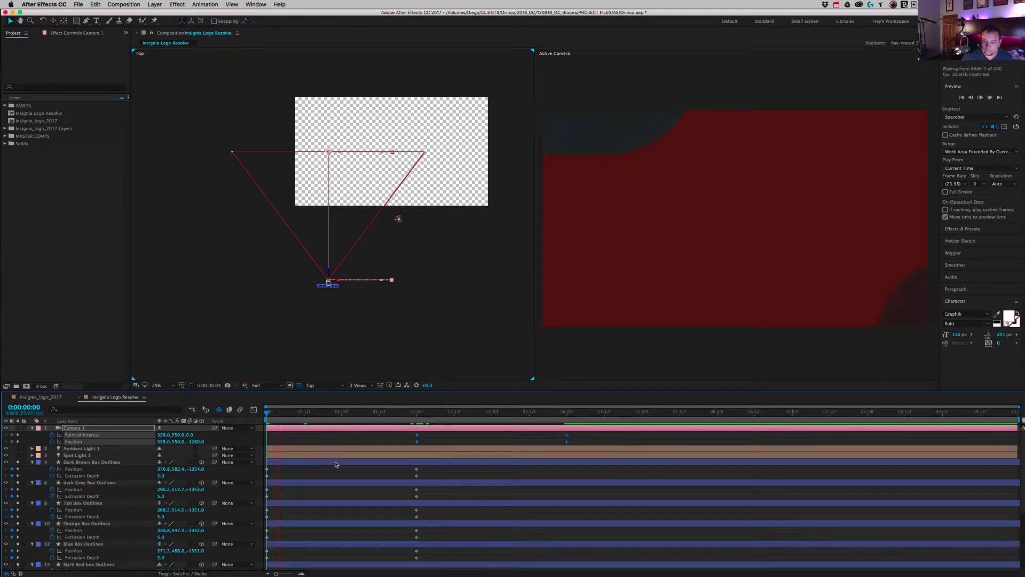
key("space")
left_click(417, 415)
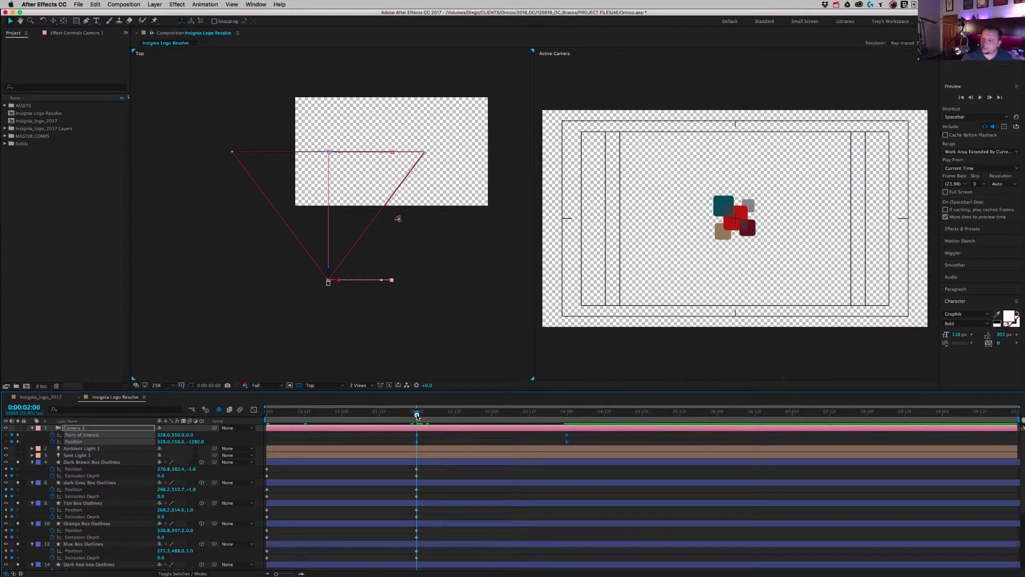
left_click_drag(409, 415, 393, 414)
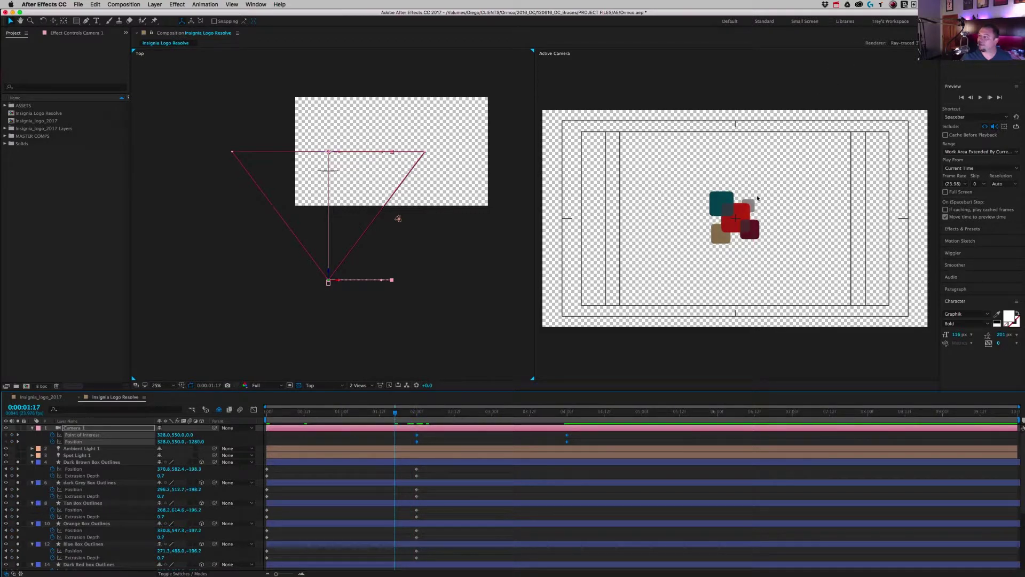
Shift the Grey Box's ending Position keyframe to 0:00:02:00, in line with the other boxes' ending keyframes.
left_click(752, 204)
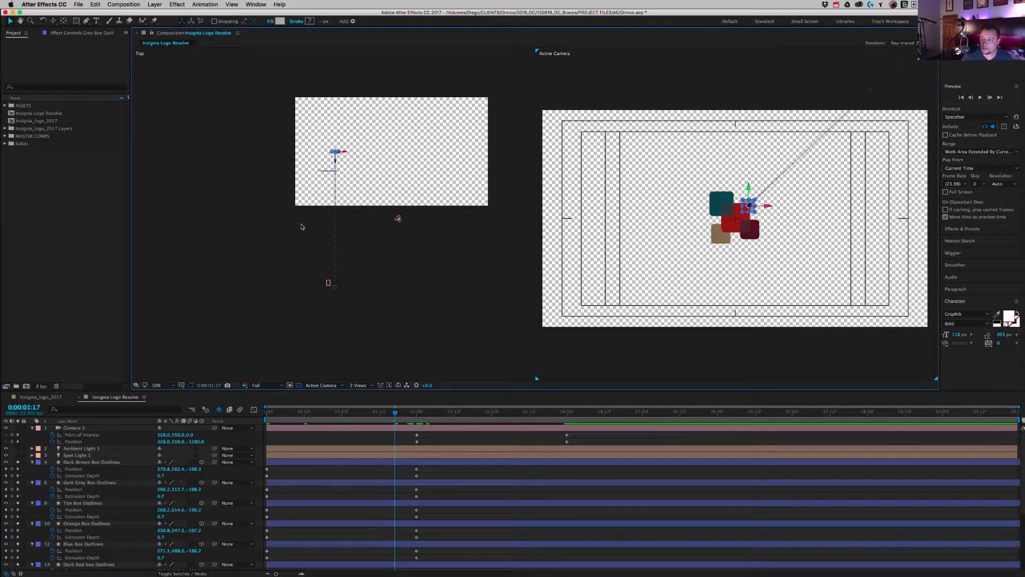
scroll(342, 454, "down", 5)
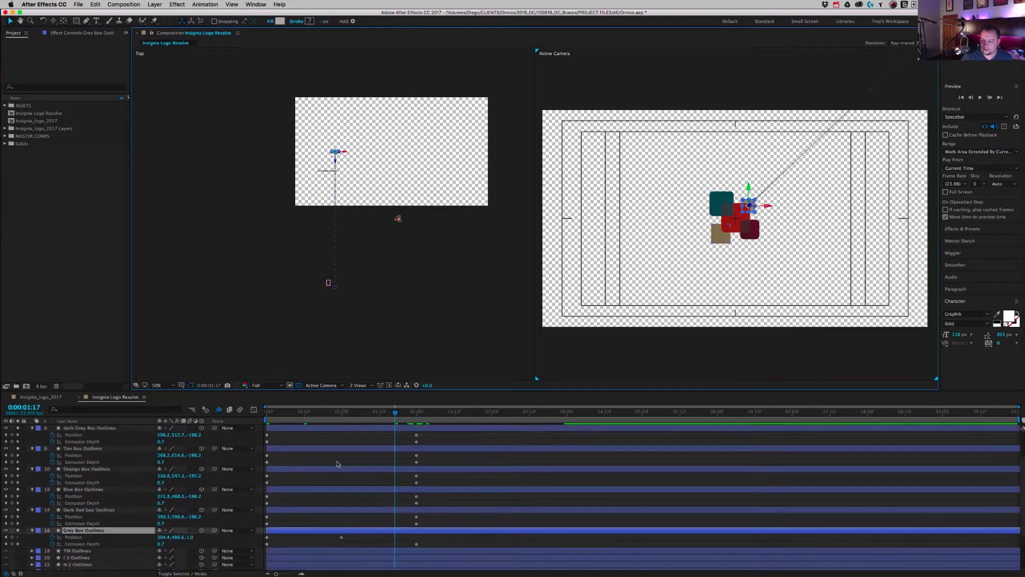
scroll(350, 505, "down", 1)
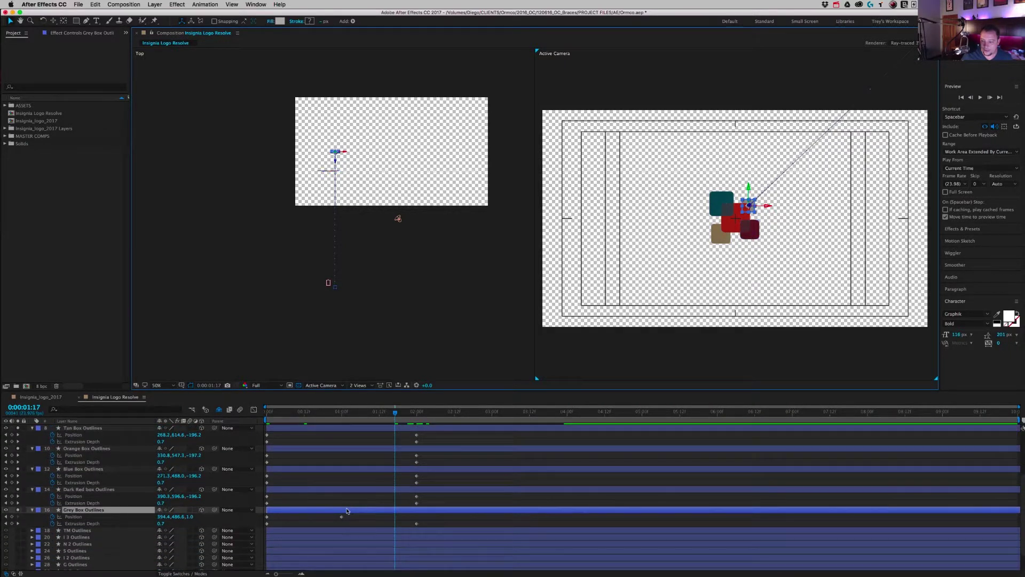
left_click(416, 414)
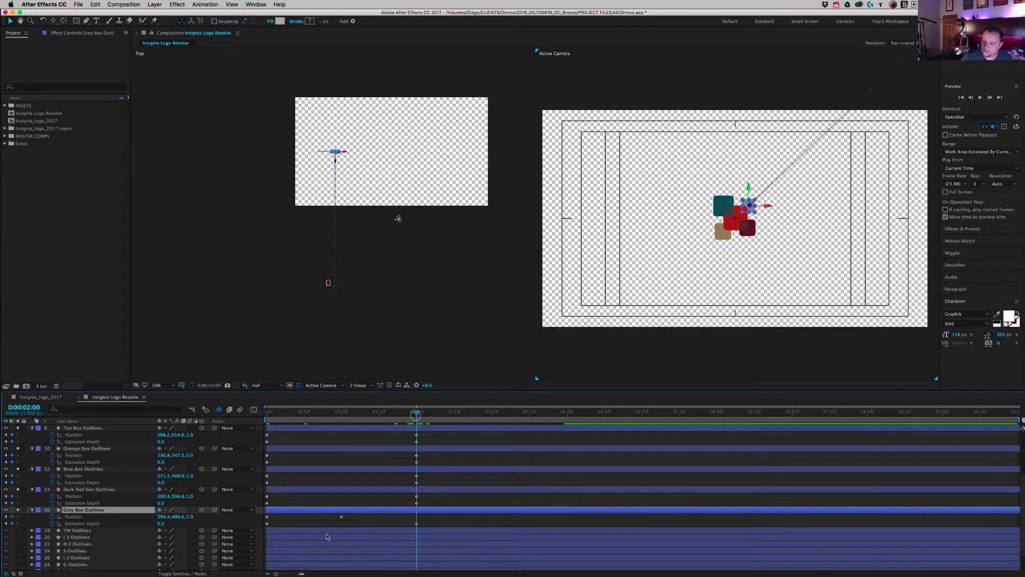
left_click(342, 521)
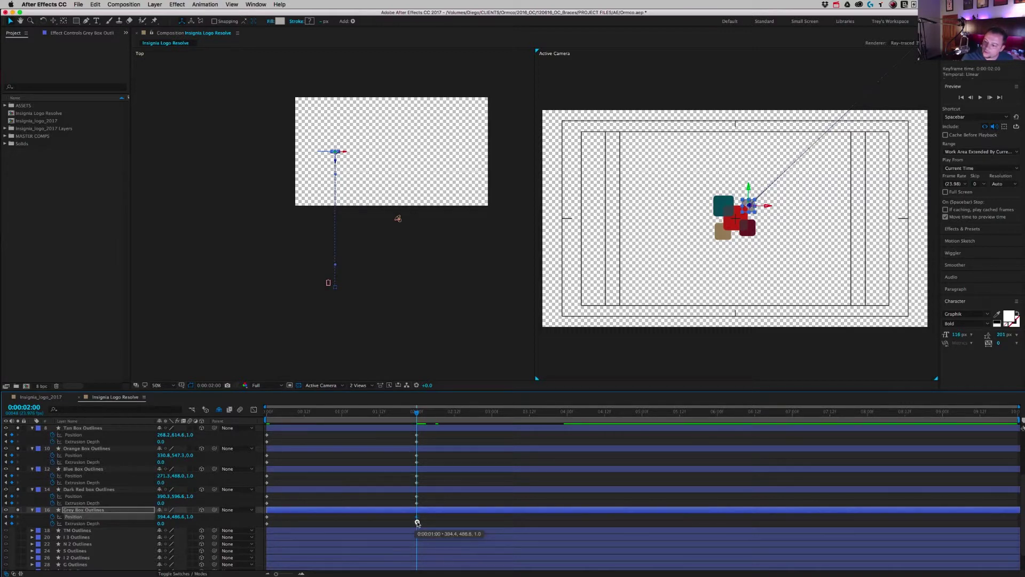
Move Spot Light 1 back behind the camera in the Top view and preview the animation from the start.
left_click_drag(417, 415, 313, 416)
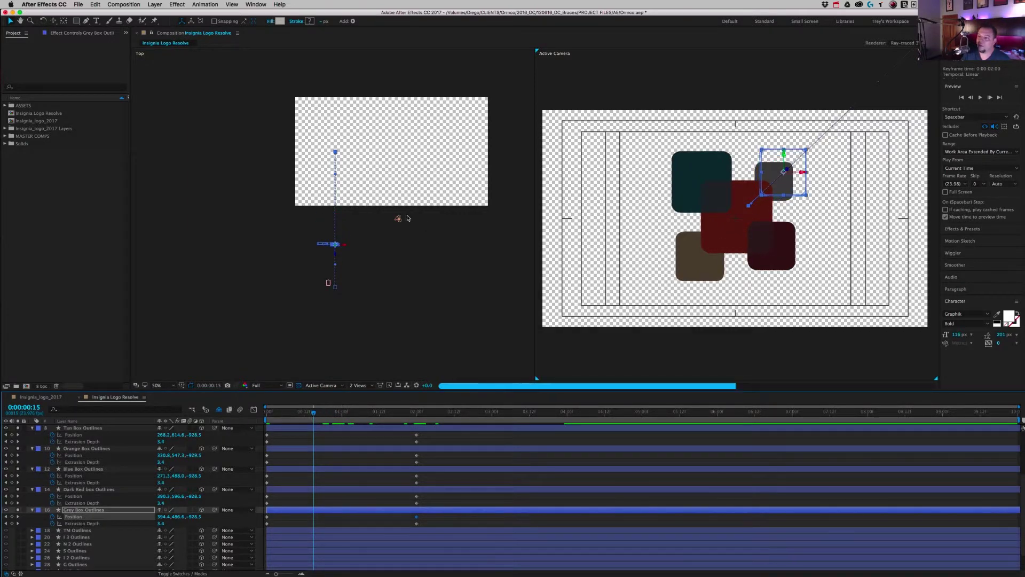
left_click_drag(400, 220, 387, 316)
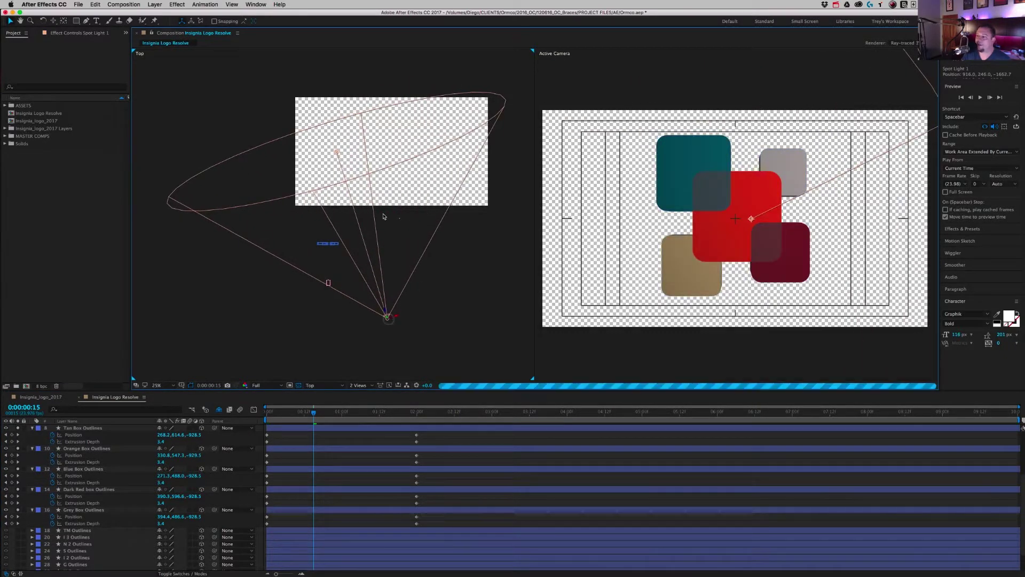
left_click_drag(377, 411, 267, 420)
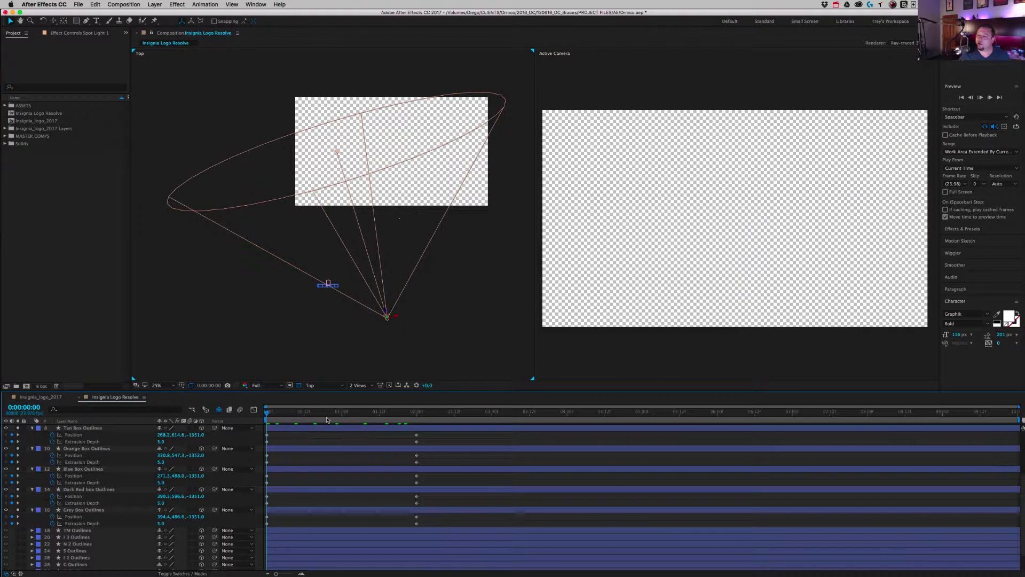
key("space")
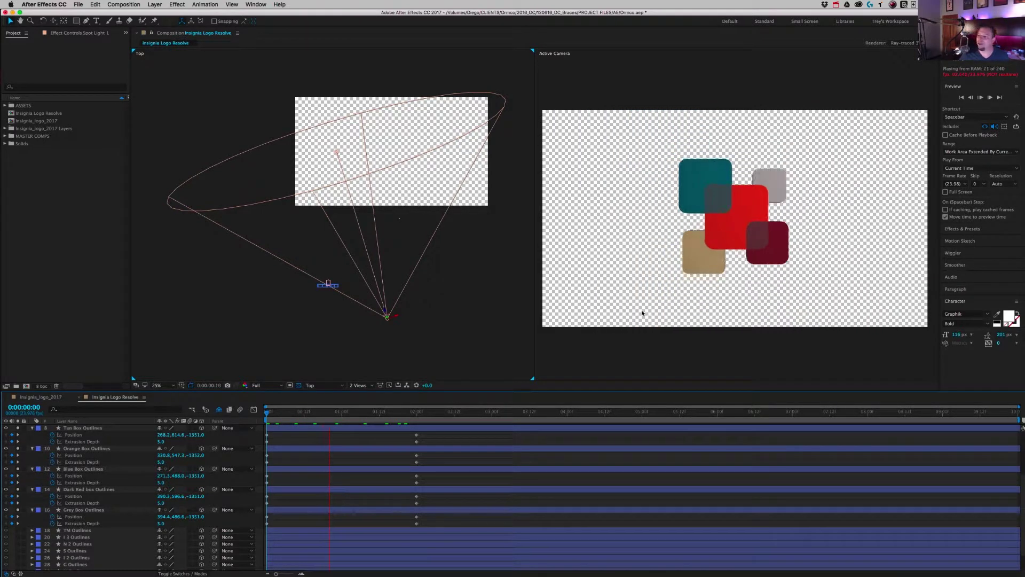
key("space")
Delete the Orange Box's starting Position keyframe and scrub back to 0:00:00:18 to check it against the other boxes.
left_click(417, 412)
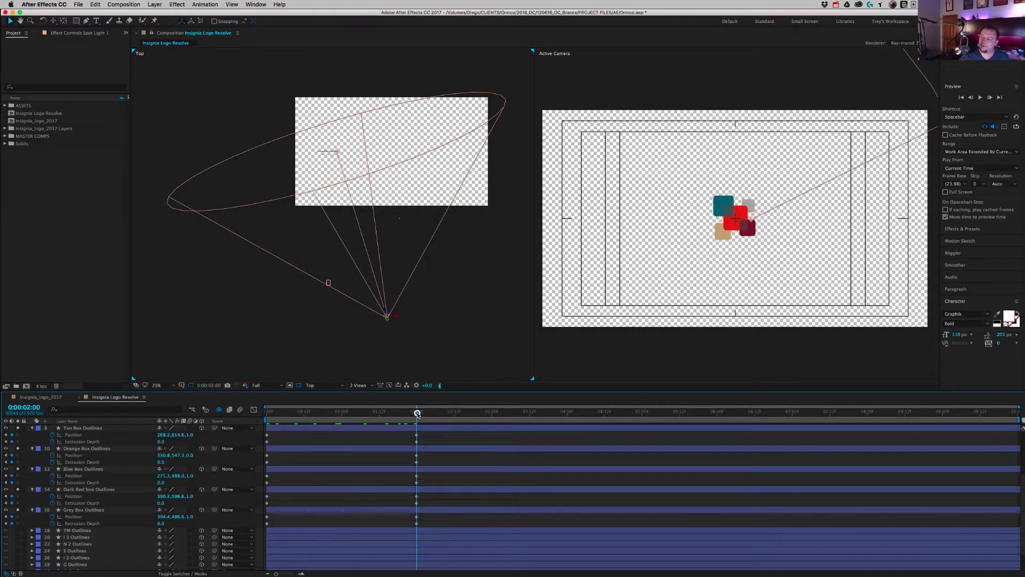
left_click(82, 450)
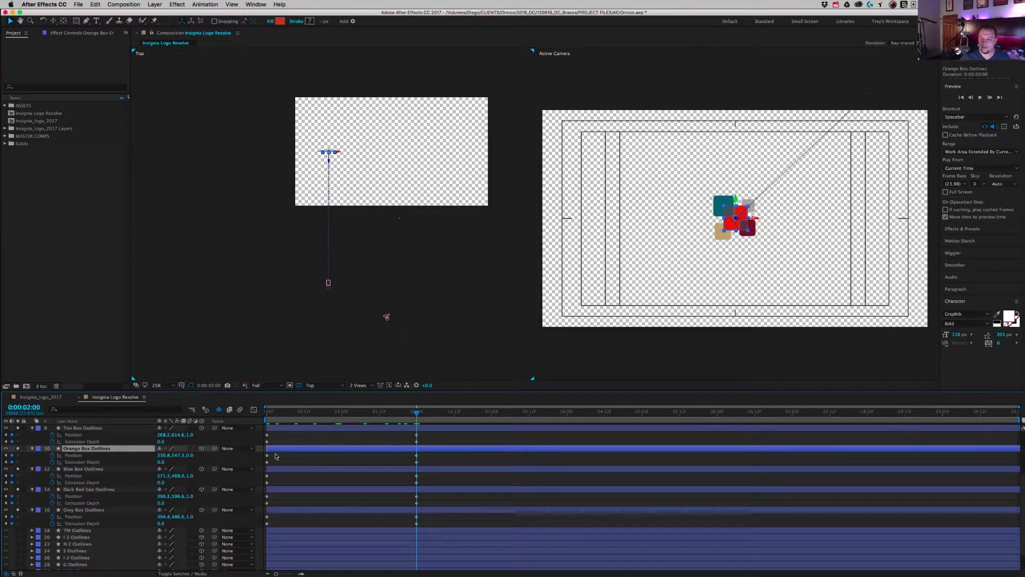
left_click_drag(276, 455, 258, 456)
key("Delete")
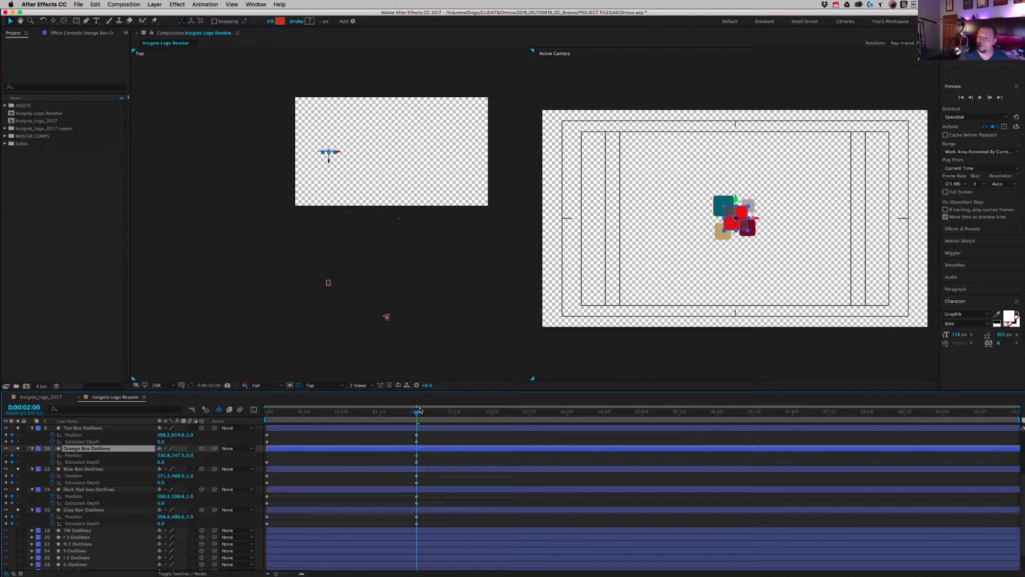
mouse_move(405, 413)
left_mouse_down()
mouse_move(277, 432)
mouse_move(323, 433)
left_mouse_up()
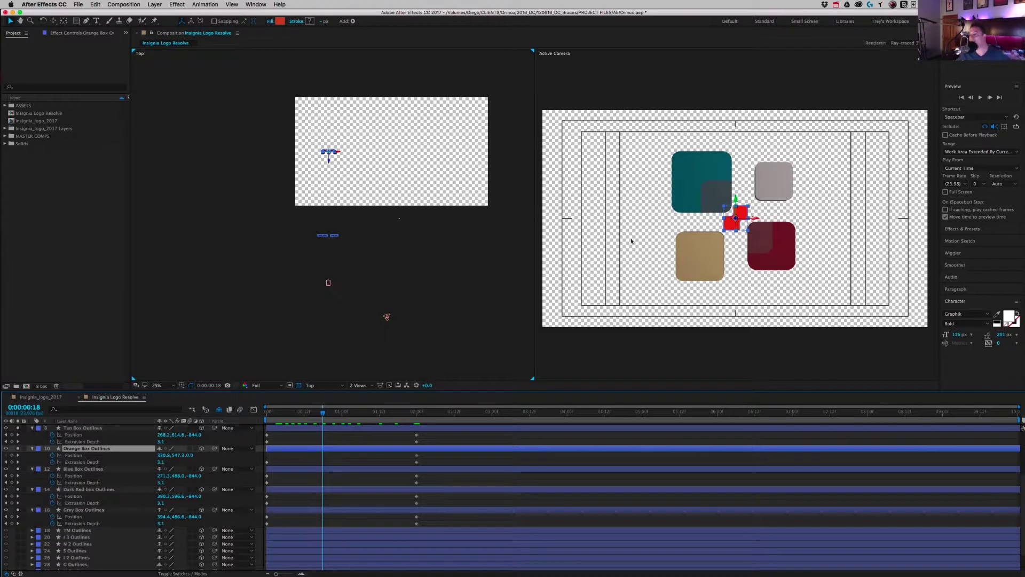
Return to the first frame and move the Orange Box layer above the Dark Brown Box layer in the stacking order.
left_click_drag(321, 417, 267, 421)
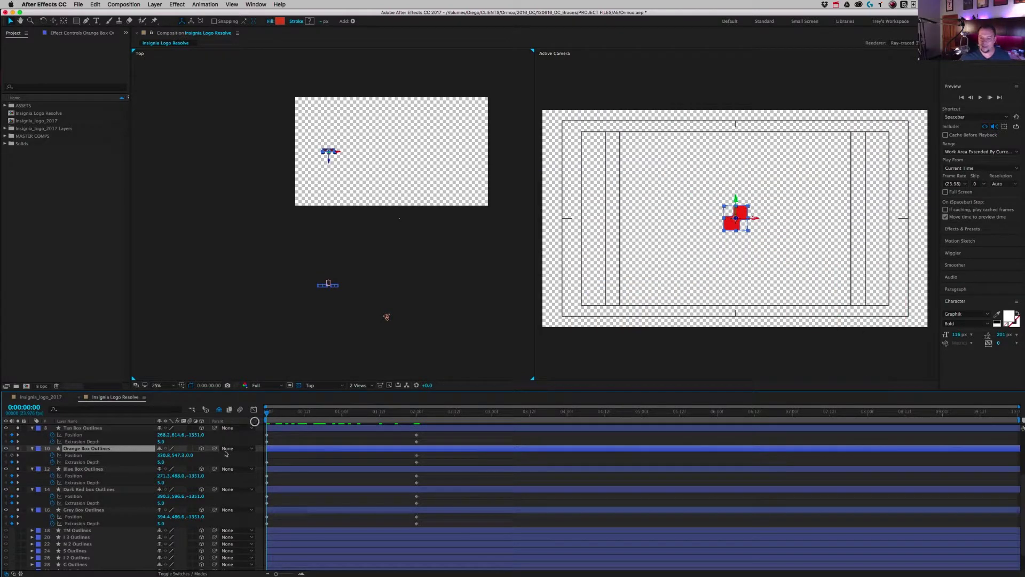
scroll(323, 444, "up", 2)
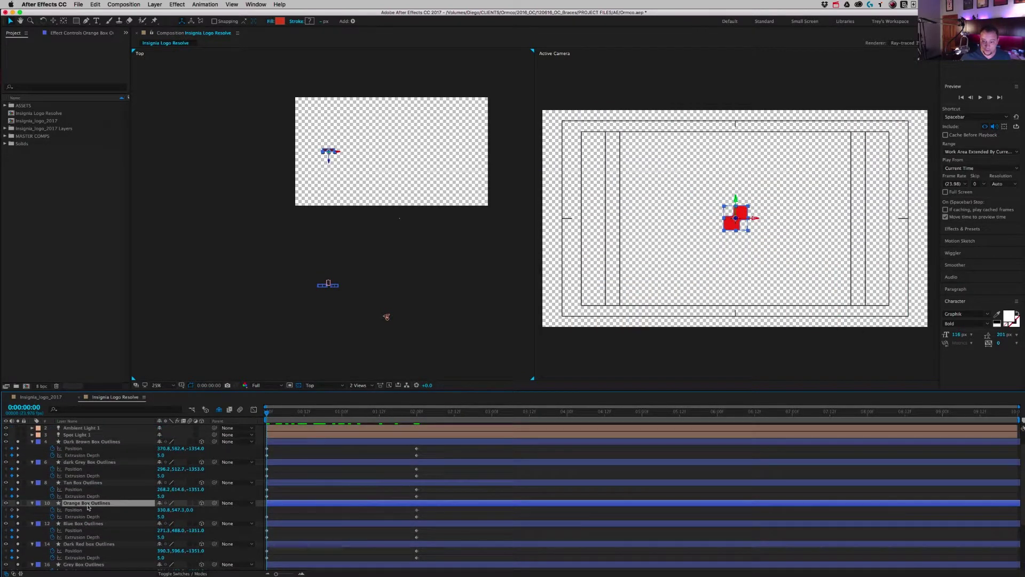
left_click_drag(89, 507, 94, 442)
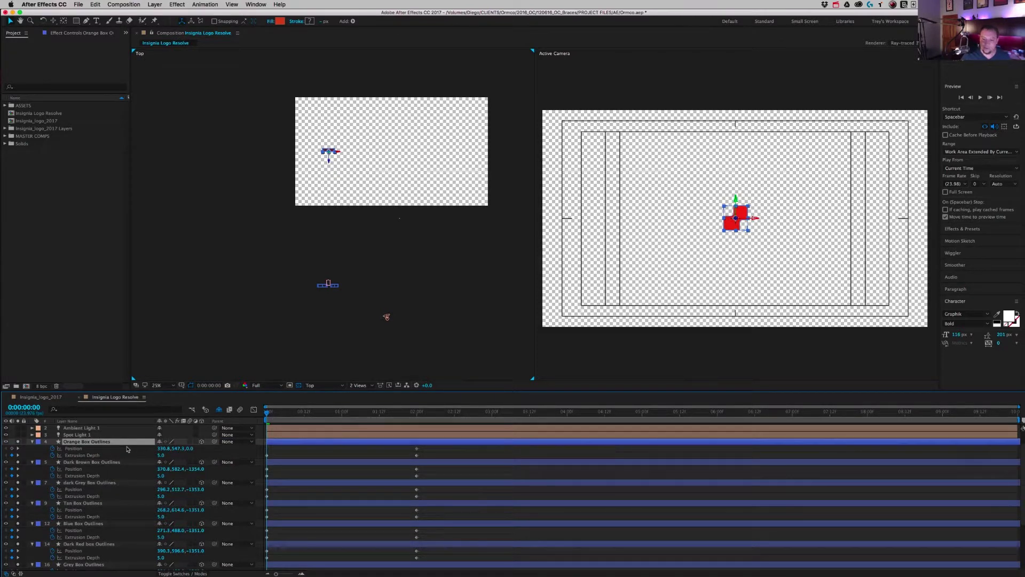
Add Scale keyframes of 554% to the Orange Box at 0:00:00:00 and 0:00:01:00.
key("shift+s")
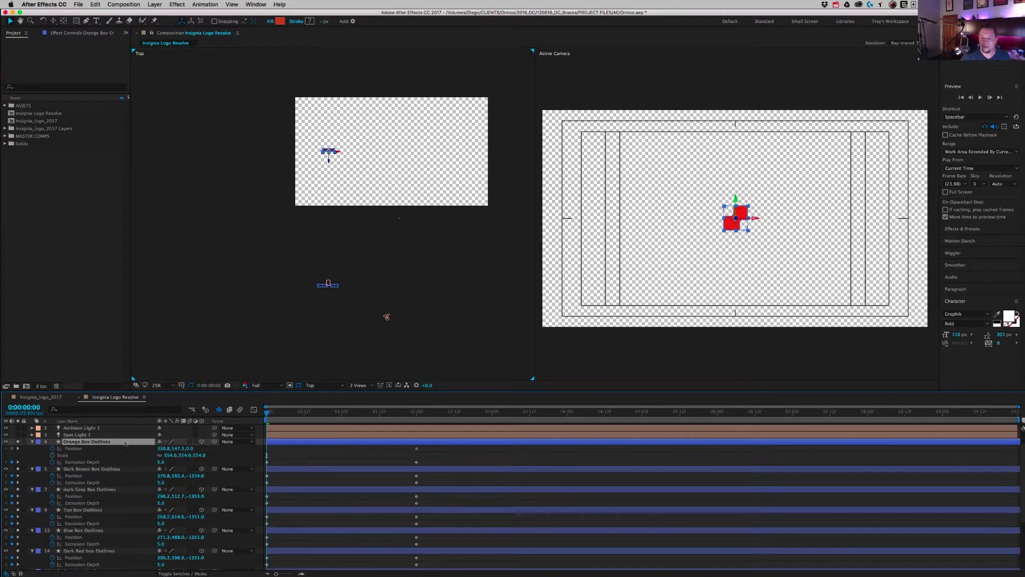
left_click(52, 455)
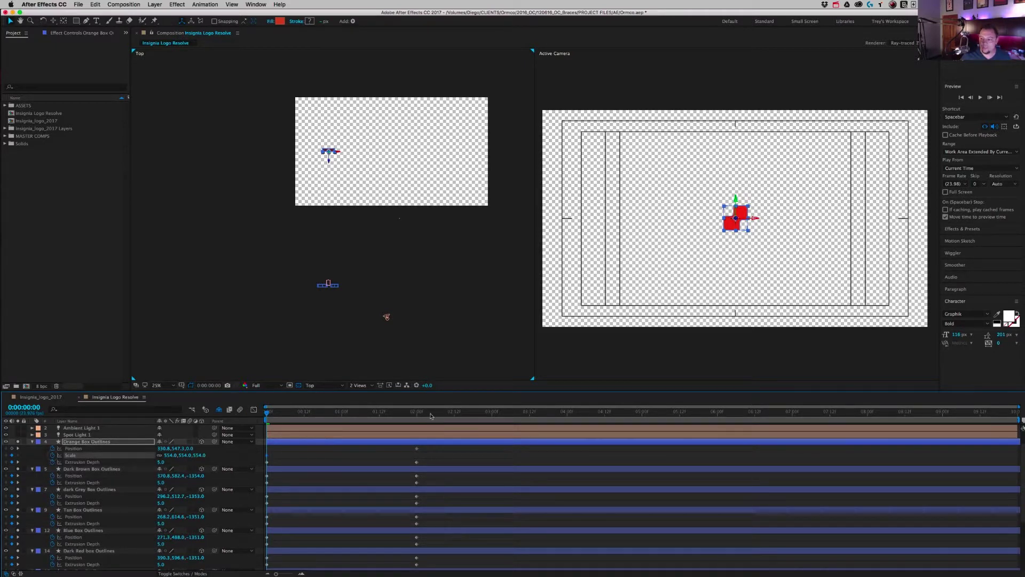
left_click_drag(294, 416, 342, 416)
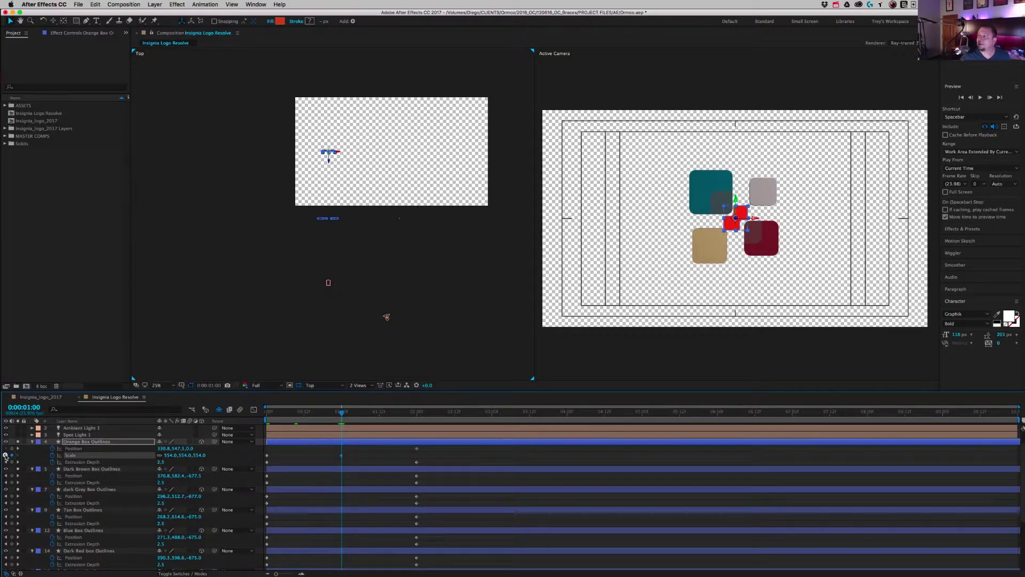
left_click(5, 455)
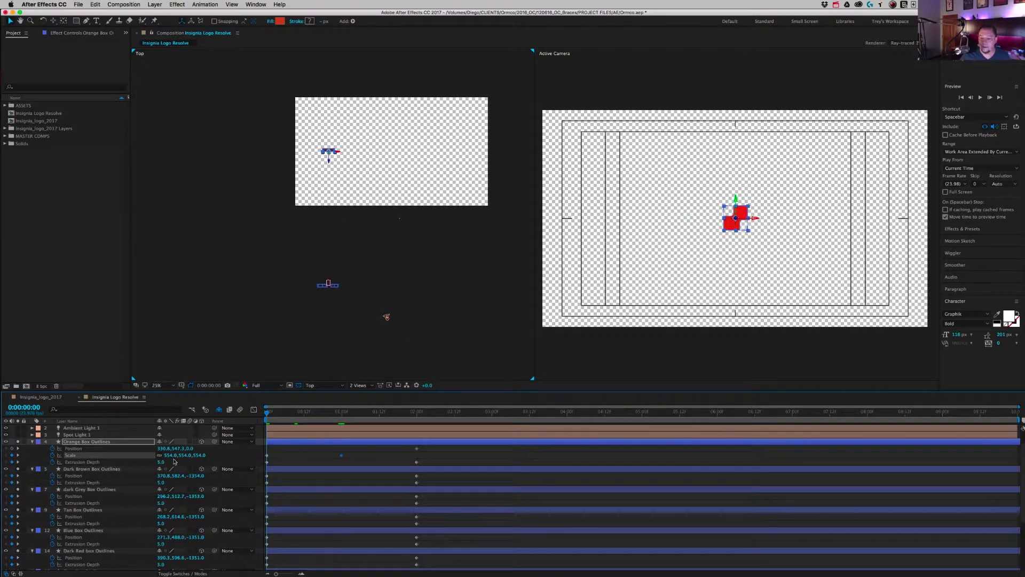
Reveal the Orange Box's rotation properties and set its Scale to 0% at 0:00:00:00.
key("shift+r")
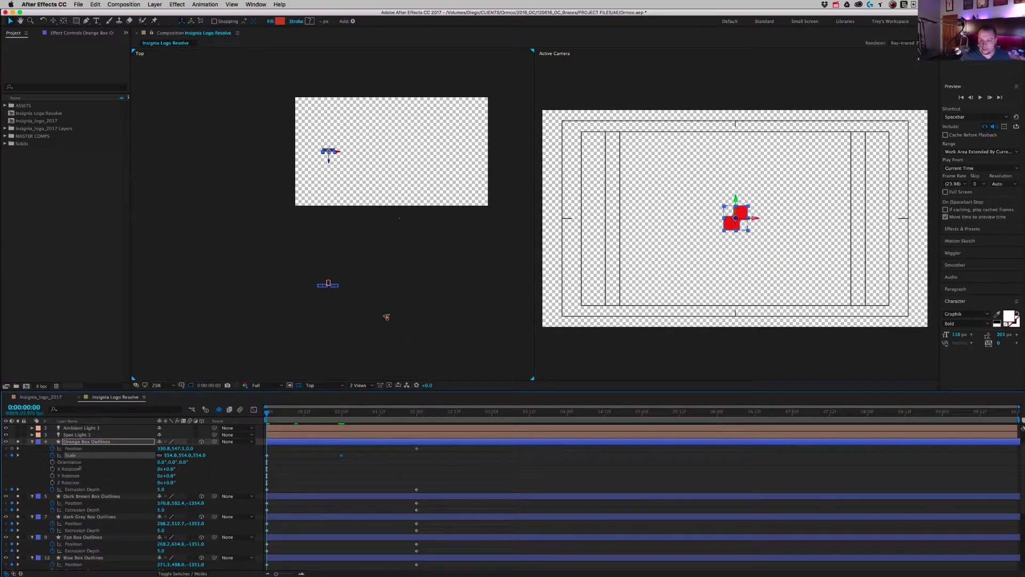
left_click_drag(355, 415, 343, 415)
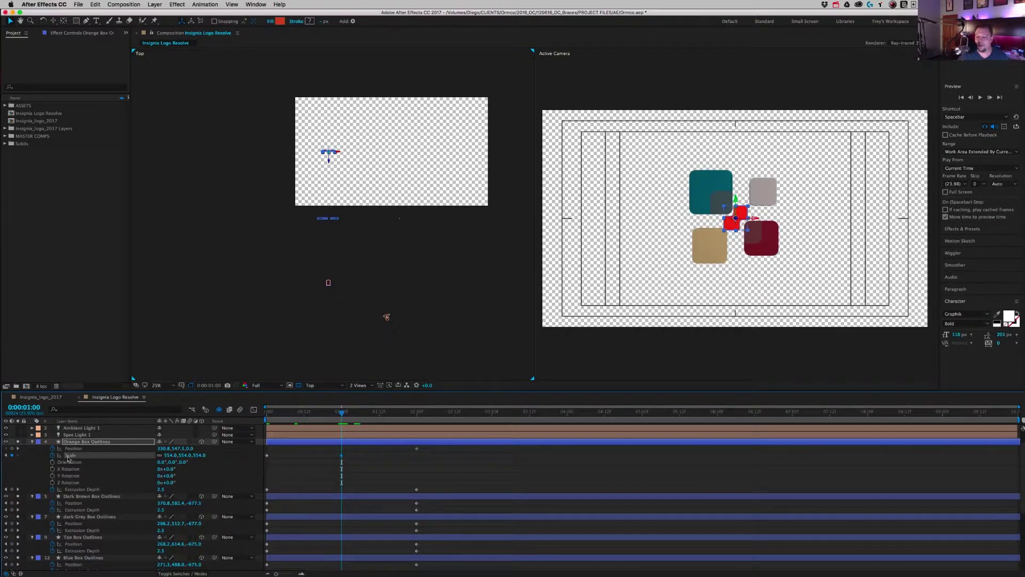
left_click(329, 415)
key("Home")
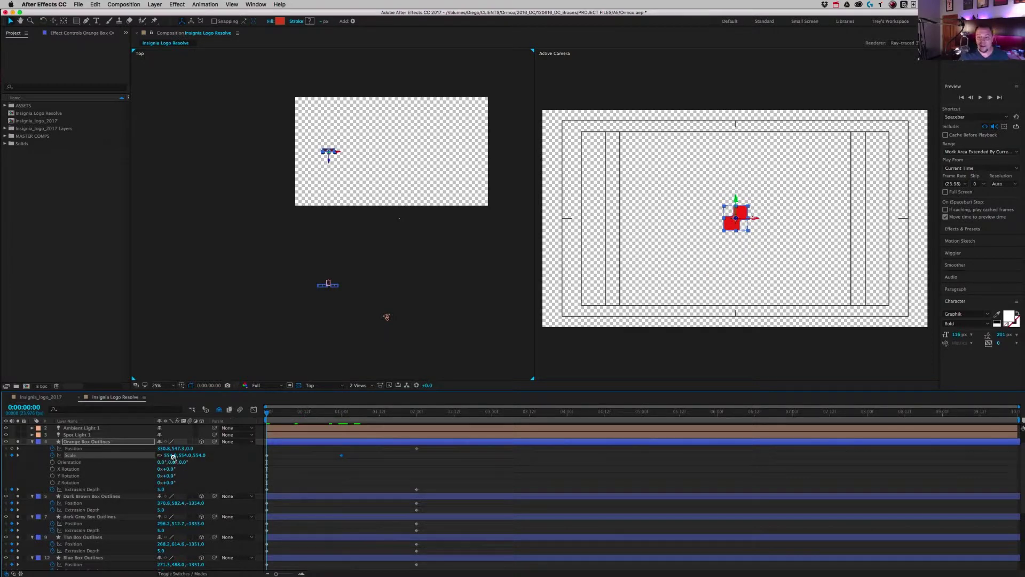
left_click(170, 455)
type("0")
key("Return")
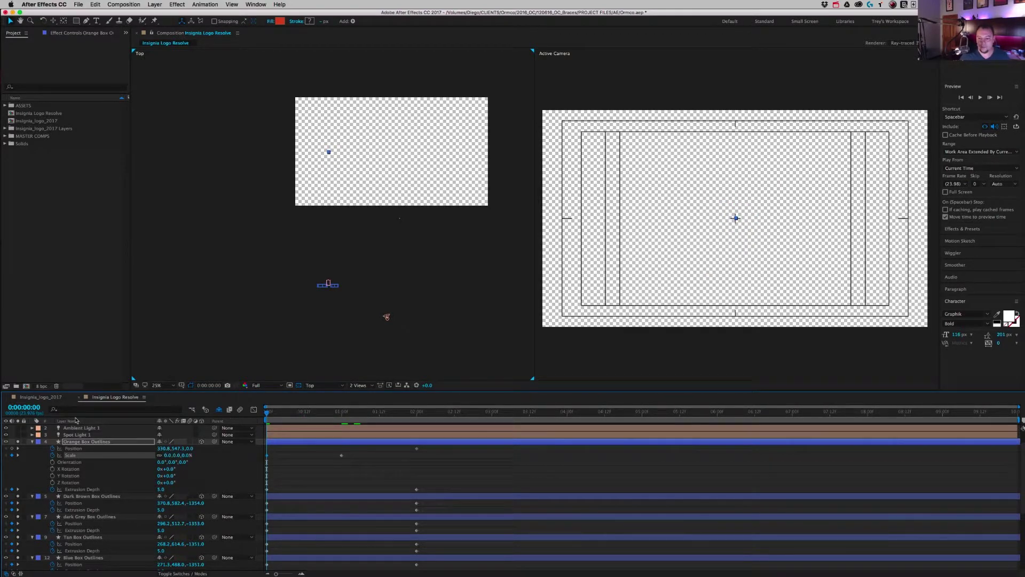
Animate the Orange Box's Z Rotation from about -229° at the first frame to 0° at 0:00:01:00, and preview it.
left_click(53, 482)
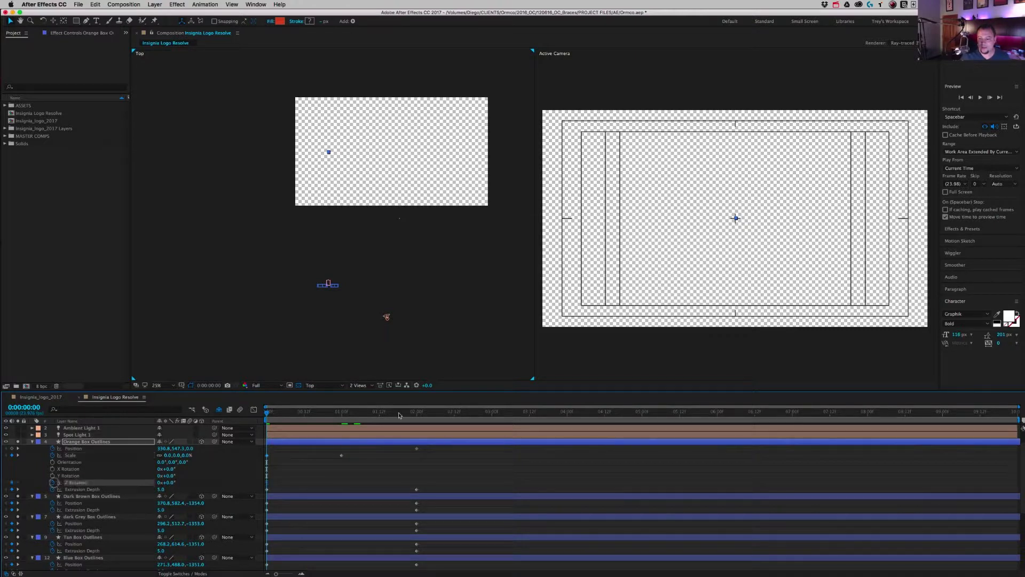
left_click(343, 416)
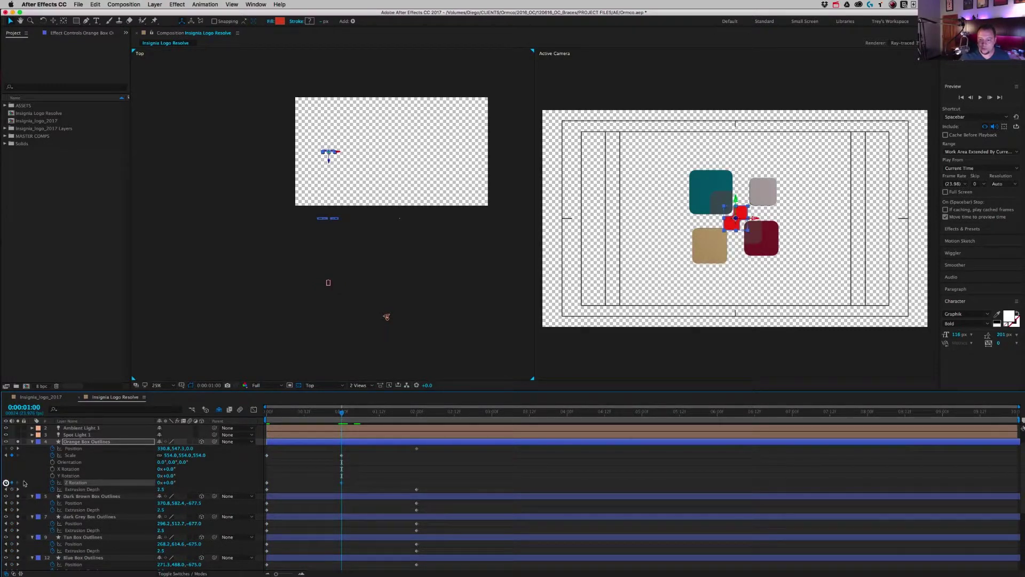
key("Home")
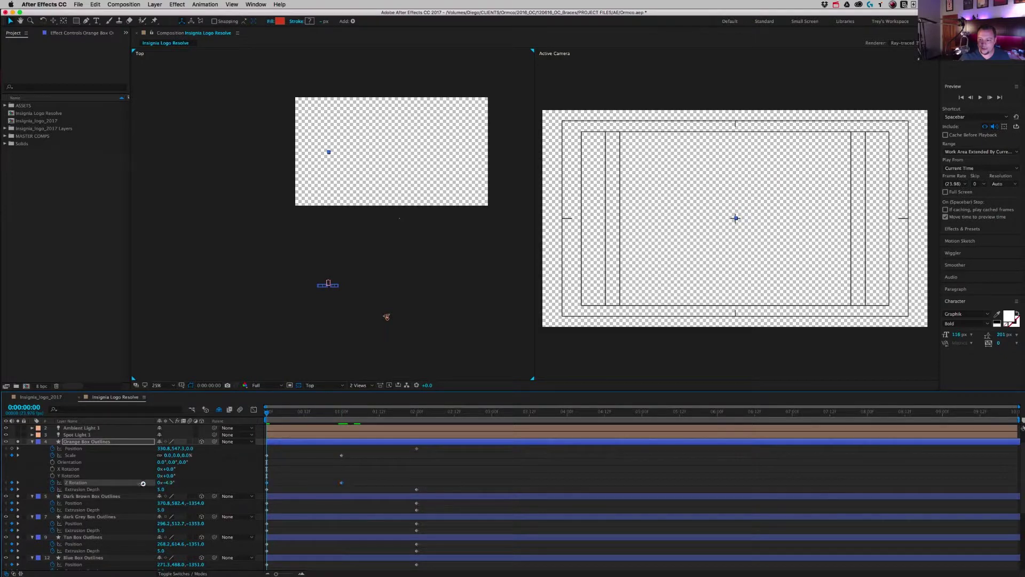
left_click_drag(142, 483, 85, 489)
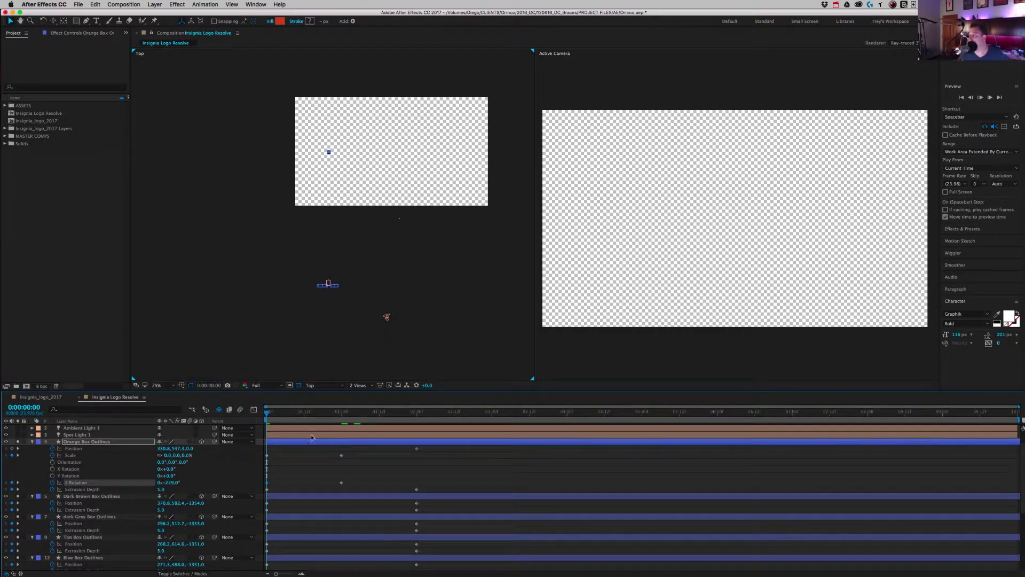
key("space")
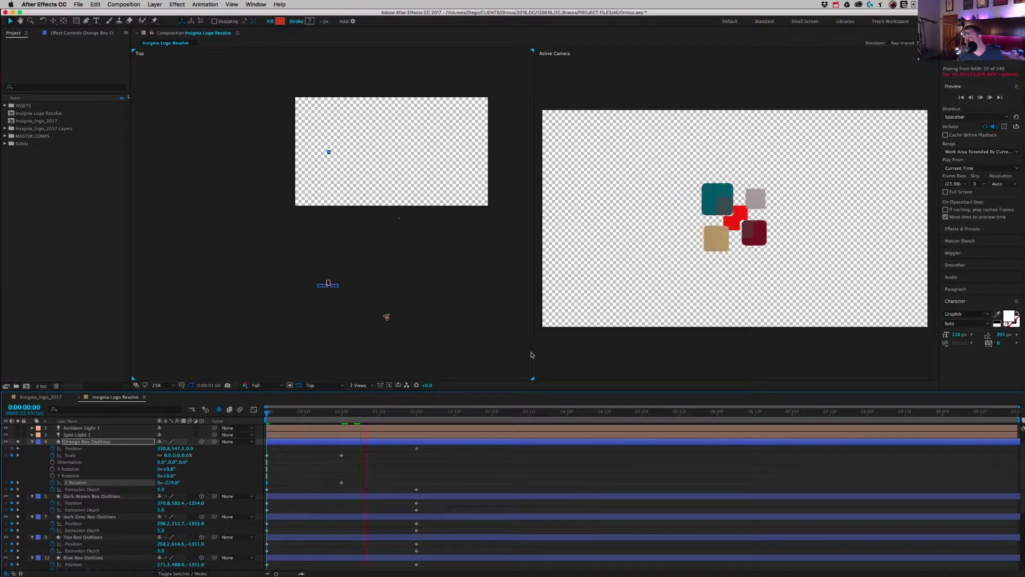
key("space")
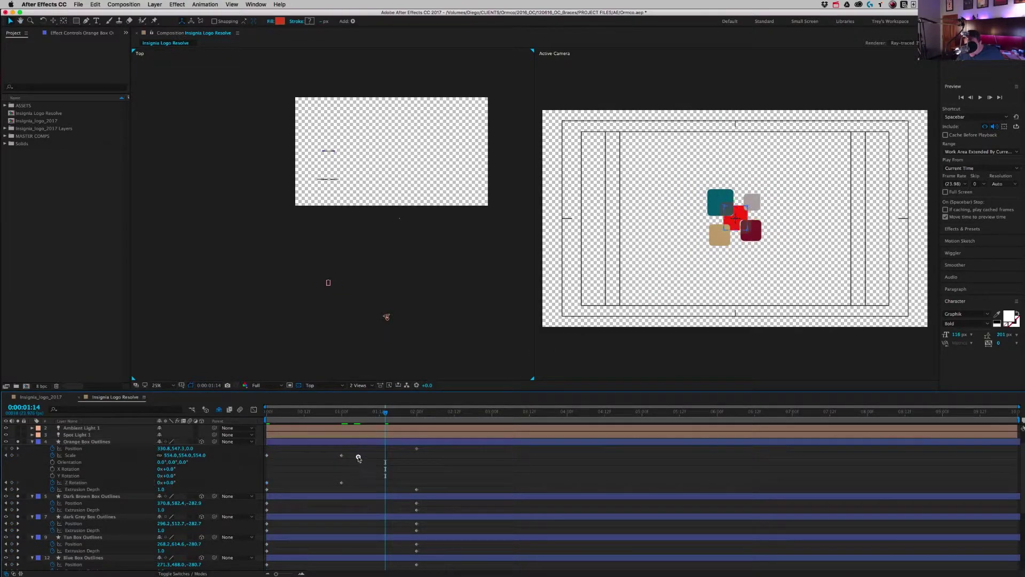
Shift the Orange Box's ending Scale and Z Rotation keyframes to 0:00:02:00 and preview the animation from the start.
left_click_drag(364, 448, 416, 480)
key("Home")
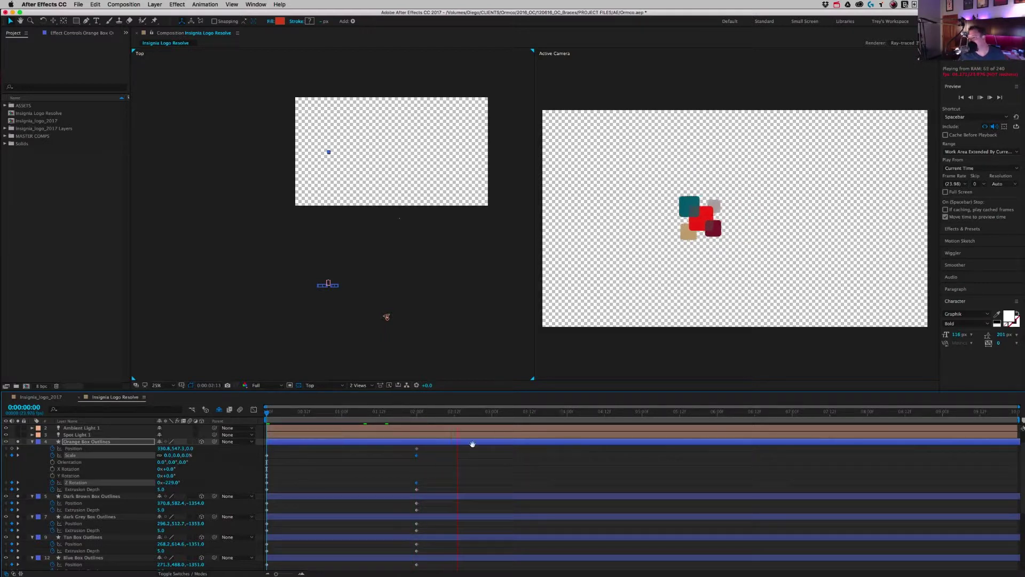
key("space")
At 0:00:02:00, remove the Position animation from the Dark Brown and Dark Grey Box layers, undoing the accidental move of the boxes.
left_click(417, 414)
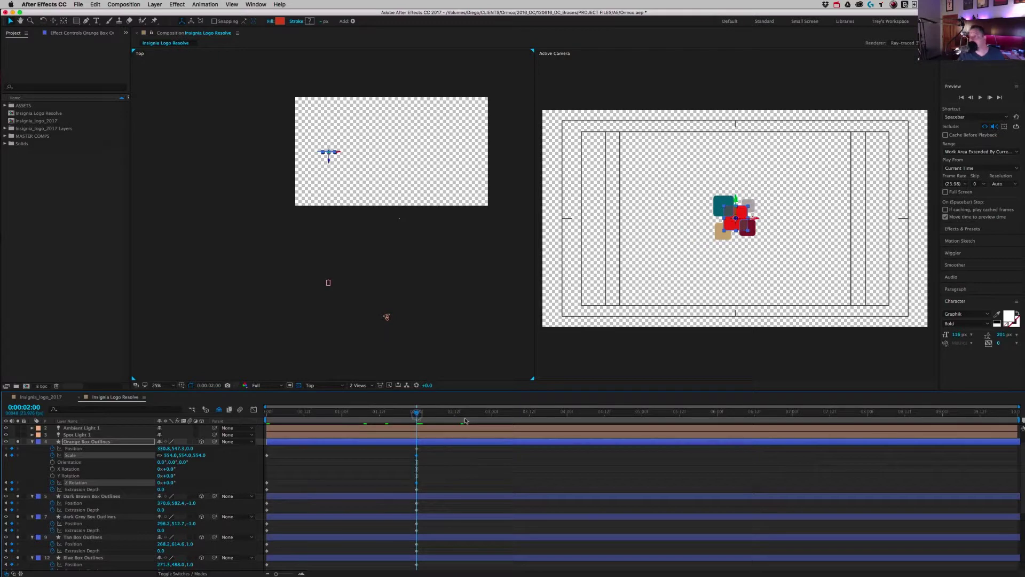
left_click(772, 364)
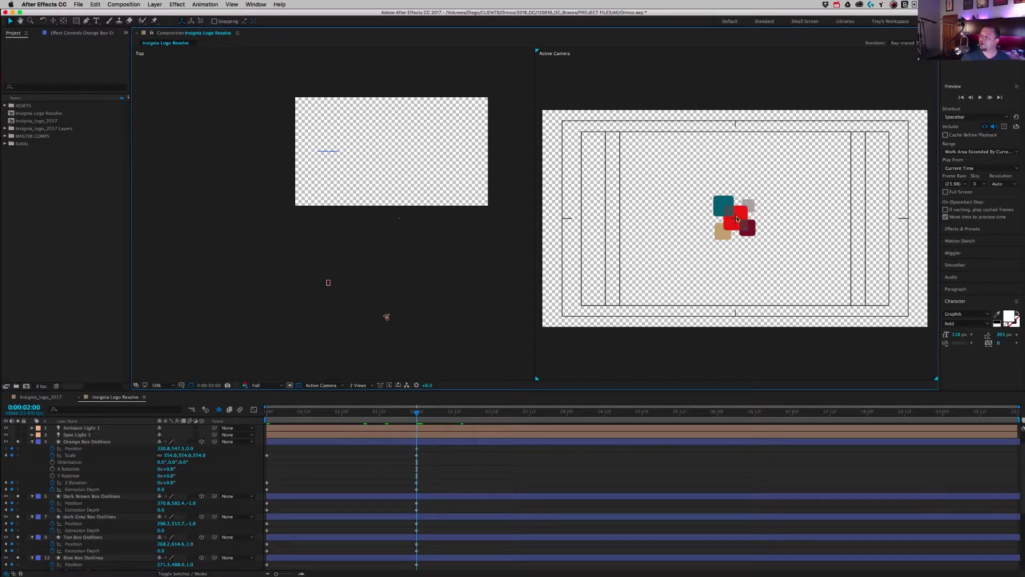
left_click(737, 219)
left_click(717, 205)
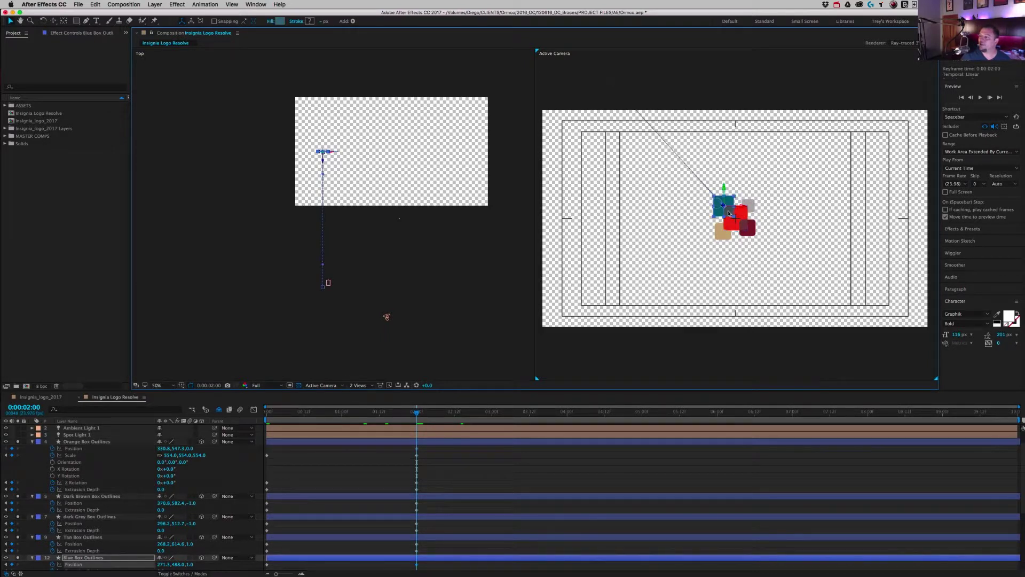
left_click(746, 248)
left_click(735, 220)
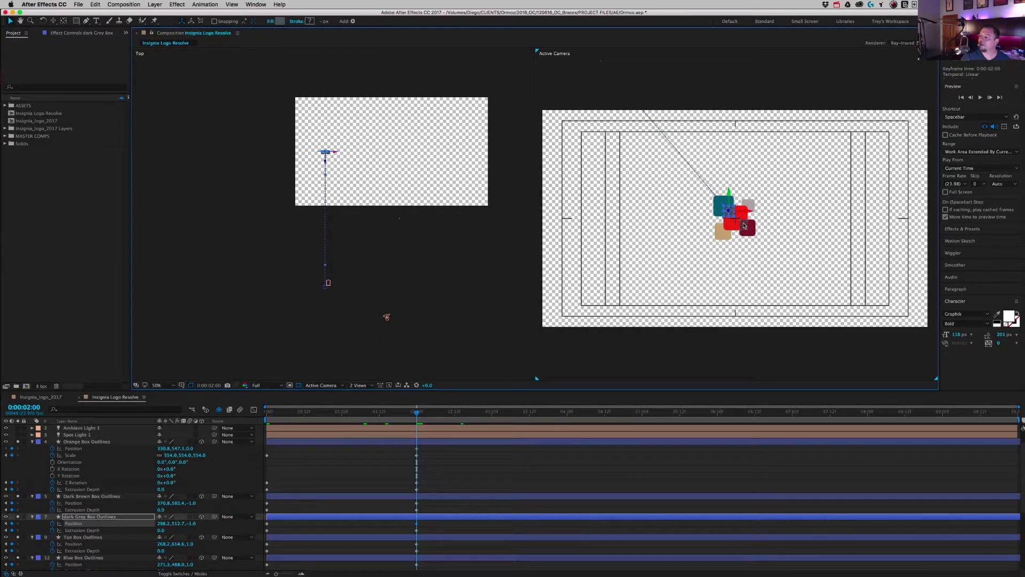
left_click(744, 225, "shift")
key("period")
key("period")
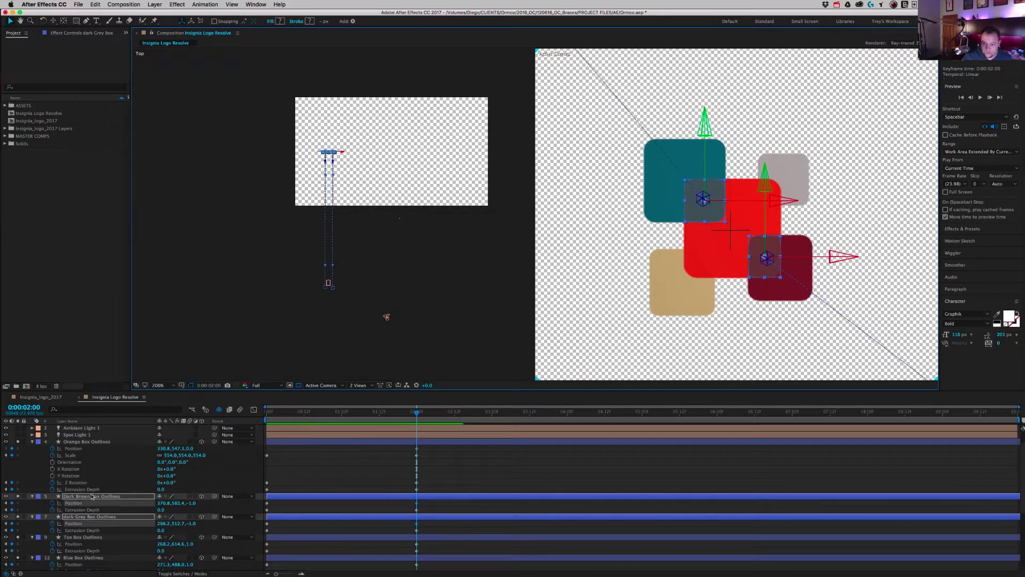
left_click(52, 503)
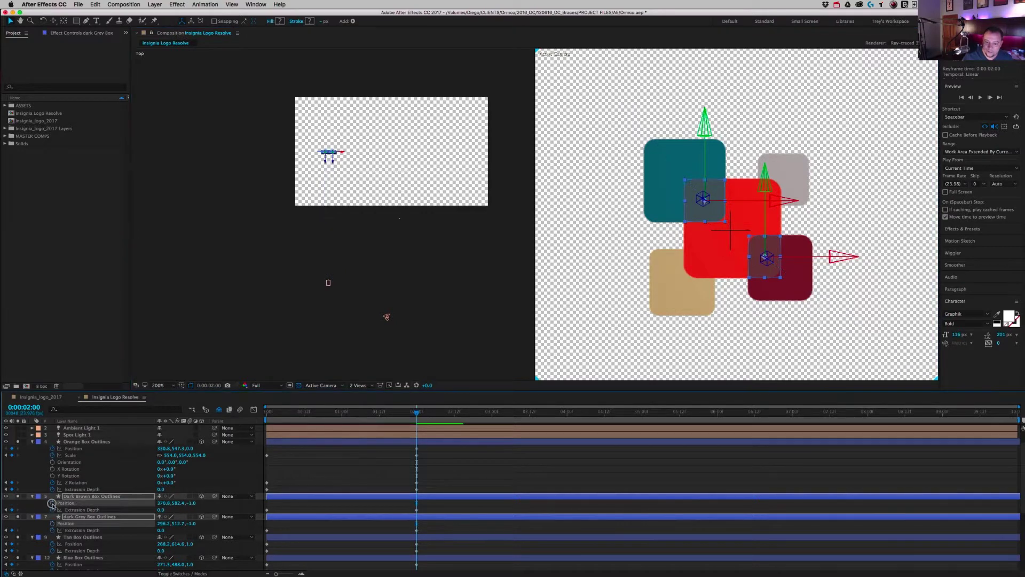
key("u")
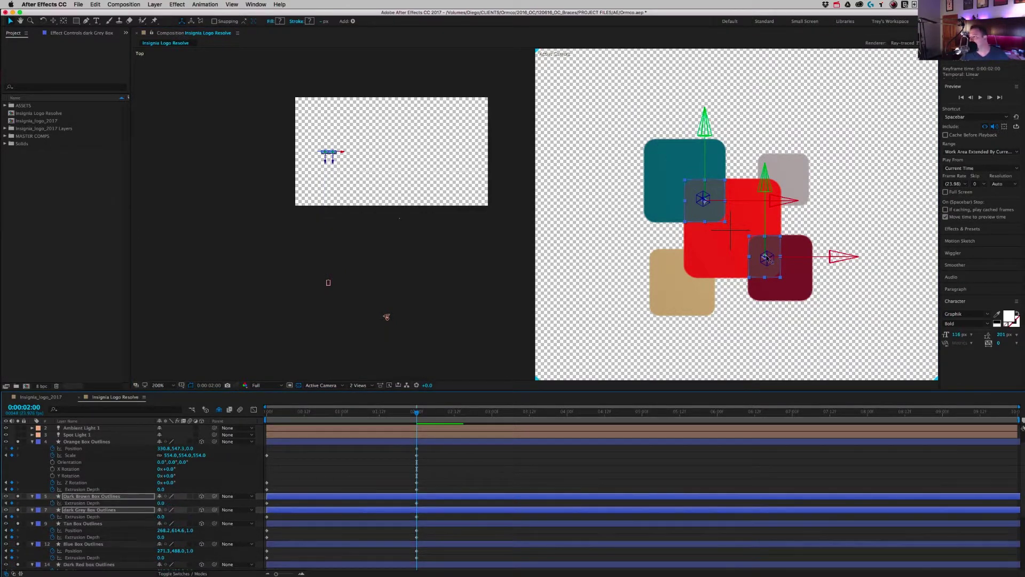
left_click_drag(764, 258, 761, 249)
key("super+z")
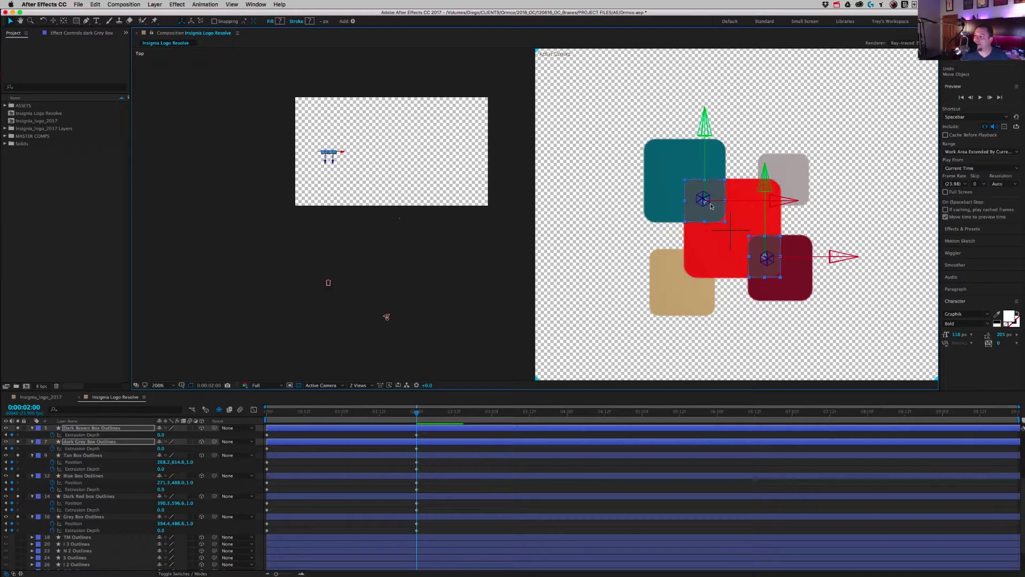
Animate the Dark Brown and Dark Grey boxes' Scale from 0% at 0:00:00:00 to 554% at 0:00:02:00, and preview it.
scroll(87, 445, "up", 4)
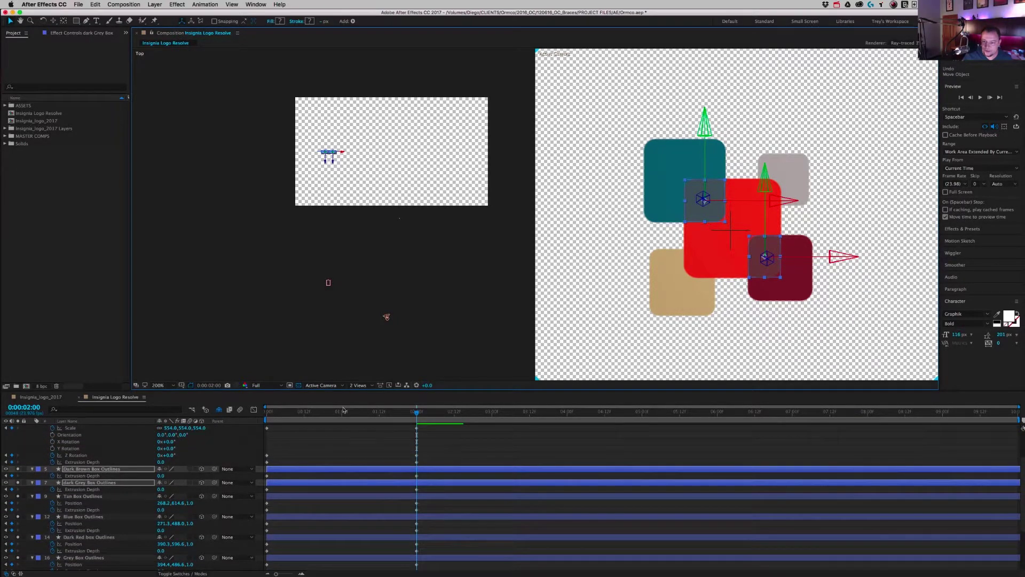
key("Home")
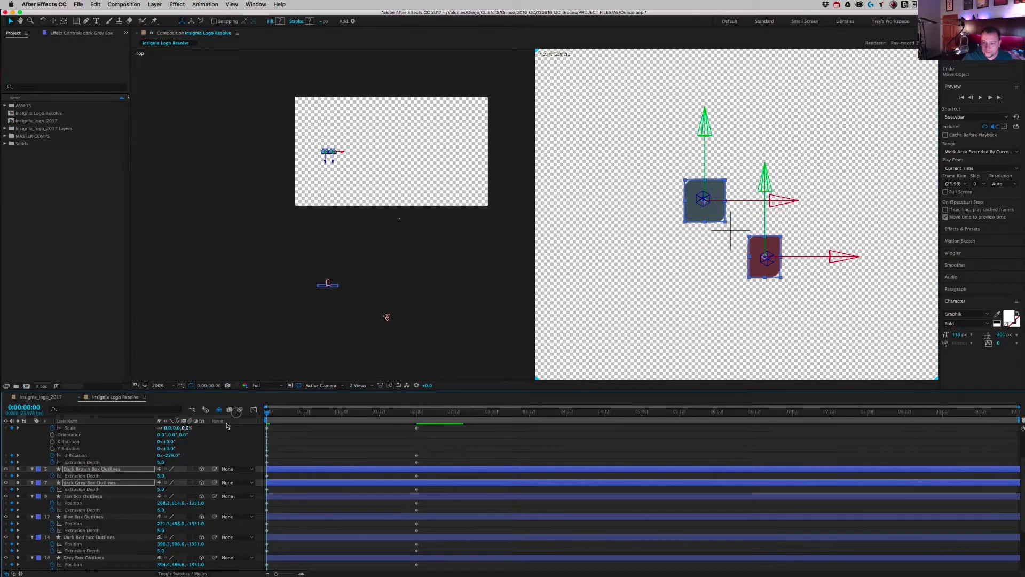
left_click(417, 411)
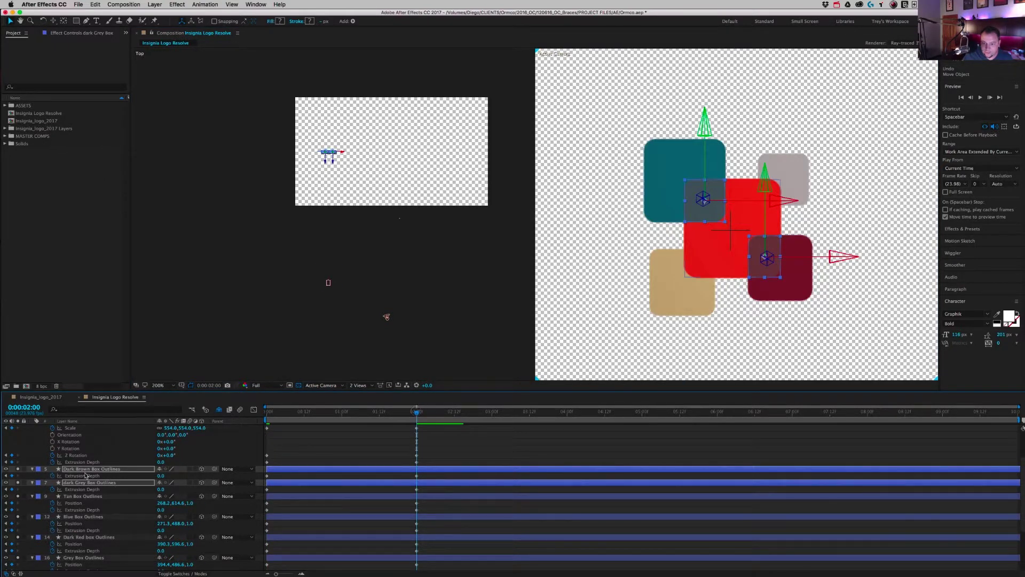
key("s")
left_click_drag(344, 420, 267, 420)
left_click(170, 475)
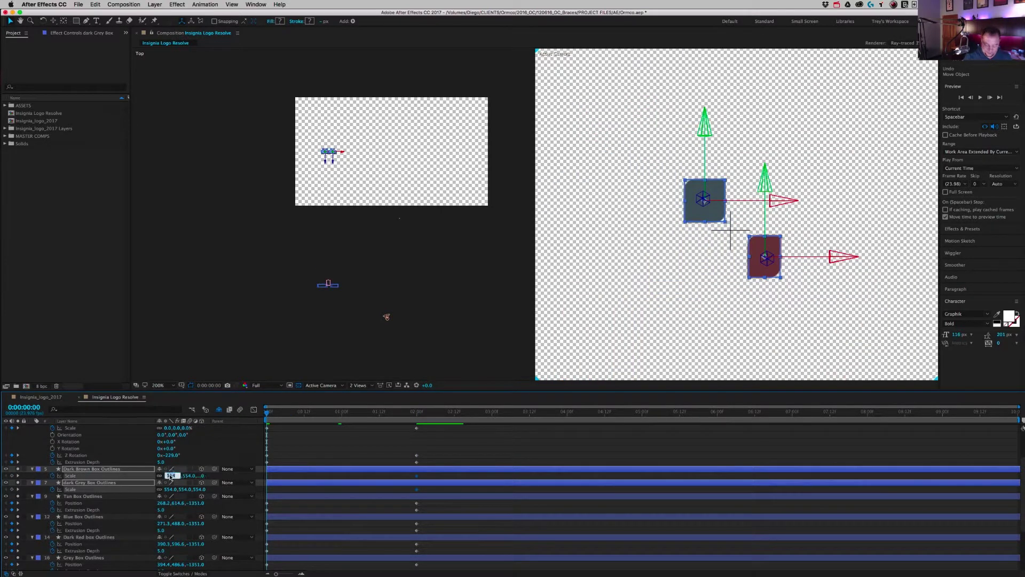
type("0")
key("Return")
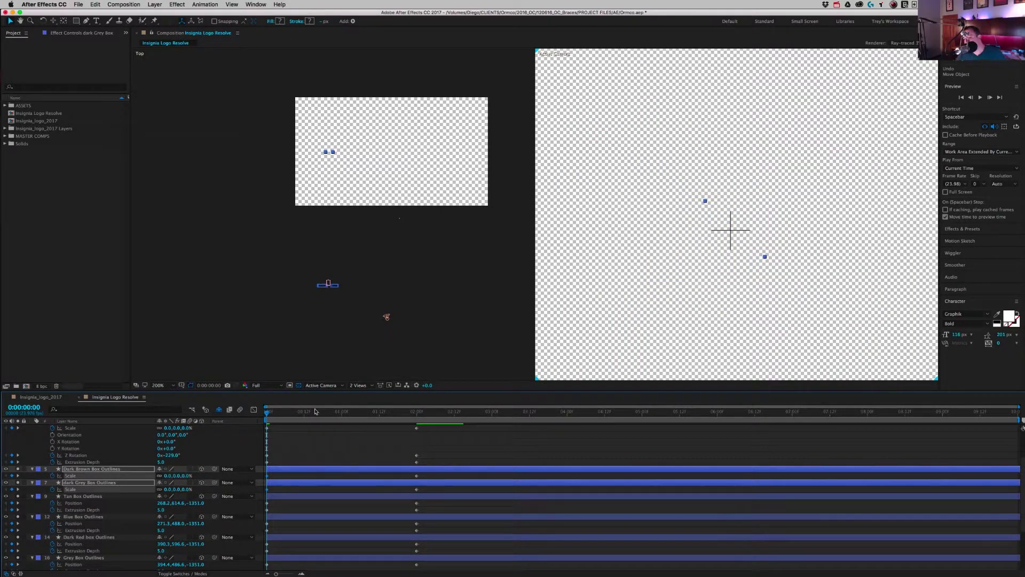
key("space")
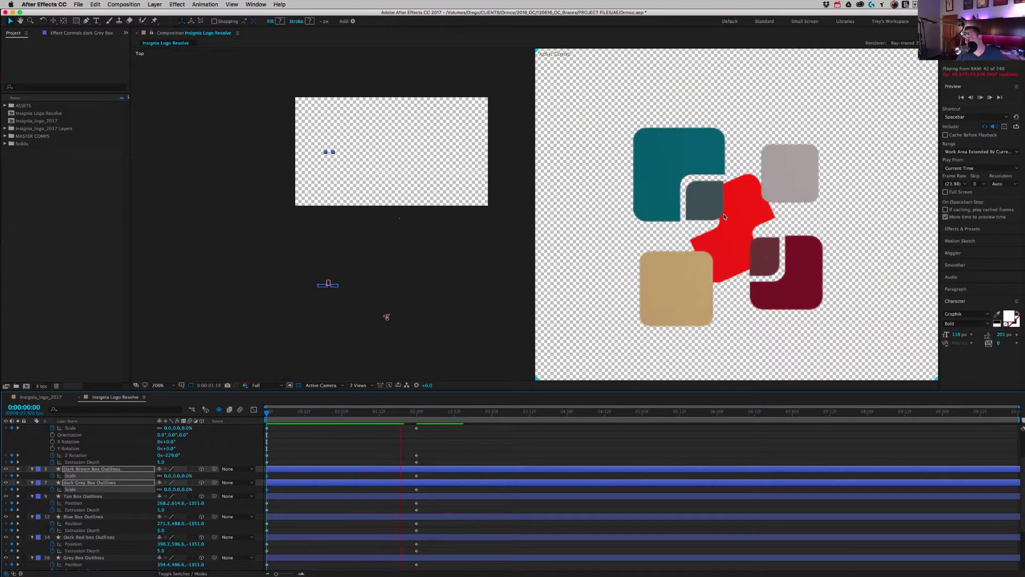
key("space")
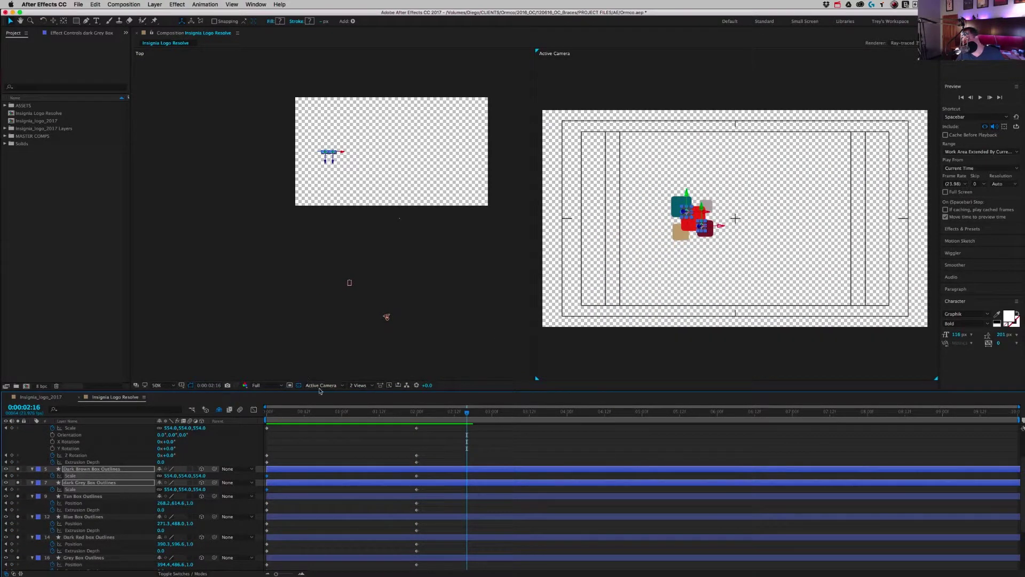
Switch the composition to a single Active Camera view and scrub the animation back to the first frame.
left_click(370, 386)
left_click(374, 398)
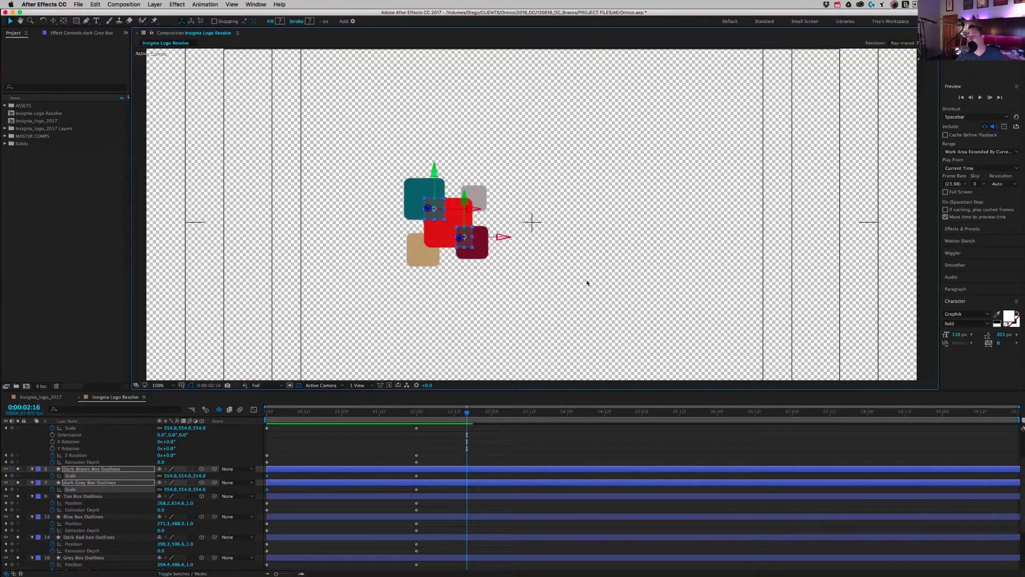
left_click(417, 412)
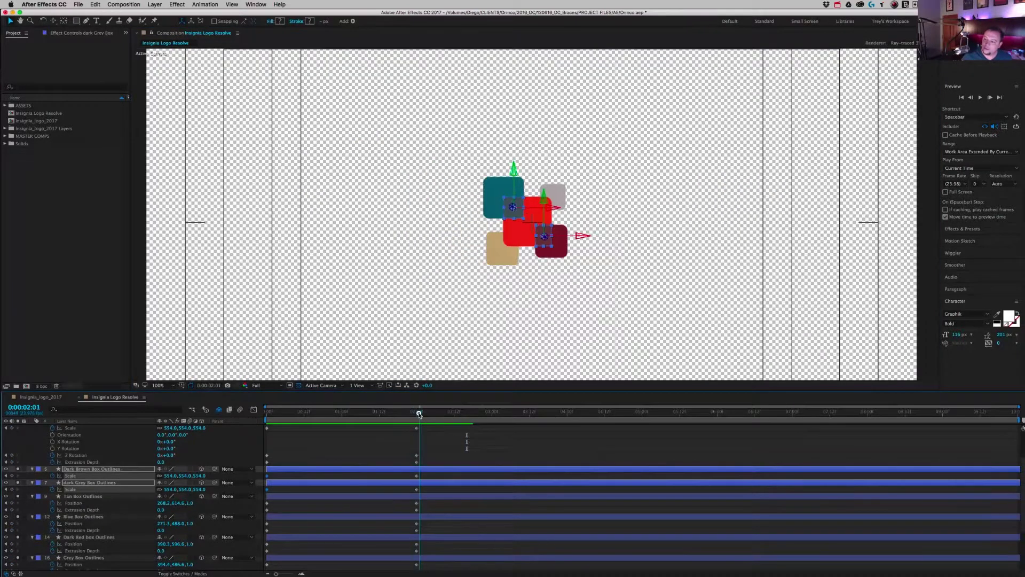
left_click_drag(417, 413, 234, 418)
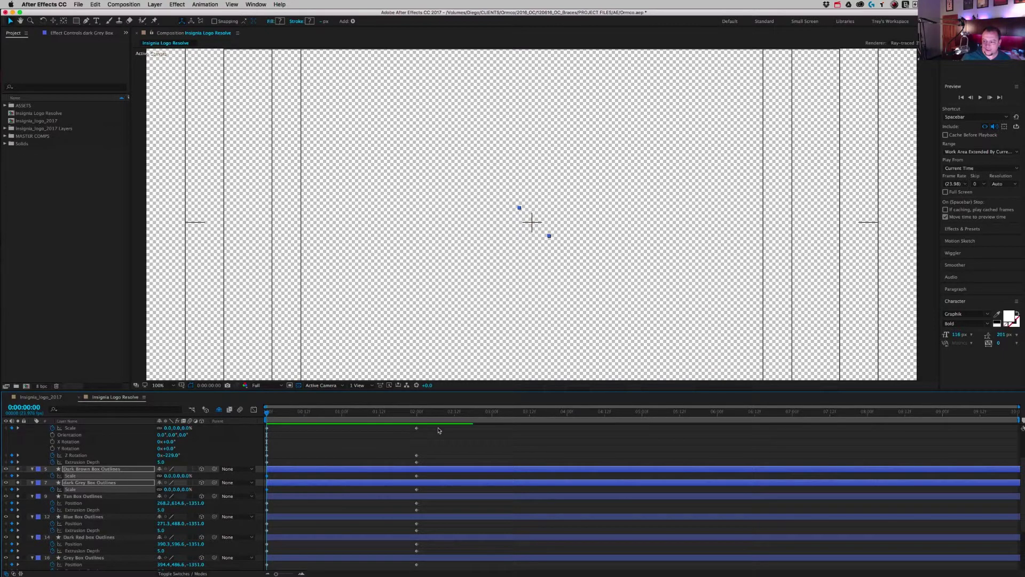
Animate the Dark Brown and Dark Grey boxes' Z Rotation from about 201° at the first frame to 0° at 0:00:02:00, and preview it.
left_click(417, 413)
key("r")
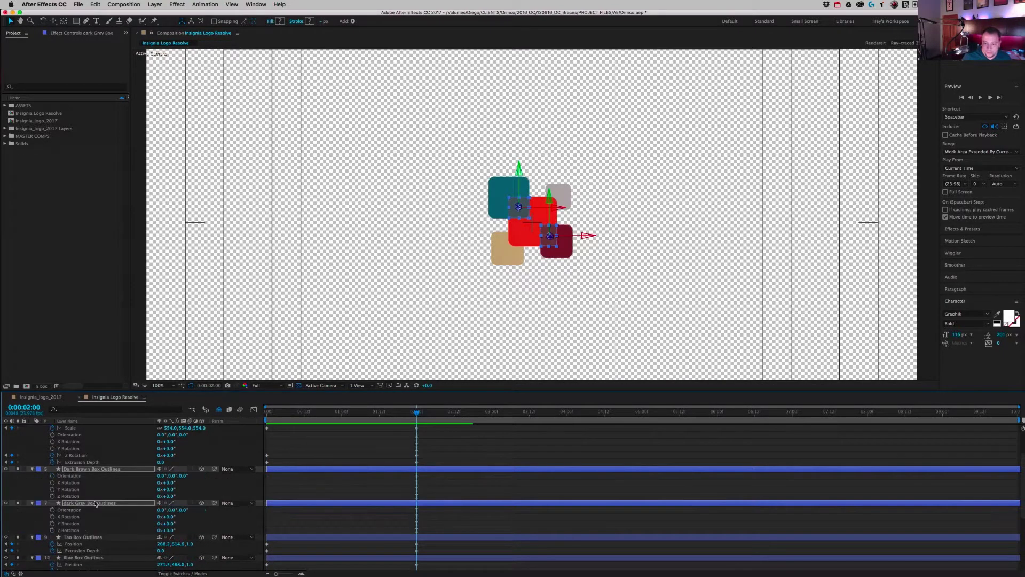
left_click(53, 496)
left_click(58, 530)
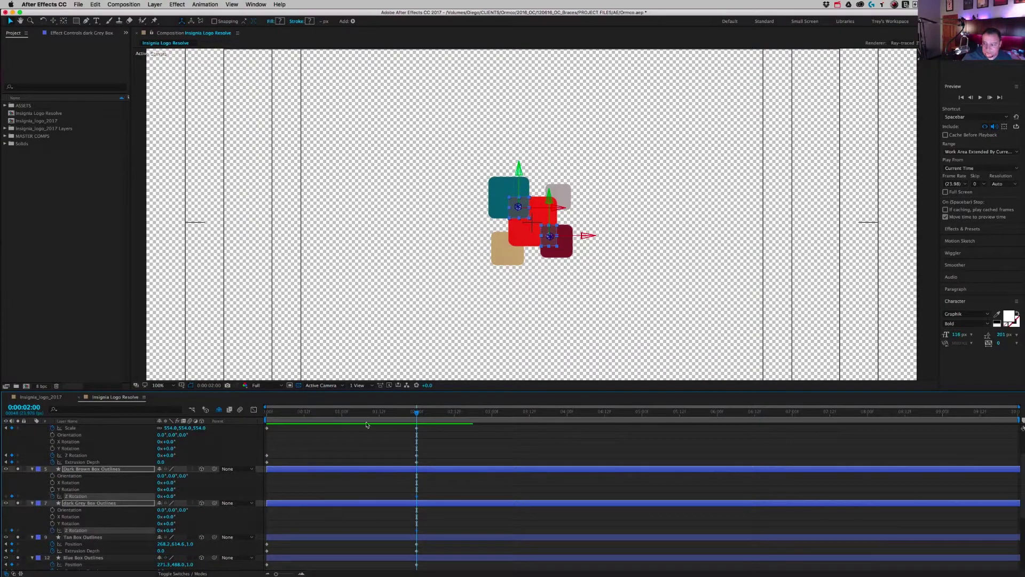
key("Home")
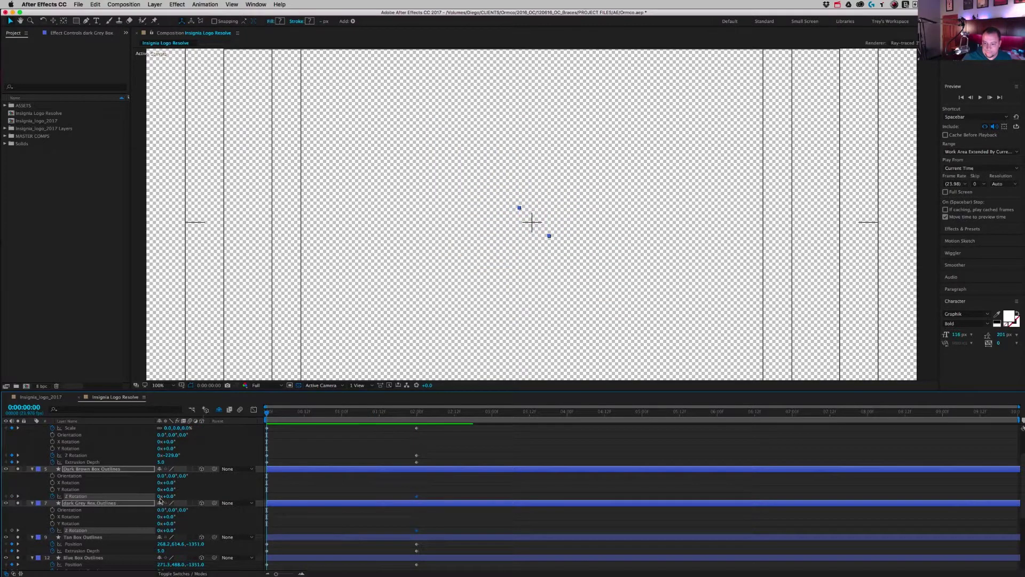
left_click_drag(168, 496, 249, 497)
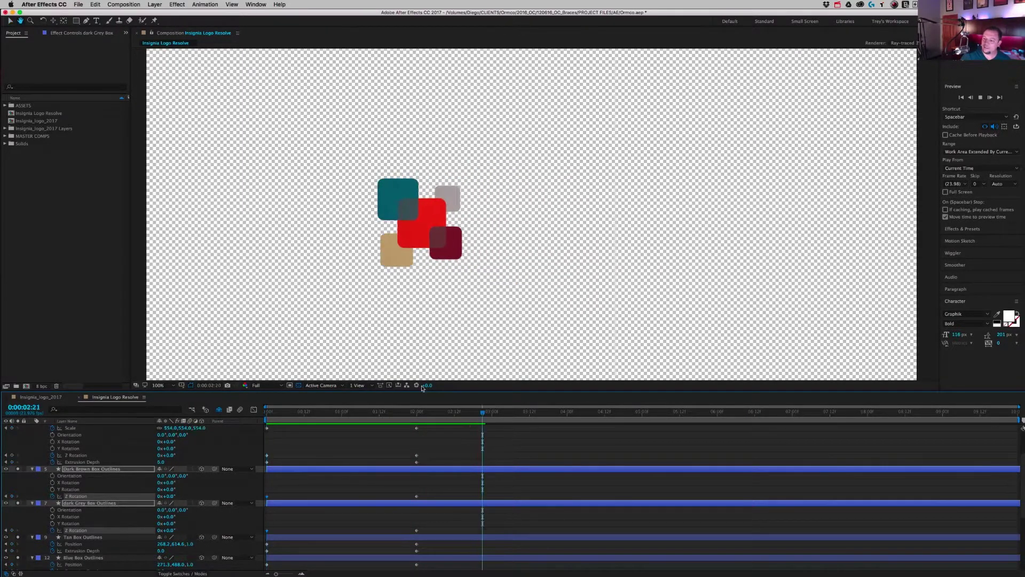
left_click(417, 412)
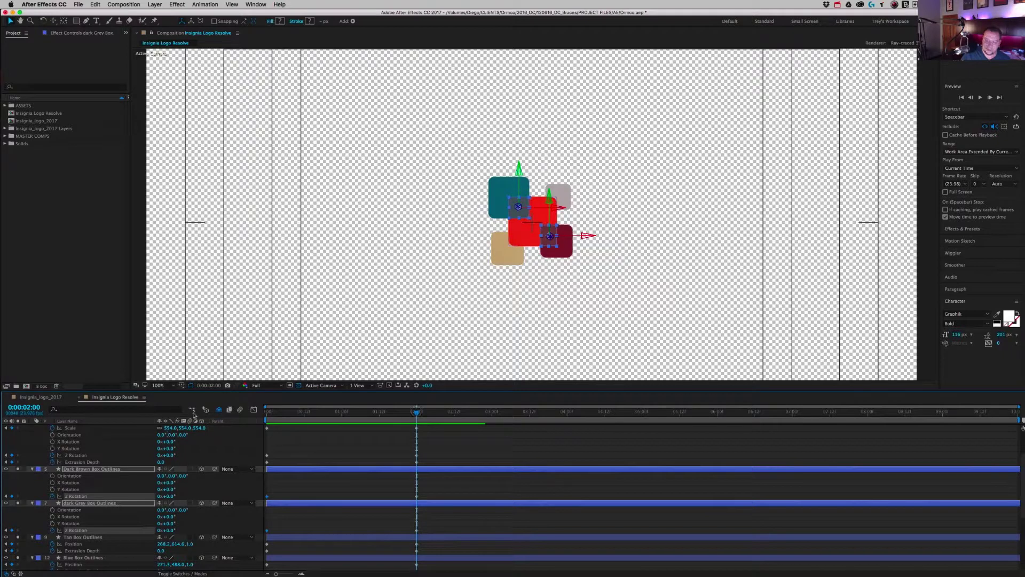
Enlarge the timeline area, collapse the properties of all layers and return to the first frame.
left_click_drag(337, 392, 347, 332)
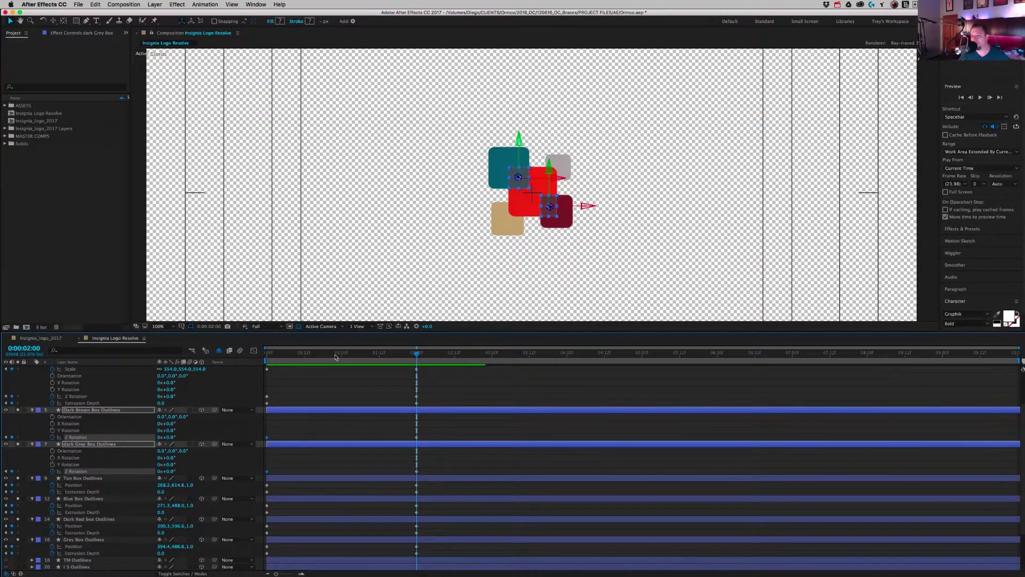
key("super+a")
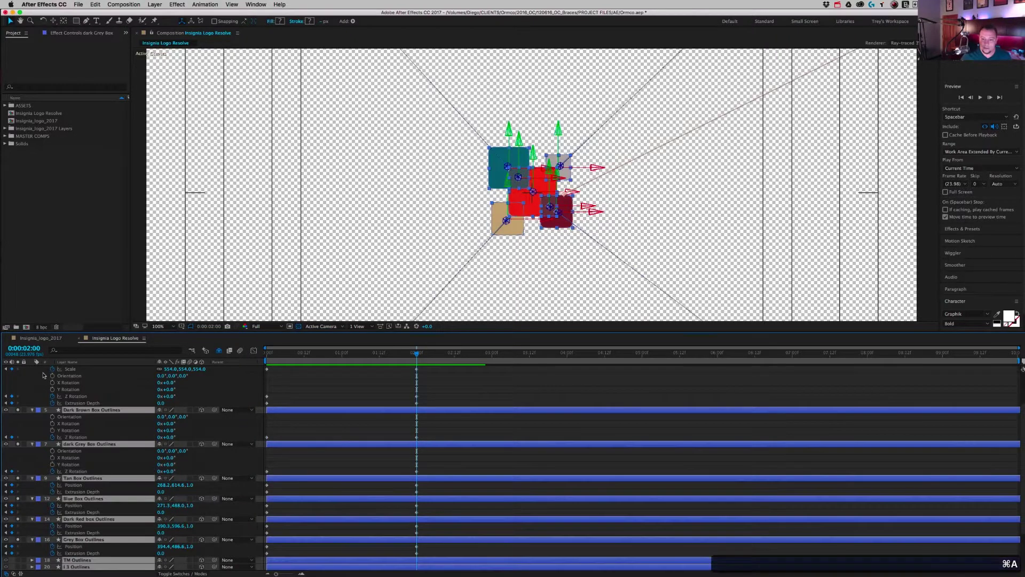
left_click(32, 409)
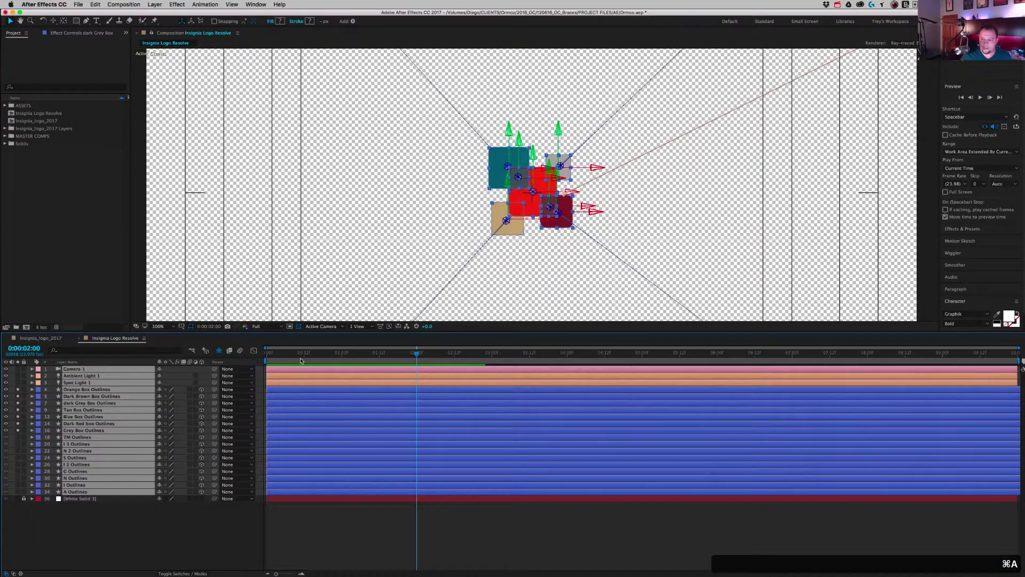
key("Home")
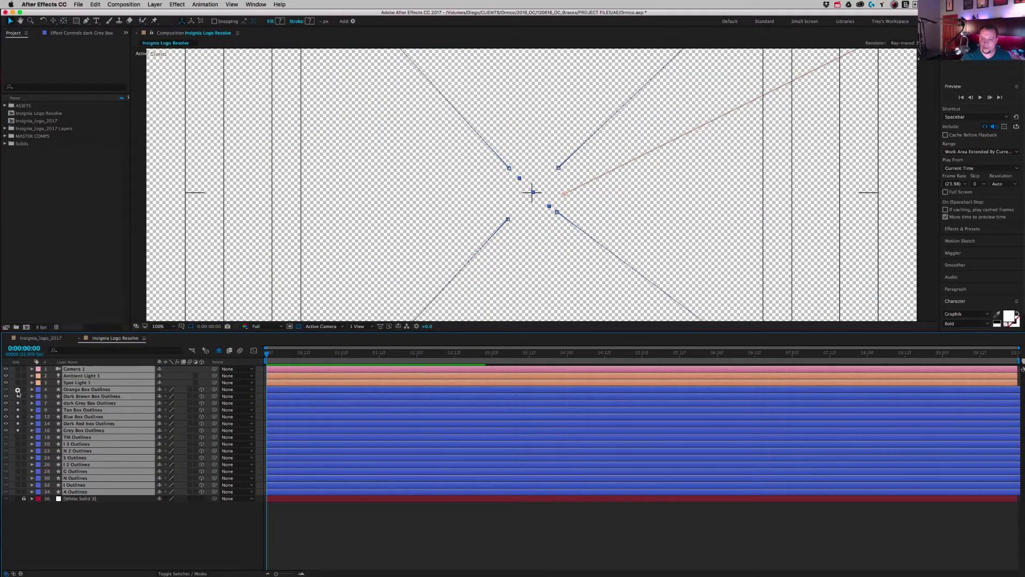
Turn off solo for the box layers and deselect everything to view the complete logo.
left_click(17, 426)
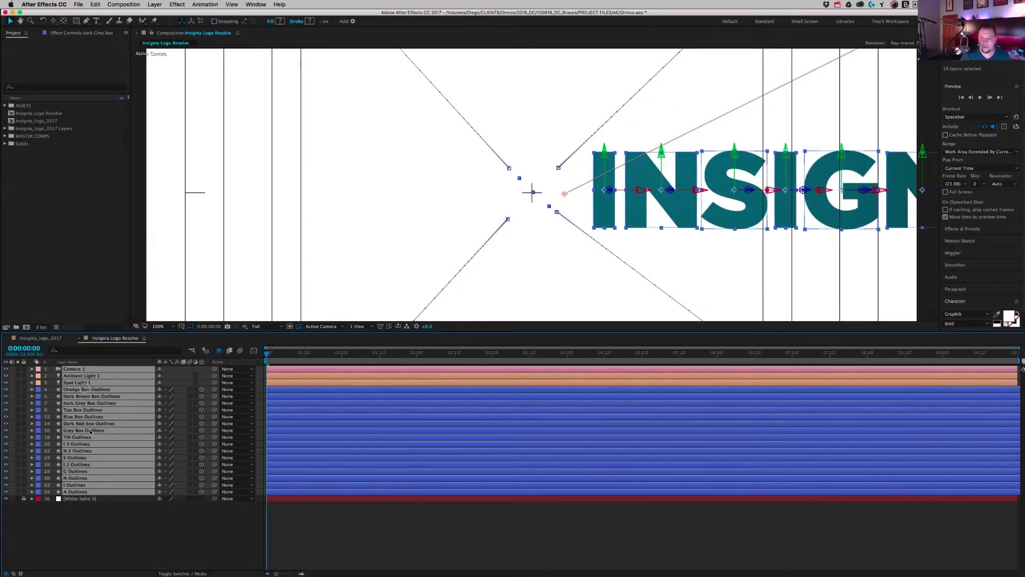
left_click(110, 506)
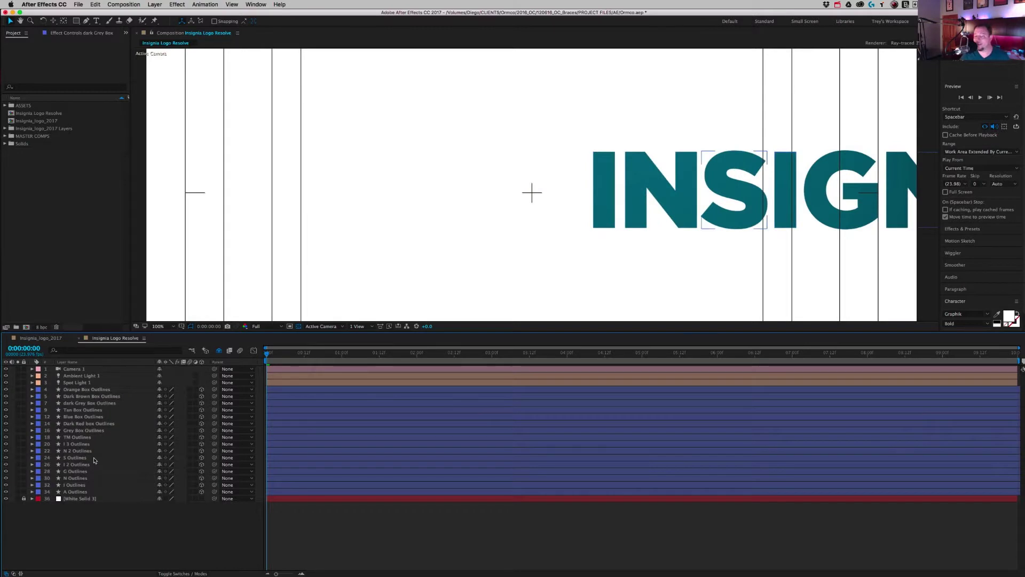
left_click(837, 5)
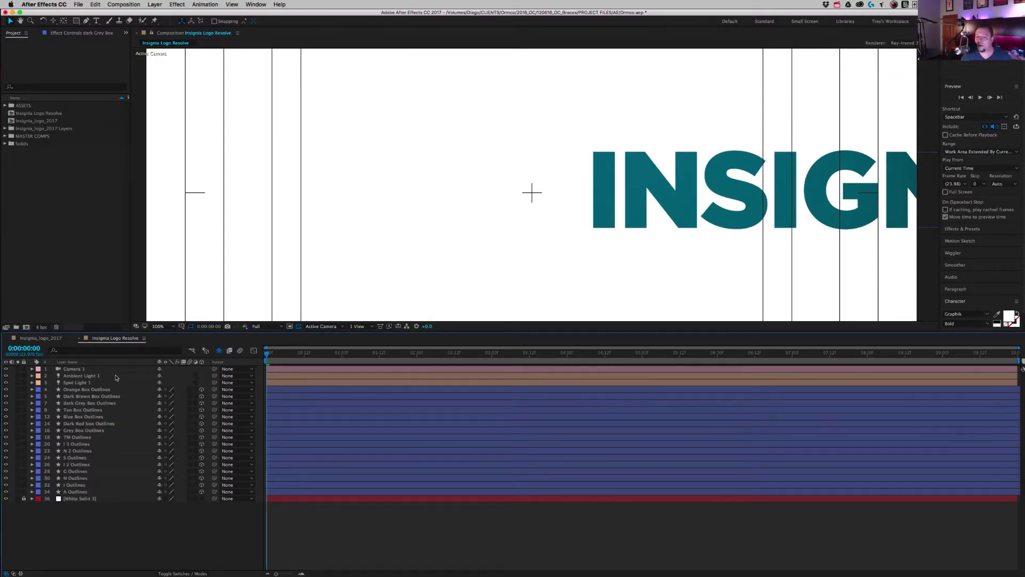
Solo the seven box layers from Orange Box to Grey Box together with the white solid background.
left_click(92, 383)
left_click(96, 390)
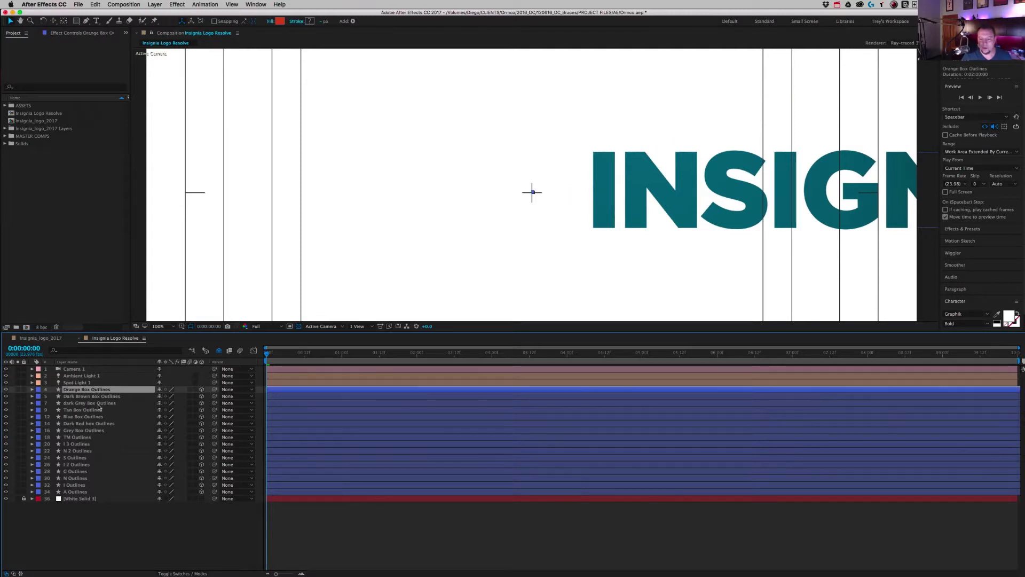
left_click(90, 430, "shift")
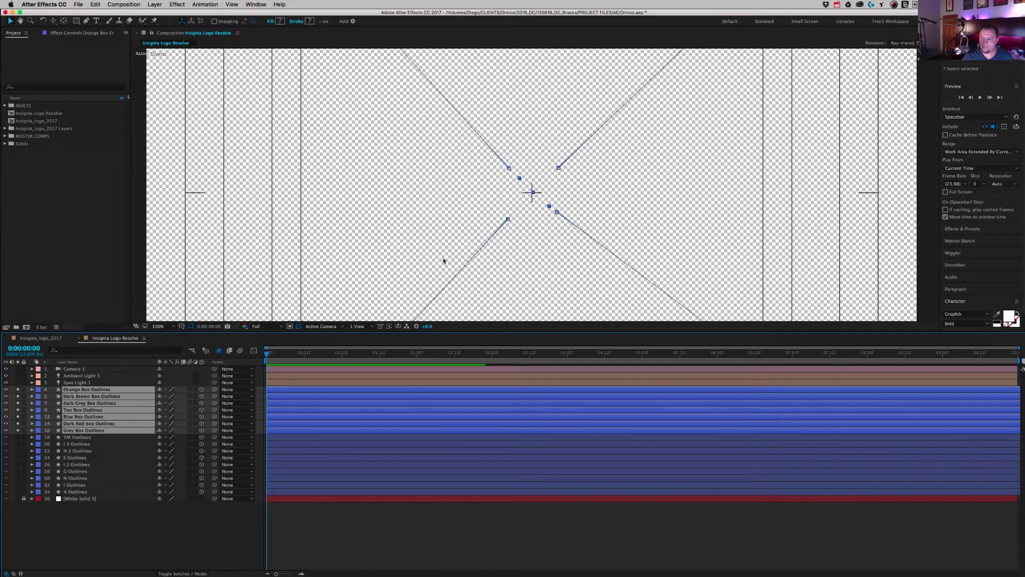
left_click(17, 499)
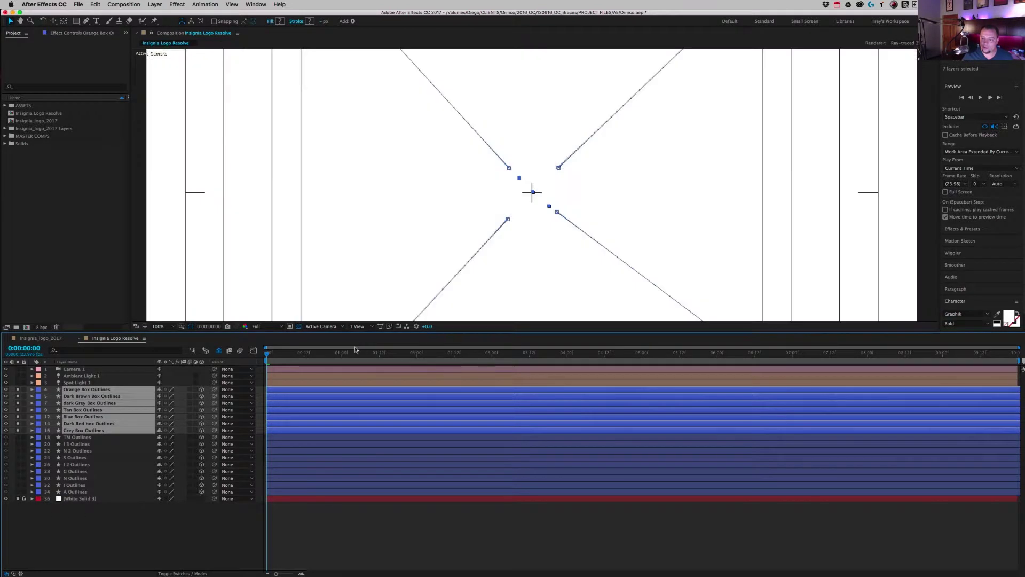
Reveal the keyframed properties of the seven box layers, fit more of the composition in view and scrub to 0:00:02:00.
key("u")
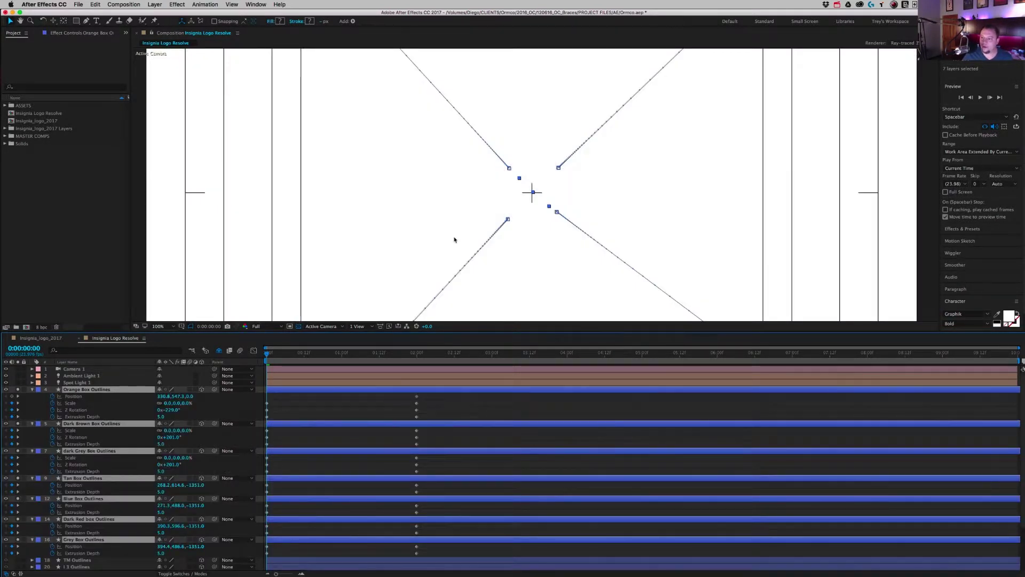
key("comma")
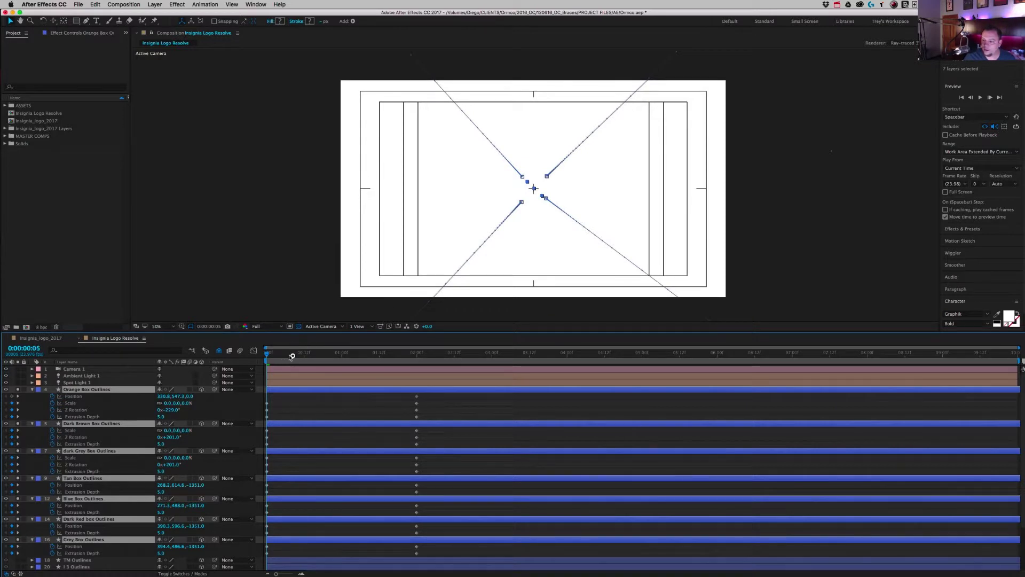
left_click_drag(292, 356, 417, 371)
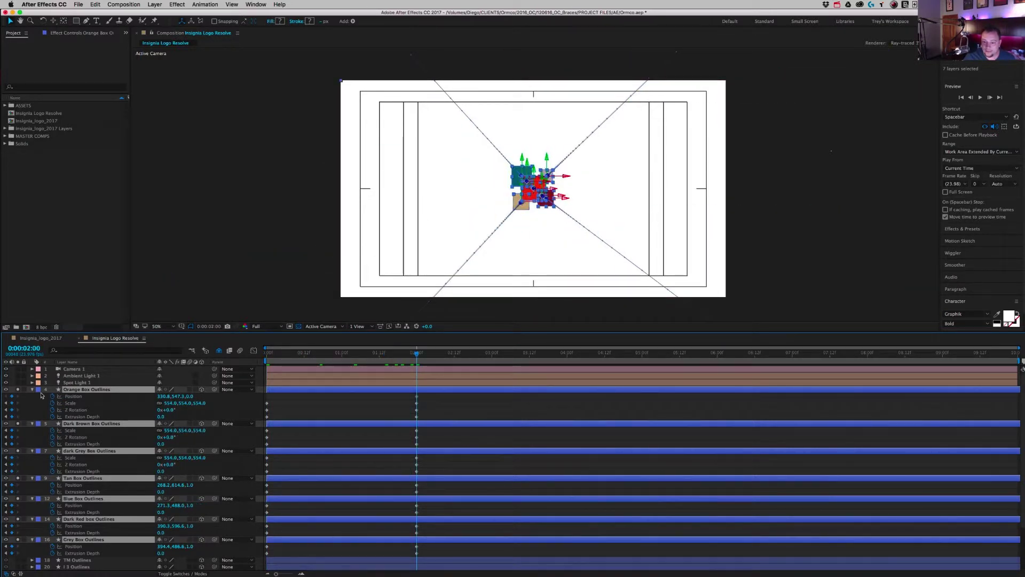
left_click(18, 389)
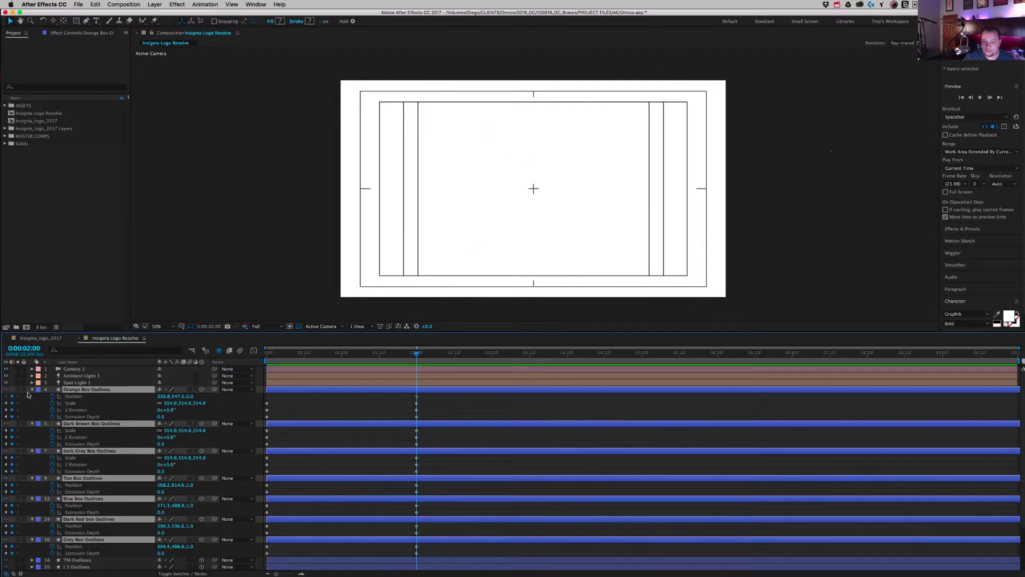
left_click(17, 389)
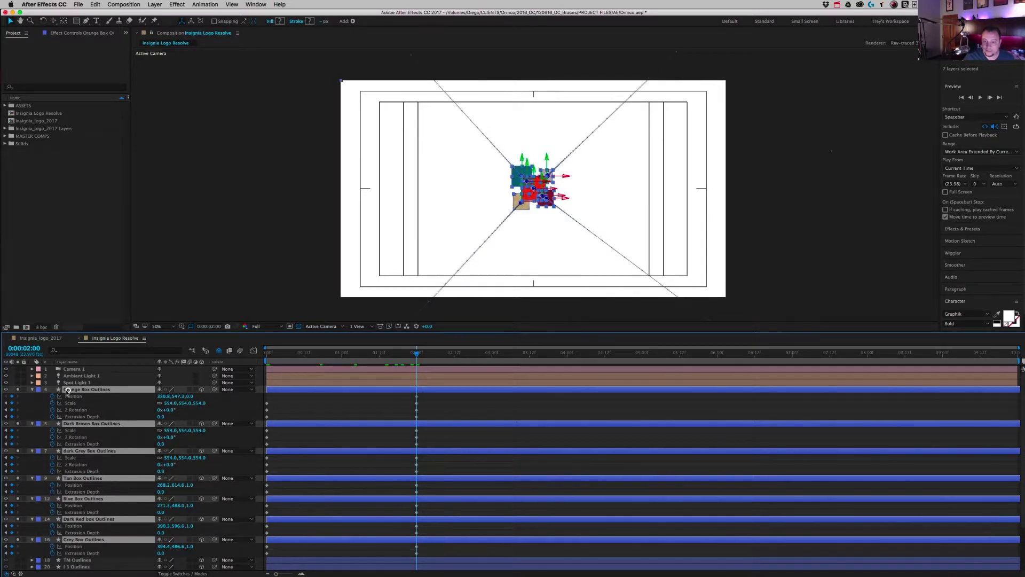
Remove the Position keyframes from the Orange Box Outlines layer, then check the dark brown and dark grey box layers.
left_click(52, 396)
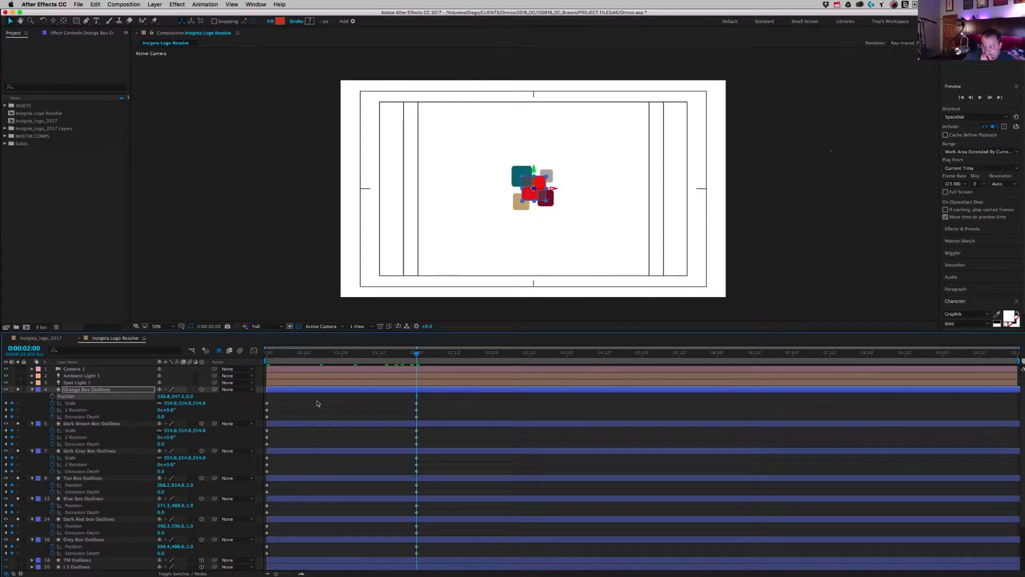
left_click(85, 423)
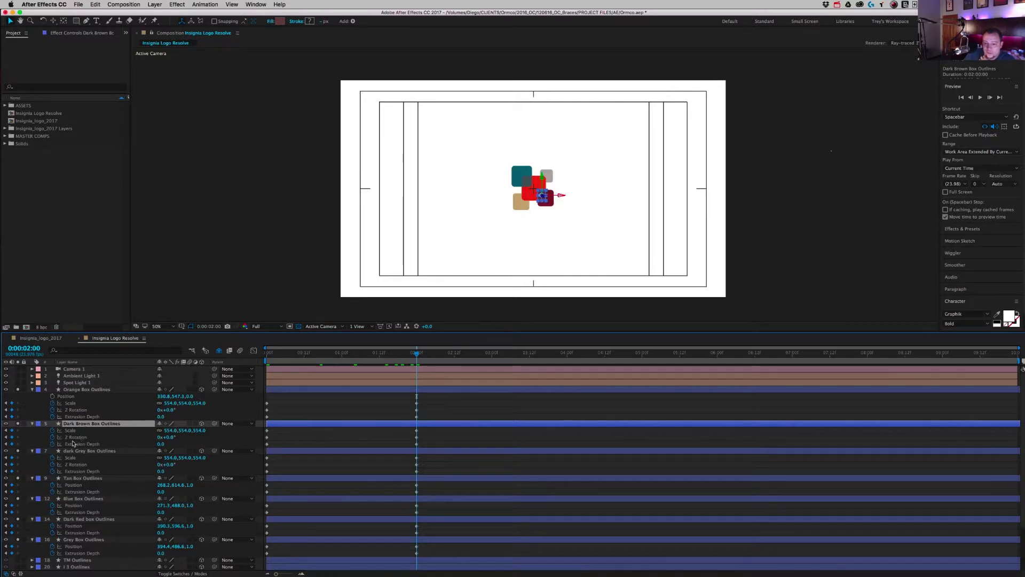
left_click(80, 451)
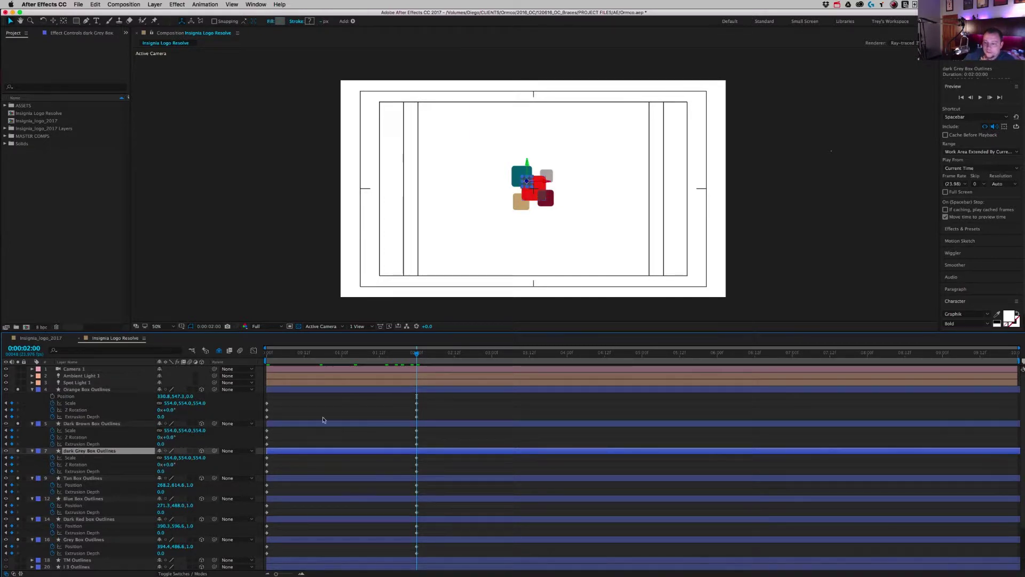
mouse_move(417, 359)
left_mouse_down()
mouse_move(378, 359)
mouse_move(418, 361)
left_mouse_up()
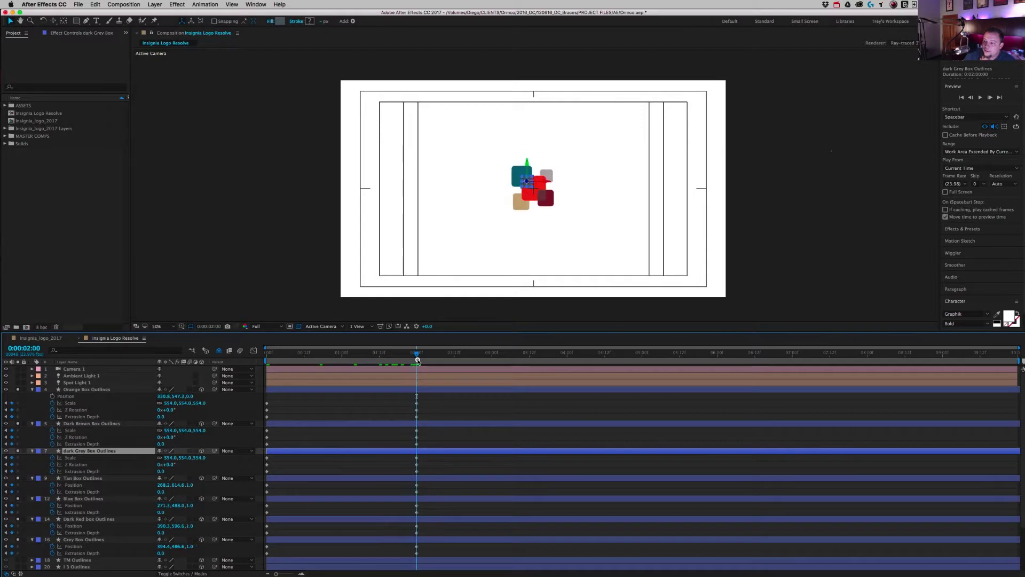
Turn off solo for all seven box layers and show only the keyframed properties of Orange Box Outlines.
left_click(71, 391)
left_click(86, 540, "shift")
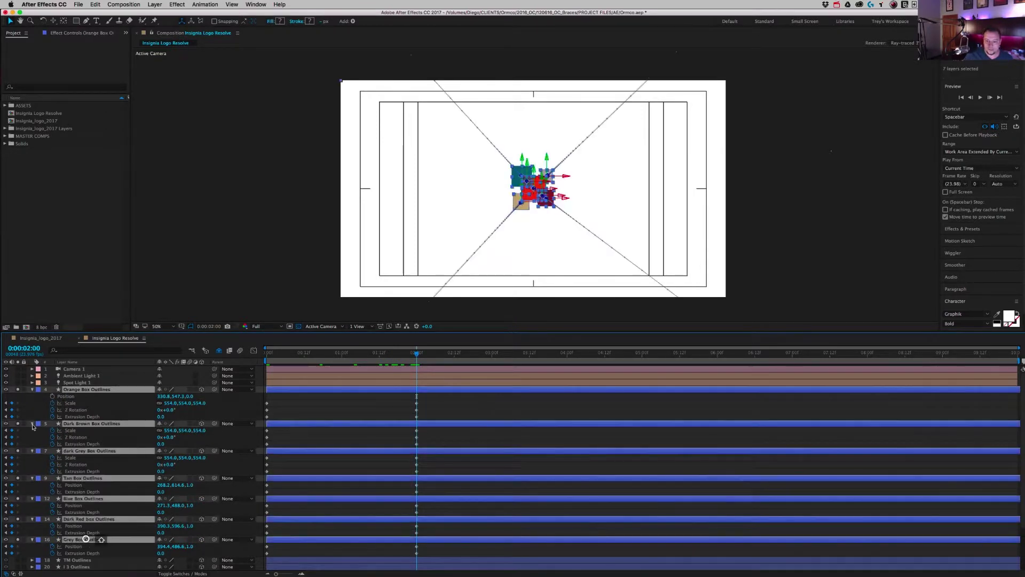
left_click(16, 390)
left_click(77, 390)
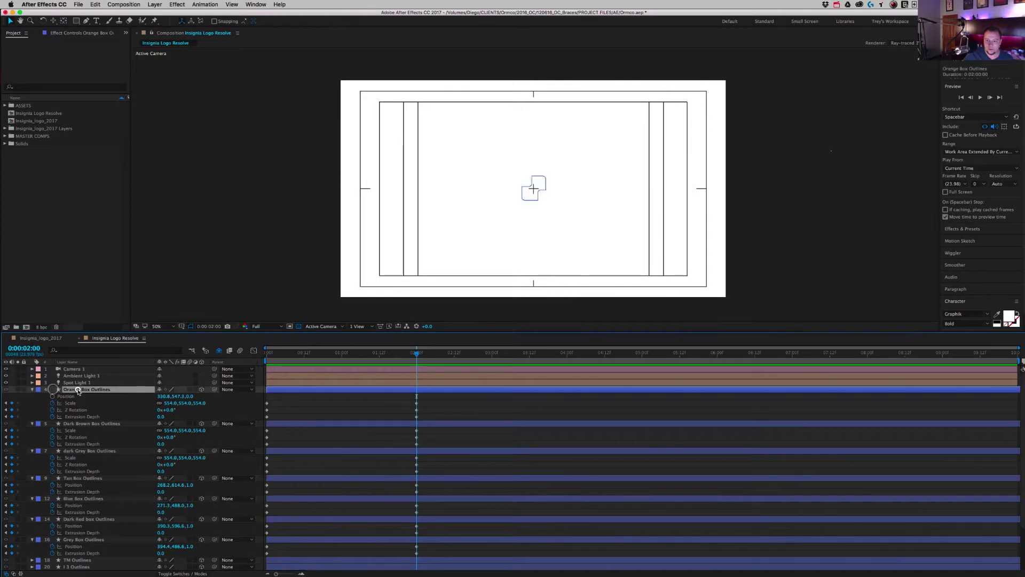
key("u")
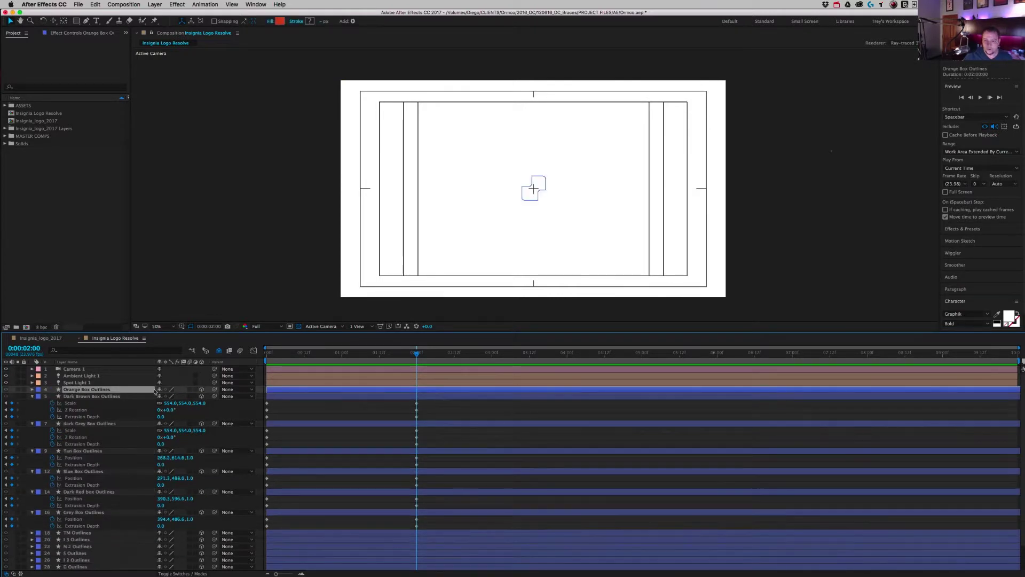
key("u")
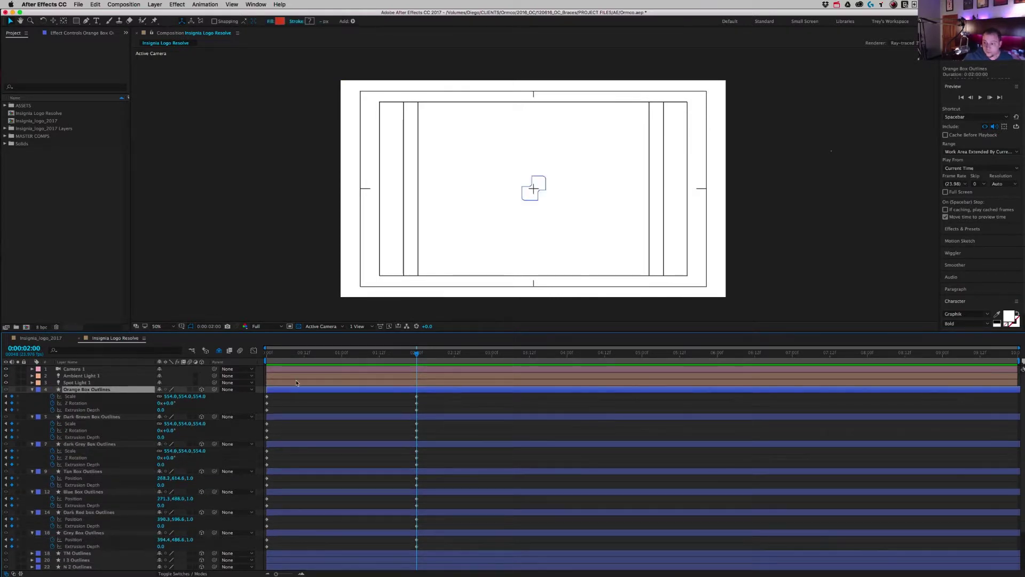
End the work area at 0:00:02:00 and display the orange box's Scale curve in the Graph Editor.
left_click(74, 397)
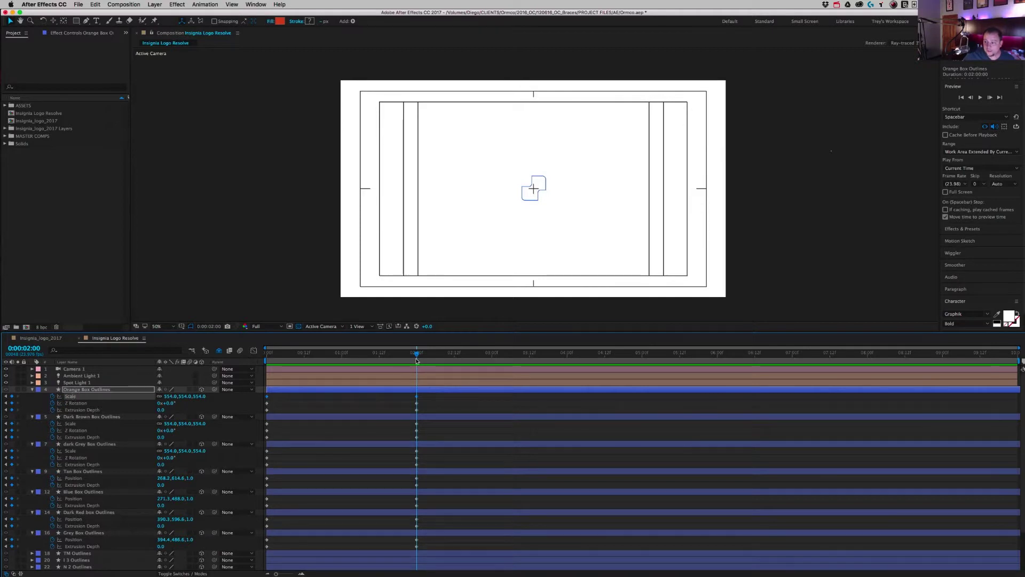
key("n")
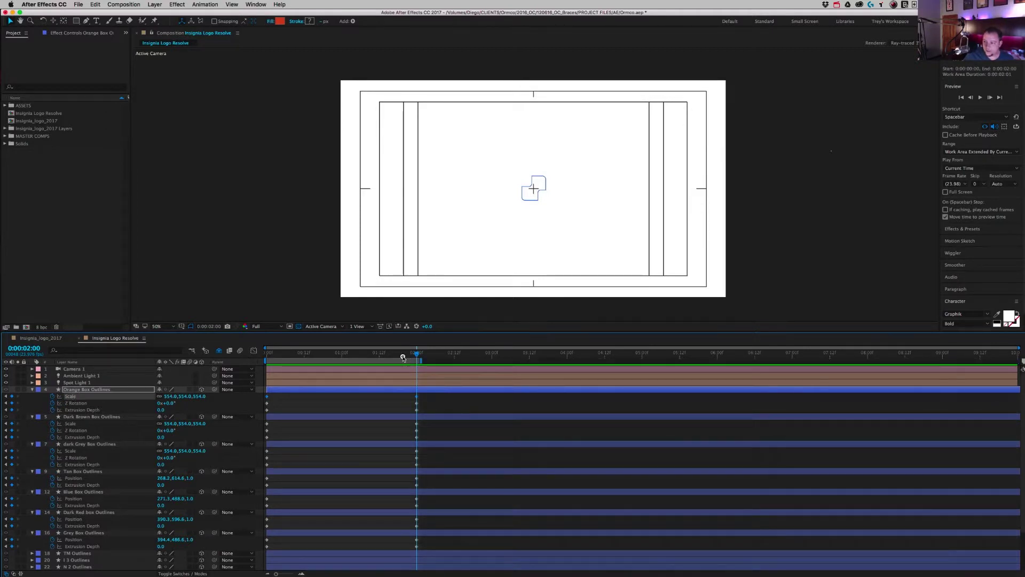
left_click_drag(403, 357, 286, 370)
left_click(253, 352)
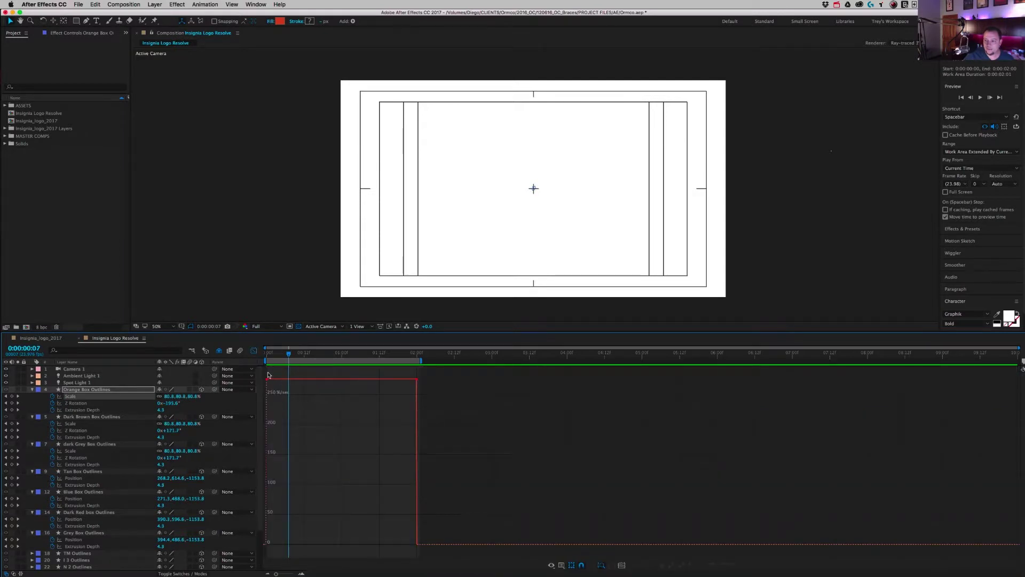
Preview the animation with only the Orange Box Outlines layer soloed and park the playhead at 0:00:01:08.
key("space")
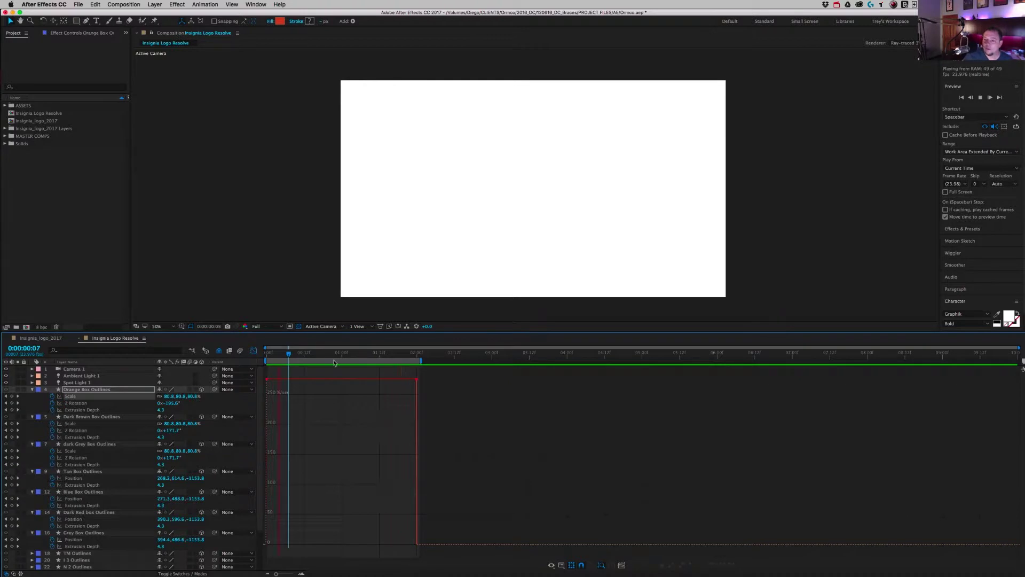
left_click(18, 391)
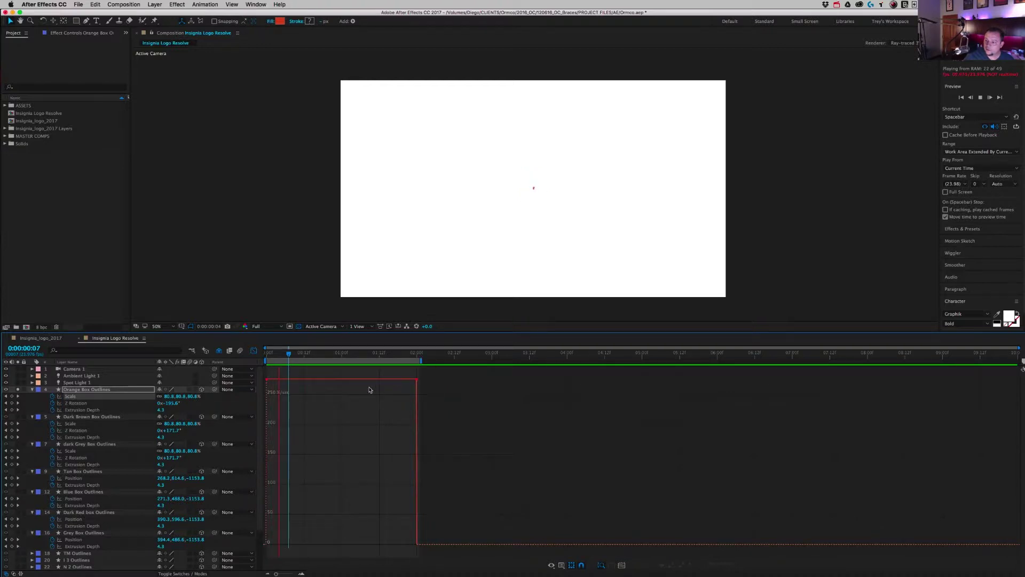
left_click_drag(302, 353, 364, 357)
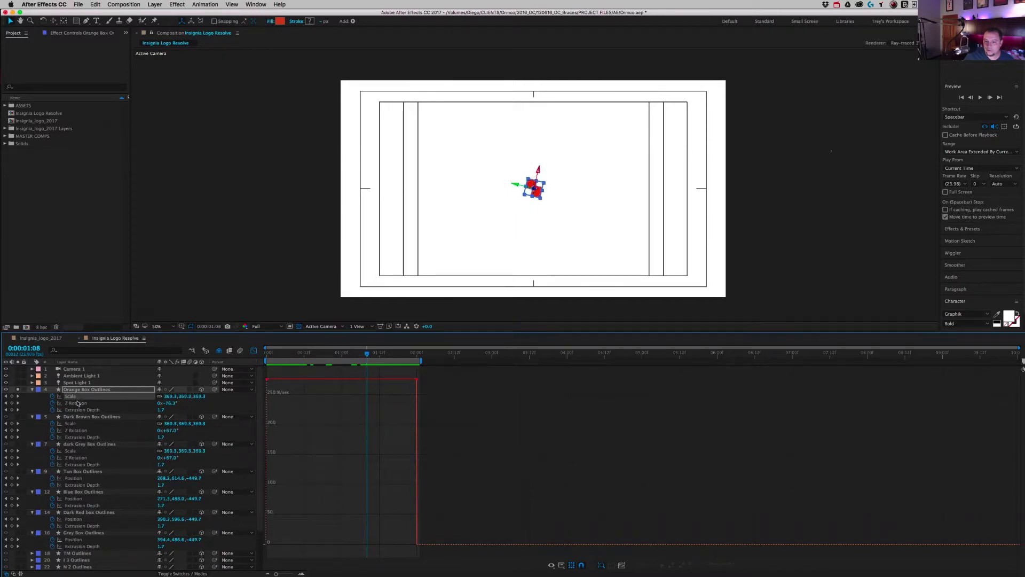
Ease the orange box's Z Rotation into its last keyframe at zero speed, extending the incoming handle back to about 0:00:01:08.
left_click(102, 401)
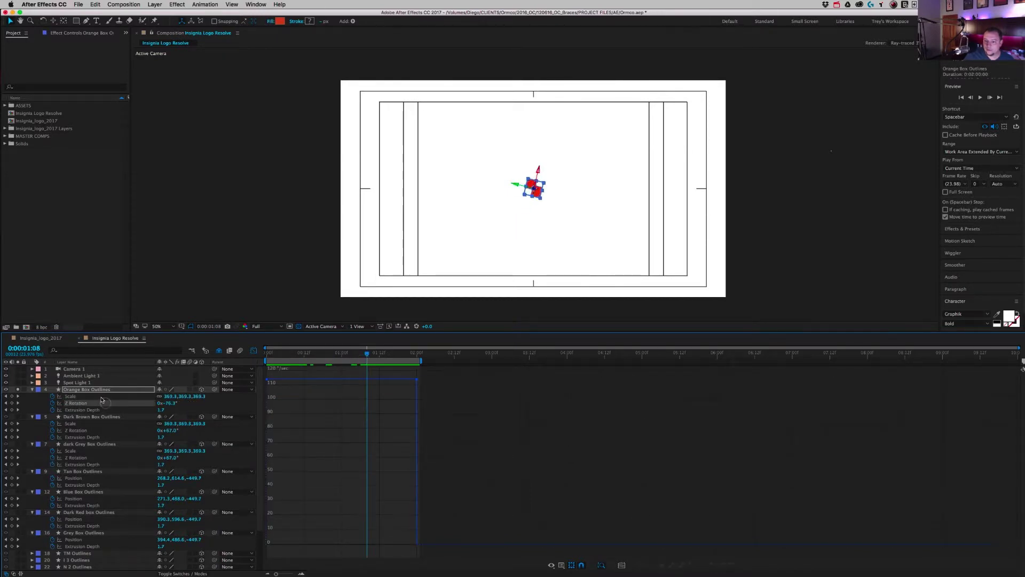
left_click(404, 380)
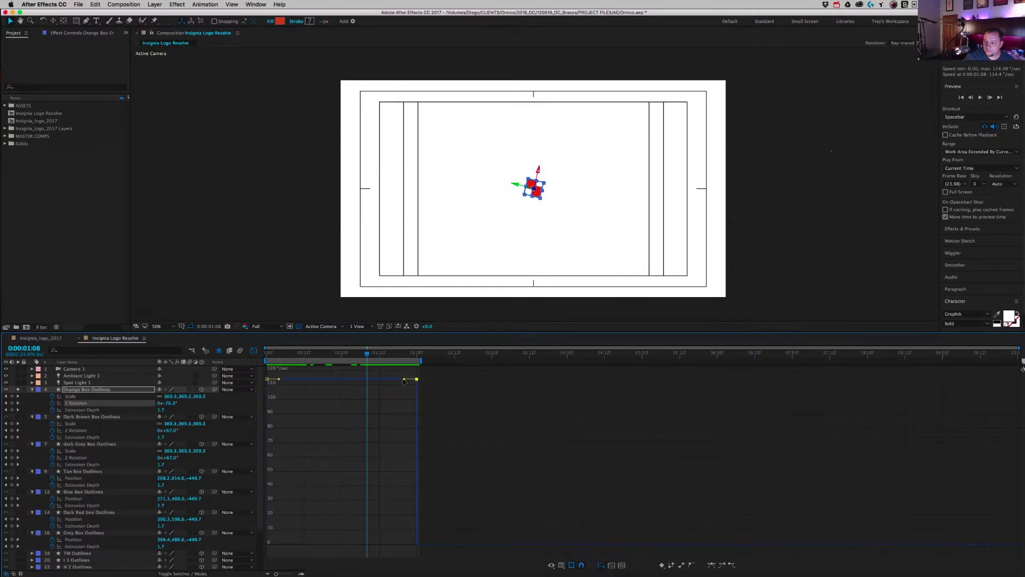
left_click_drag(404, 380, 367, 548)
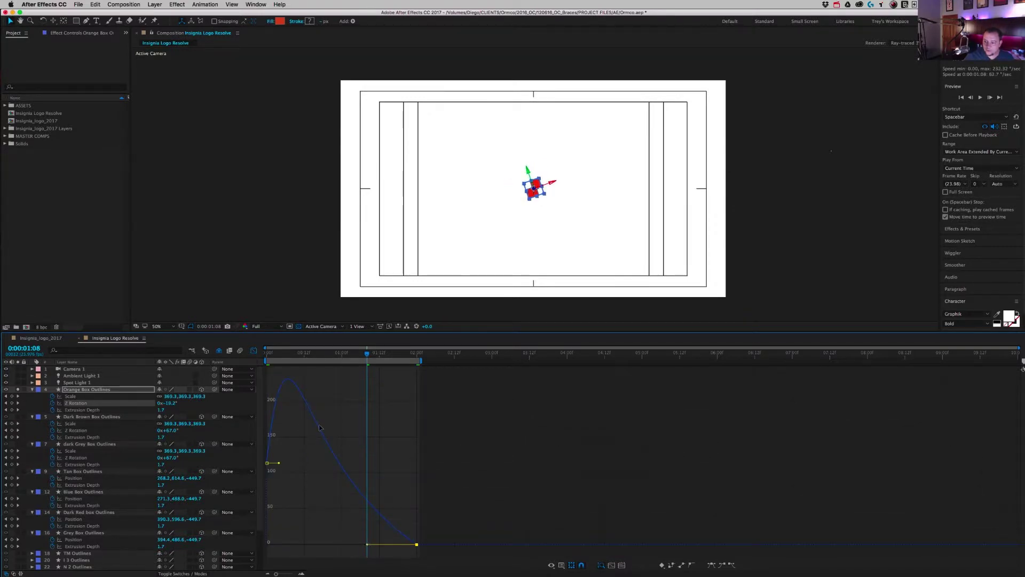
left_click(561, 565)
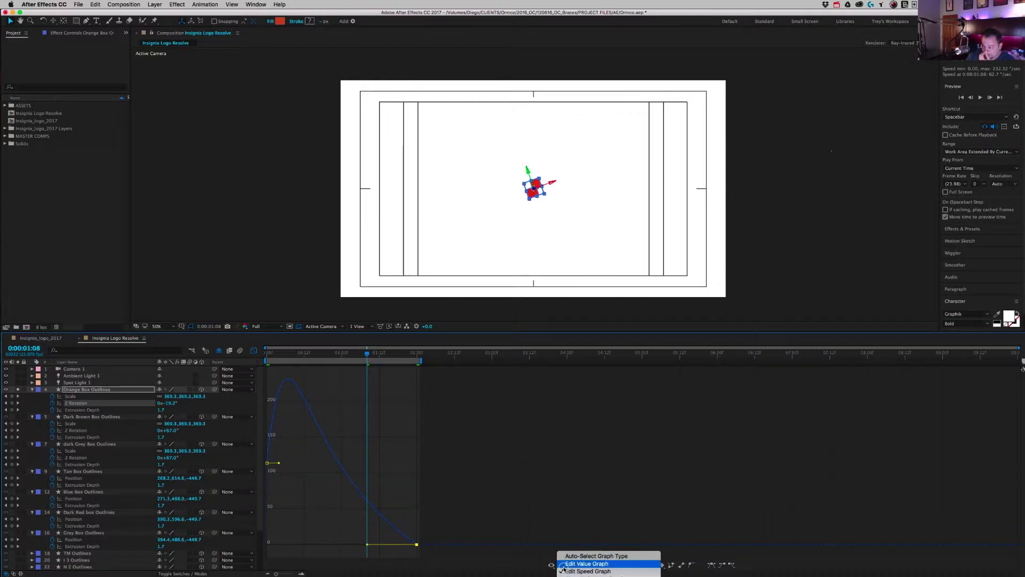
left_click(350, 413)
Preview the orange box's eased rotation from the start of the composition.
left_click_drag(278, 354, 252, 352)
key("space")
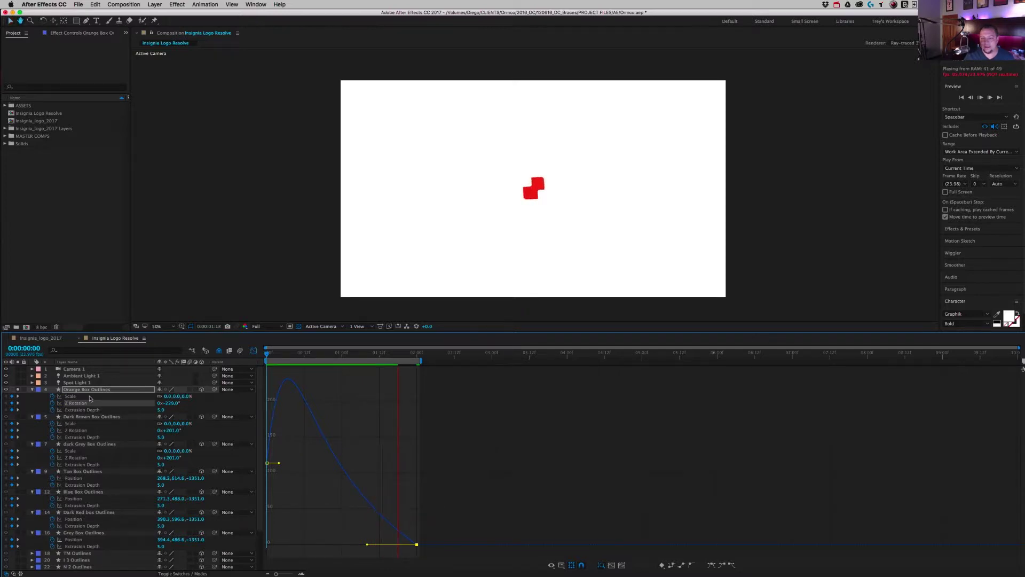
key("space")
Ease the orange box's Scale into its 0:00:02:00 keyframe at zero speed, with a long incoming handle matching its Z Rotation.
left_click(74, 396)
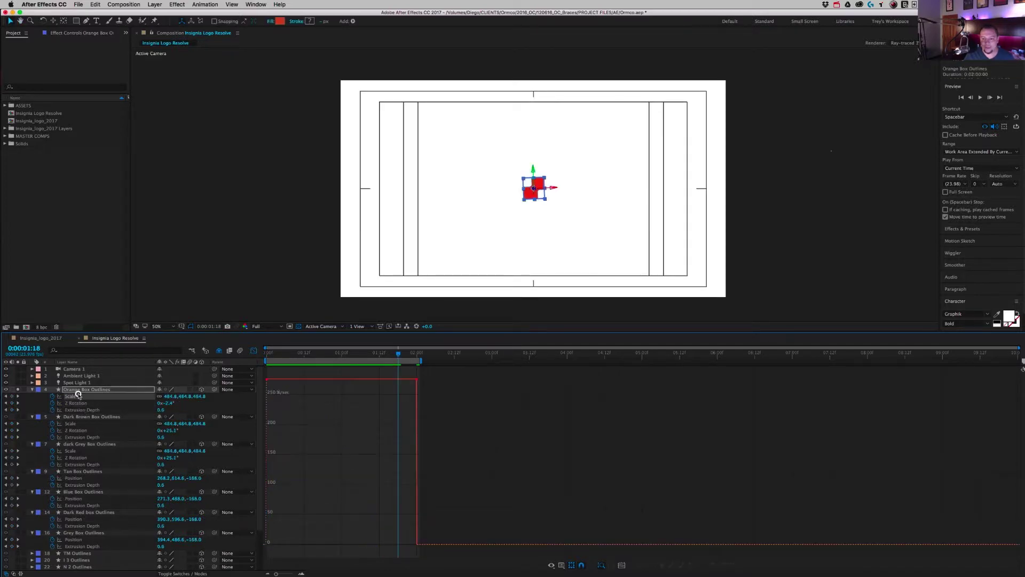
left_click(64, 402, "shift")
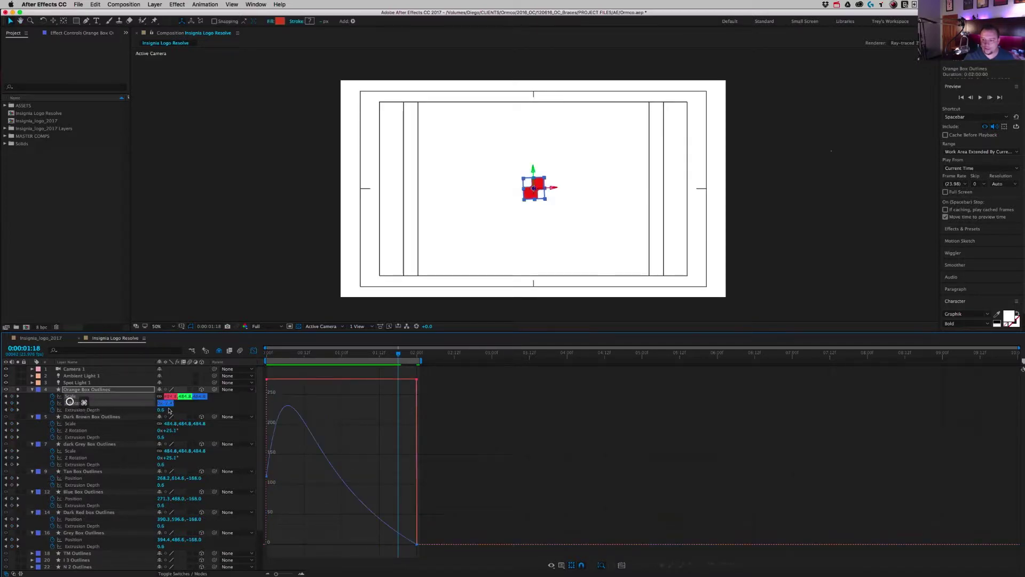
left_click(416, 380)
left_click_drag(404, 380, 368, 544)
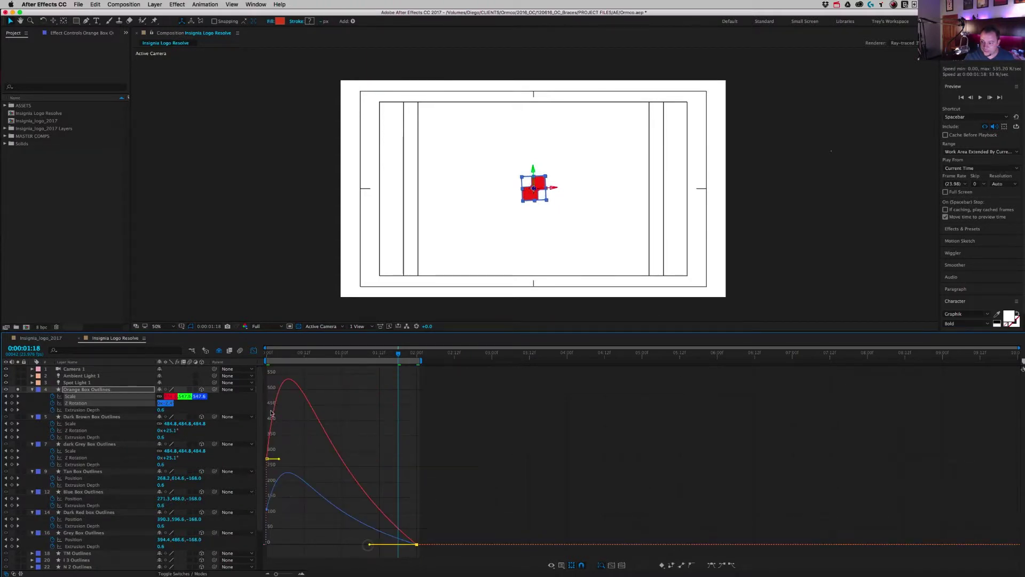
Inspect the peak of the orange box's speed curves at 0:00:00:07 and preview the animation from the start.
left_click(288, 355)
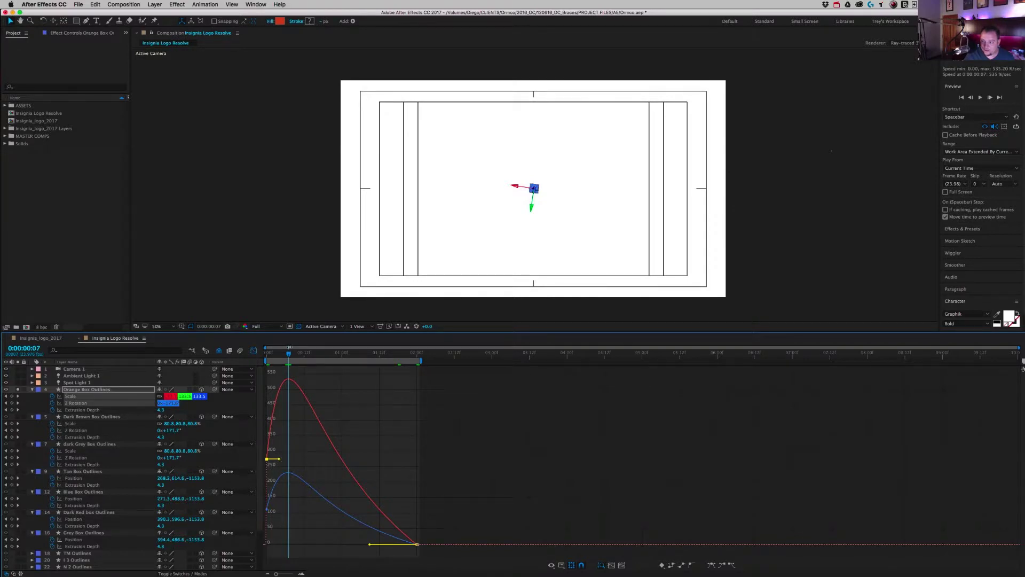
key("Home")
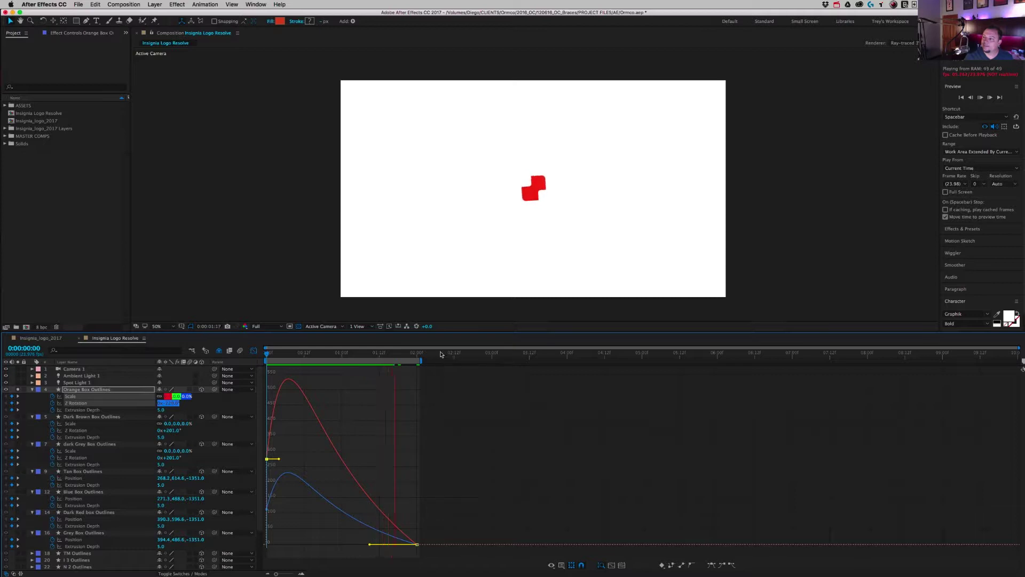
key("space")
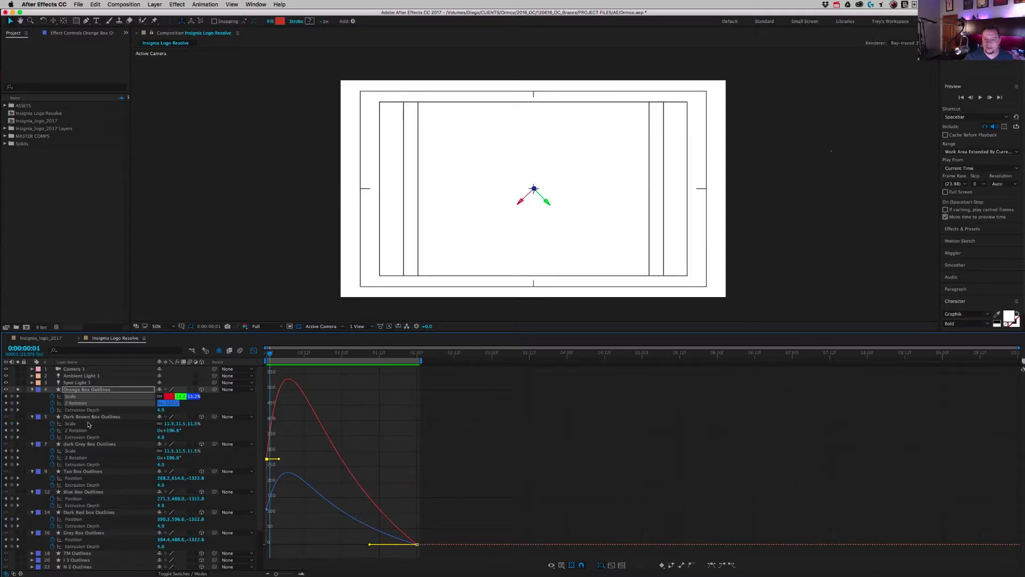
Compare the dark brown box's Scale and Z Rotation speed graphs with the orange box's Scale curve, marking its peak at 0:00:00:07.
left_click(88, 424)
left_click(85, 430, "shift")
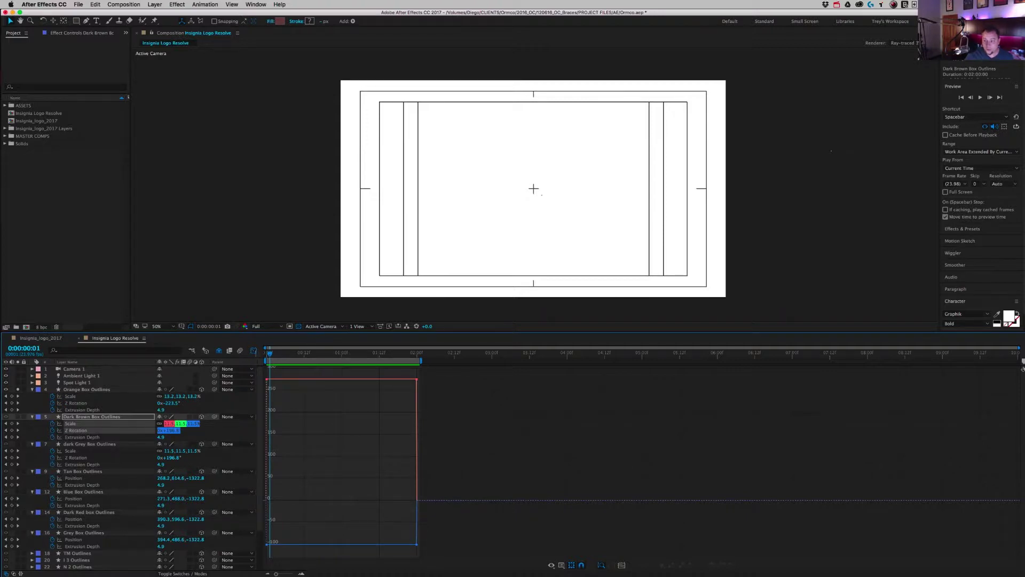
left_click(74, 395)
left_click_drag(287, 355, 289, 355)
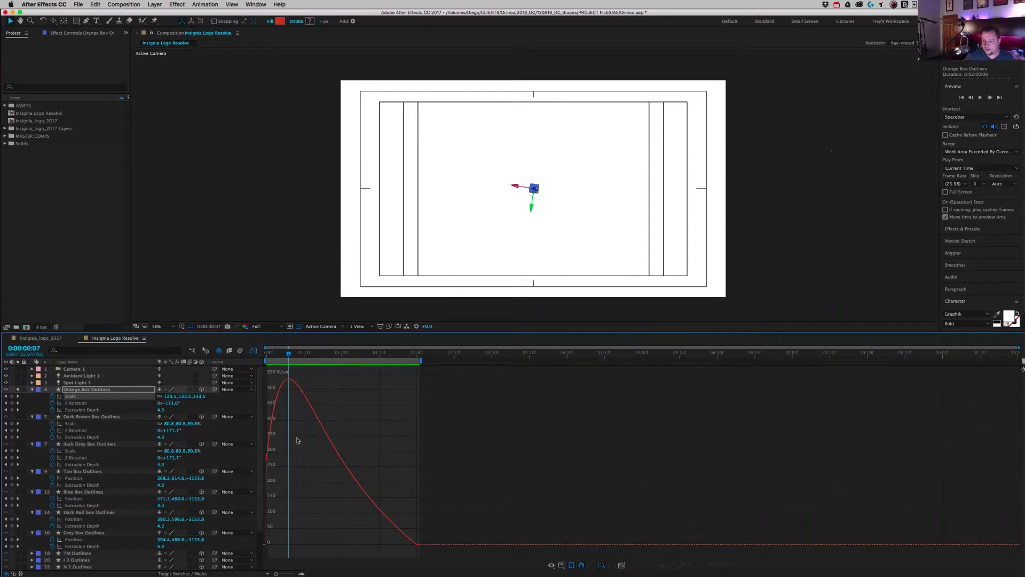
Ease the Scale of the dark brown and dark grey boxes into their last keyframes at zero speed with long incoming handles.
left_click(78, 423)
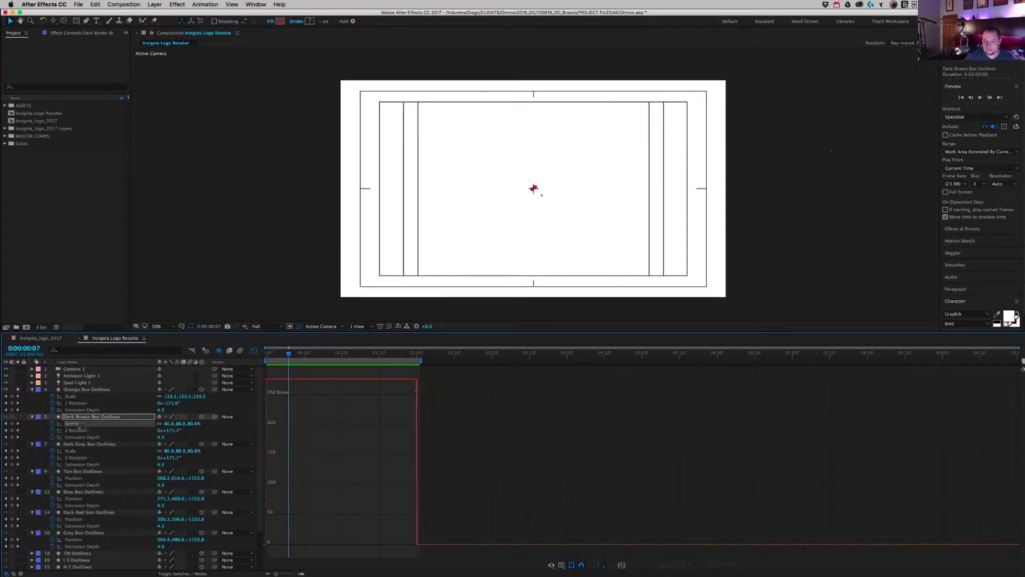
left_click_drag(399, 386, 362, 543)
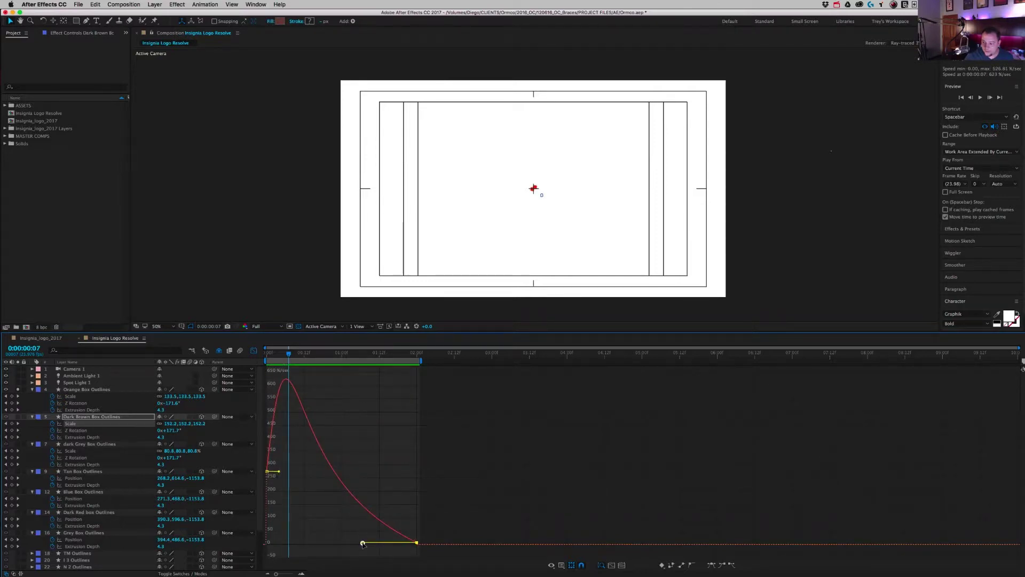
left_click_drag(363, 543, 364, 544)
left_click(77, 452, "shift")
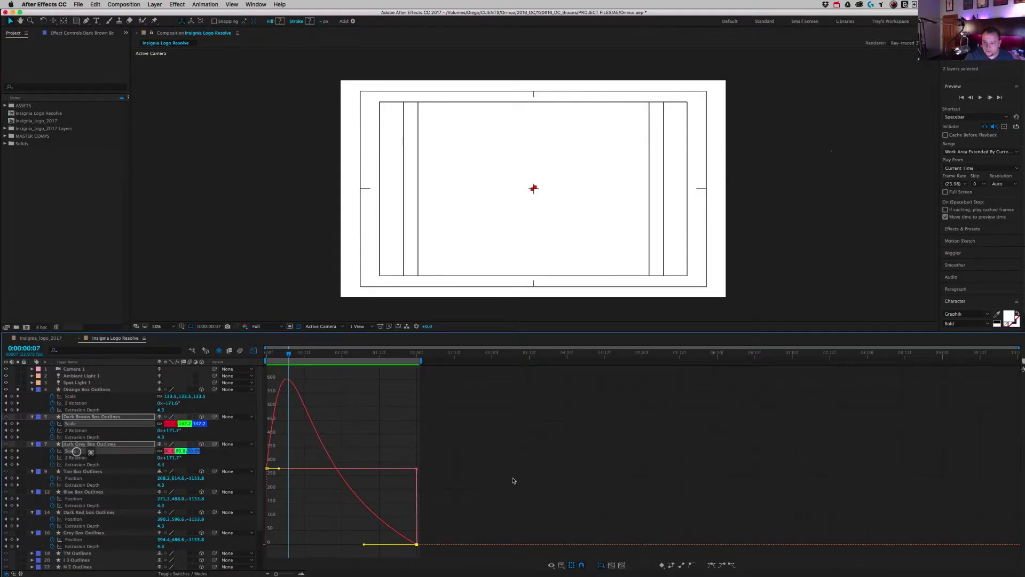
left_click_drag(404, 469, 364, 544)
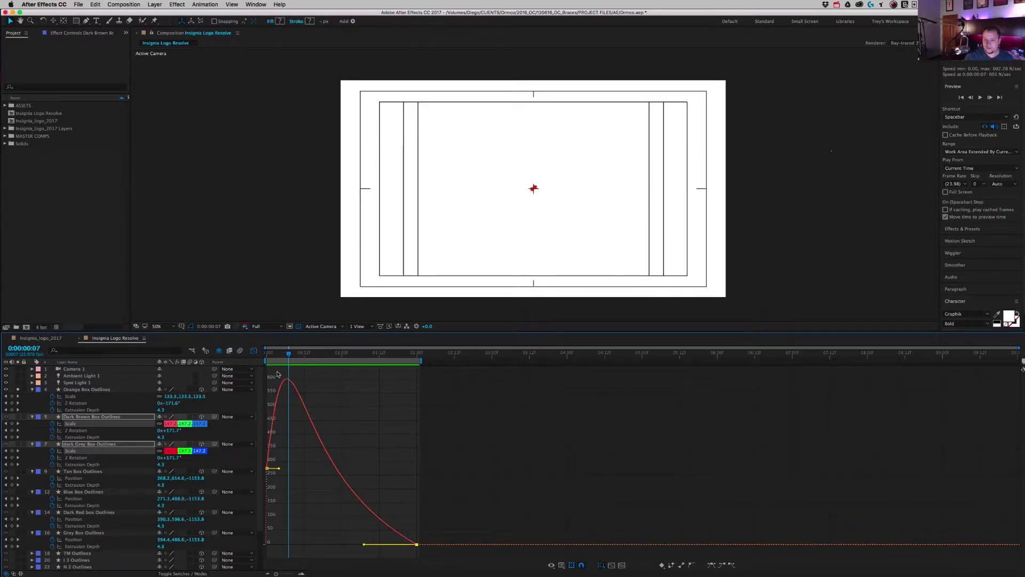
Ease the Z Rotation of the dark brown and dark grey boxes into their last keyframes at zero speed and preview the result.
left_click(76, 430)
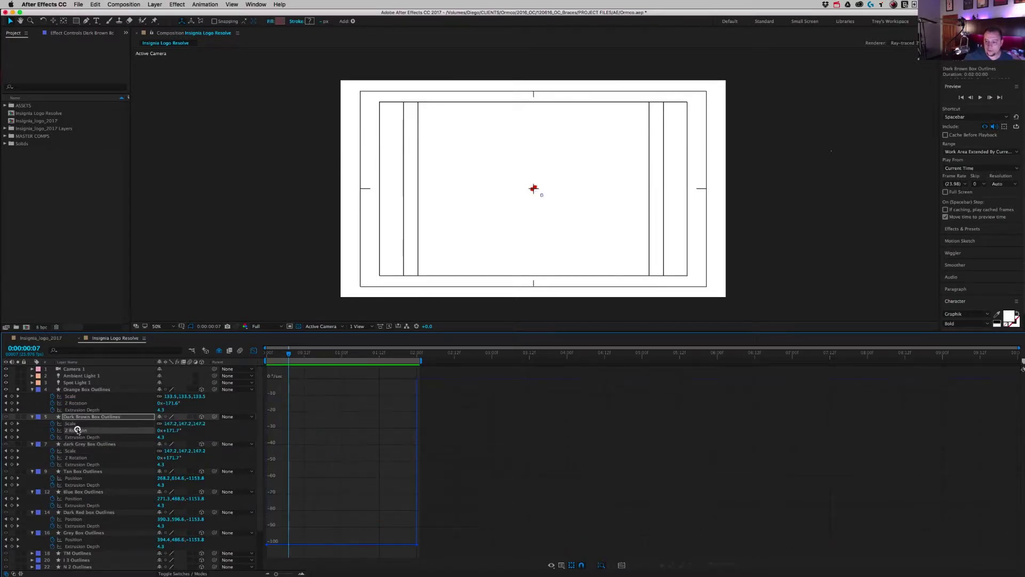
left_click(75, 458, "shift")
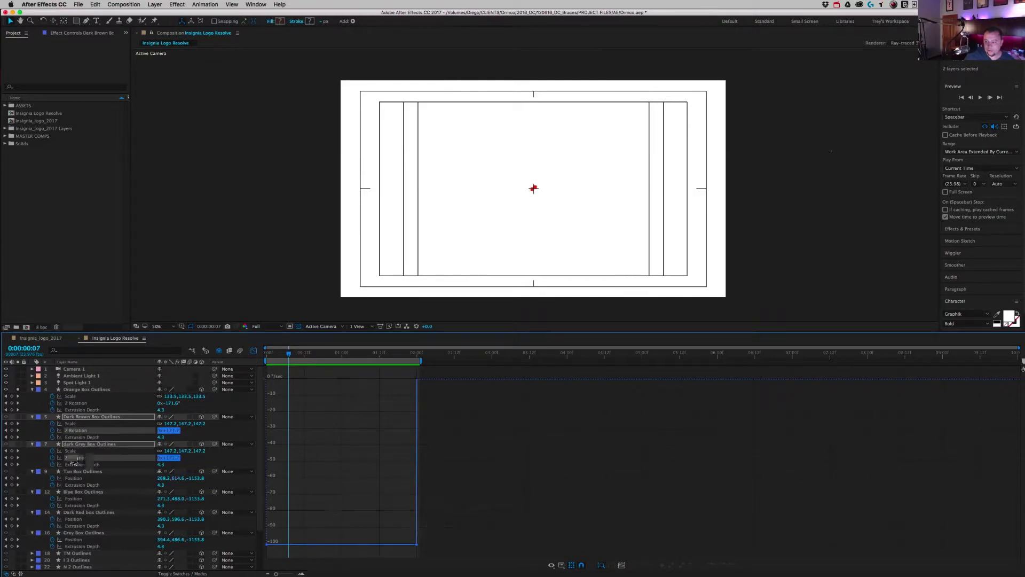
left_click_drag(416, 544, 366, 383)
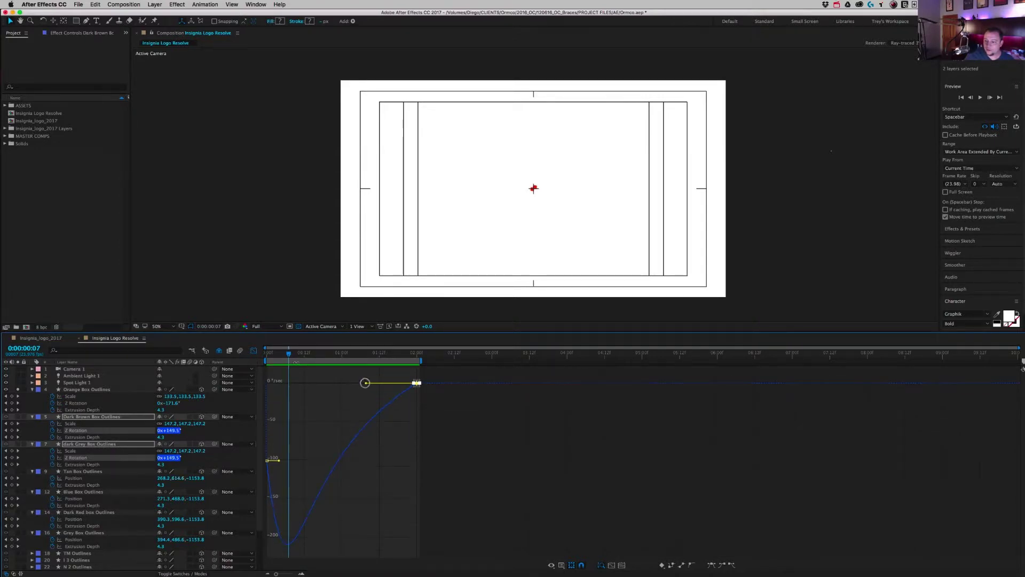
key("Home")
key("space")
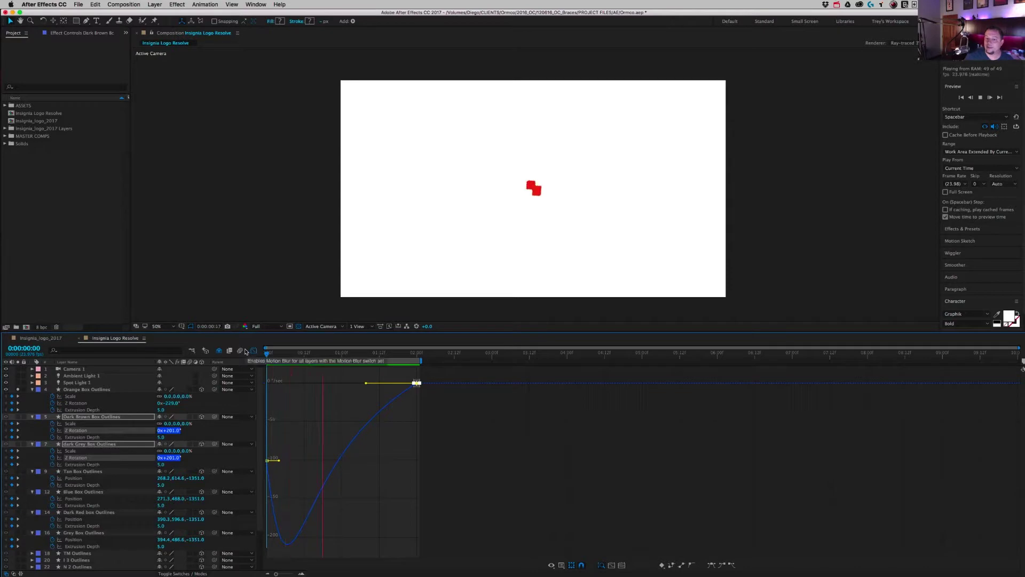
Deselect the layers, return to the first frame, and preview the eased motion of the three centre boxes.
key("space")
left_click(17, 416)
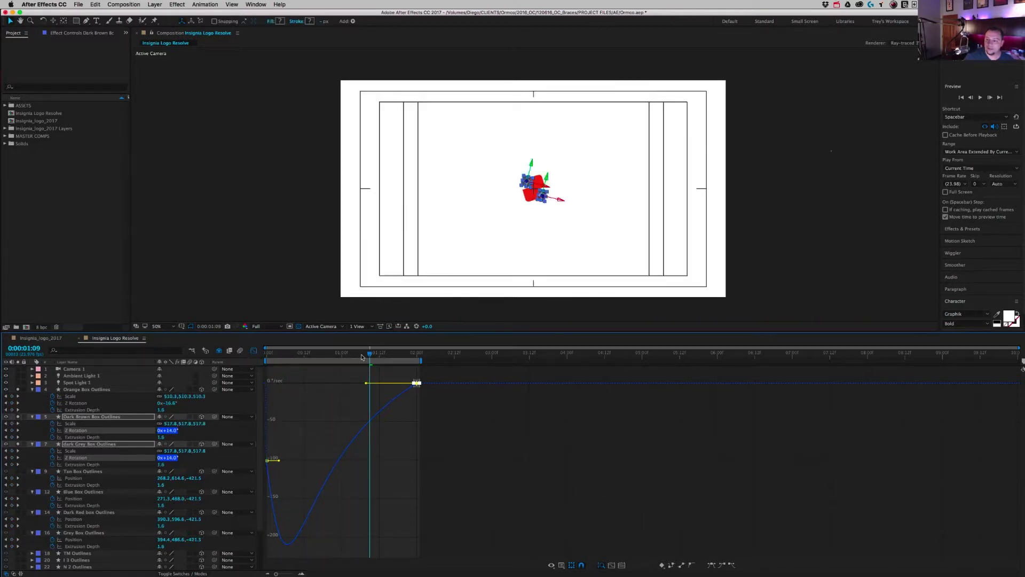
left_click_drag(369, 354, 191, 342)
key("super+shift+a")
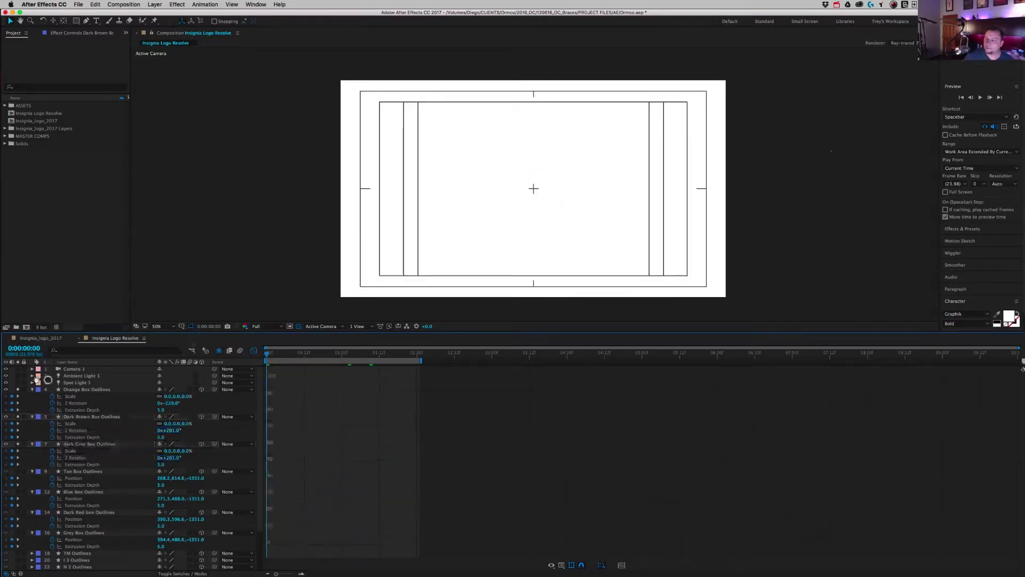
key("space")
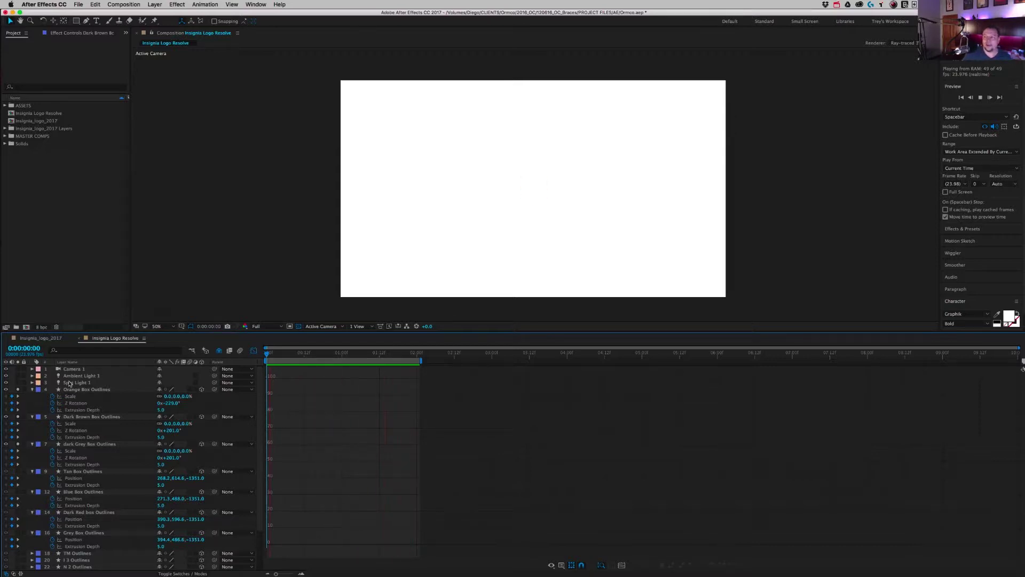
key("space")
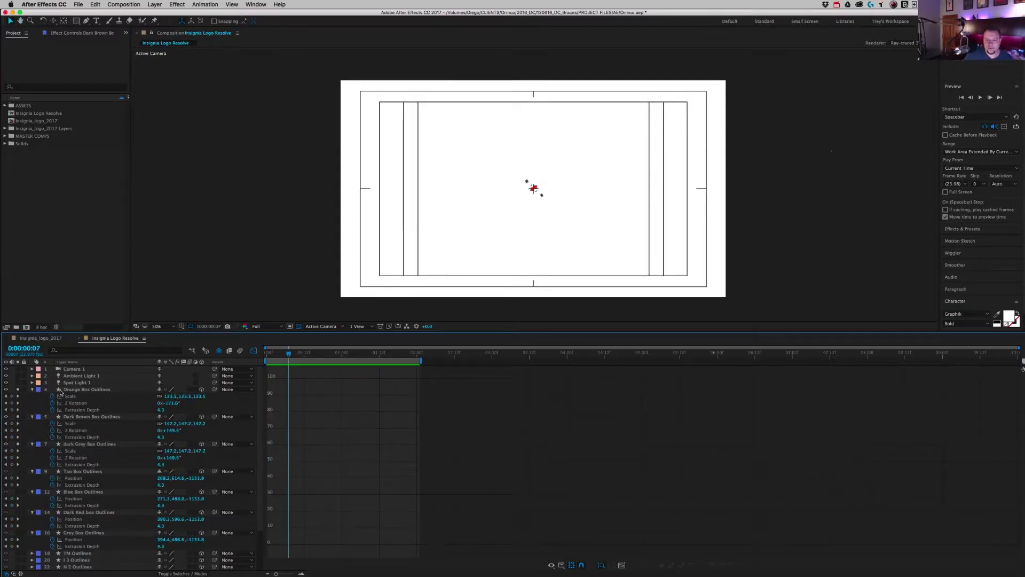
Turn off solo for the orange, dark brown and dark grey box layers and collapse their properties.
left_click(60, 390)
left_click(90, 444, "shift")
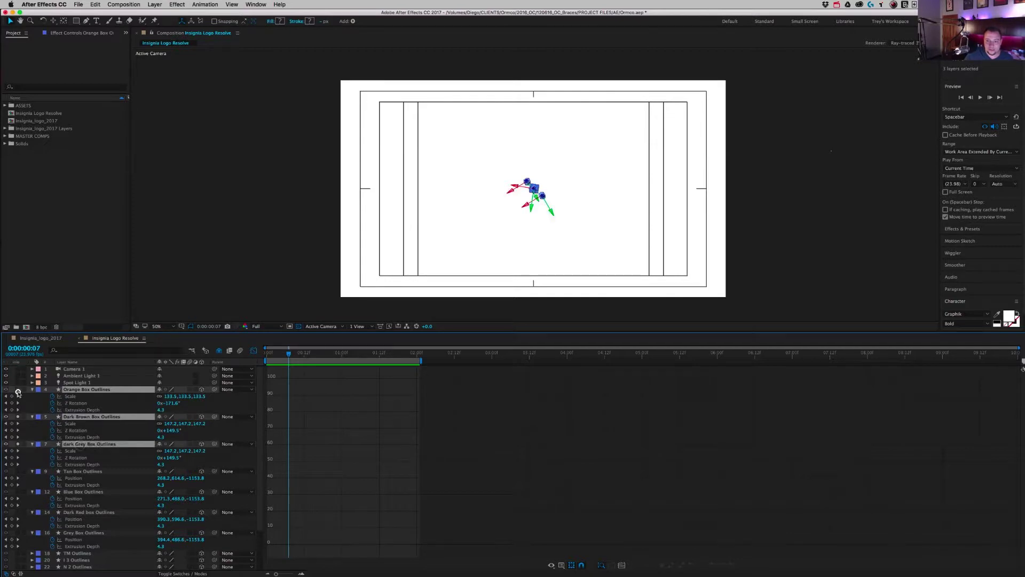
left_click(18, 390)
left_click(33, 390)
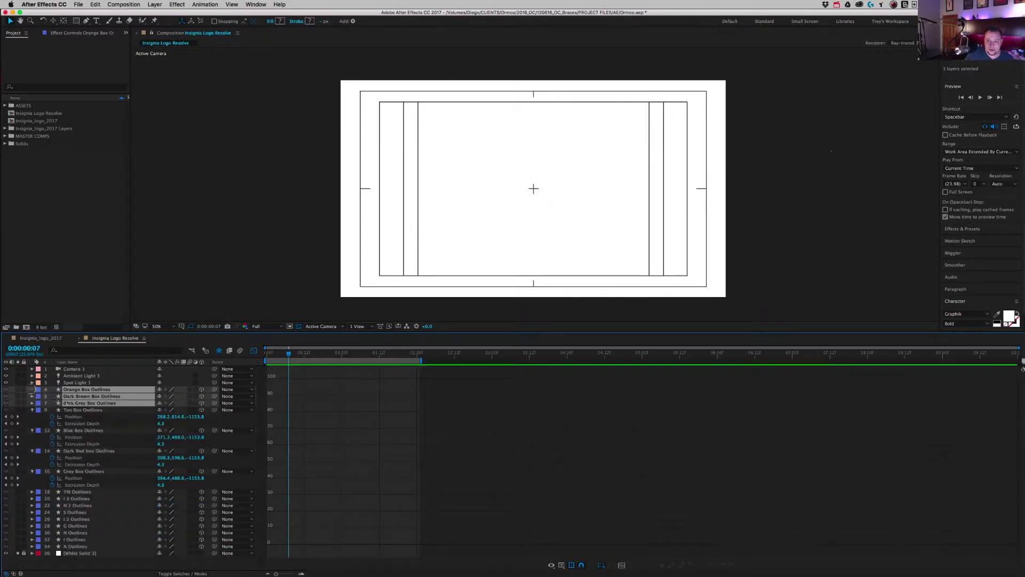
Solo all seven box layers, including tan, blue, dark red and grey, and preview them from the first frame.
left_click(79, 410)
left_click(84, 472, "shift")
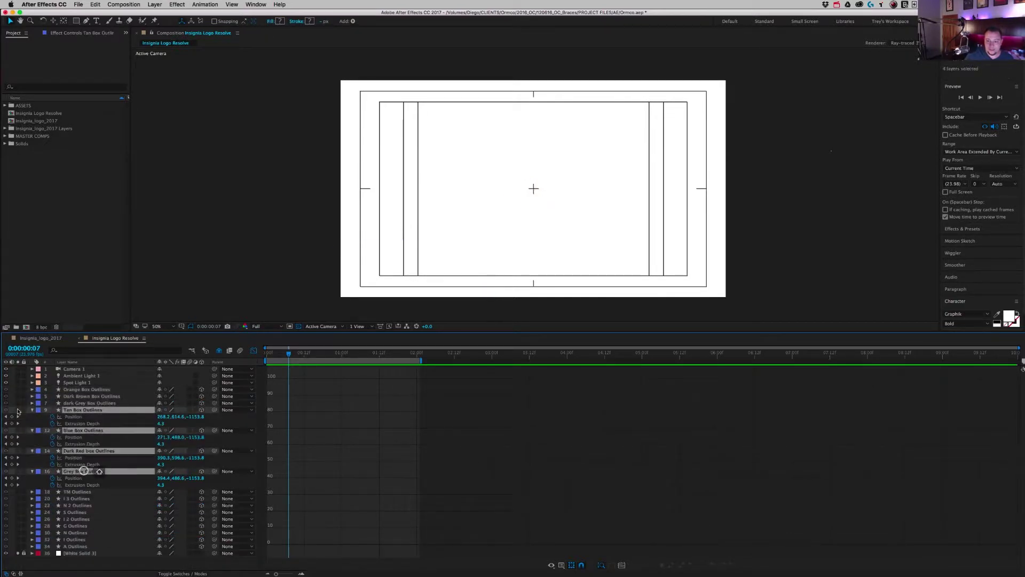
left_click_drag(19, 390, 20, 411)
key("Home")
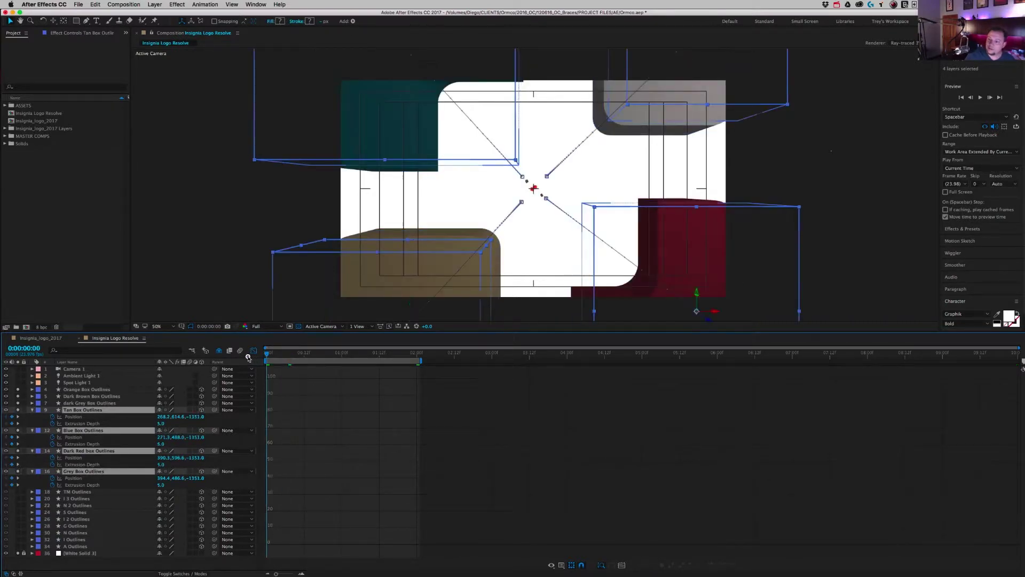
key("space")
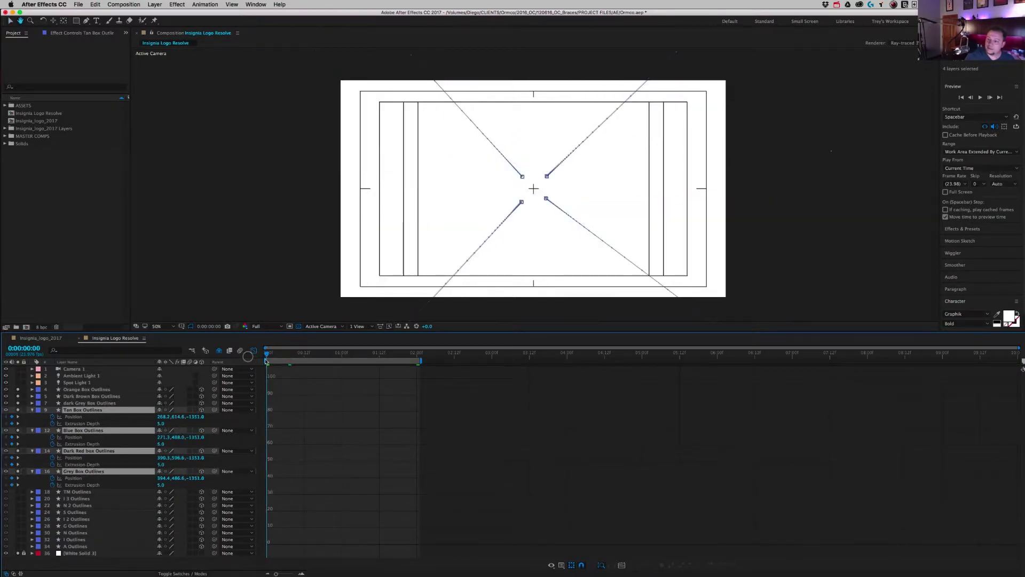
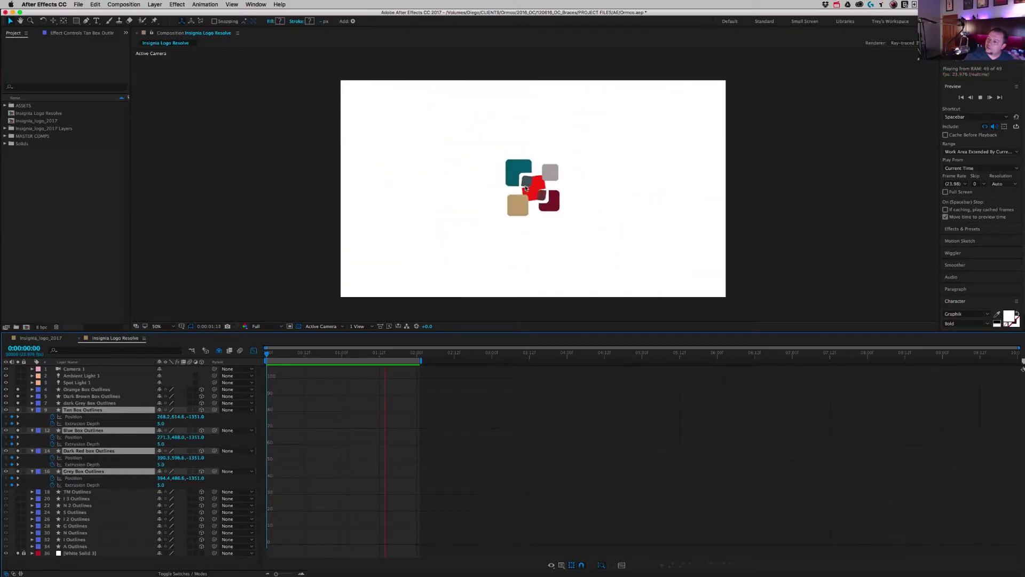
key("space")
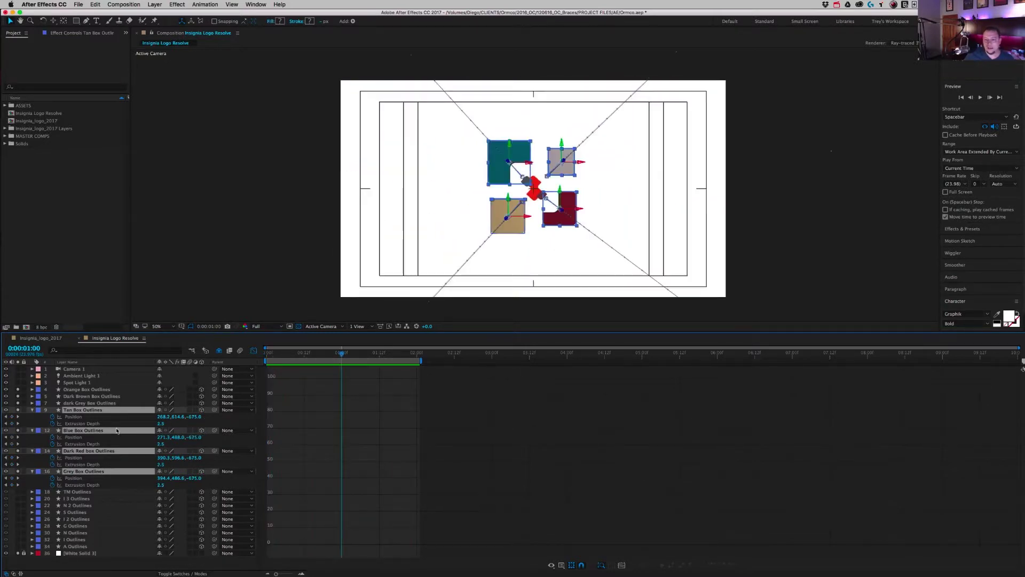
Ease the four outer boxes' Position out of the first keyframe from zero speed, and lower the last keyframe's speed with a short incoming handle.
left_click(83, 417)
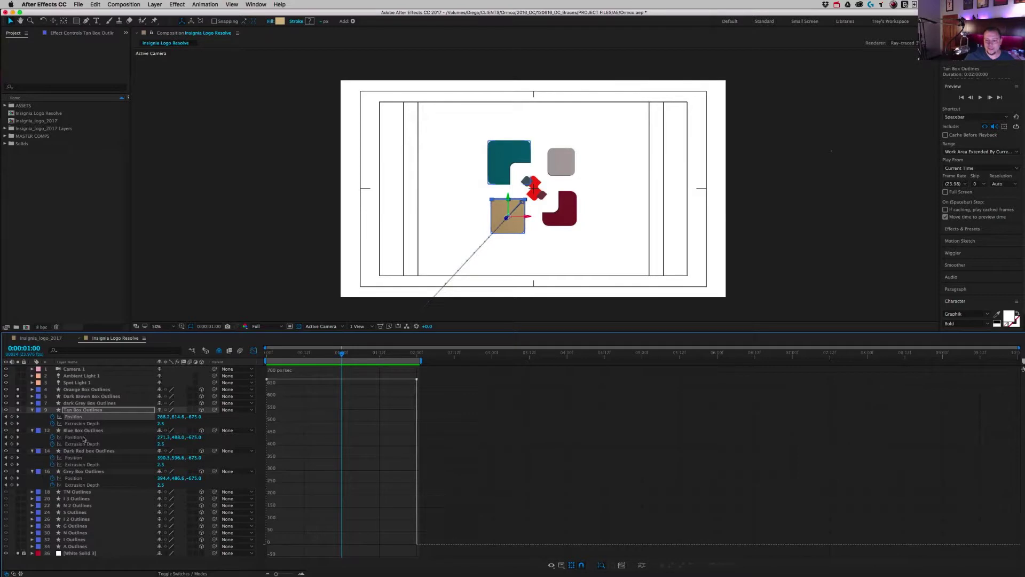
left_click(83, 437, "shift")
left_click(85, 458, "shift")
left_click(83, 478, "shift")
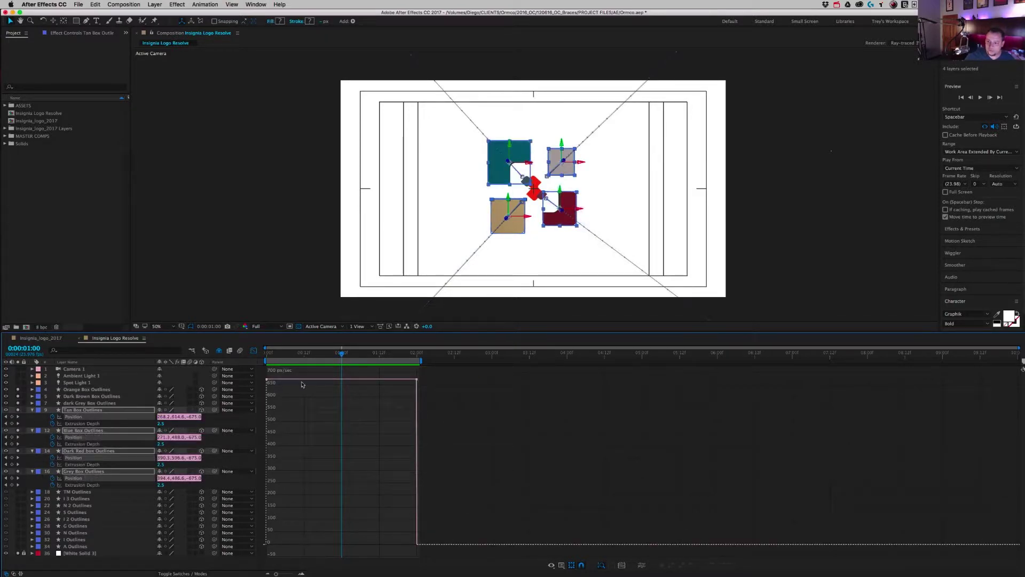
left_click(267, 382)
left_click_drag(279, 401, 307, 542)
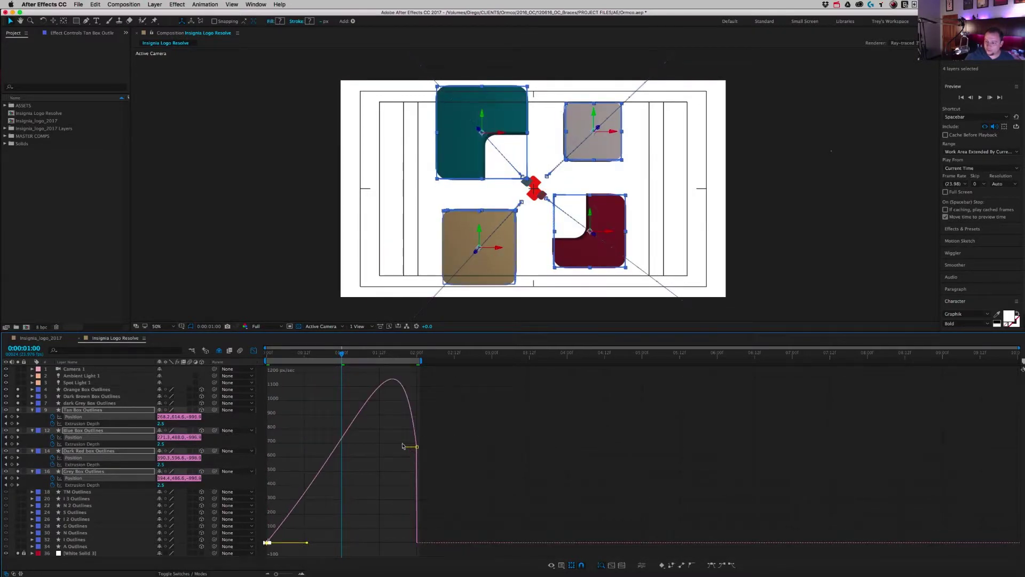
left_click_drag(414, 433, 416, 520)
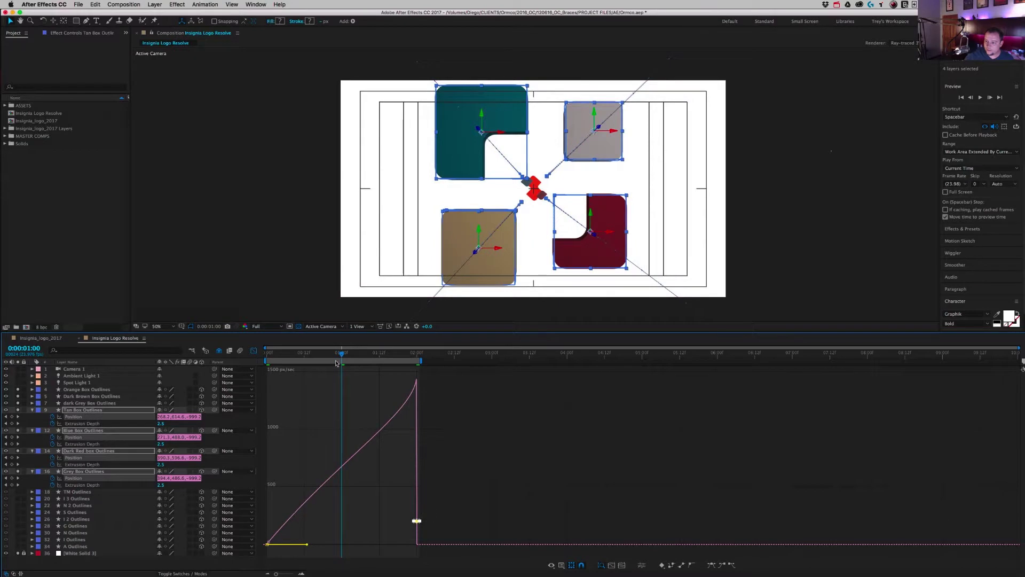
Preview the outer boxes' motion from the start, and extend the work area past the last box keyframes for another preview.
left_click_drag(336, 363, 222, 356)
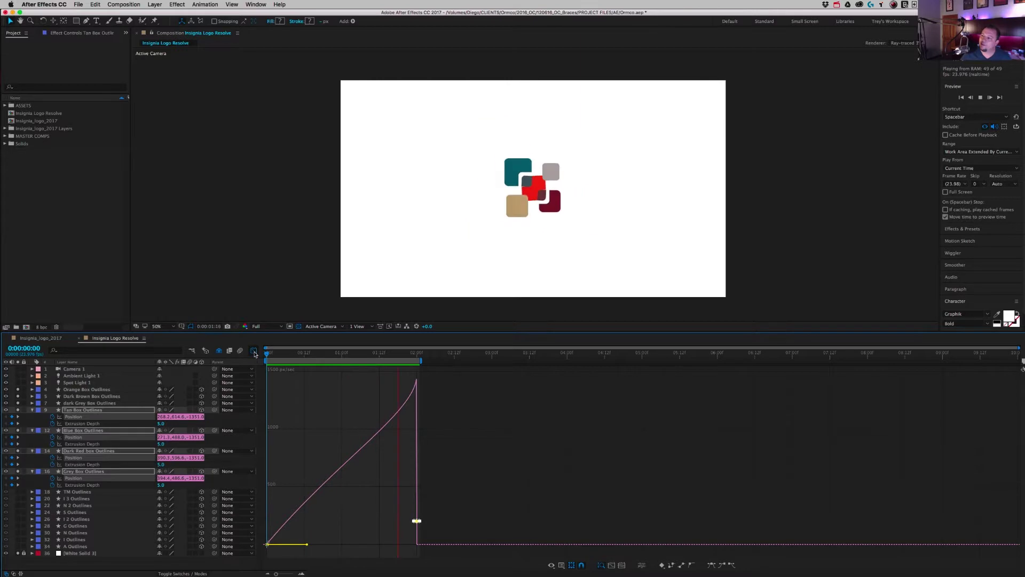
key("space")
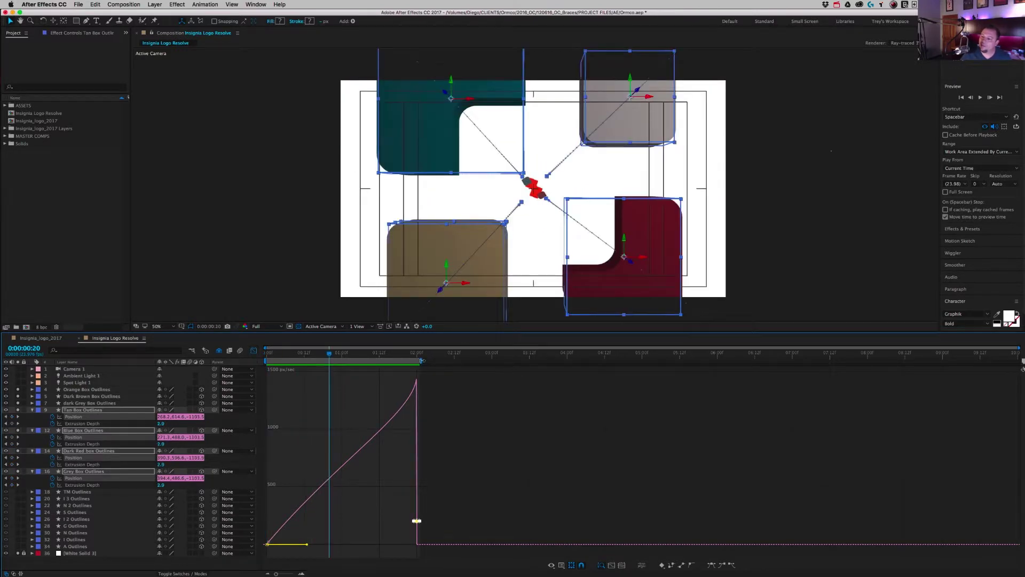
left_click_drag(422, 361, 466, 362)
key("space")
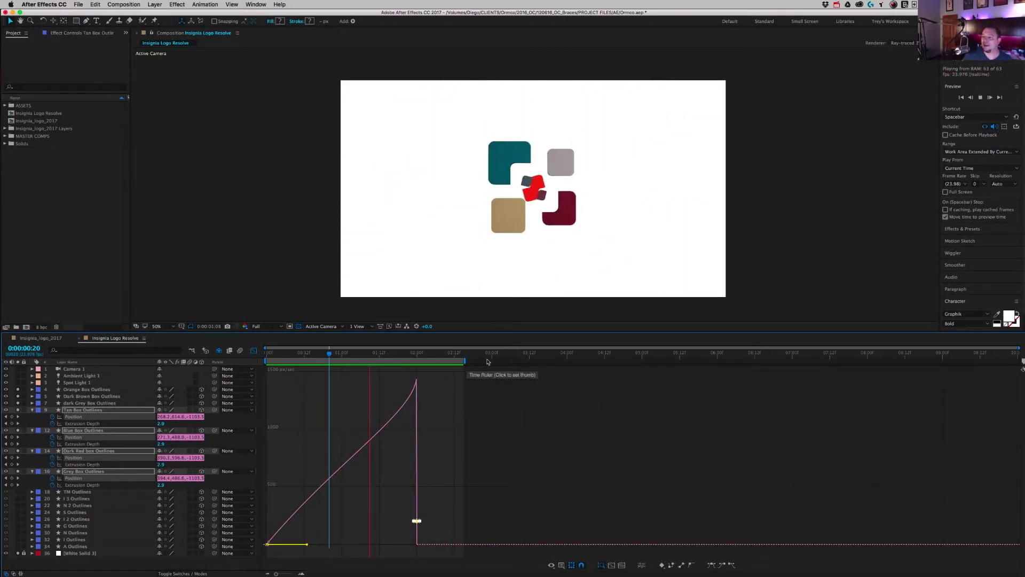
key("space")
Delay Camera 1's Point of Interest and Position keyframes so the last pair sits at 0:00:04:22, and preview the animation.
left_click(79, 370)
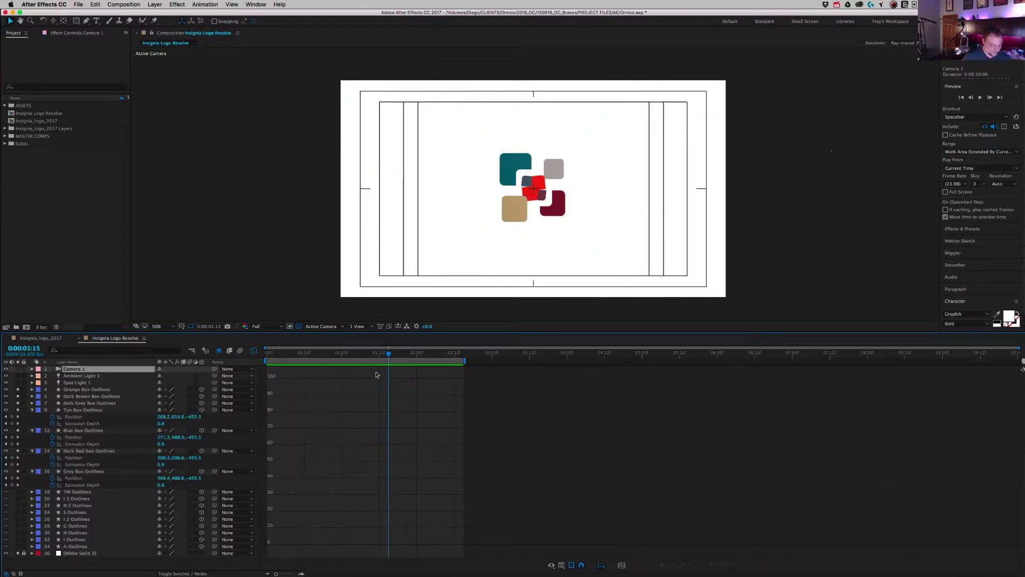
left_click(255, 351)
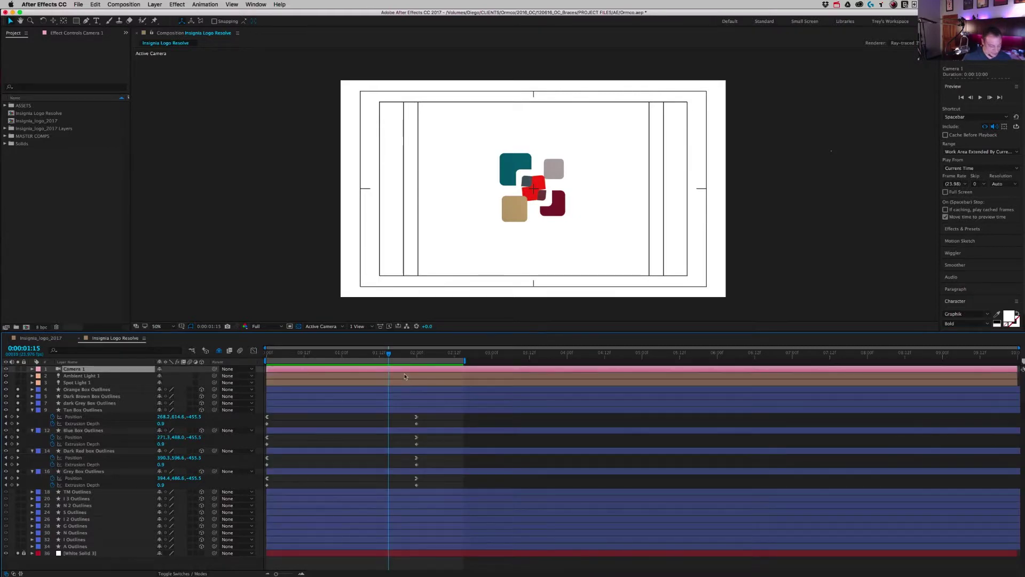
key("u")
left_click_drag(401, 380, 658, 391)
left_click_drag(569, 378, 636, 379)
key("space")
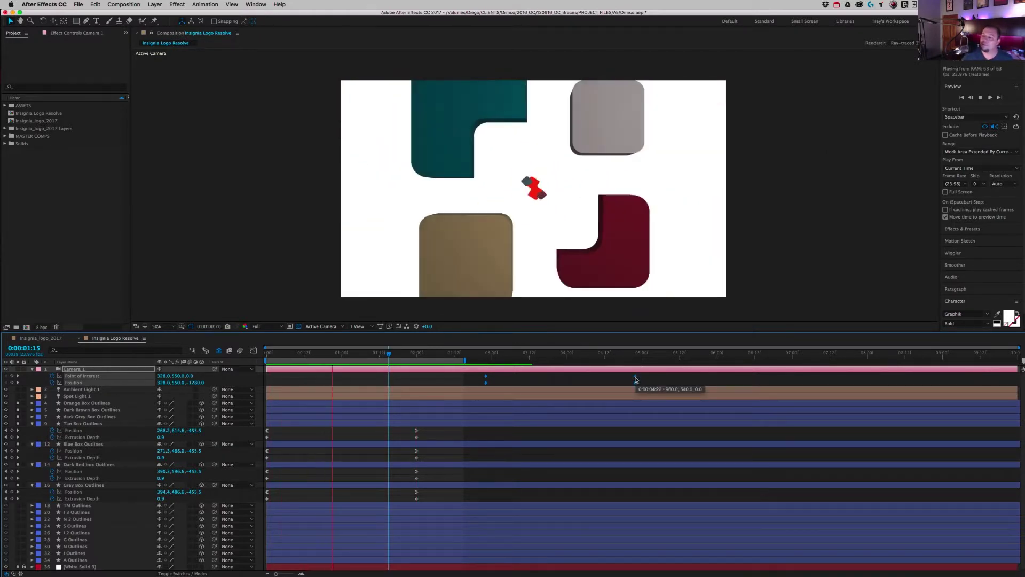
key("space")
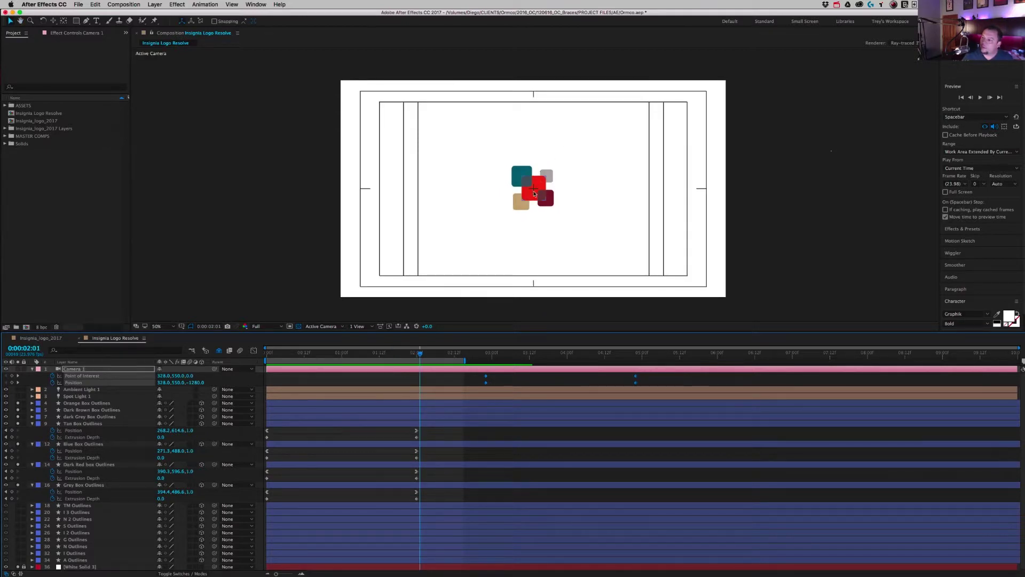
Step through the frames from 0:00:01:19 to 0:00:02:00 to examine how the outer boxes settle around the centre boxes.
key("Page_Up")
key("Page_Up")
key("Page_Up")
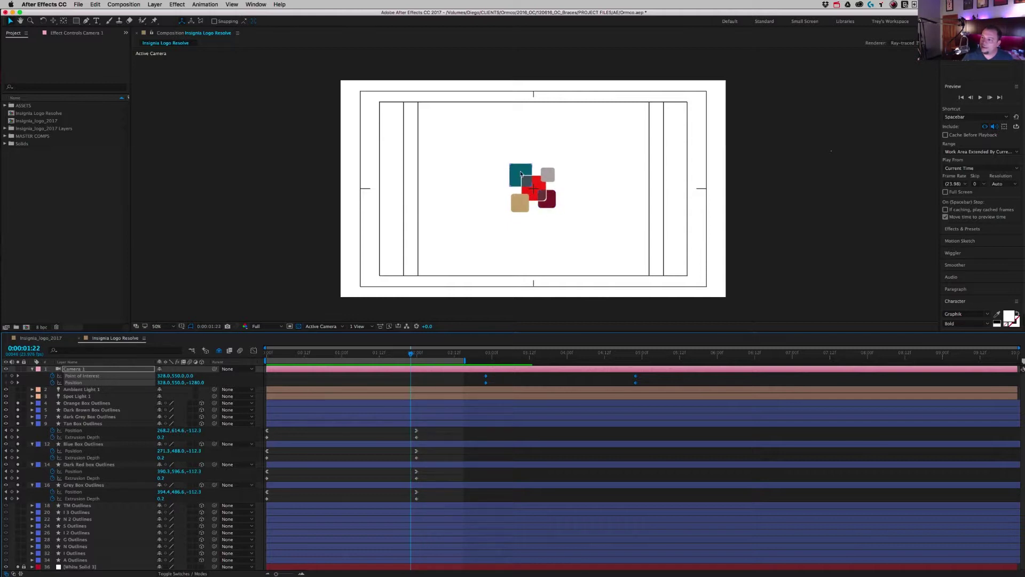
key("Page_Down")
key("Page_Down")
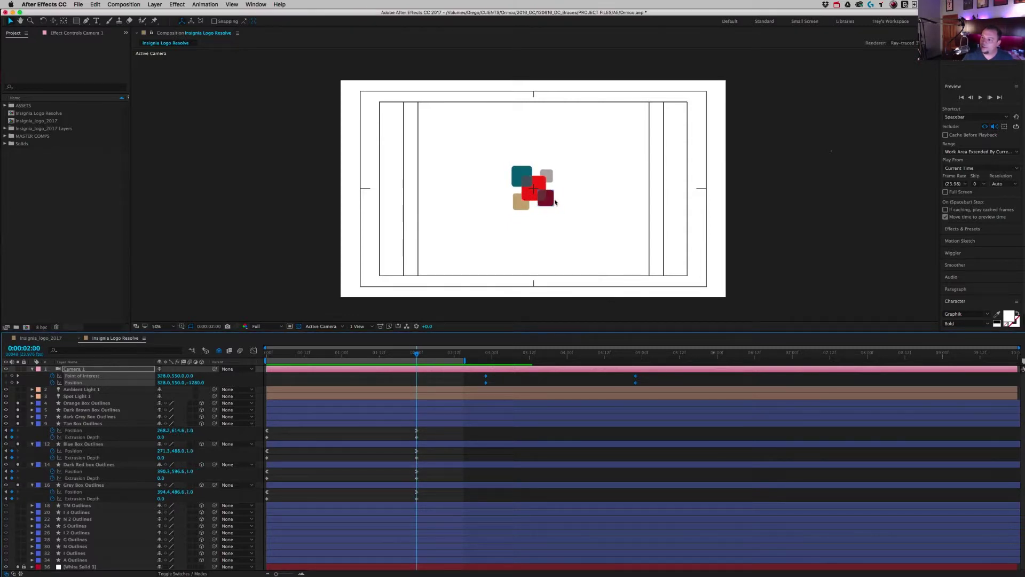
key("Page_Up")
key("Page_Up")
key("Page_Up")
key("Page_Up")
key("Page_Up")
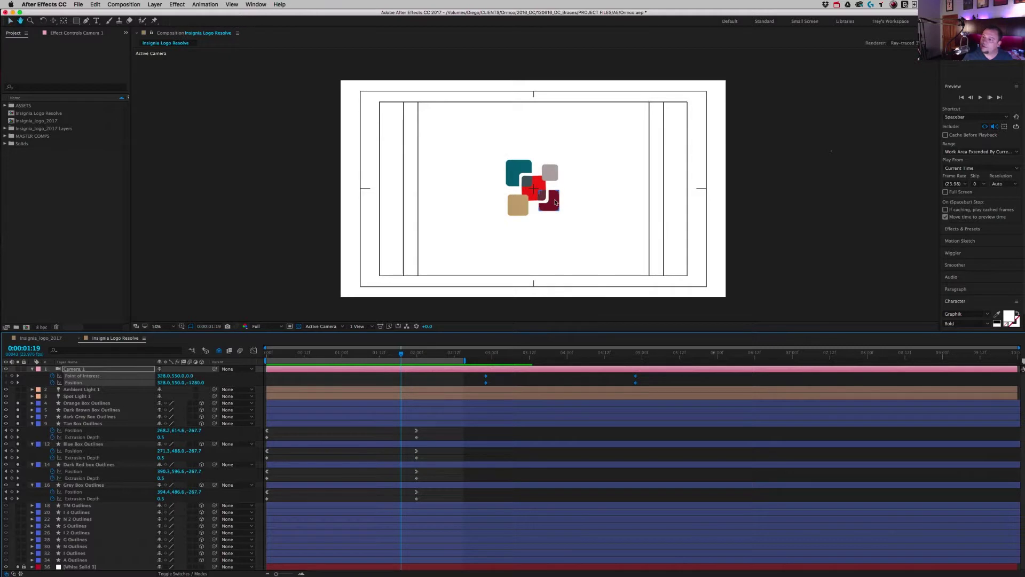
key("Home")
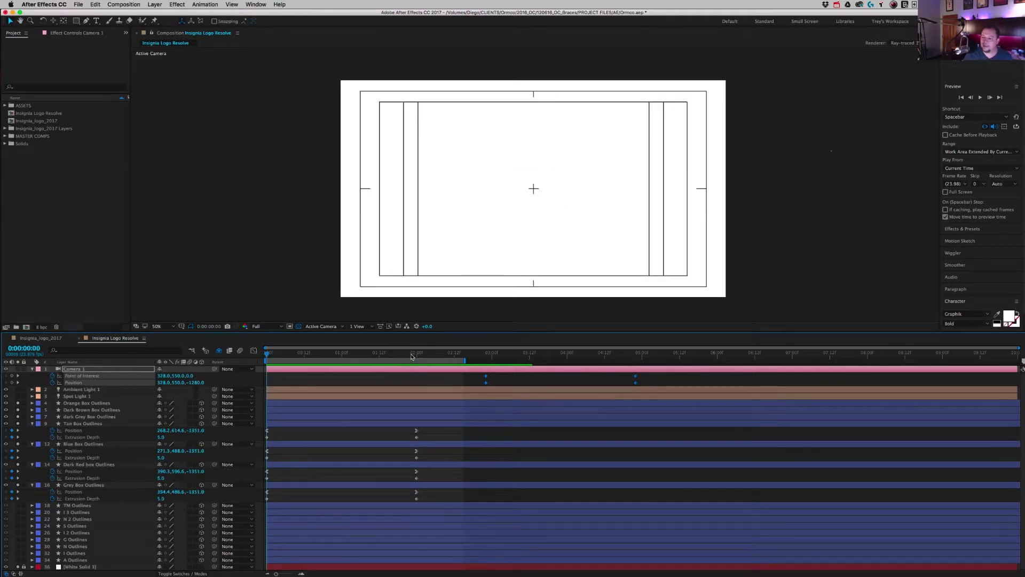
left_click(415, 355)
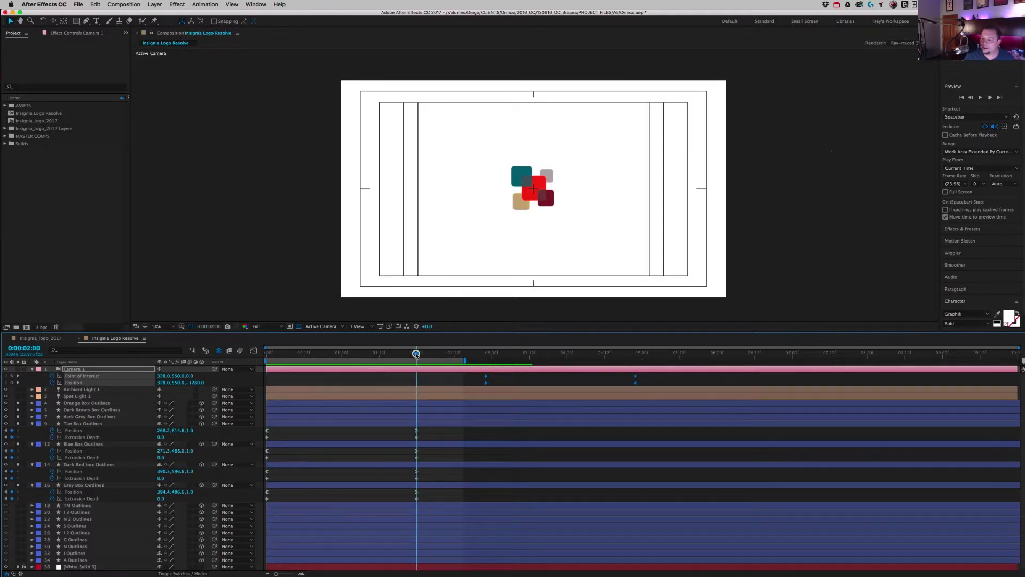
left_click_drag(416, 354, 406, 355)
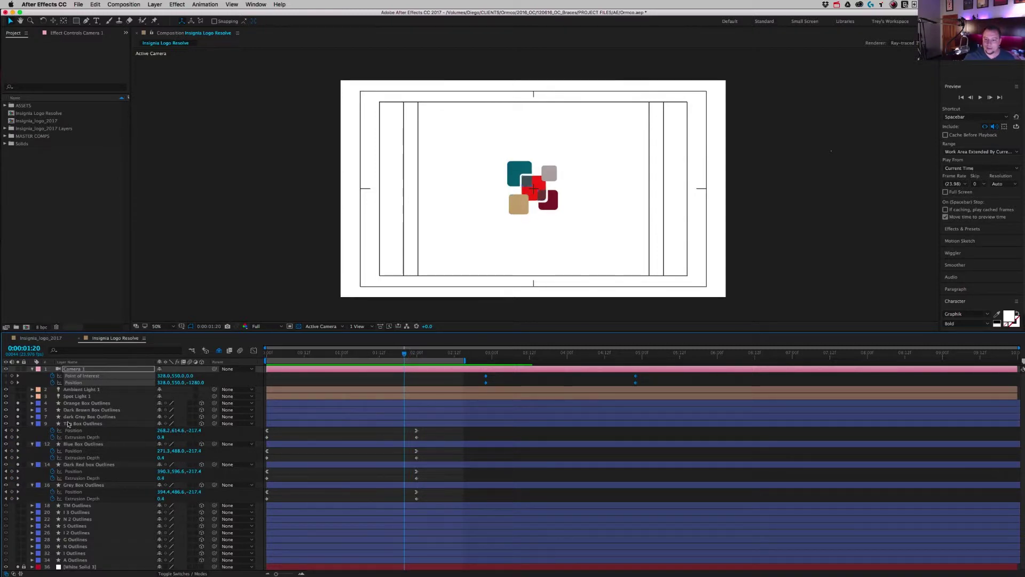
Collapse all layer properties and reveal the keyframed properties of only the seven box layers.
key("super+a")
left_click(32, 424)
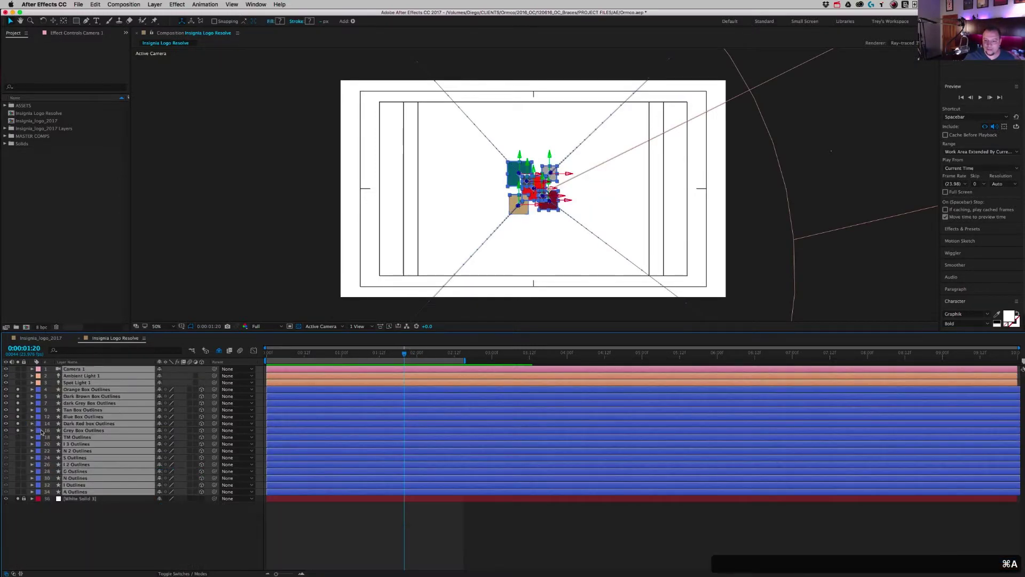
left_click(128, 540)
left_click(82, 430)
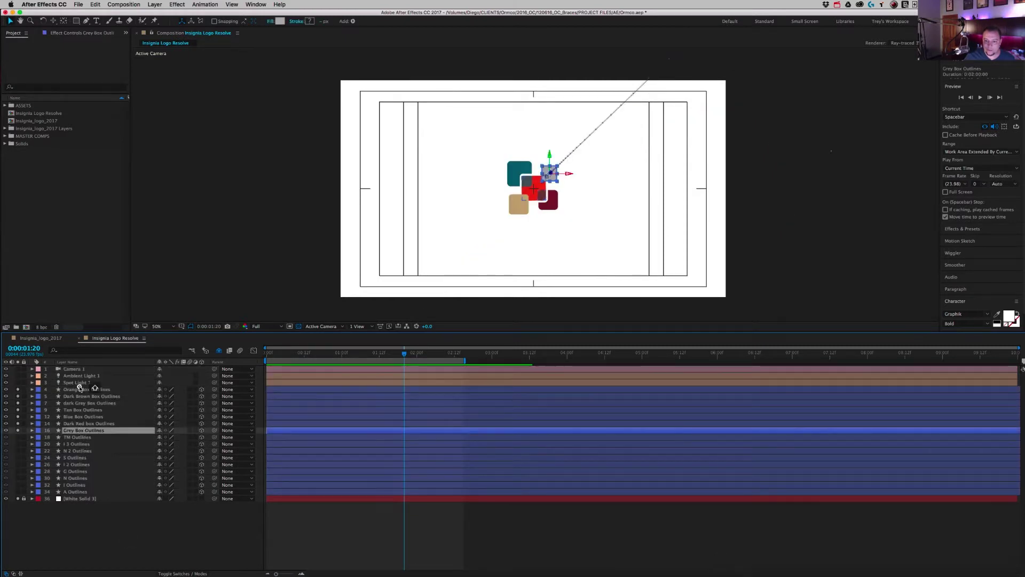
left_click(91, 390, "shift")
key("u")
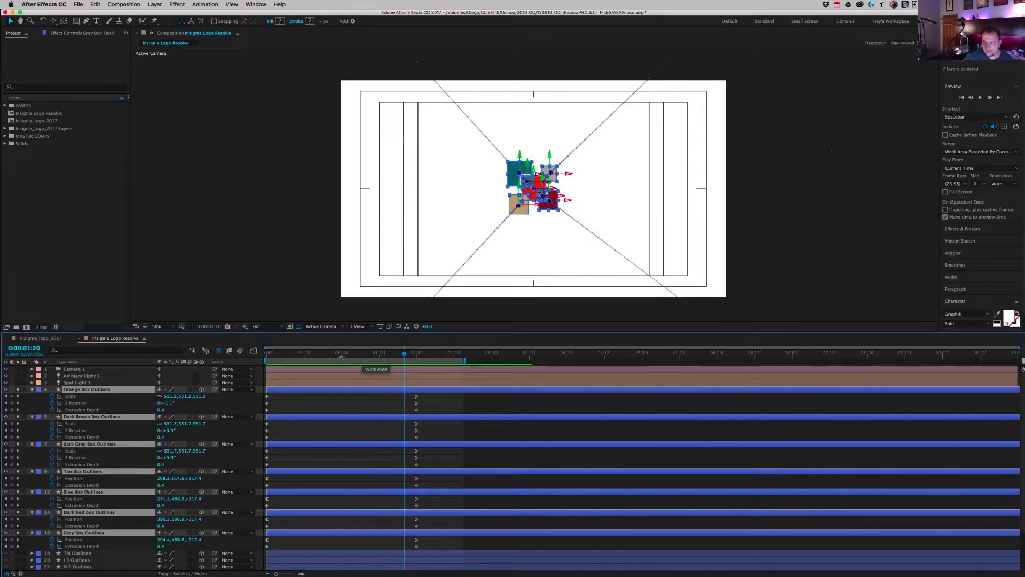
Move the end keyframes of all seven box layers to 0:00:01:00.
left_click(341, 355)
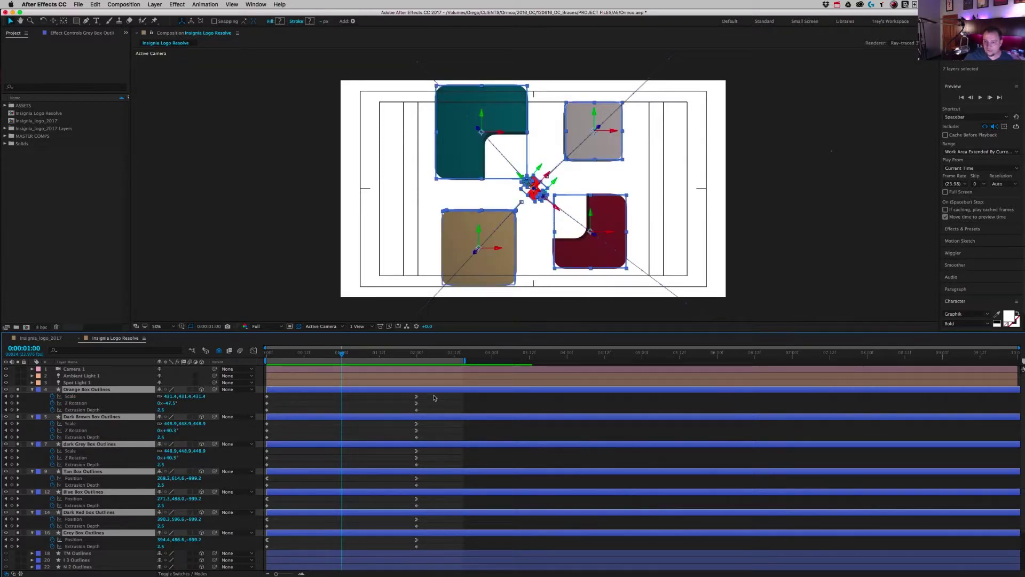
left_click_drag(443, 395, 409, 549)
left_click(421, 544)
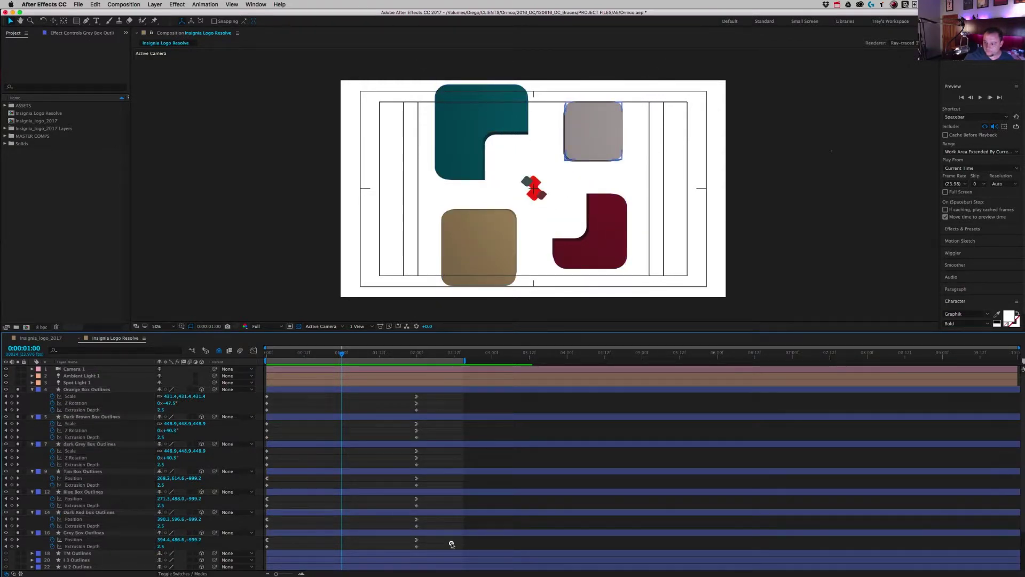
mouse_move(452, 543)
left_mouse_down()
mouse_move(411, 382)
mouse_move(341, 401)
left_mouse_up()
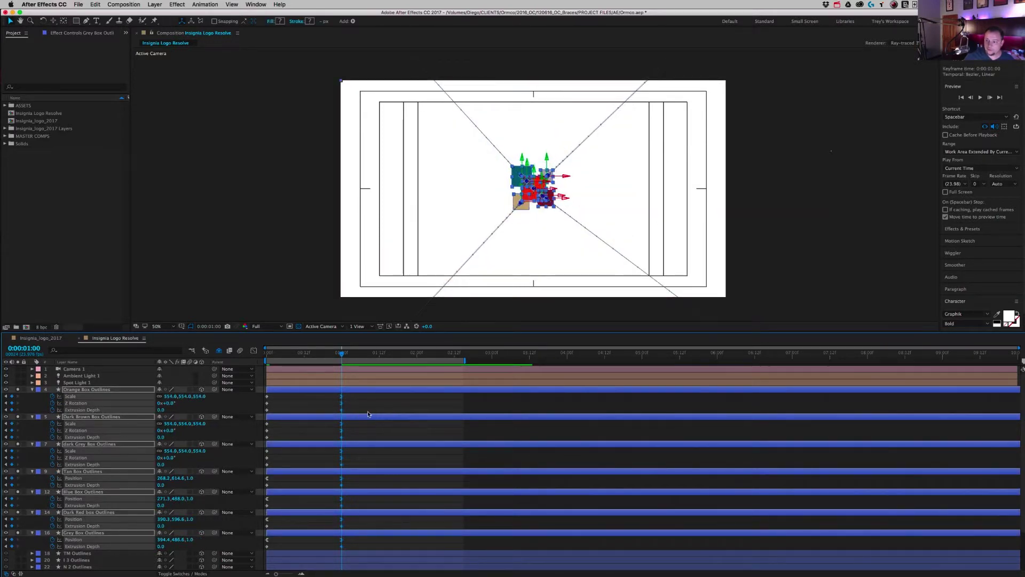
left_click(380, 396)
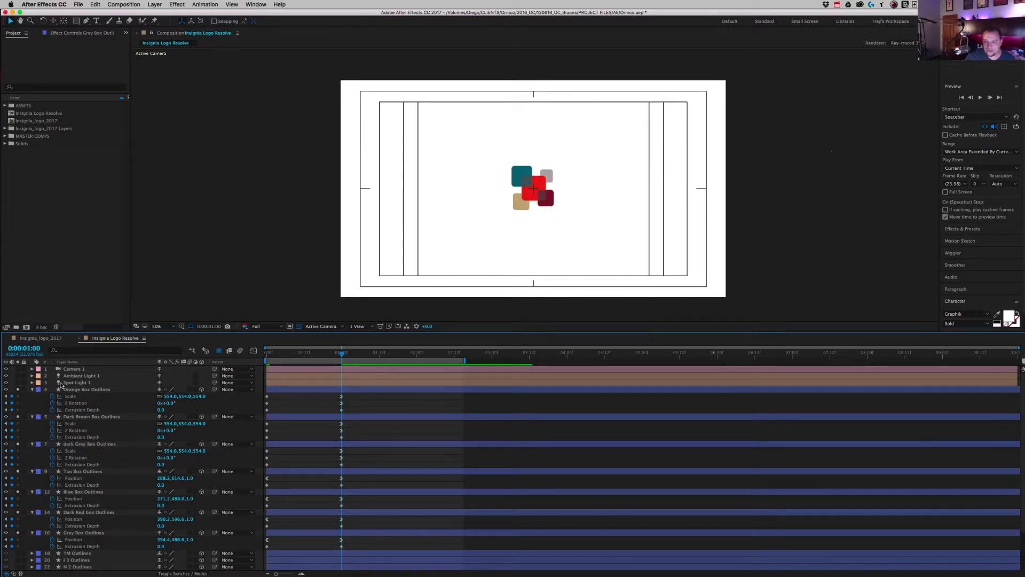
Slide the Dark Red Box layer about two frames later in time.
left_click(86, 472)
left_click(86, 492, "shift")
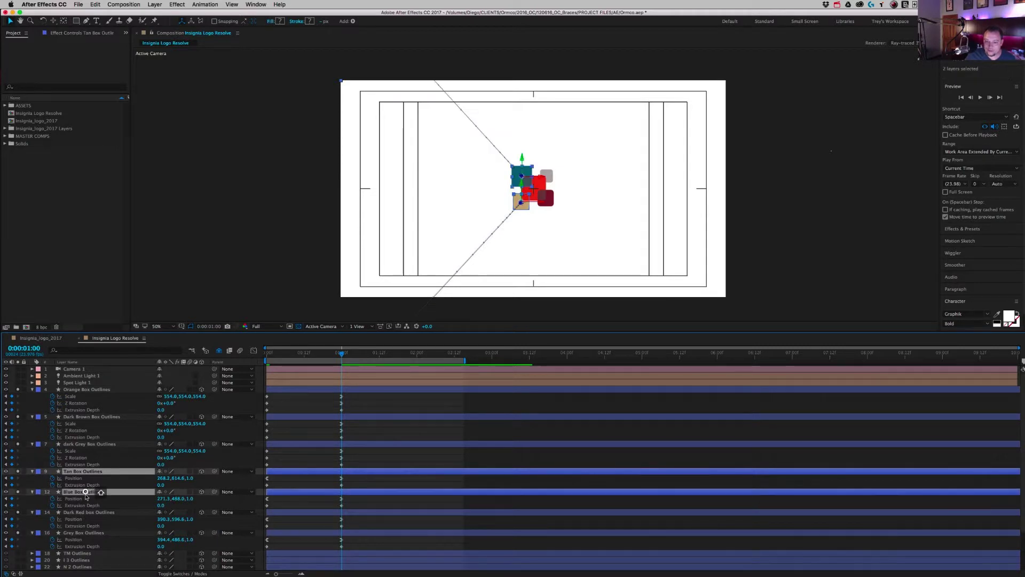
left_click(87, 512, "shift")
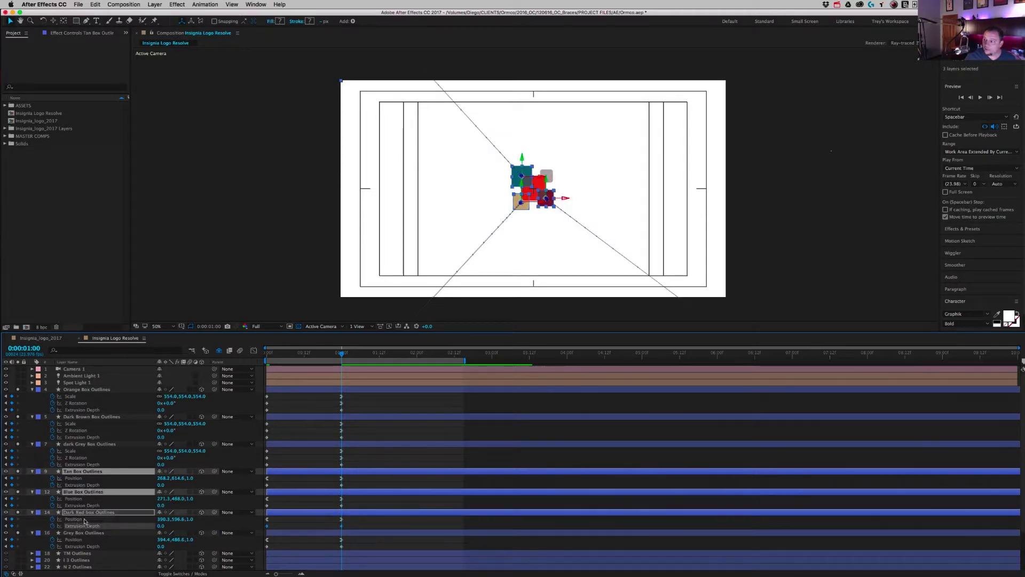
left_click(80, 492)
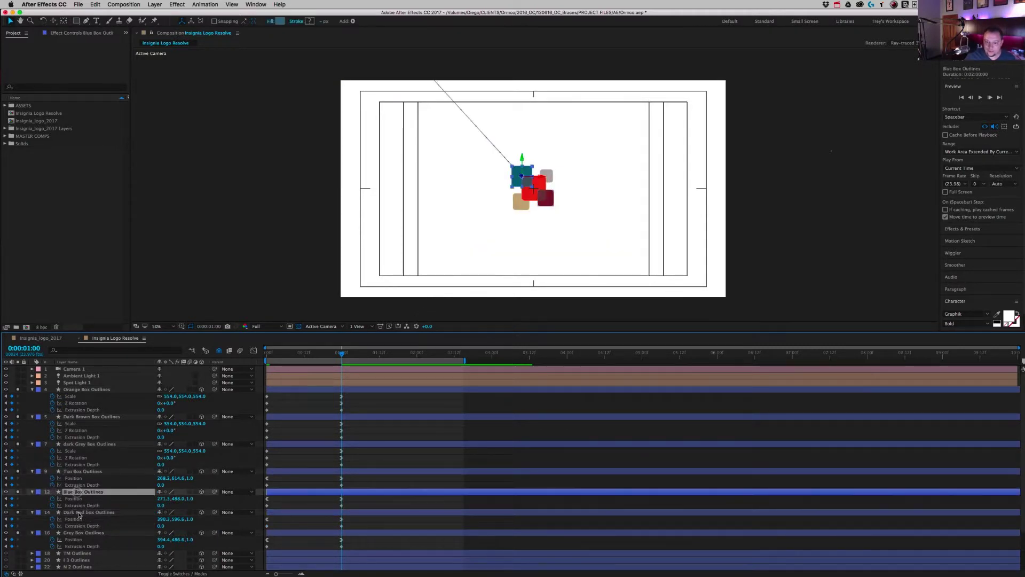
left_click(87, 512, "shift")
left_click(319, 497)
left_click_drag(318, 513, 325, 513)
Delay the Dark Red Box layer to start at 0:00:00:05 and the Grey Box layer to start at 0:00:00:10.
left_click(270, 355)
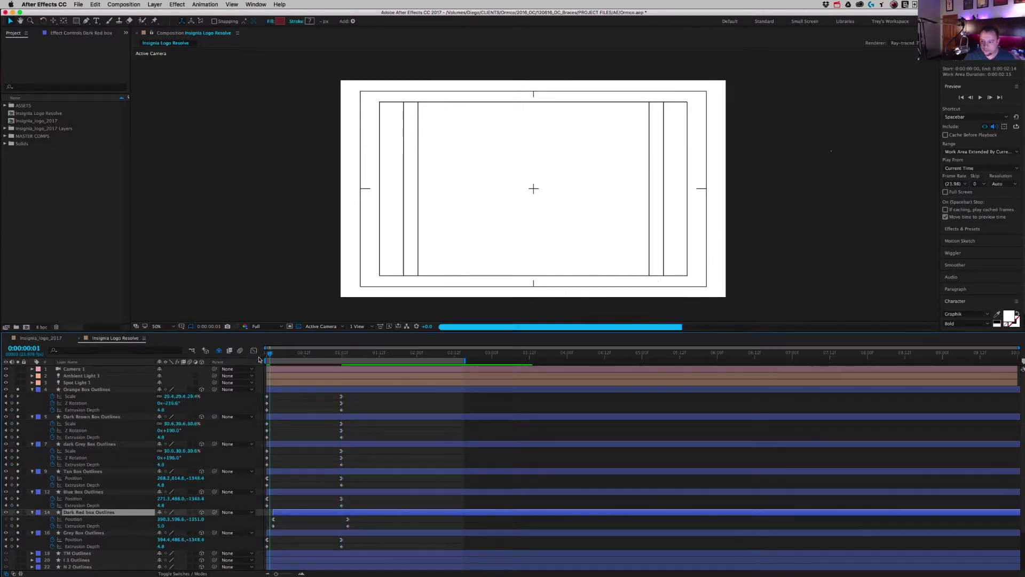
key("Page_Down")
key("Page_Down")
key("Page_Down")
key("Page_Down")
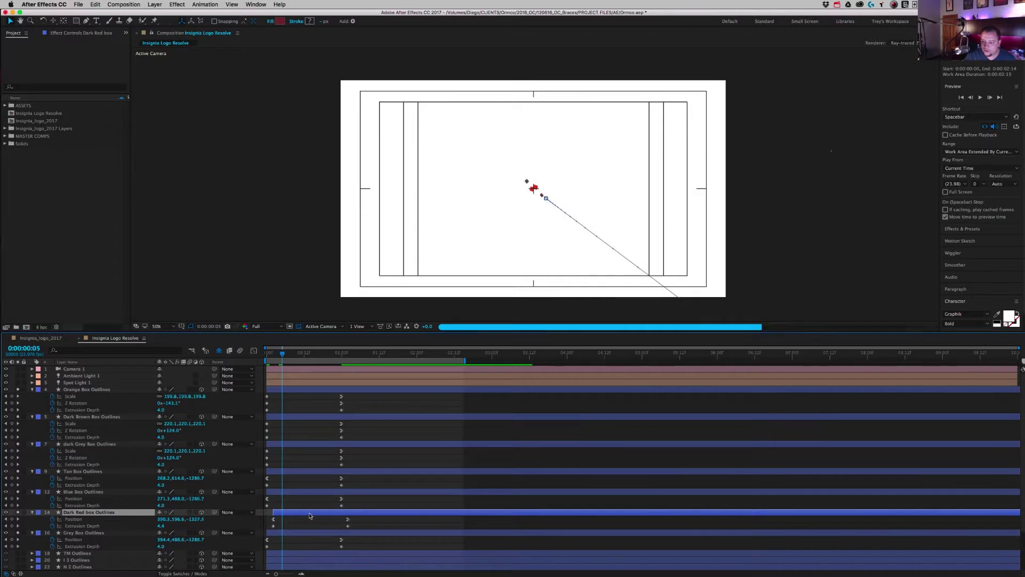
left_click_drag(310, 512, 345, 533)
key("Page_Down")
key("Page_Down")
key("Page_Down")
key("Page_Down")
key("Page_Down")
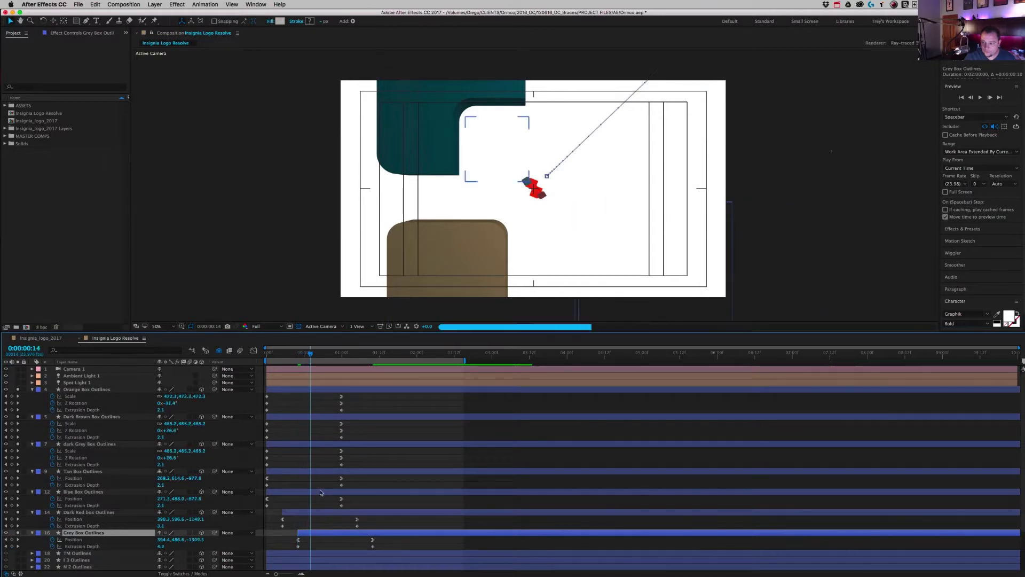
Delay the Tan Box layer so that it starts at 0:00:00:14.
key("Page_Down")
key("Page_Down")
key("Page_Down")
key("Page_Down")
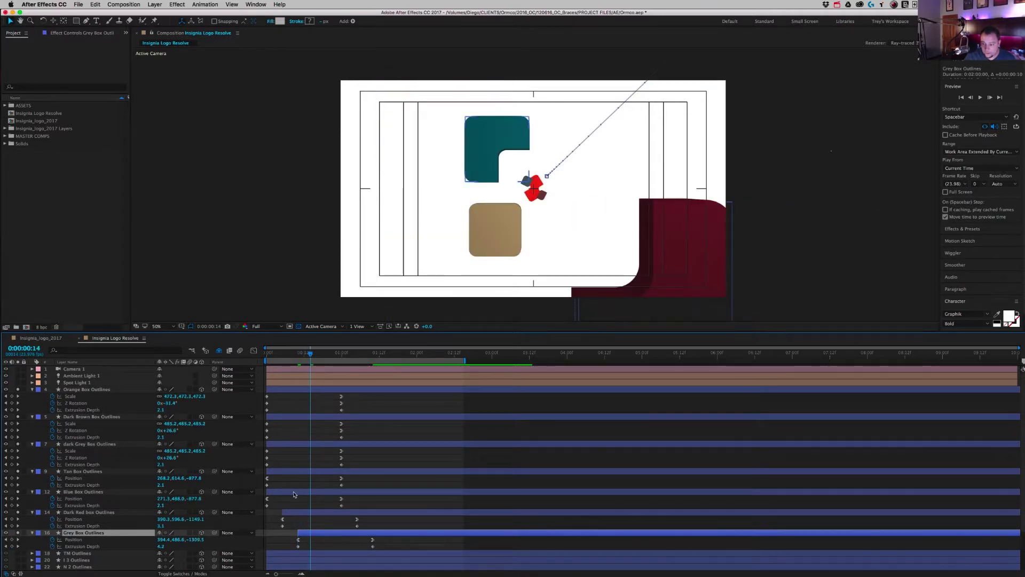
left_click_drag(291, 472, 335, 475)
Delay the Dark Brown Box layer to start at 0:00:00:05, aligning its keyframes with those of the Dark Red Box layer.
key("Page_Down")
key("Page_Down")
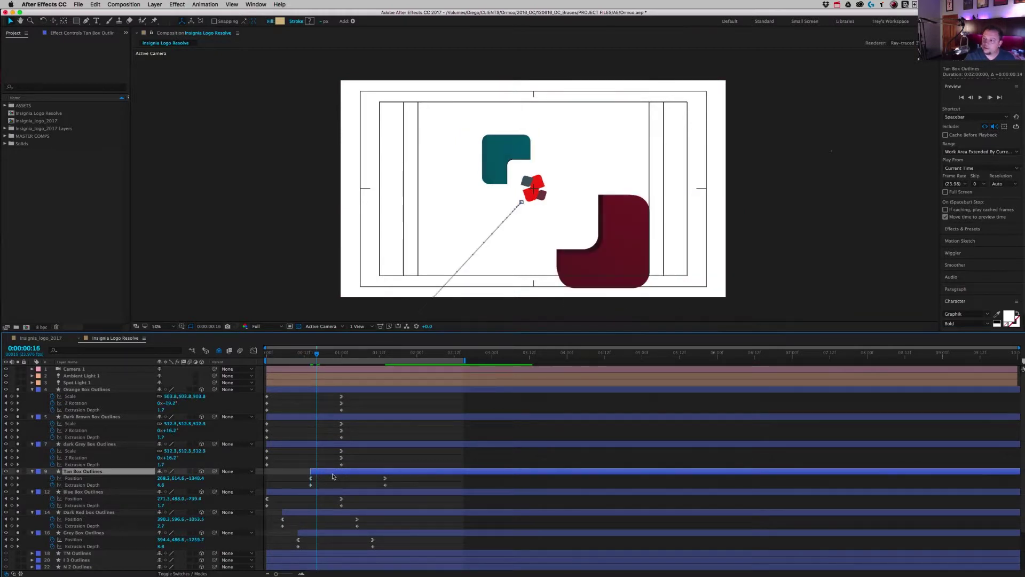
key("Page_Down")
key("Page_Down")
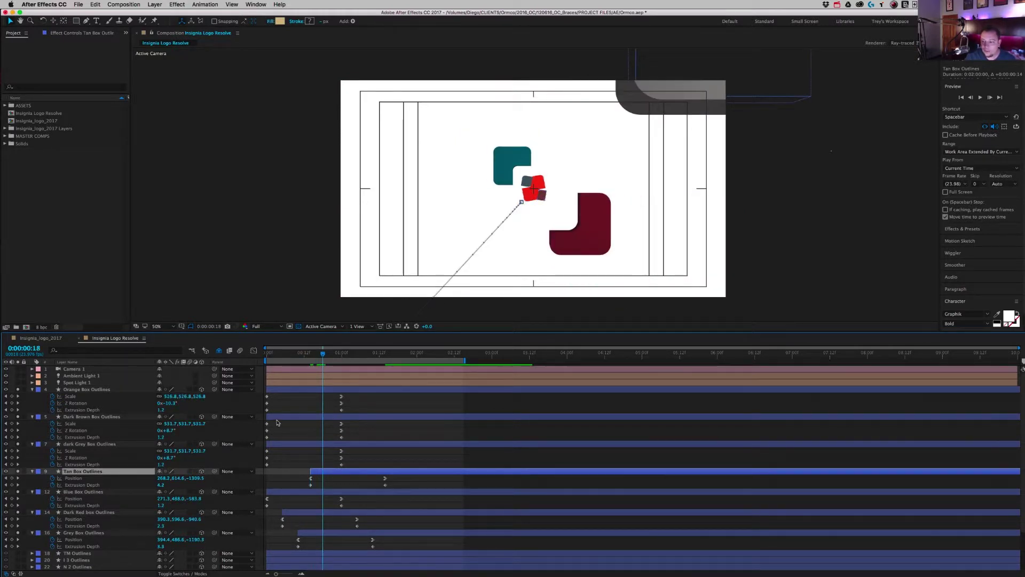
left_click(275, 417)
left_click_drag(317, 416, 342, 417)
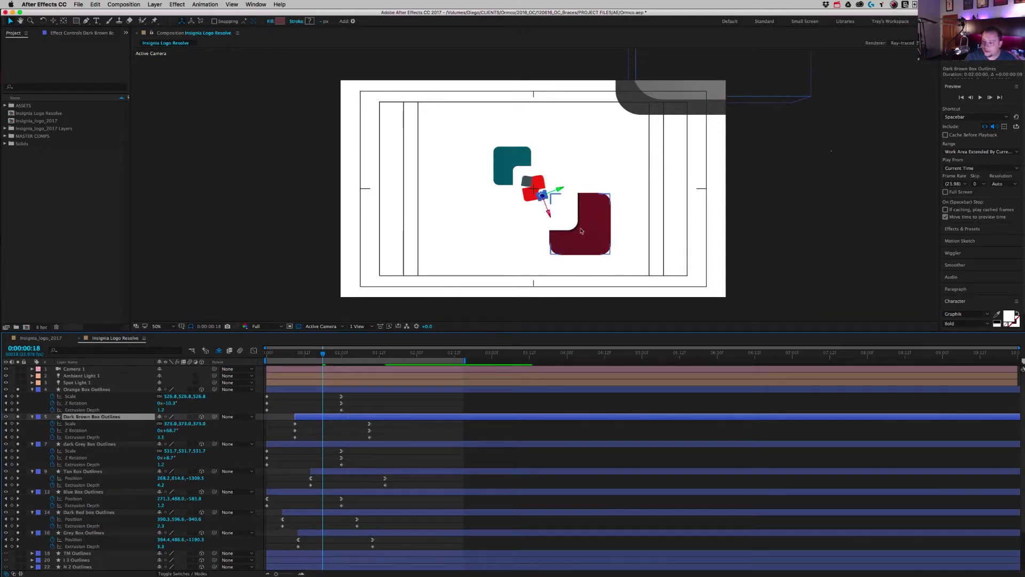
left_click(603, 223)
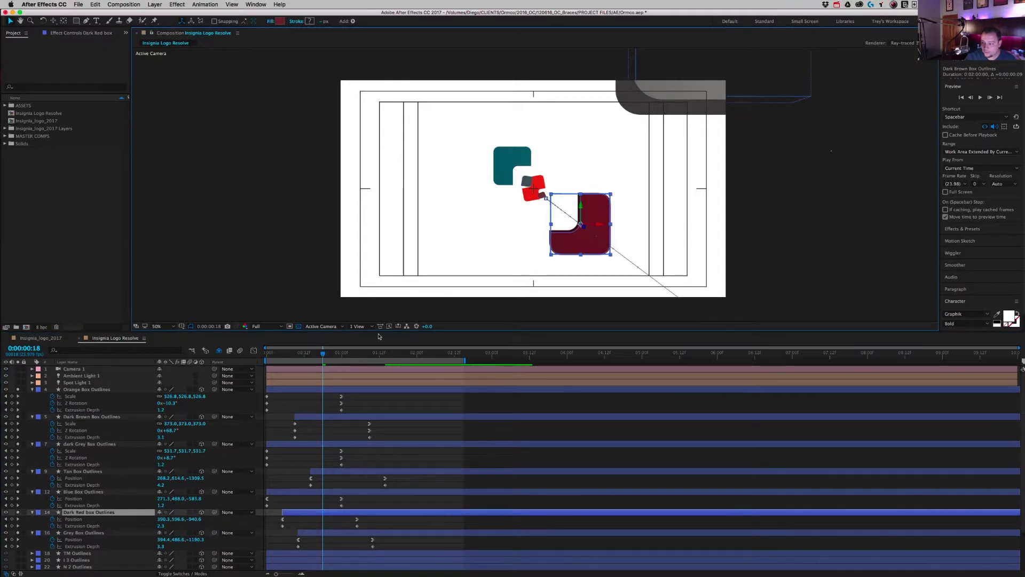
left_click(356, 356)
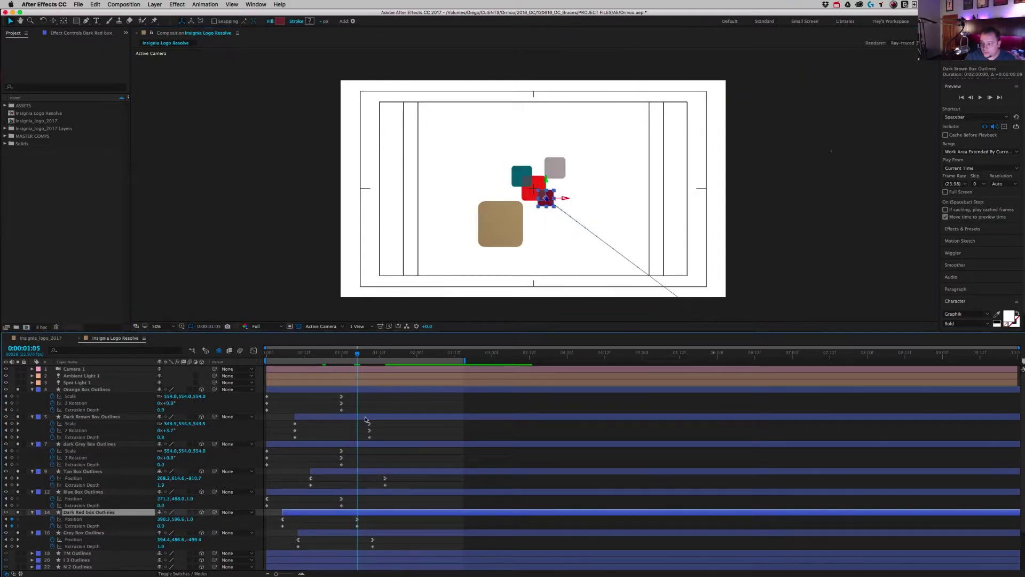
left_click_drag(366, 421, 353, 419)
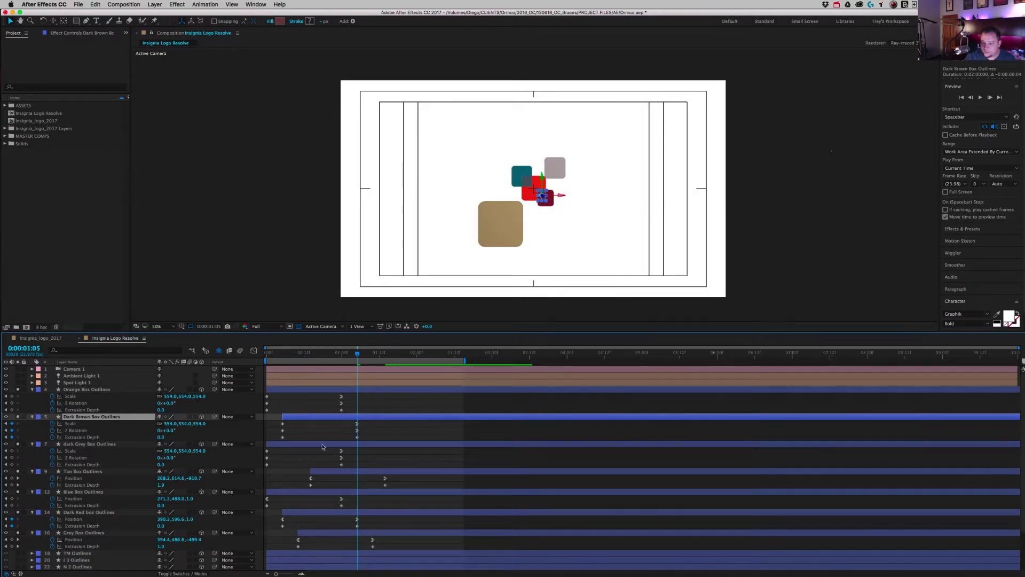
Compare the Dark Grey and Blue Box layers' timing around 0:00:01:00 and preview the staggered arrival of the boxes.
left_click(529, 183)
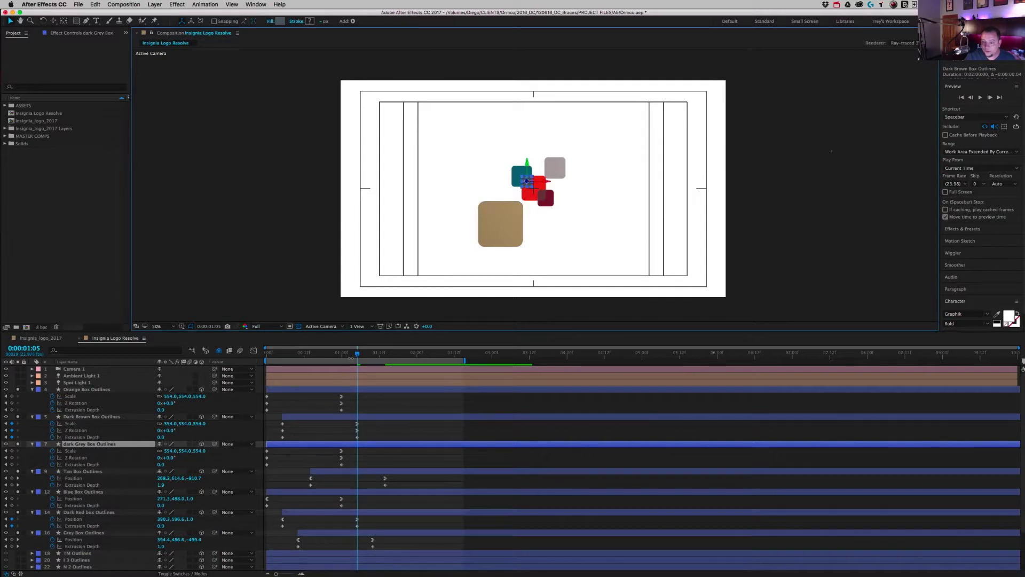
left_click(92, 492)
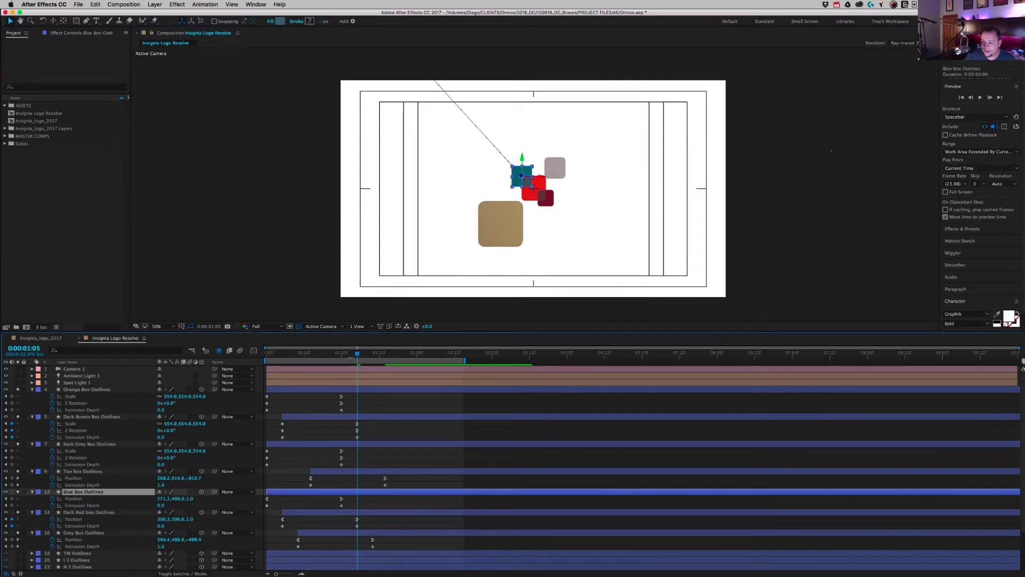
left_click_drag(351, 358, 342, 357)
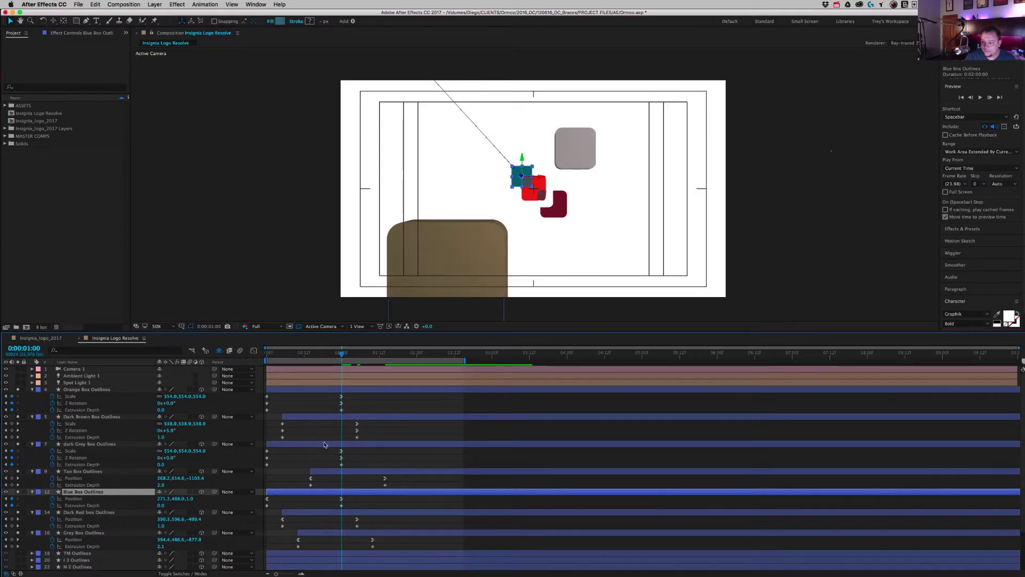
left_click(332, 444)
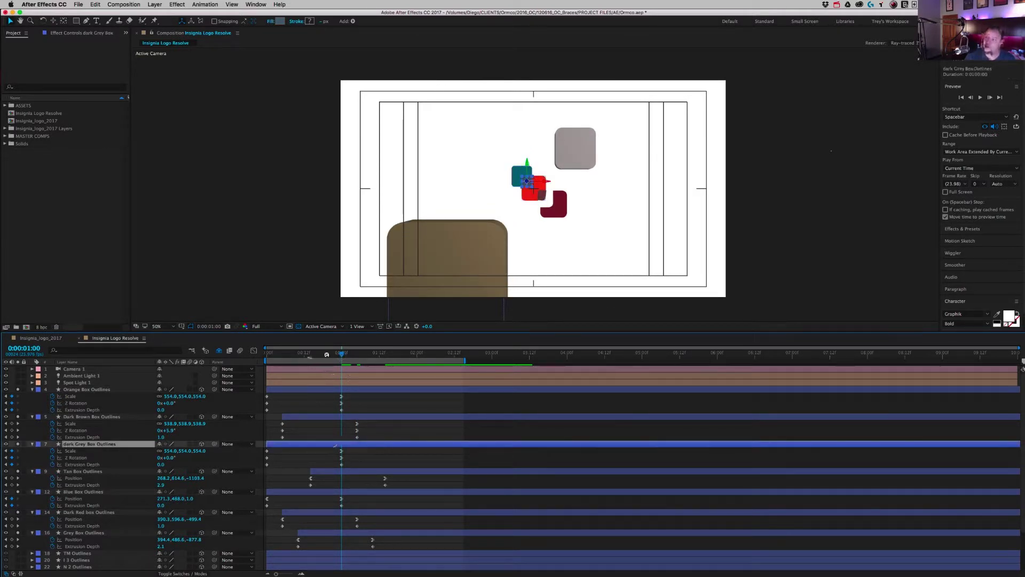
left_click_drag(327, 354, 356, 357)
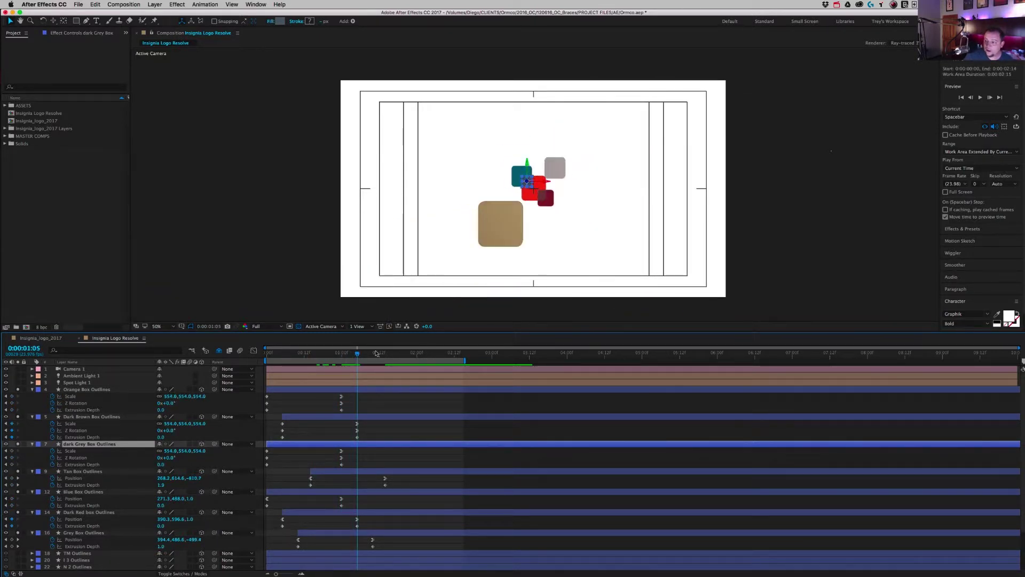
key("space")
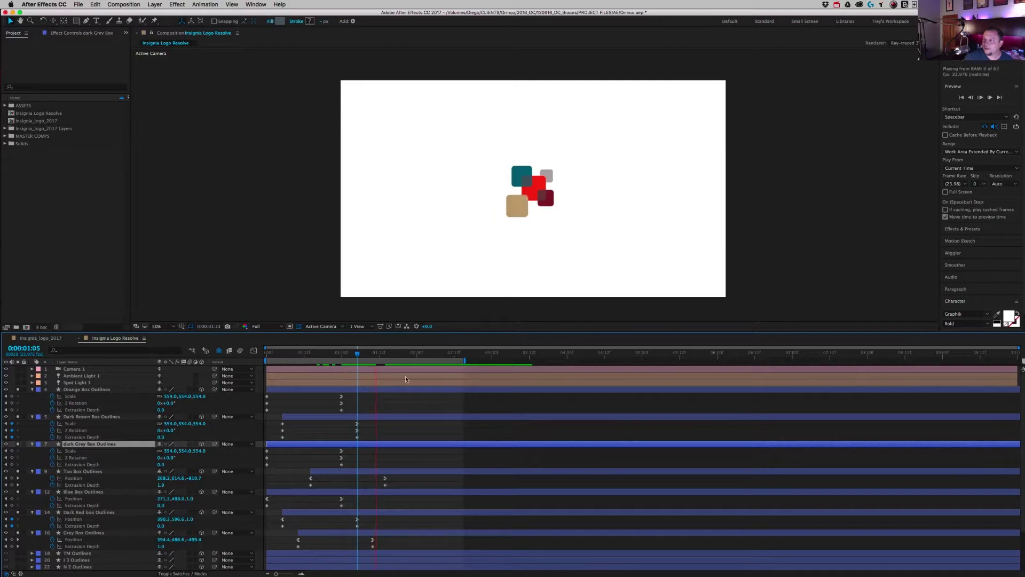
key("space")
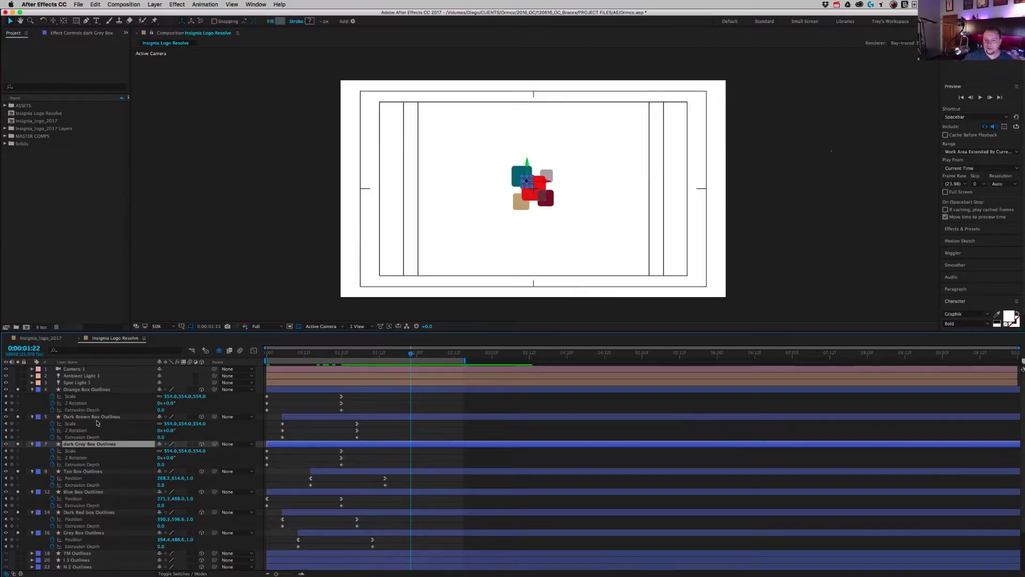
mouse_move(388, 357)
left_mouse_down()
mouse_move(353, 357)
mouse_move(373, 357)
left_mouse_up()
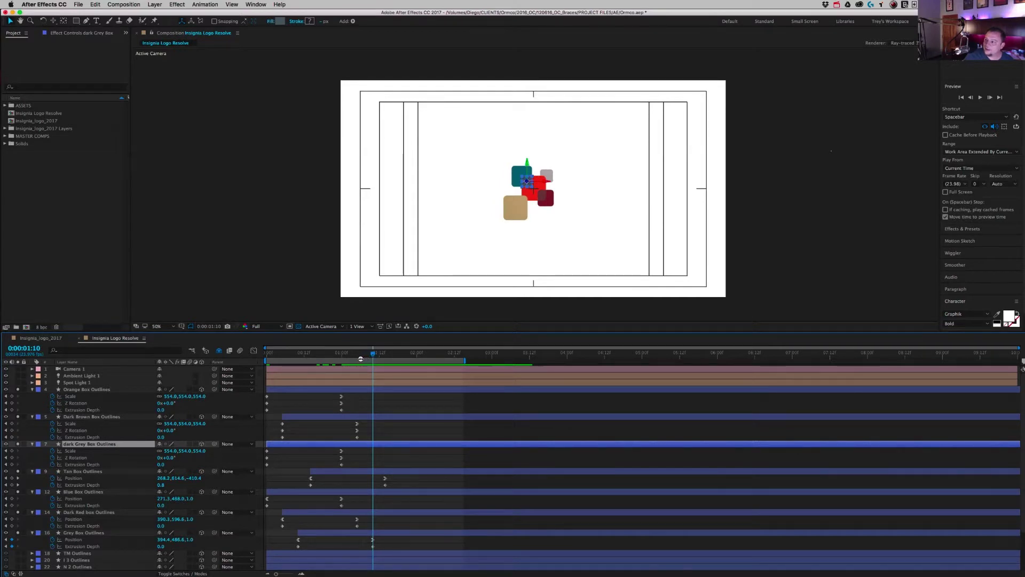
left_click(347, 357)
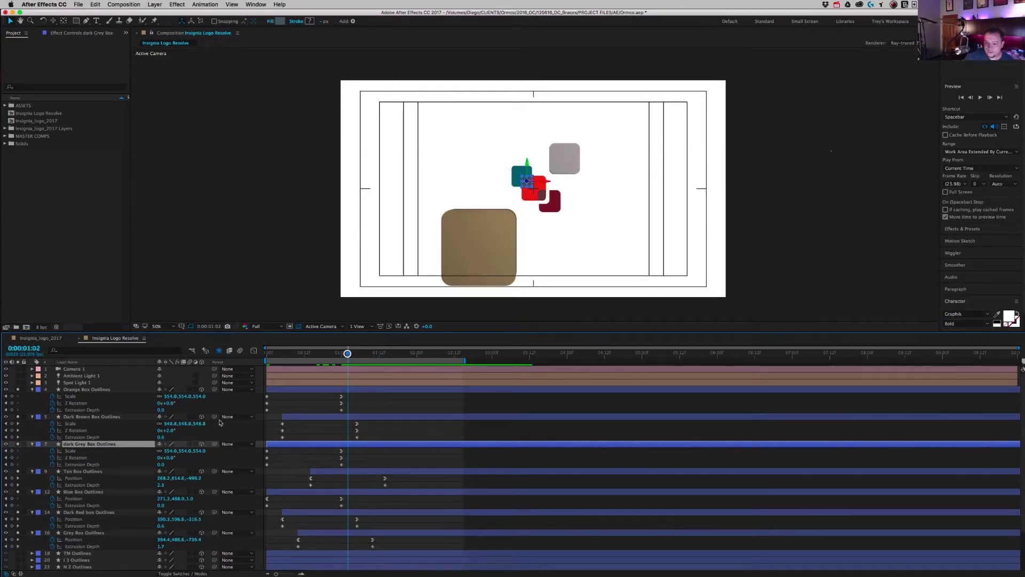
Shift the Dark Grey, Blue, Dark Red and Dark Brown Box layers 11 frames later and start the Tan Box layer at 0:00:00:00.
left_click(309, 492, "super")
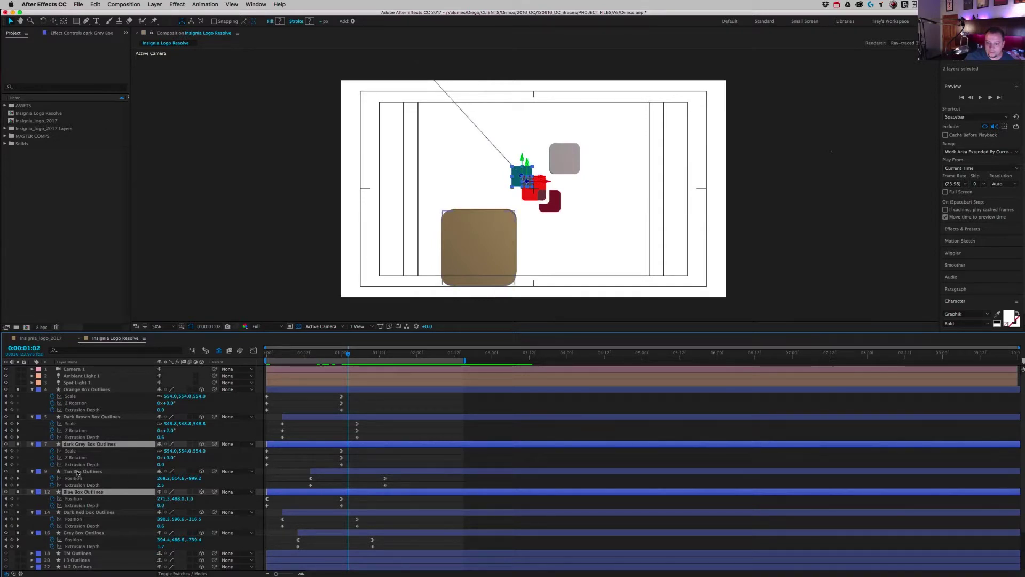
left_click(79, 513, "super")
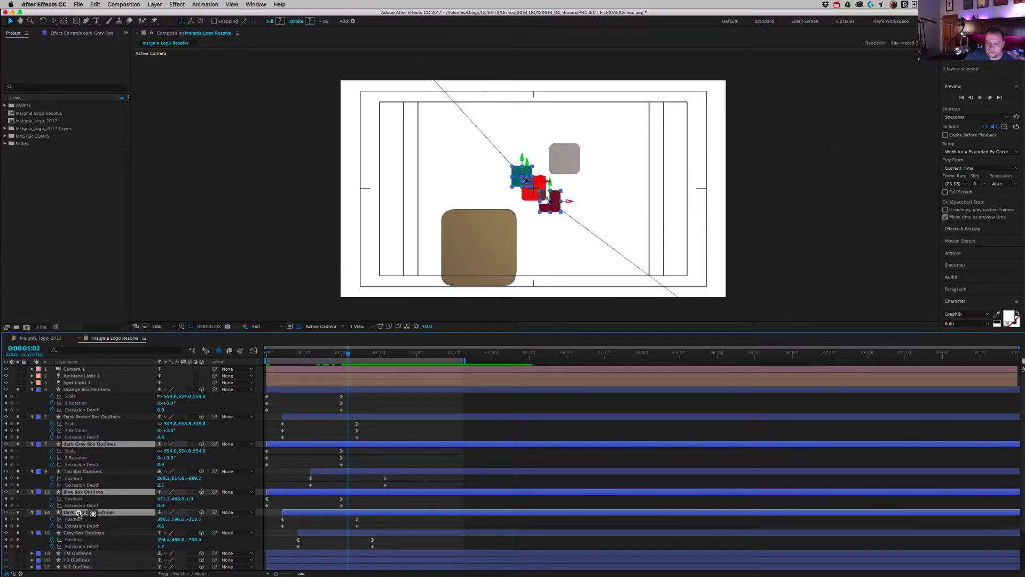
left_click(90, 417, "super")
left_click_drag(309, 446, 294, 473)
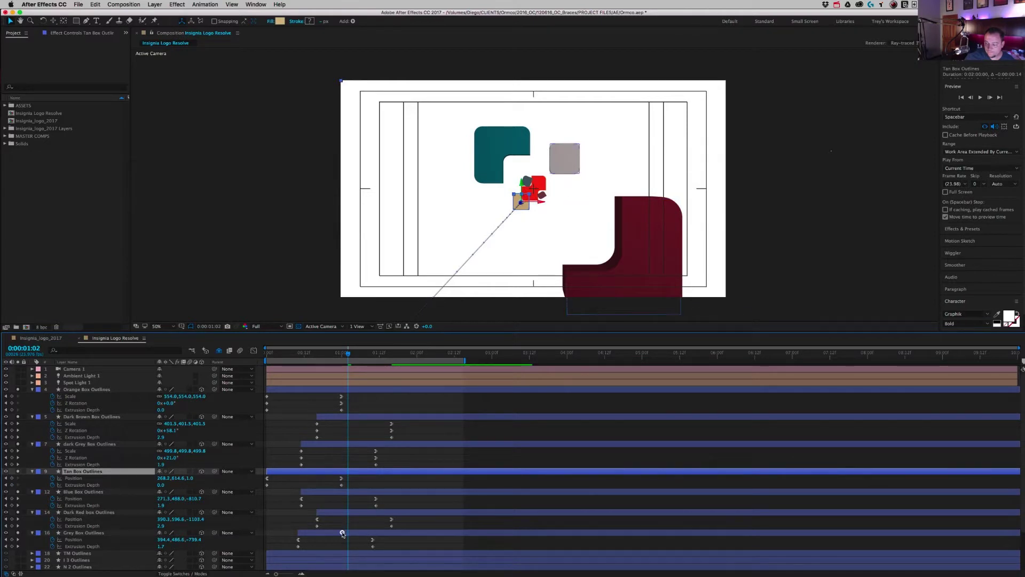
Start the Grey Box layer at 0:00:00:05 and the Orange Box layer at 0:00:00:09, previewing the new order.
left_click_drag(343, 532, 325, 533)
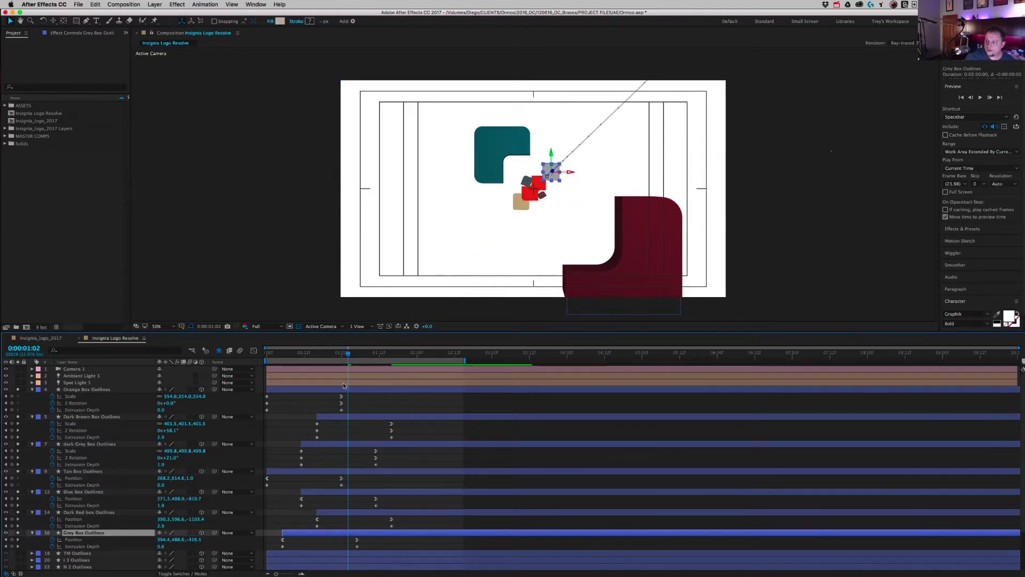
left_click_drag(284, 390, 325, 392)
key("space")
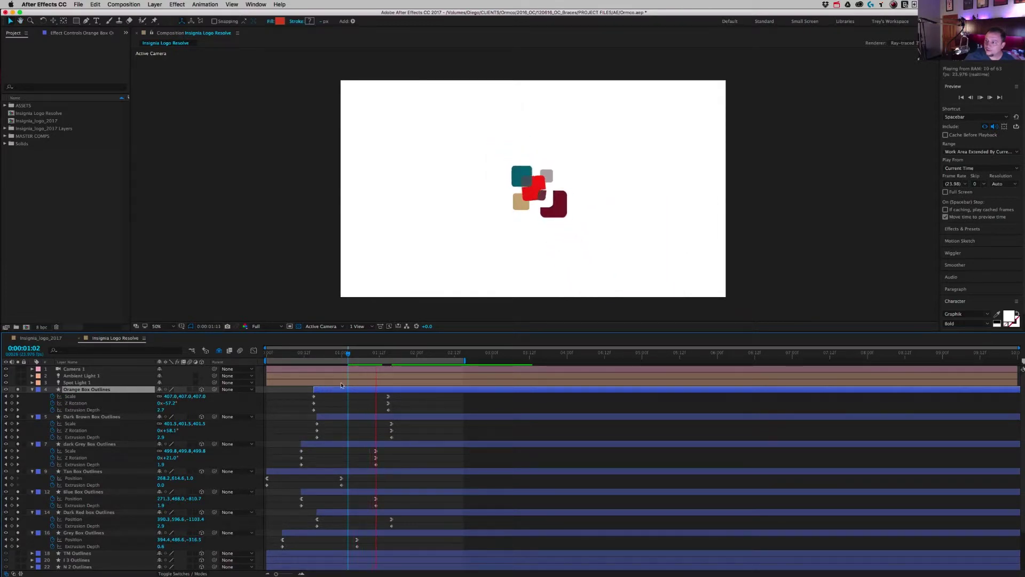
key("space")
left_click_drag(374, 355, 357, 358)
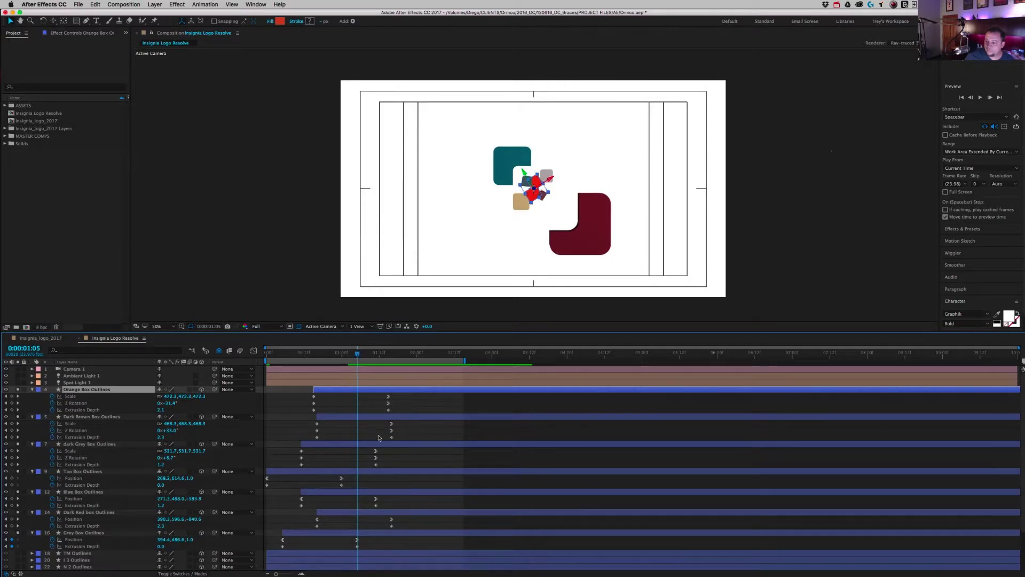
left_click_drag(393, 390, 374, 393)
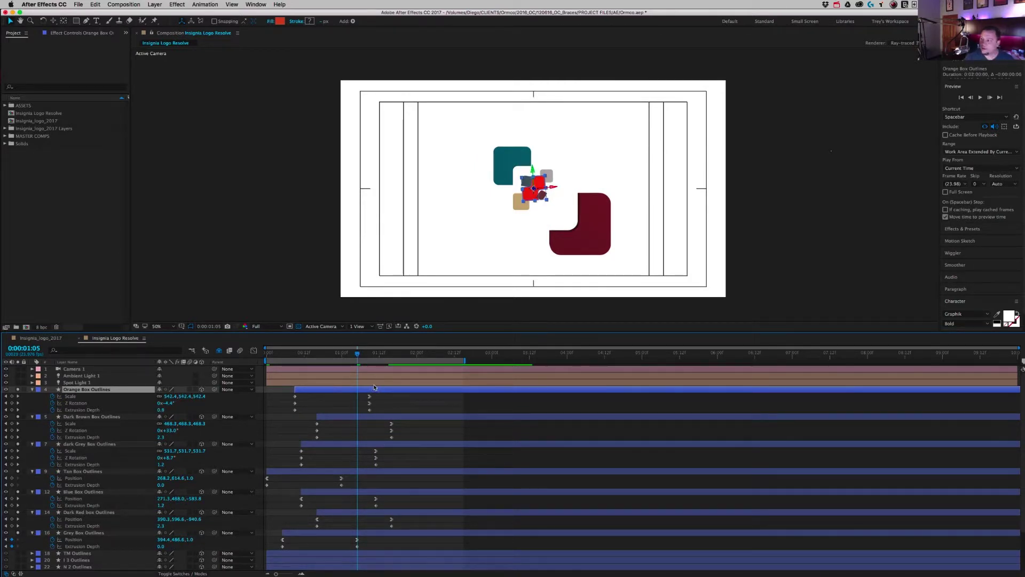
Move the Orange Box layer's first Scale keyframe to 0:00:00:20 and preview the animation.
key("Page_Up")
key("Page_Up")
key("Page_Up")
key("Page_Up")
key("Page_Up")
key("Page_Up")
key("Page_Up")
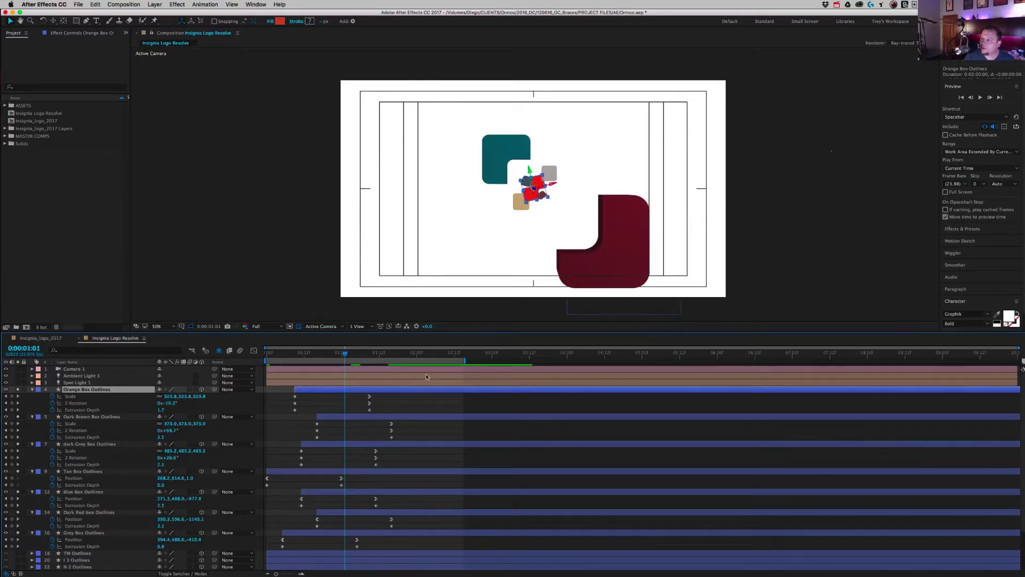
key("Page_Up")
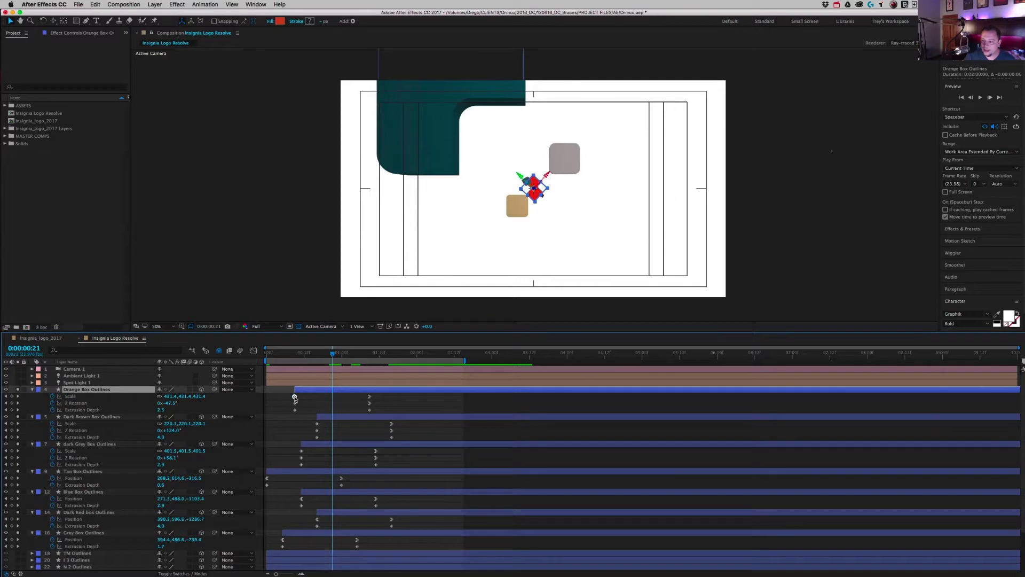
left_click_drag(294, 398, 330, 399)
key("space")
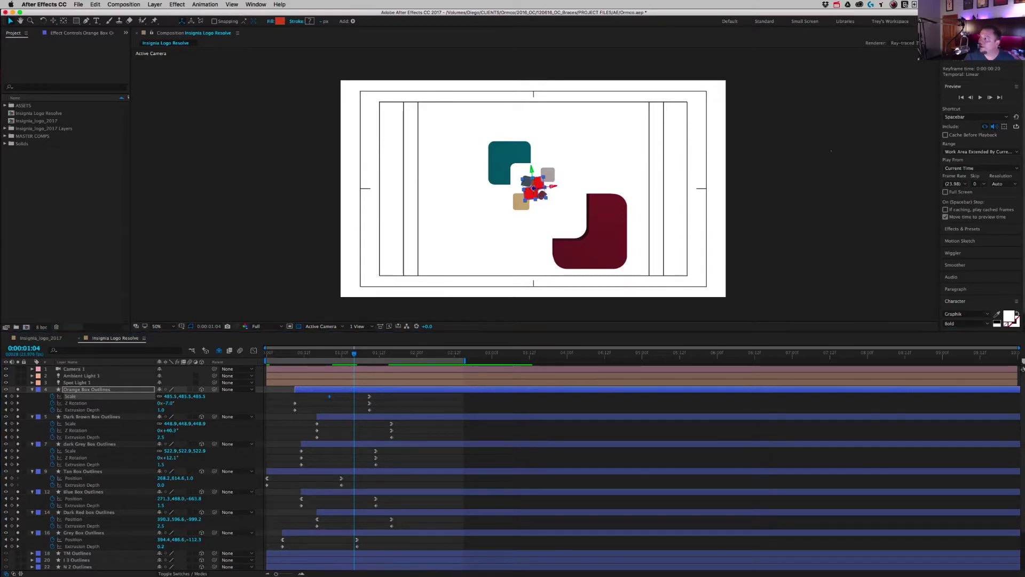
Step back through the frames from 0:00:01:04 to 0:00:00:23 at 100% magnification to examine how the centre boxes scale and rotate.
key("Page_Down")
key("Page_Up")
key("Page_Up")
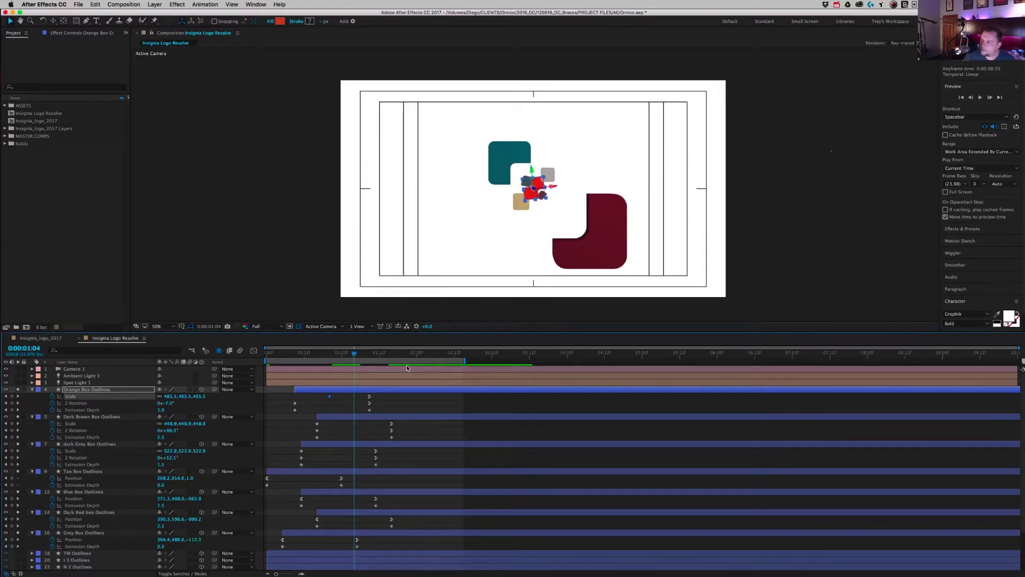
scroll(539, 253, "up", 1)
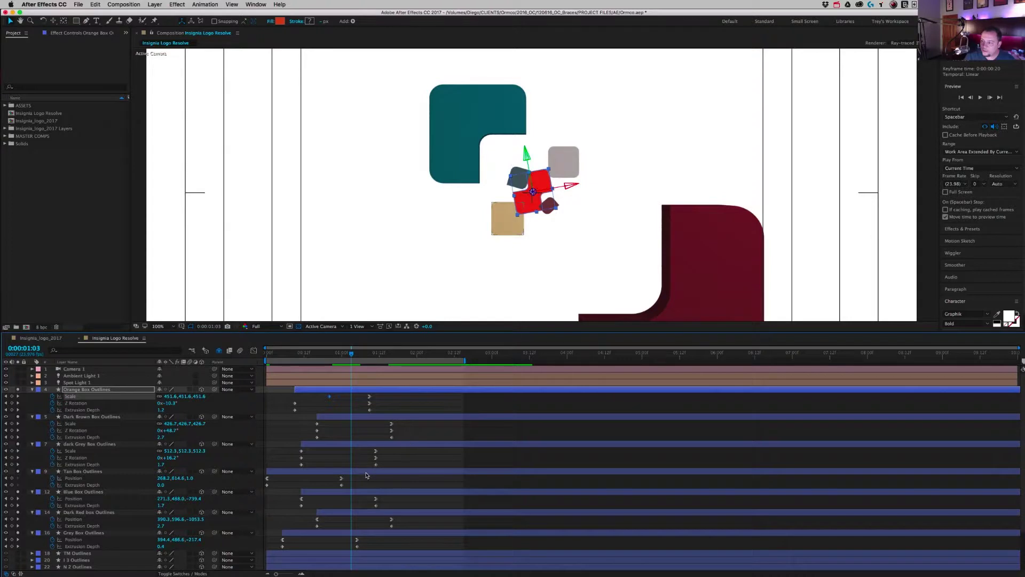
key("Page_Up")
key("Page_Up")
key("Page_Up")
key("Page_Up")
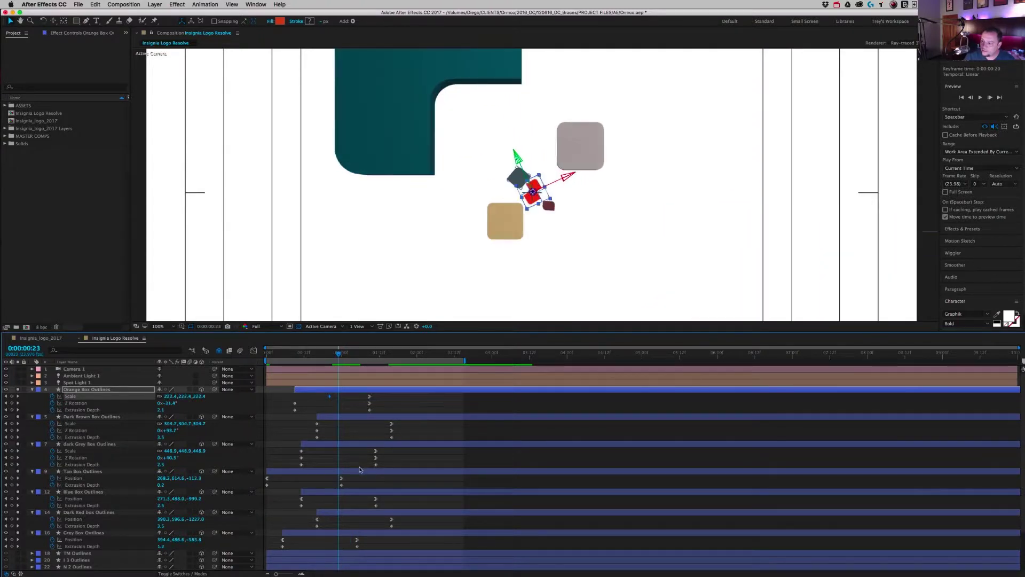
Shift the Grey Box layer earlier so that it starts at 0:00:00:02.
key("Page_Down")
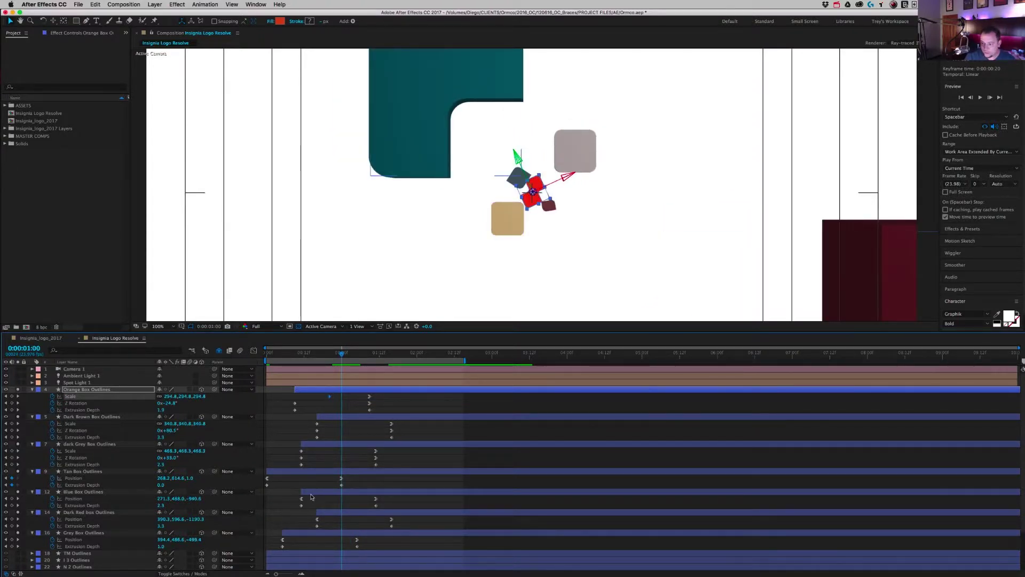
left_click_drag(316, 535, 313, 533)
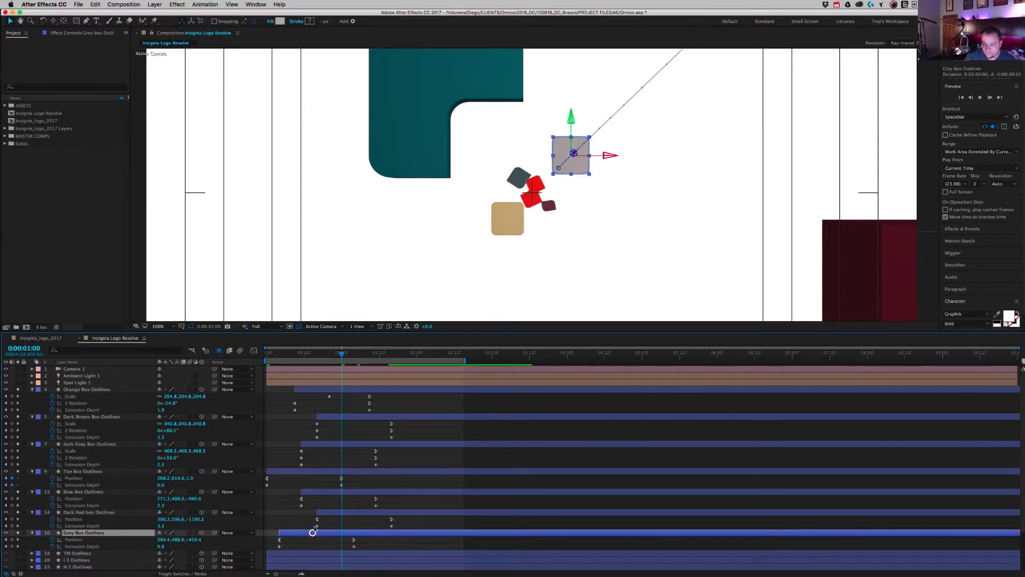
left_click(298, 472)
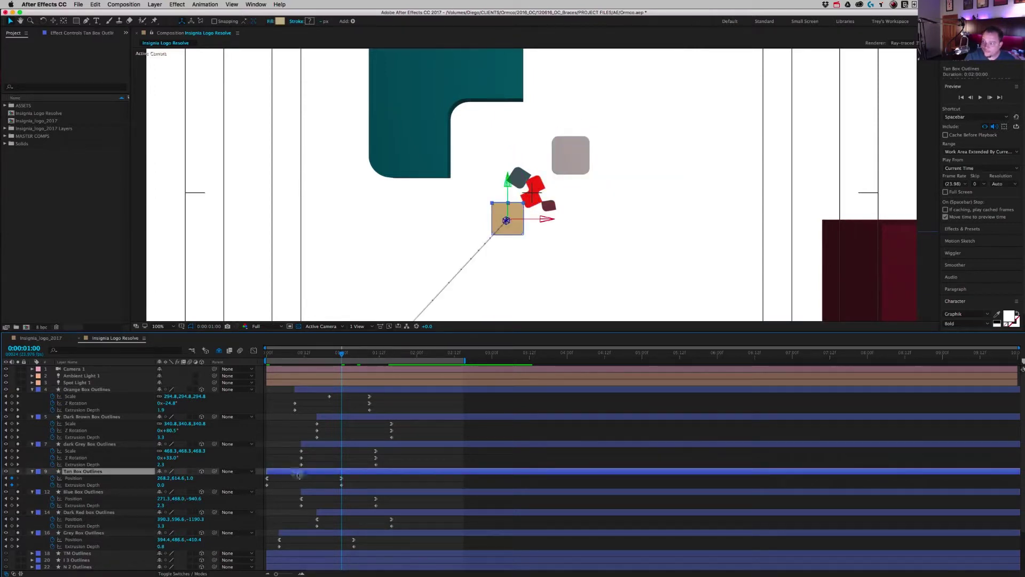
left_click_drag(305, 533, 299, 534)
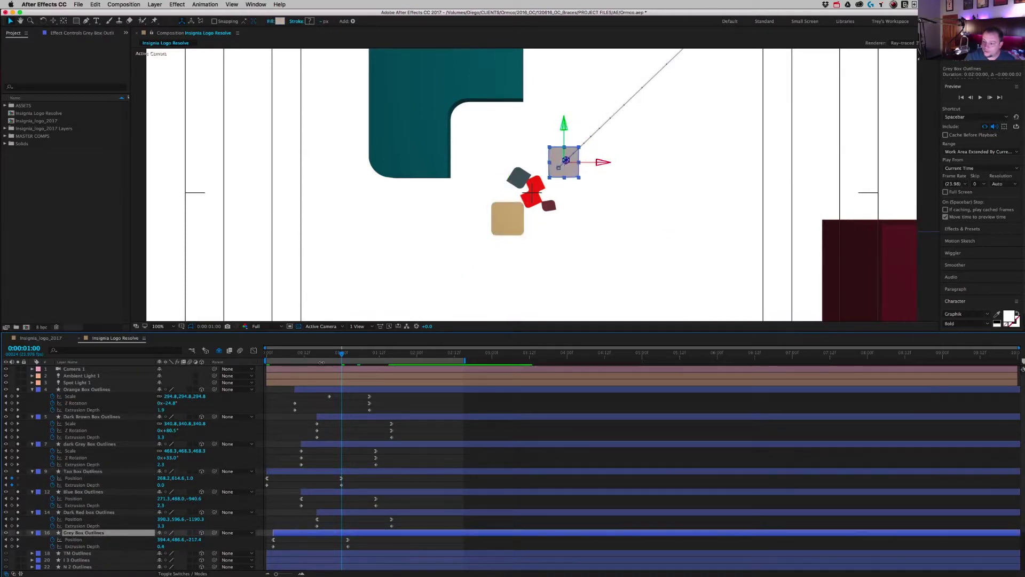
Step through the frames between 0:00:00:19 and 0:00:01:04 to examine how the boxes arrive around the centre.
left_click_drag(317, 355, 346, 363)
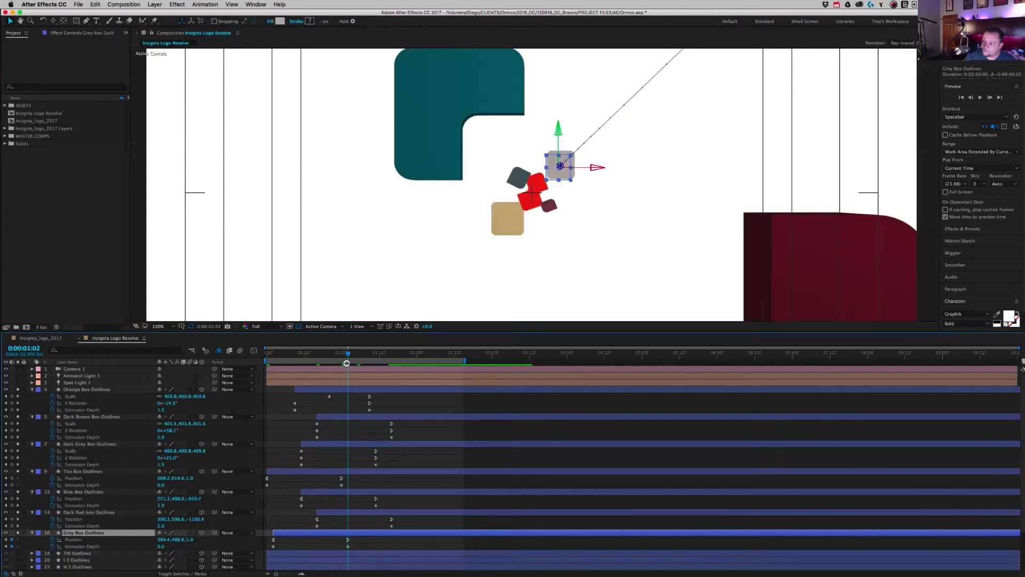
key("Page_Down")
key("Page_Down")
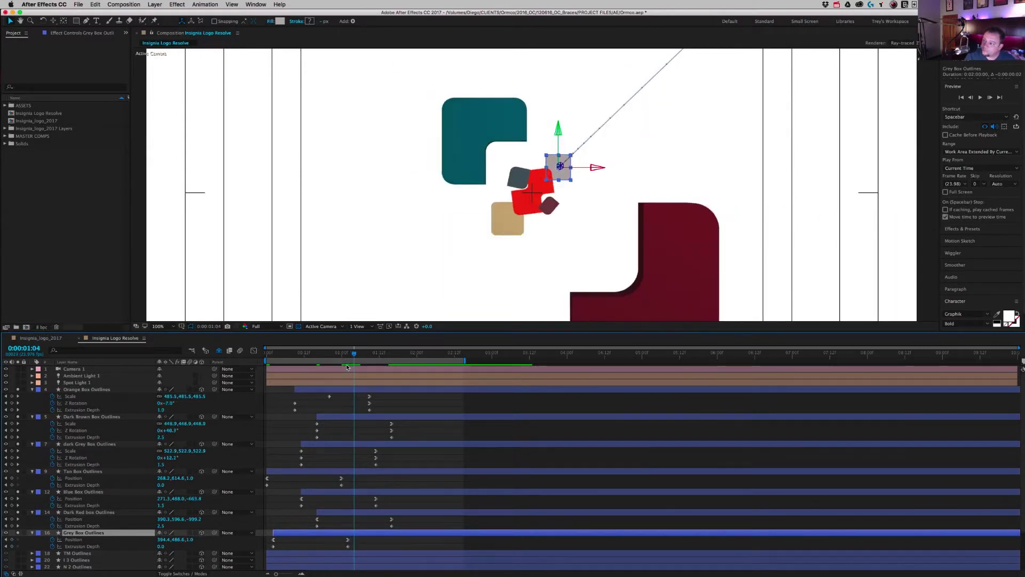
key("Page_Up")
key("Page_Up")
key("Page_Up")
key("Page_Up")
key("Page_Up")
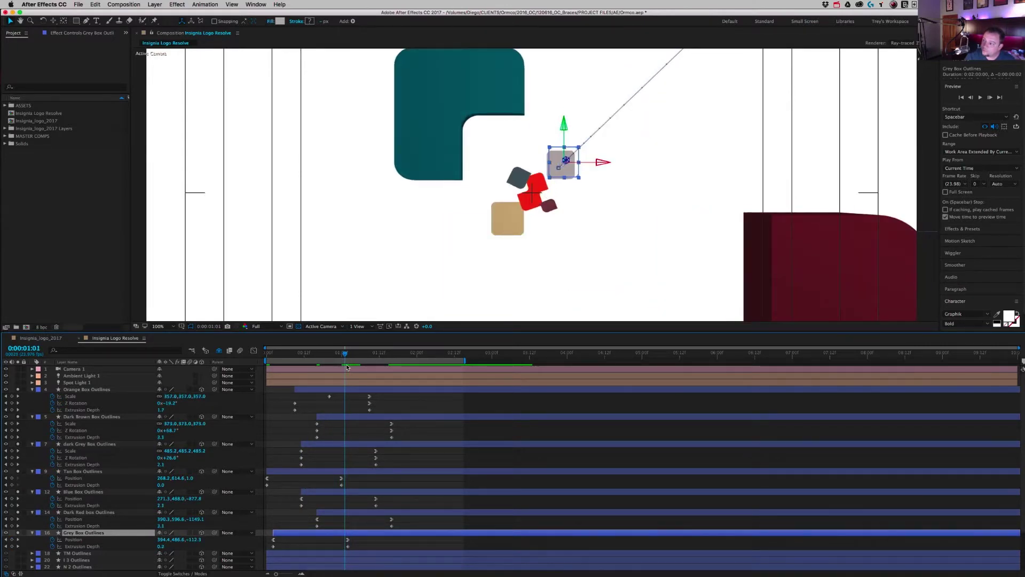
key("Page_Up")
key("Page_Up")
key("Page_Up")
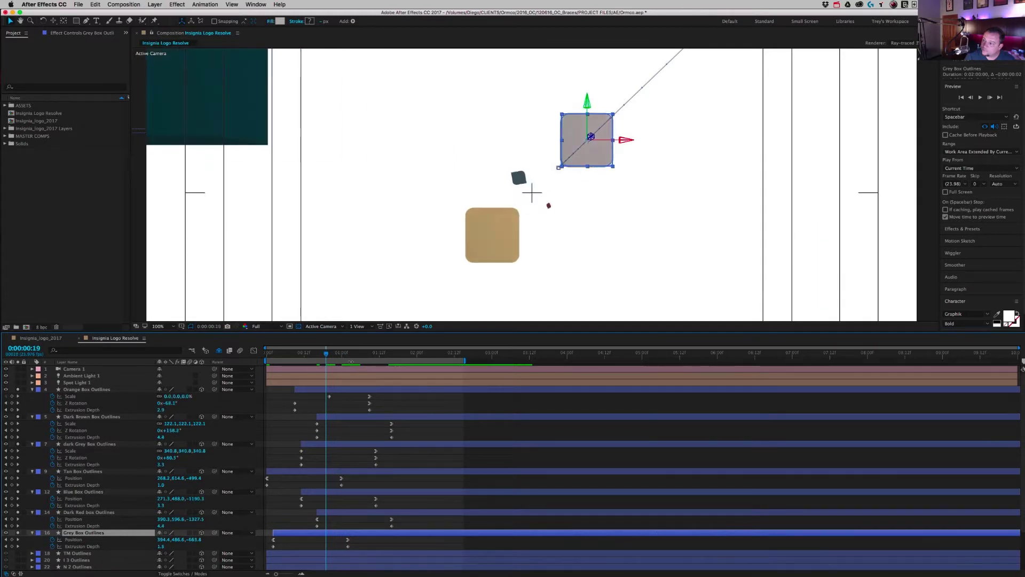
Move the Orange Box layer's first Scale keyframe to 0:00:00:09, in line with its first Z Rotation and Extrusion Depth keyframes.
left_click_drag(329, 398, 300, 400)
key("Page_Down")
key("Page_Down")
key("Page_Down")
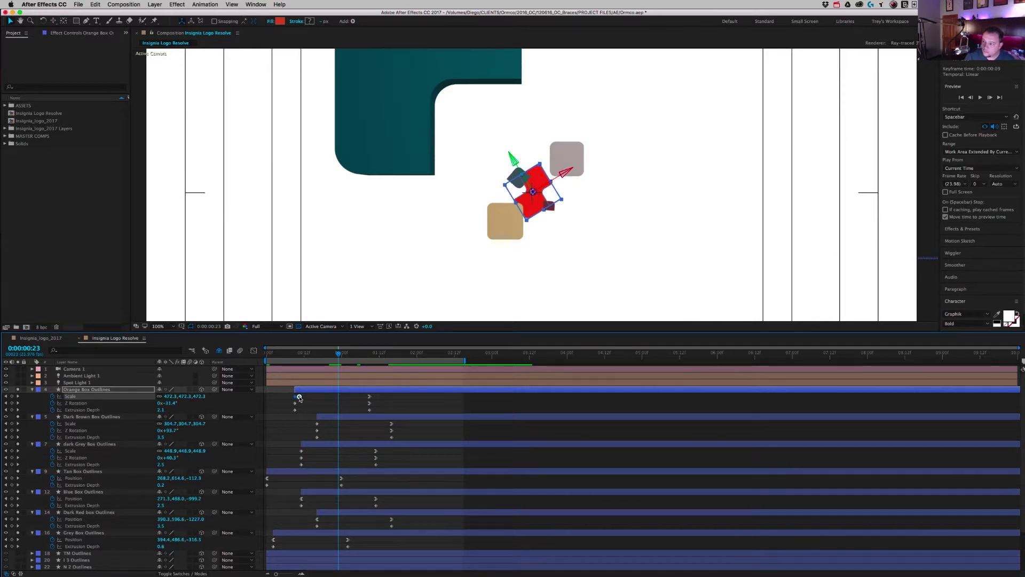
mouse_move(299, 398)
left_mouse_down()
mouse_move(317, 400)
mouse_move(295, 397)
left_mouse_up()
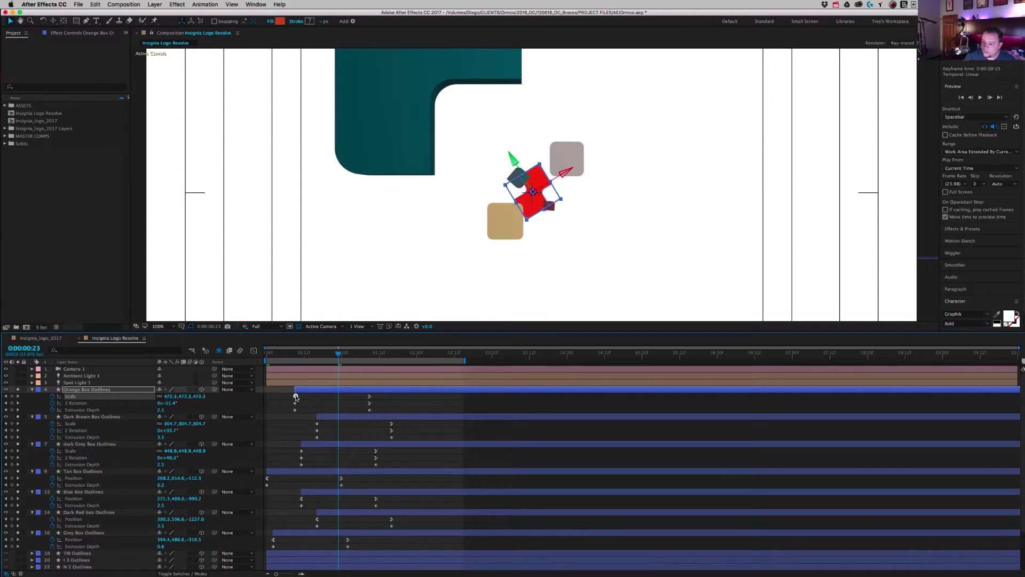
Move the Orange Box layer's last Z Rotation keyframe to 0:00:01:19 and preview the animation from the start at 50% magnification.
left_click_drag(369, 404, 409, 408)
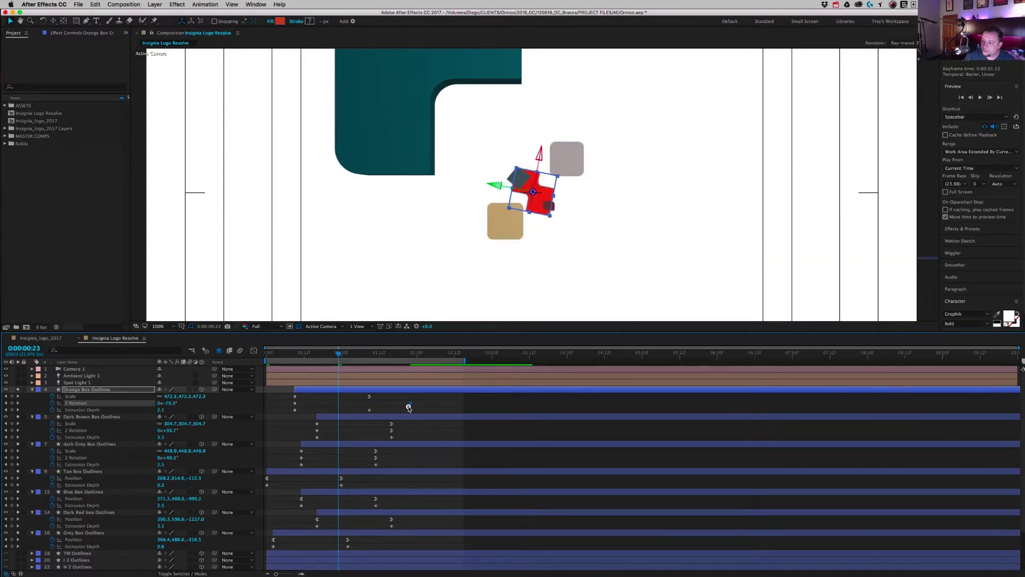
key("Page_Down")
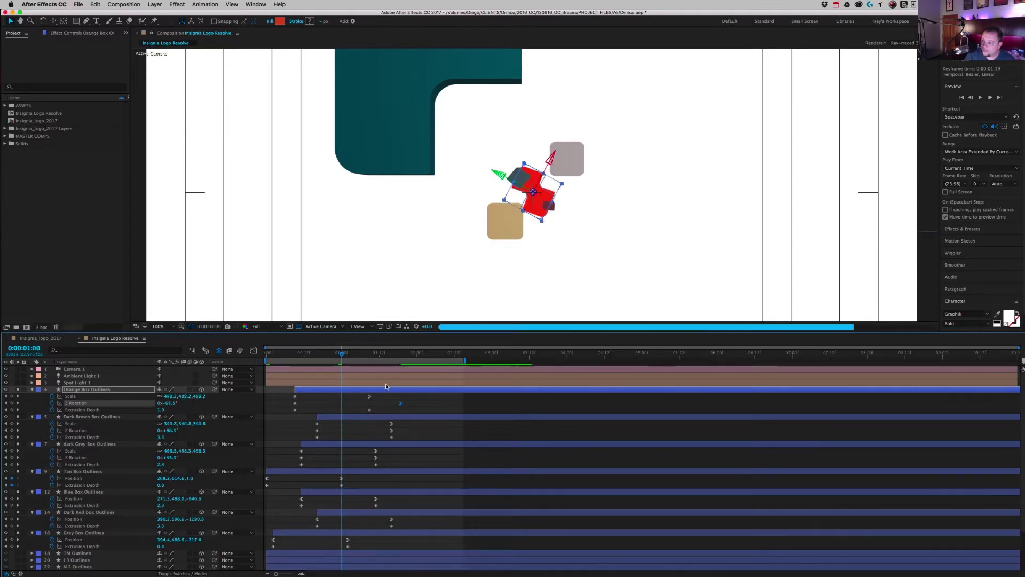
key("Page_Down")
key("Page_Up")
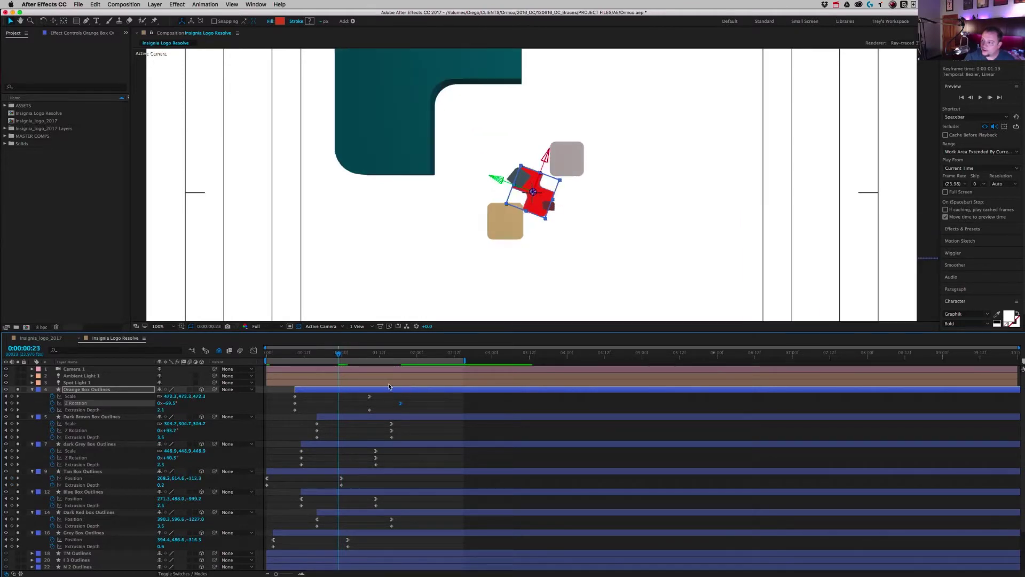
key("Page_Up")
key("Page_Up")
key("Page_Up")
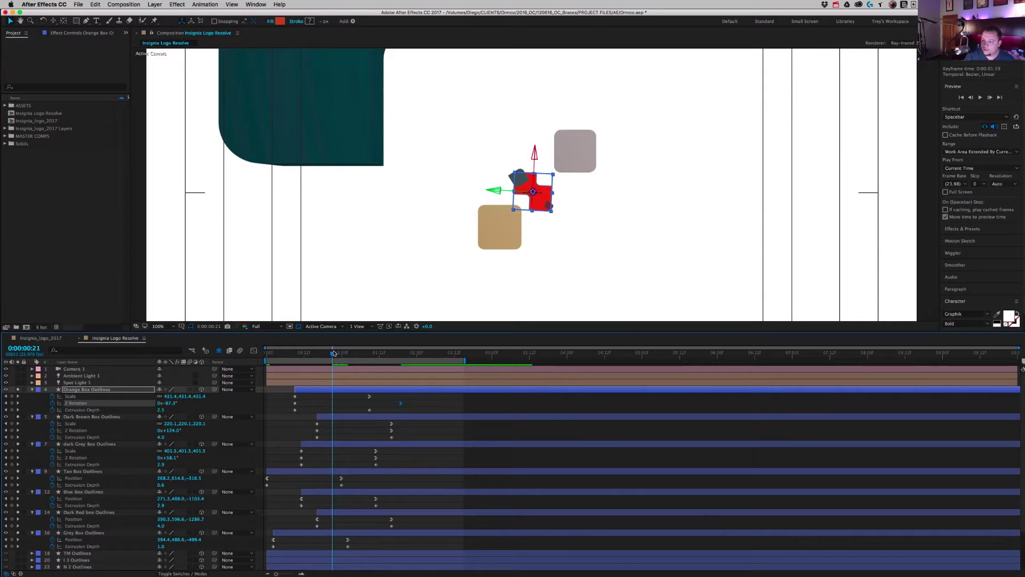
left_click_drag(334, 353, 260, 355)
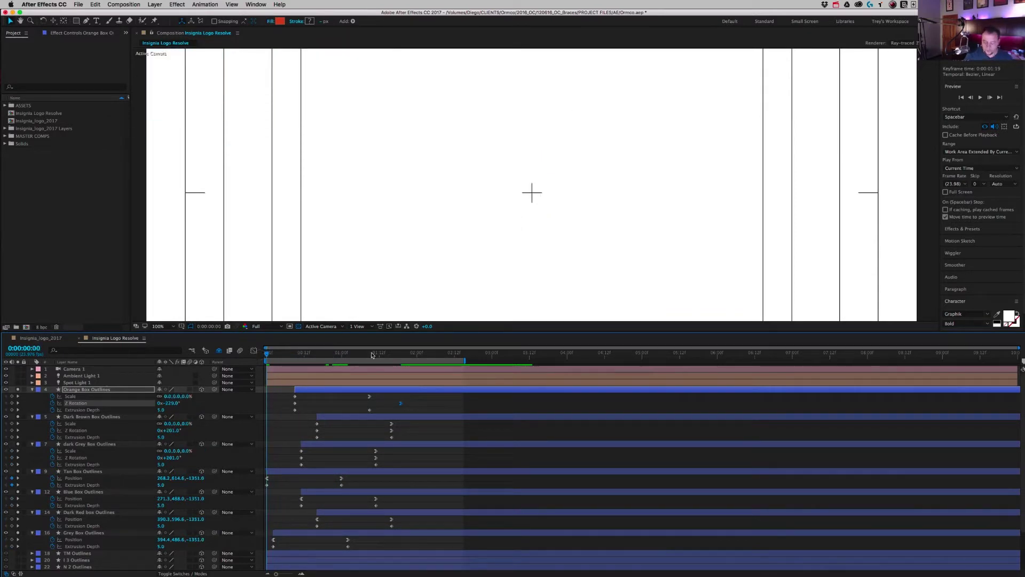
key("space")
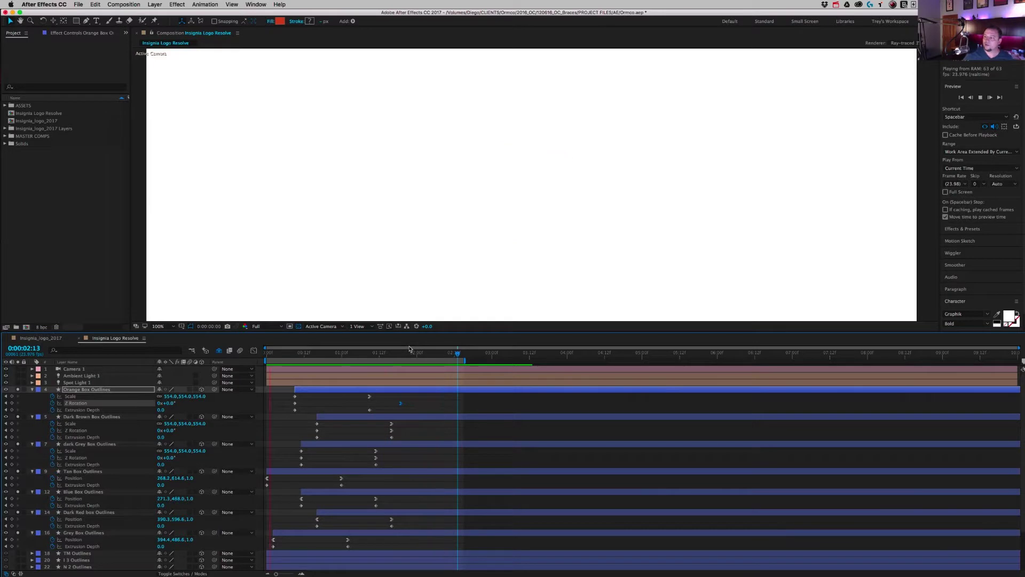
key("comma")
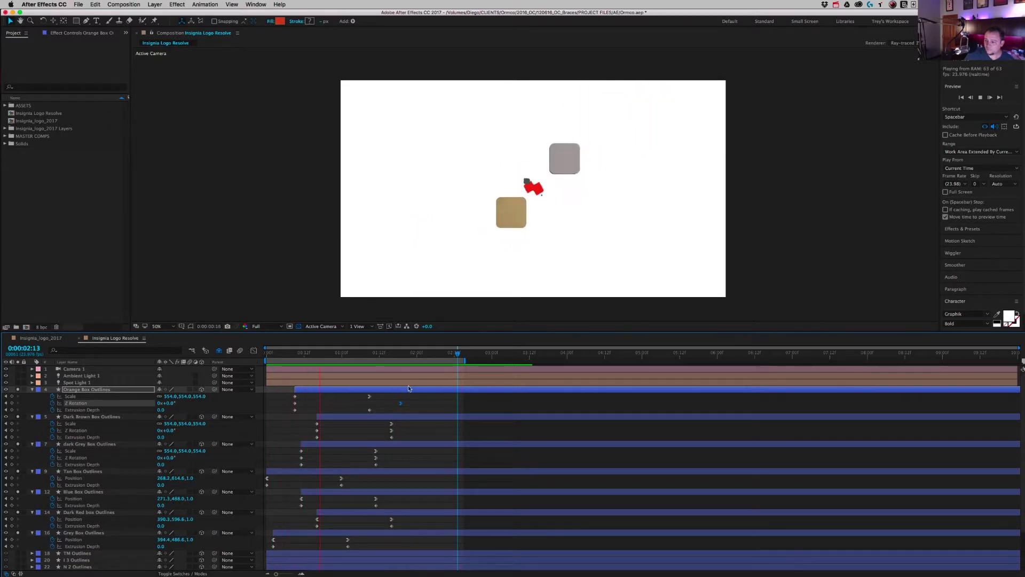
key("space")
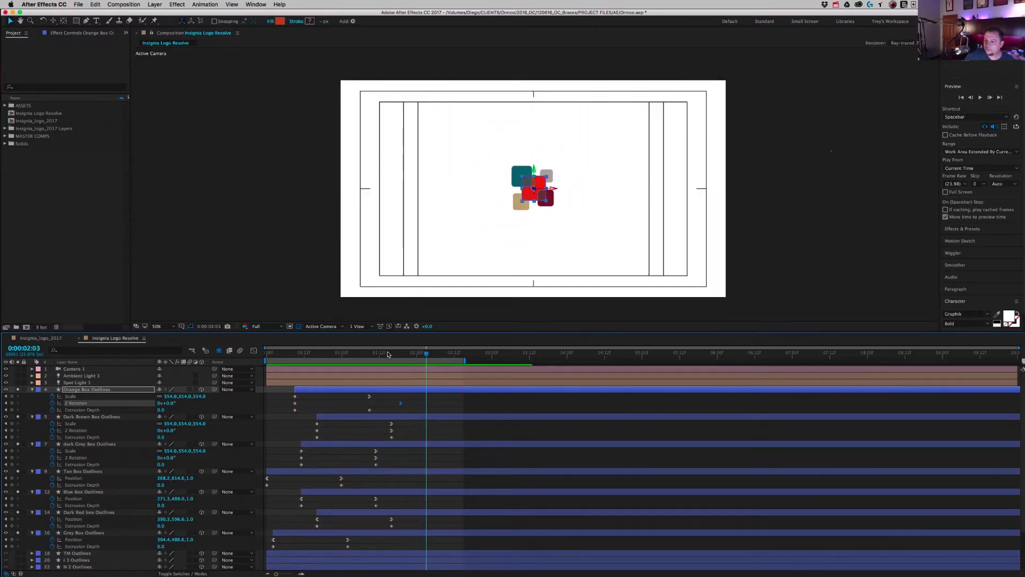
Move the final keyframes of the Dark Grey and Blue Box layers to 0:00:01:16 and preview the animation.
left_click_drag(389, 354, 392, 354)
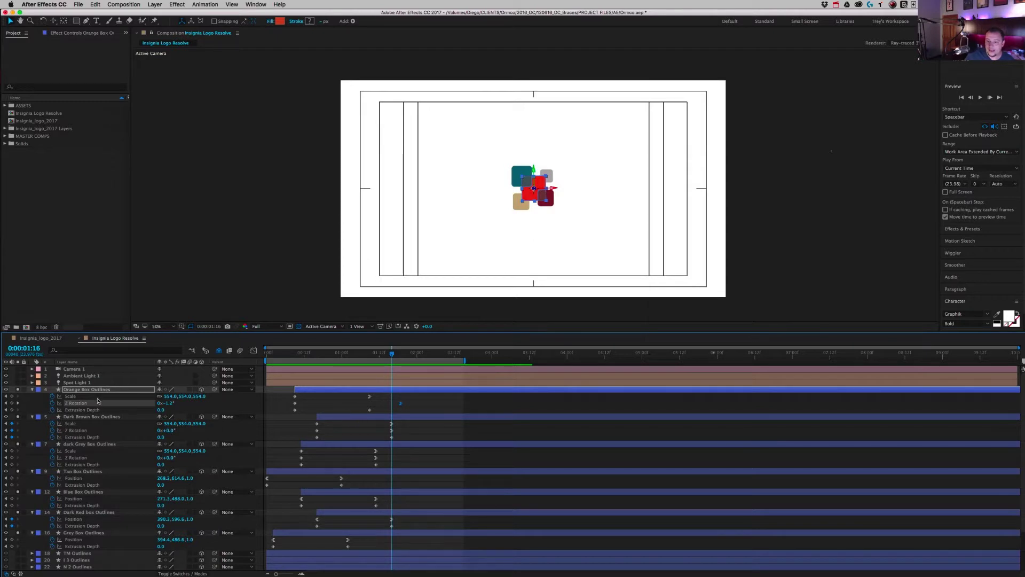
left_click(91, 417)
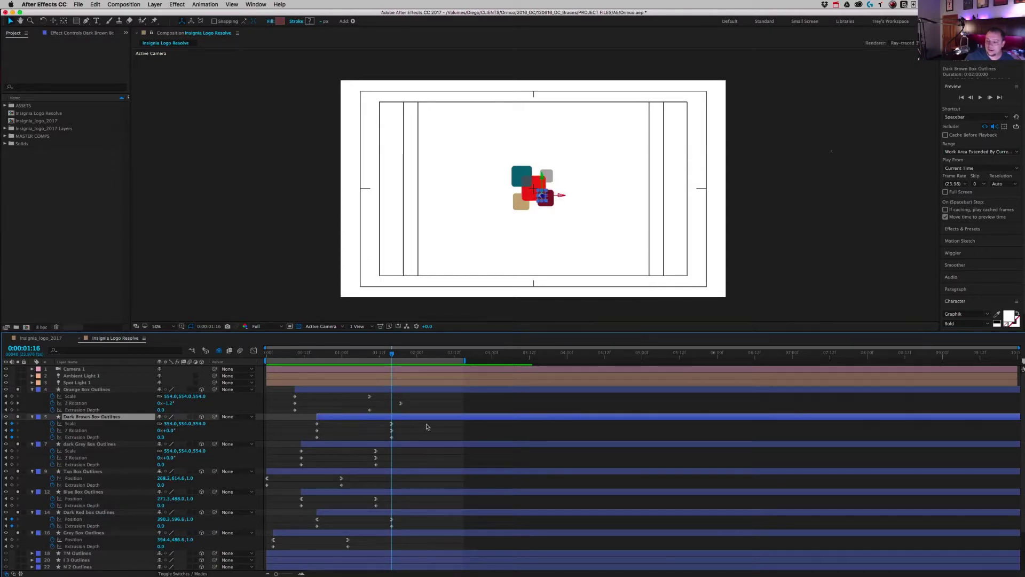
left_click(372, 445)
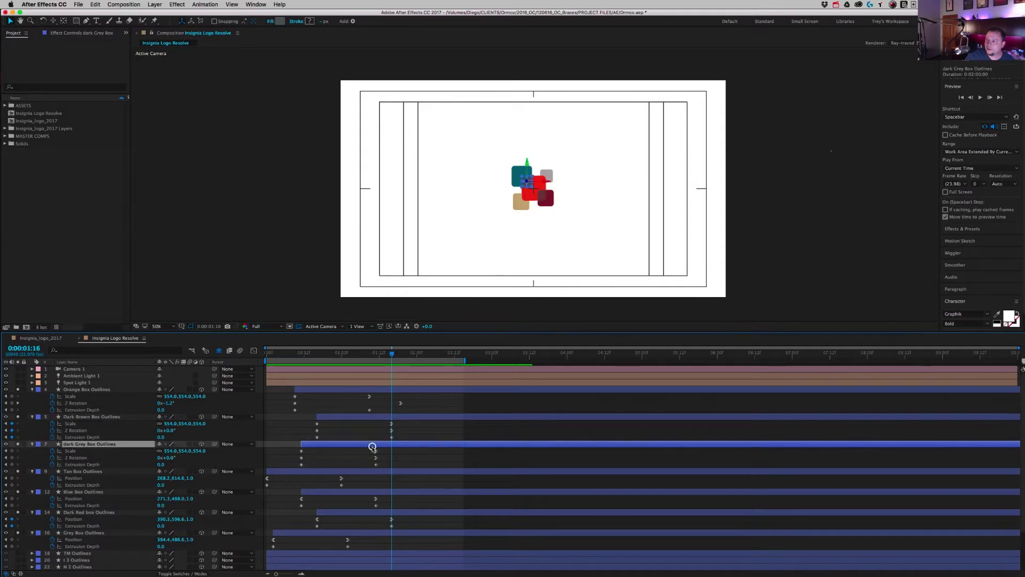
left_click_drag(384, 451, 391, 499)
left_click_drag(390, 355, 326, 355)
key("space")
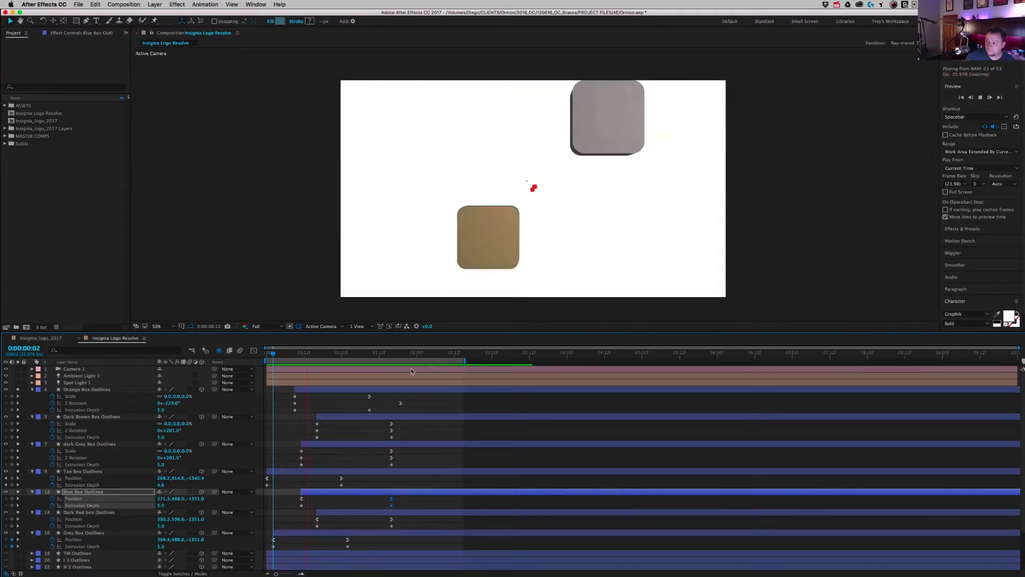
key("space")
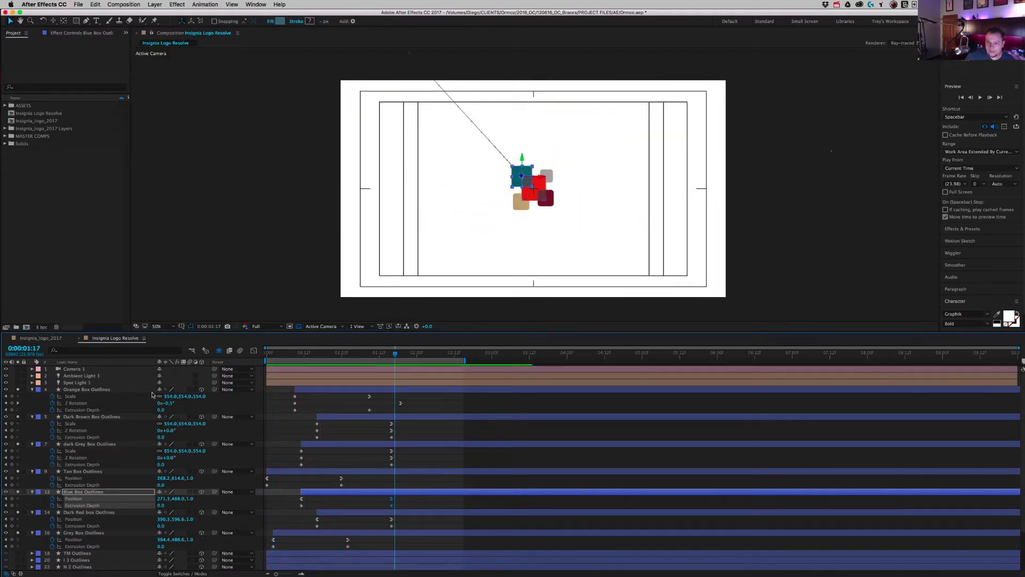
Set the first Extrusion Depth keyframe of the Orange, Dark Brown and Dark Grey Box layers to 10.
left_click_drag(295, 355, 294, 355)
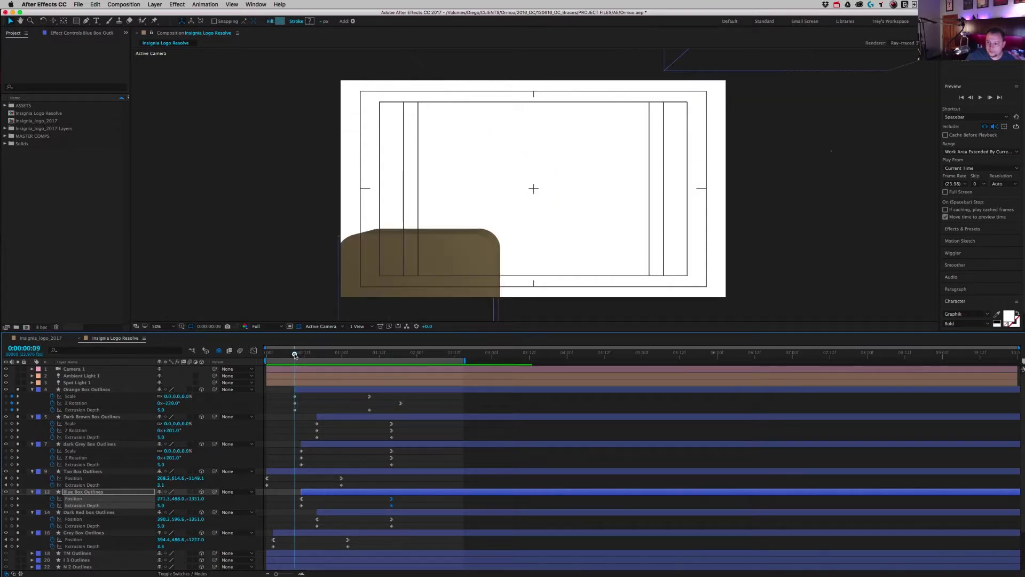
left_click(161, 409)
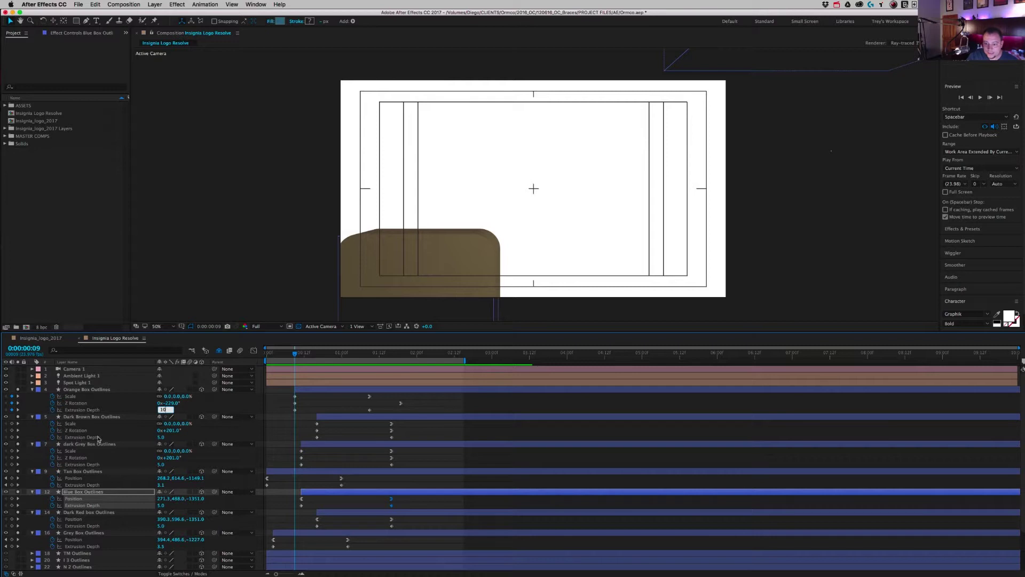
left_click(18, 438)
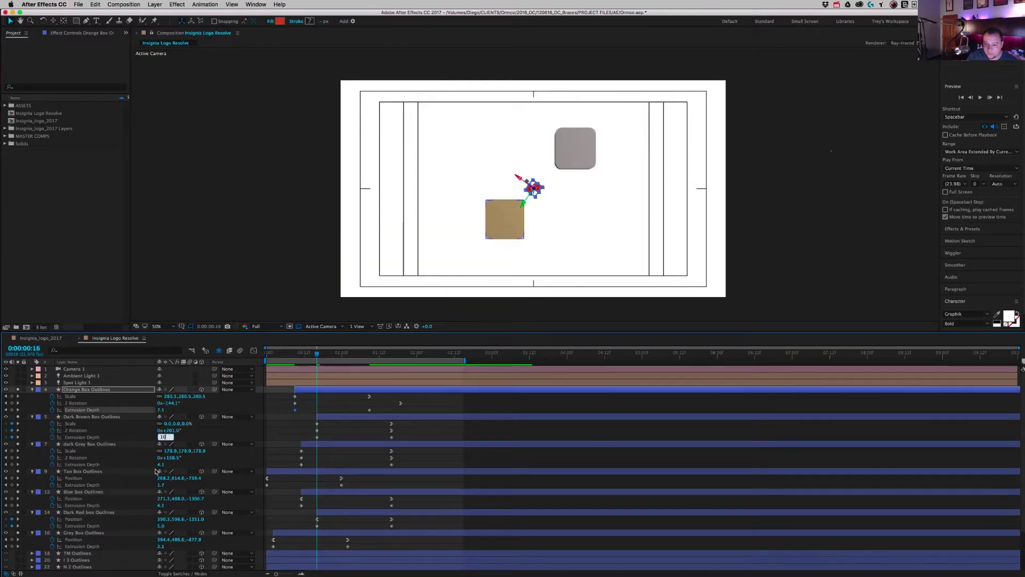
left_click(6, 464)
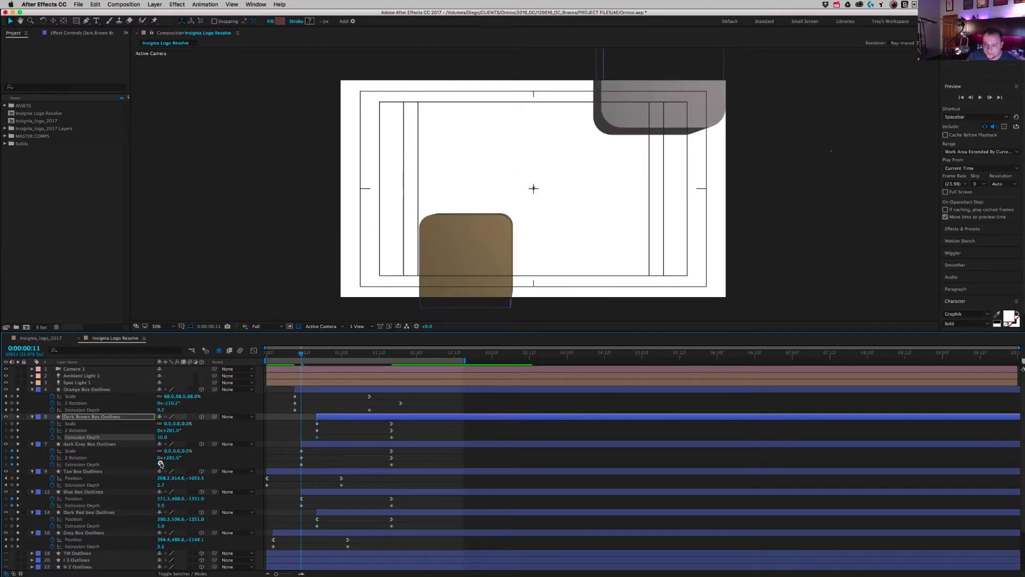
left_click(161, 464)
type("10")
Set the first Extrusion Depth keyframe of the Tan, Blue, Dark Red and Grey Box layers to 10 and preview the animation.
left_click(5, 485)
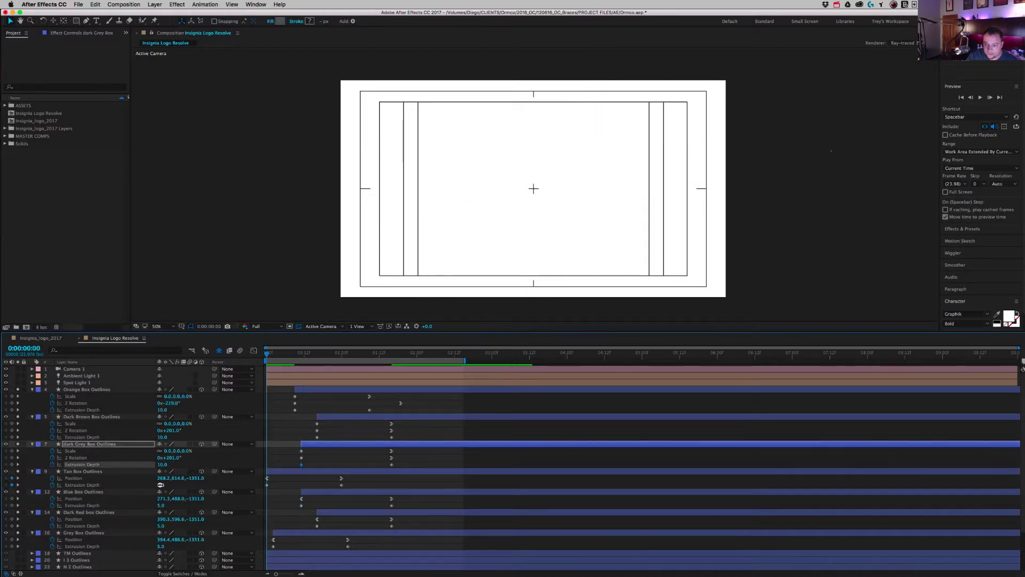
left_click(17, 505)
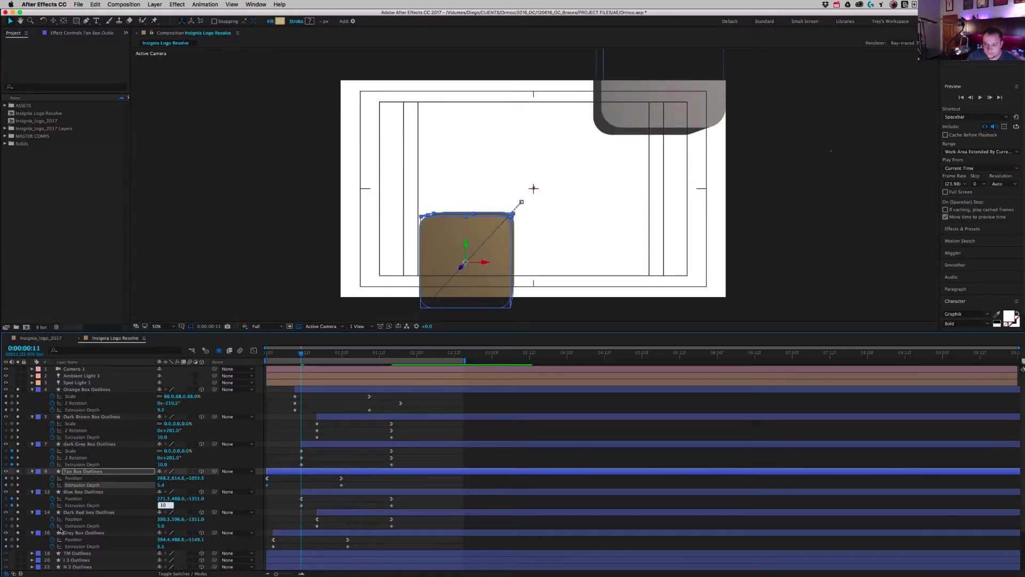
left_click(18, 525)
left_click(161, 525)
type("10")
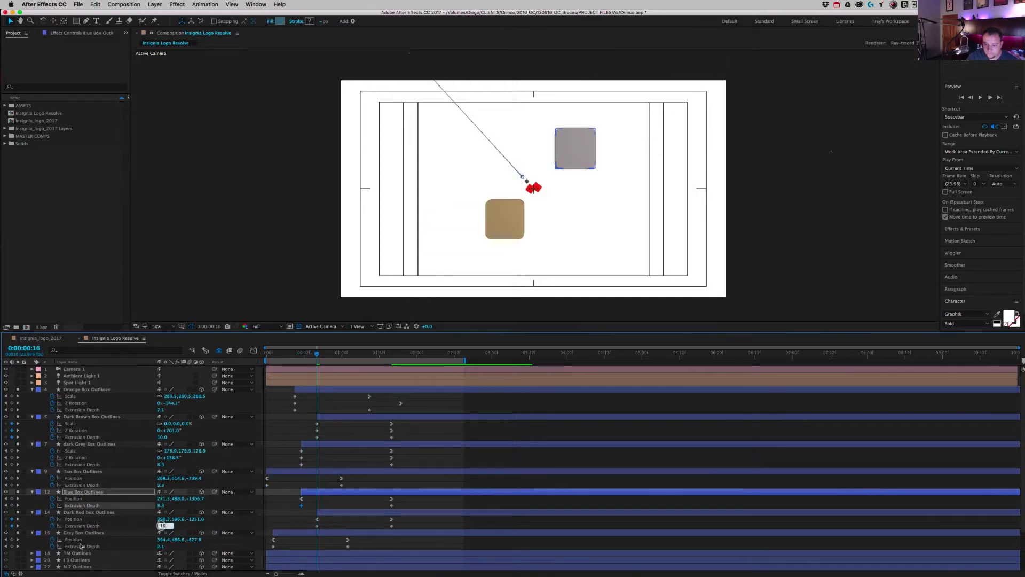
left_click(6, 547)
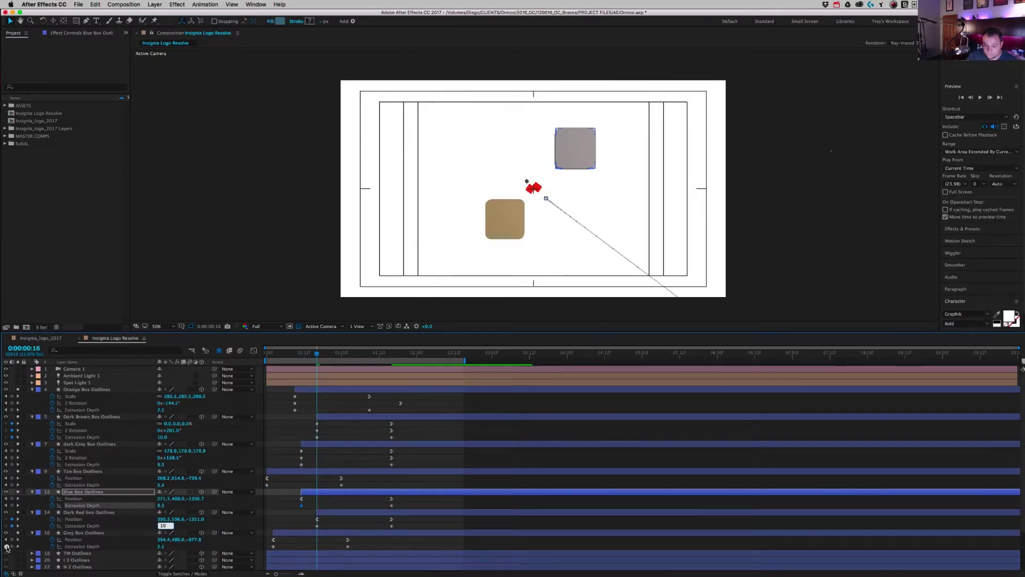
left_click(255, 541)
left_click_drag(274, 354, 240, 354)
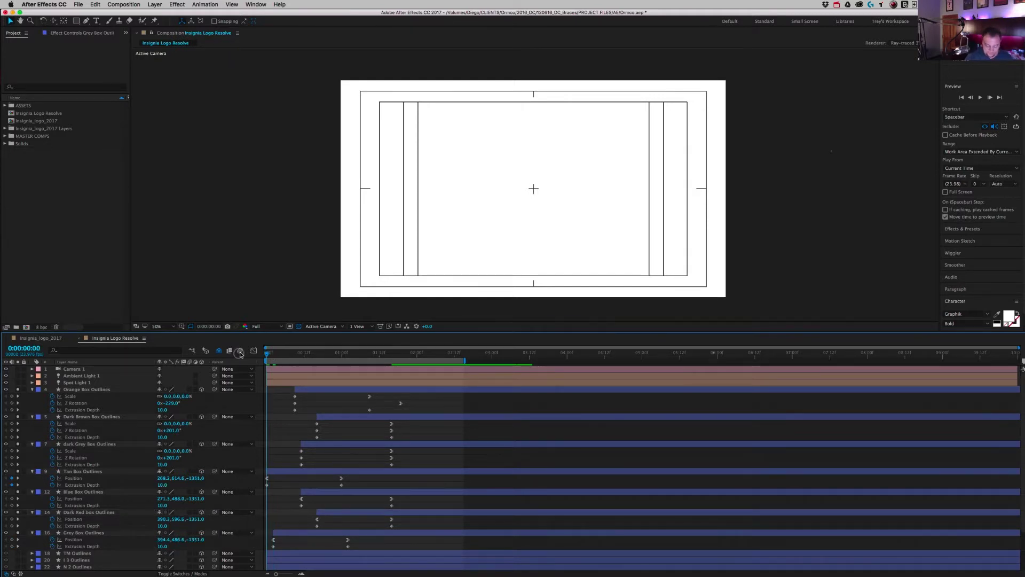
key("space")
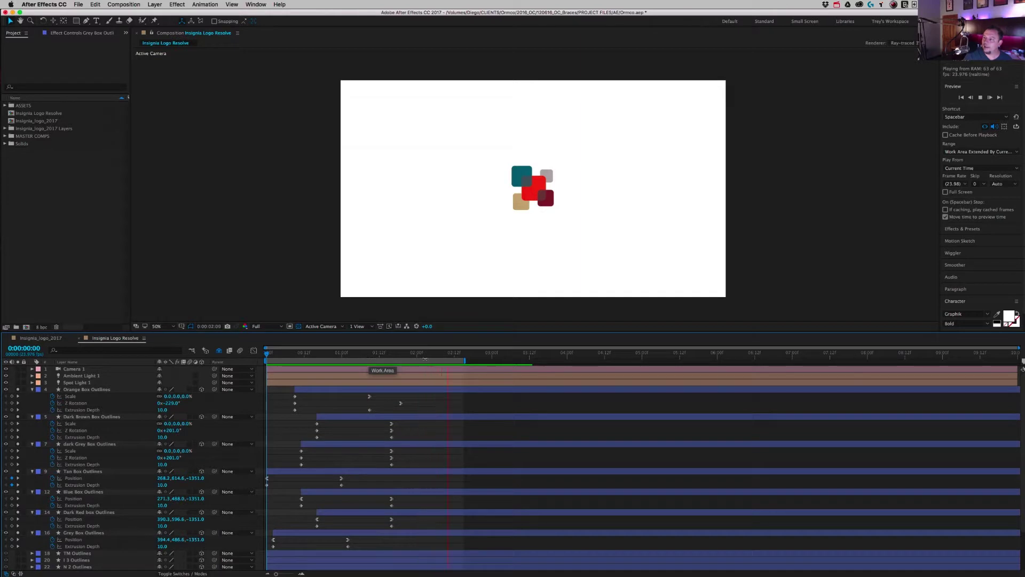
key("space")
Go to 0:00:01:19, select all the layers and collapse their properties.
left_click_drag(390, 354, 400, 353)
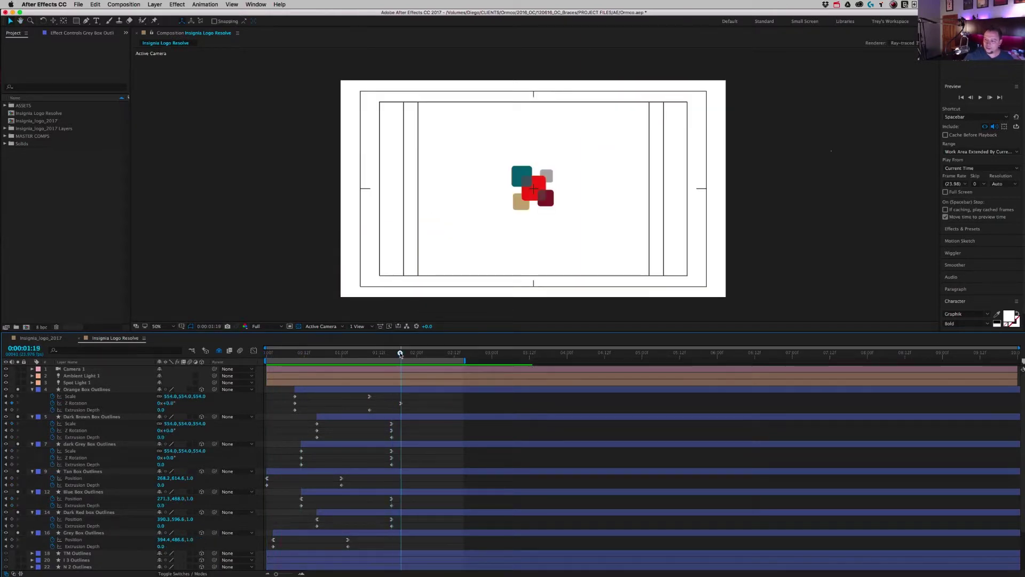
key("super+a")
left_click(32, 389)
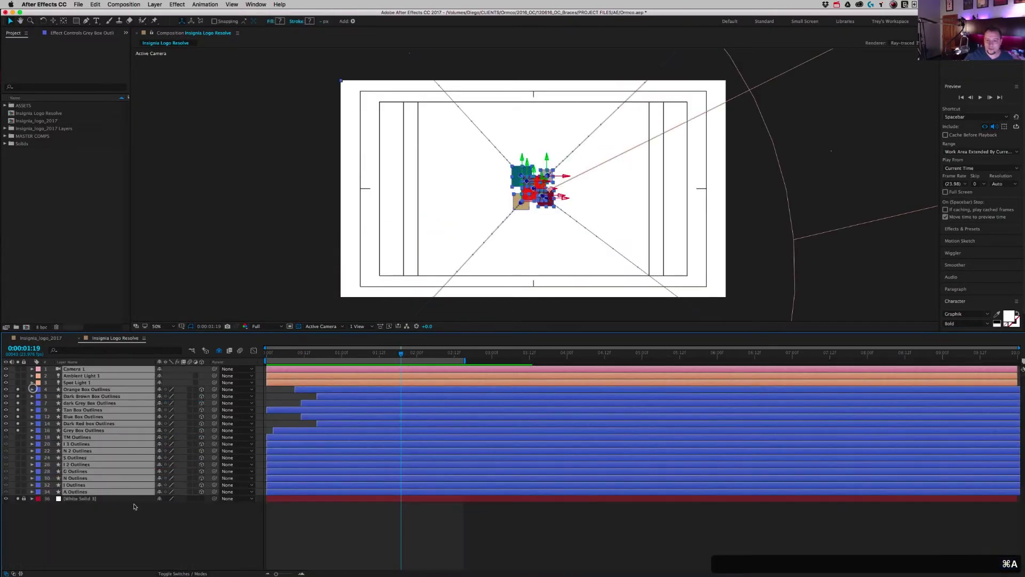
Move the TM Outlines layer below the A Outlines layer.
left_click(102, 511)
left_click_drag(79, 437, 81, 492)
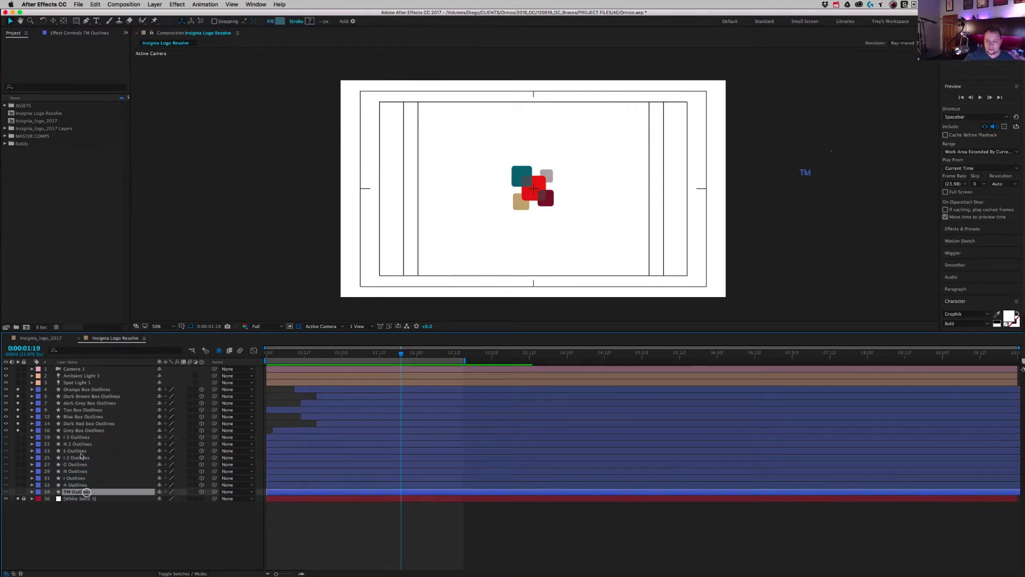
left_click(77, 436)
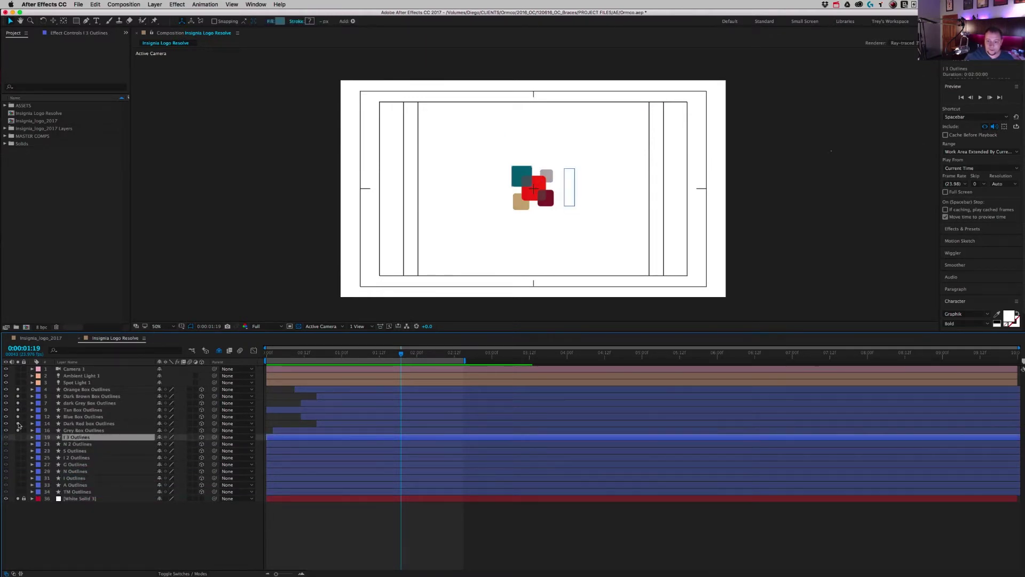
Turn off solo for all the box layers and the white solid, and check the full logo around 0:00:02:01.
left_click(21, 390)
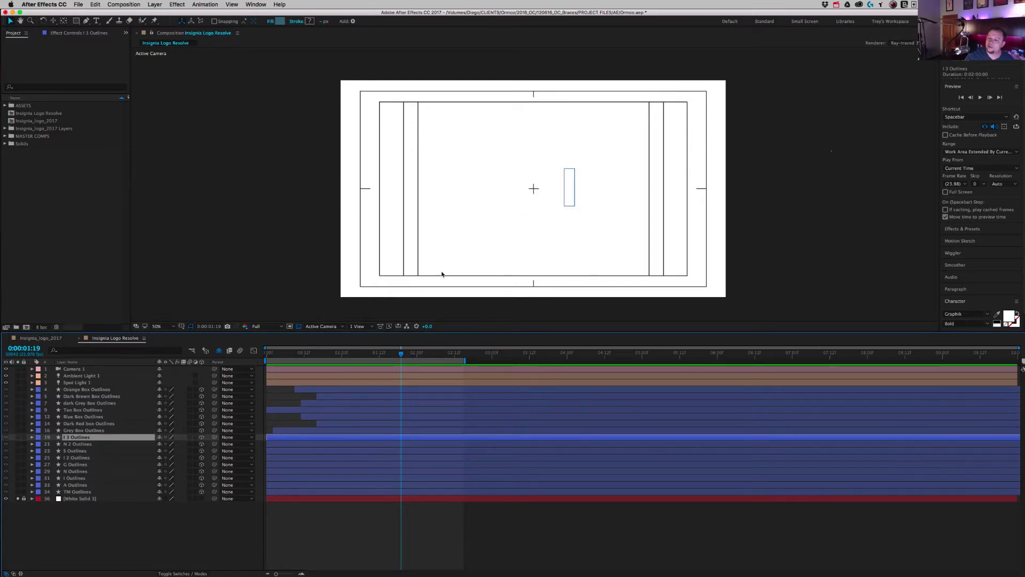
left_click_drag(405, 356, 445, 356)
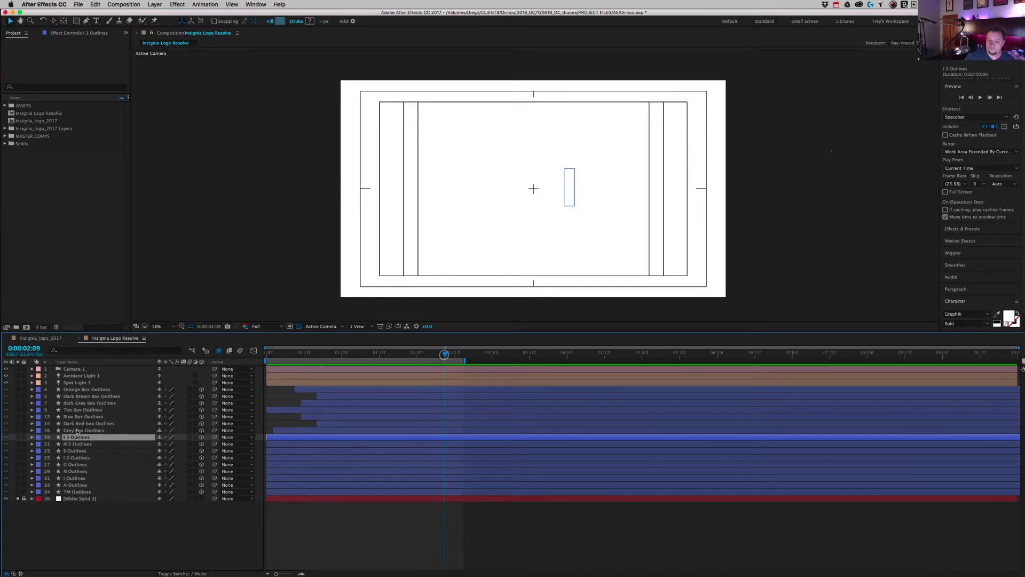
left_click(18, 499)
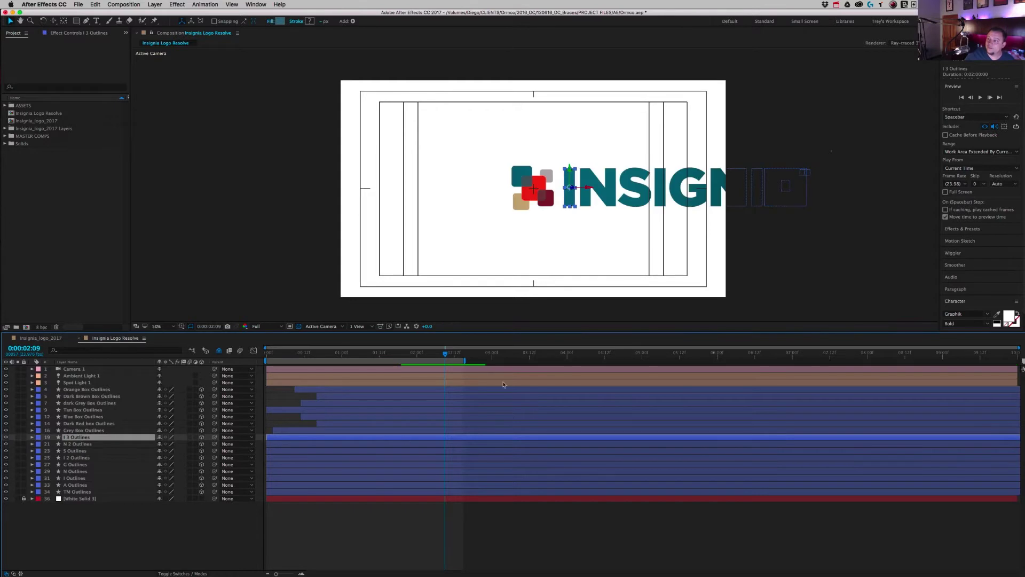
left_click_drag(442, 357, 418, 356)
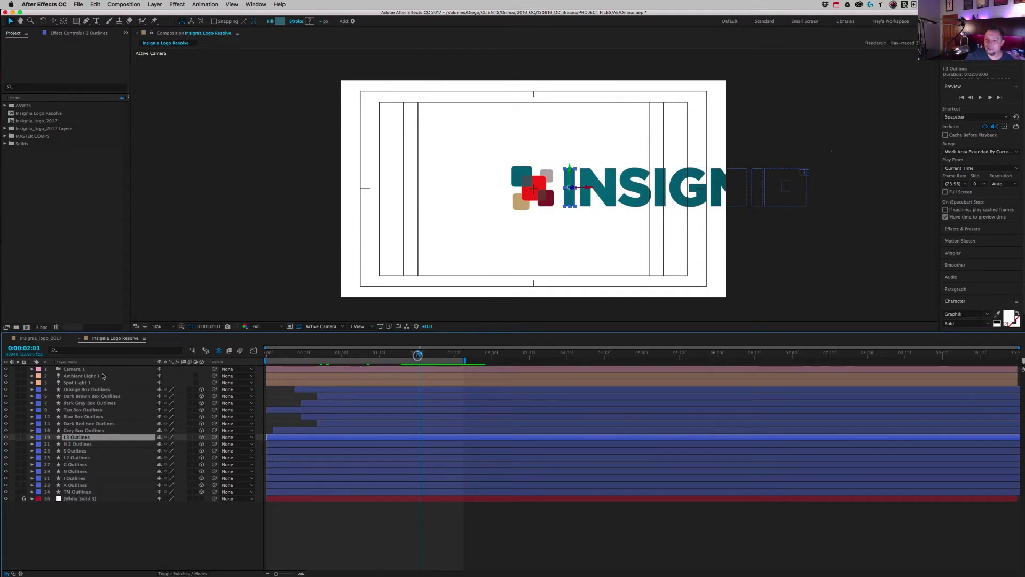
Reveal the keyframed properties of all the layers and go to 0:00:01:19.
left_click(84, 368)
key("u")
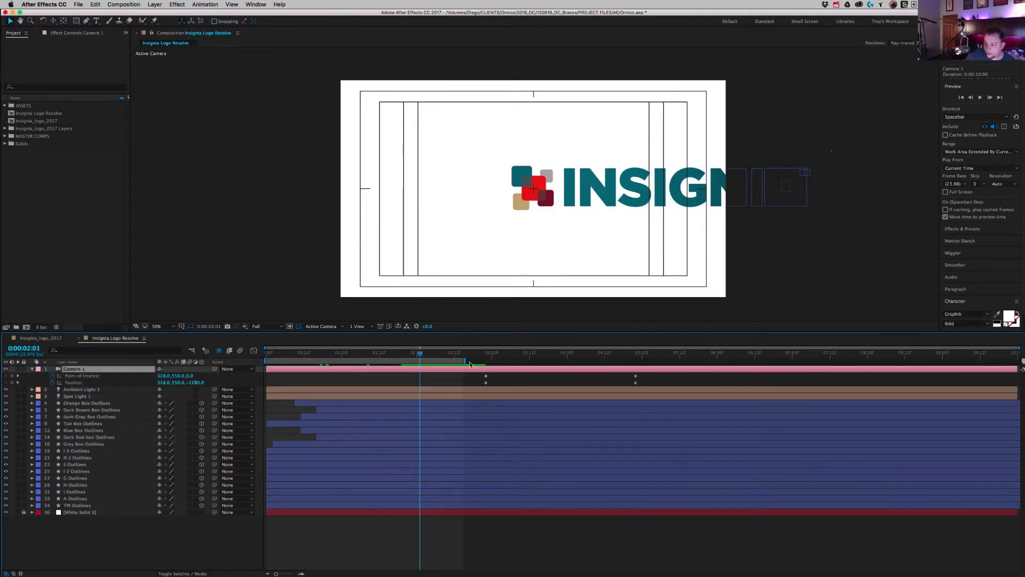
key("super+a")
key("u")
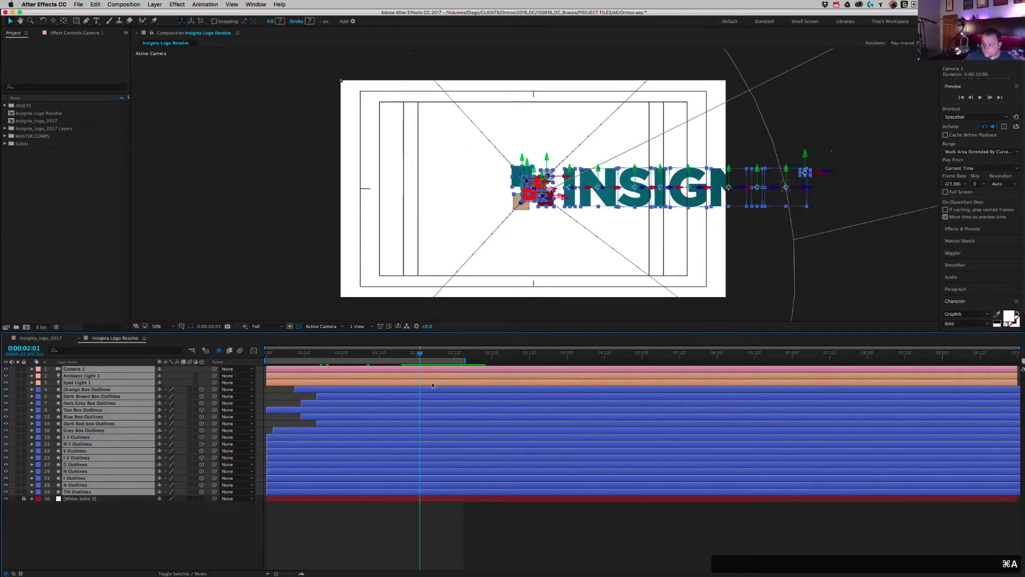
key("u")
left_click_drag(394, 354, 402, 356)
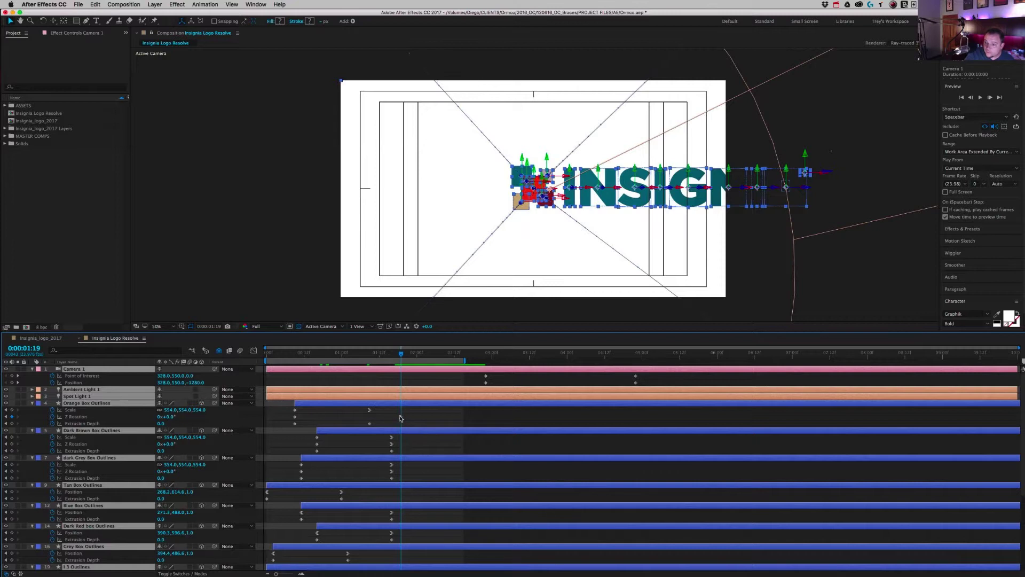
Try to move the Orange Box layer's final Z Rotation keyframe slightly earlier, and undo the move.
left_click(401, 417)
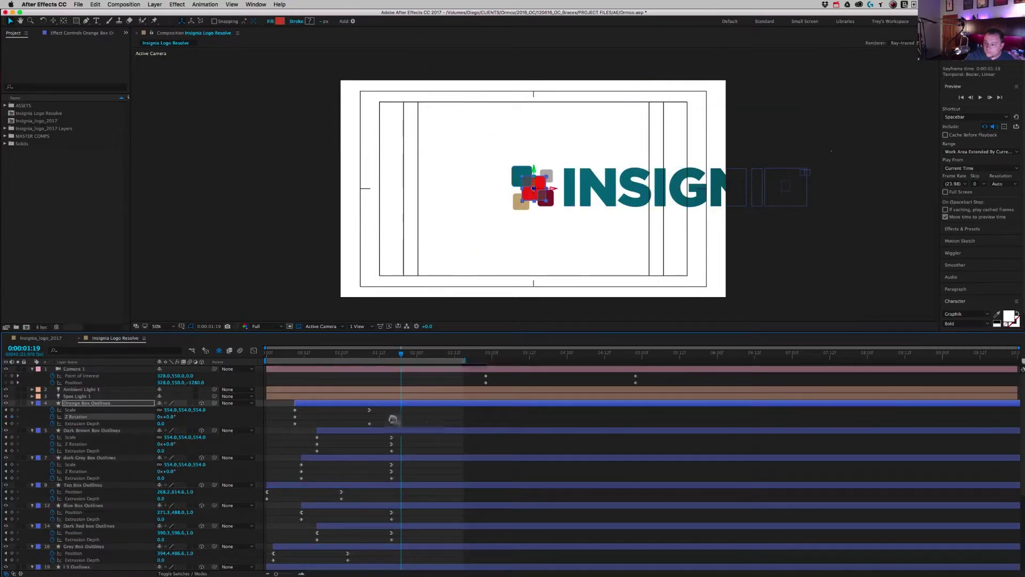
left_click_drag(393, 419, 392, 417)
left_click(392, 355)
key("super+z")
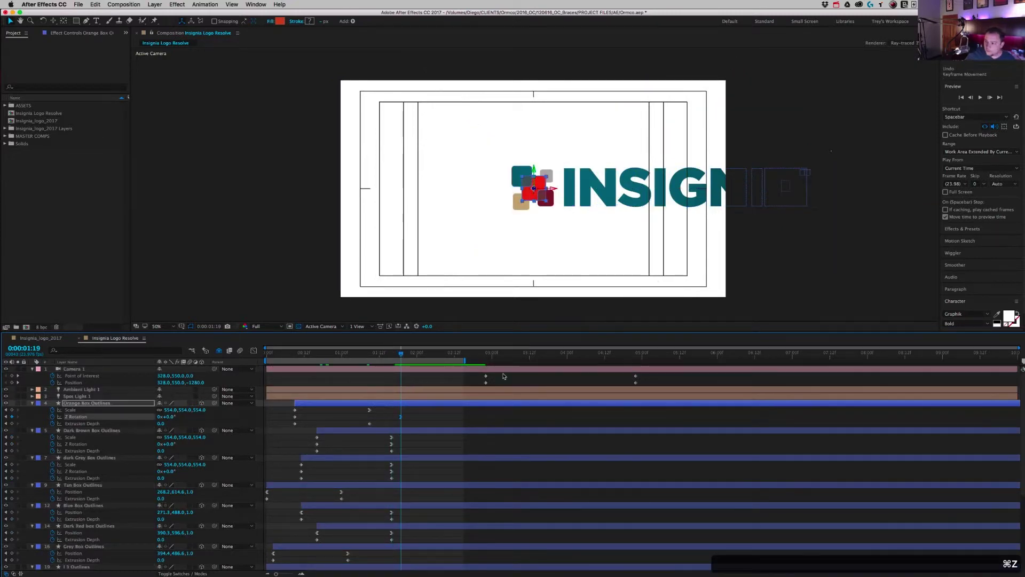
Shift all of Camera 1's Point of Interest and Position keyframes earlier so the first pair sits at 0:00:01:19.
left_click_drag(479, 377, 693, 391)
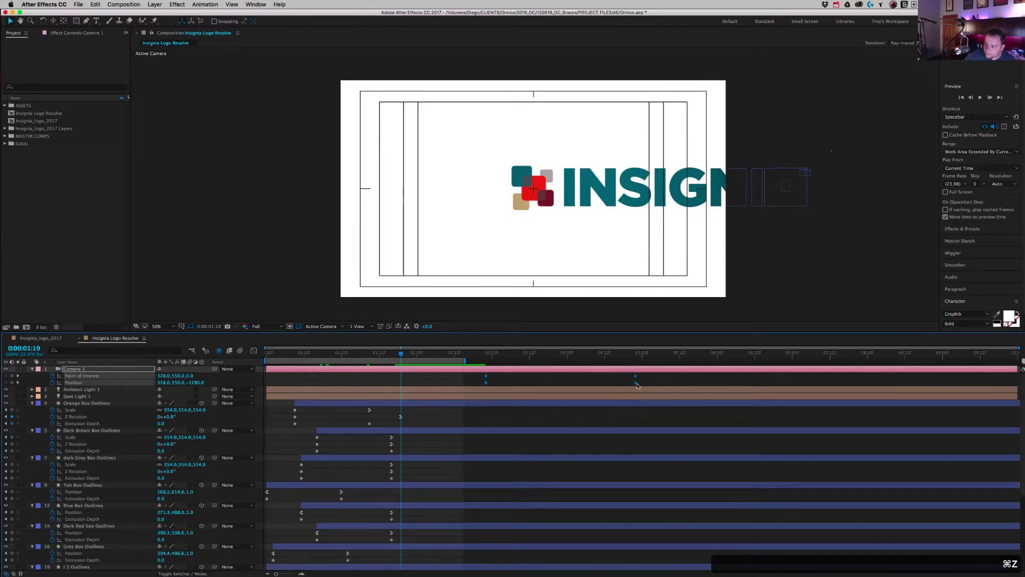
left_click_drag(628, 385, 562, 388)
left_click_drag(551, 388, 550, 388)
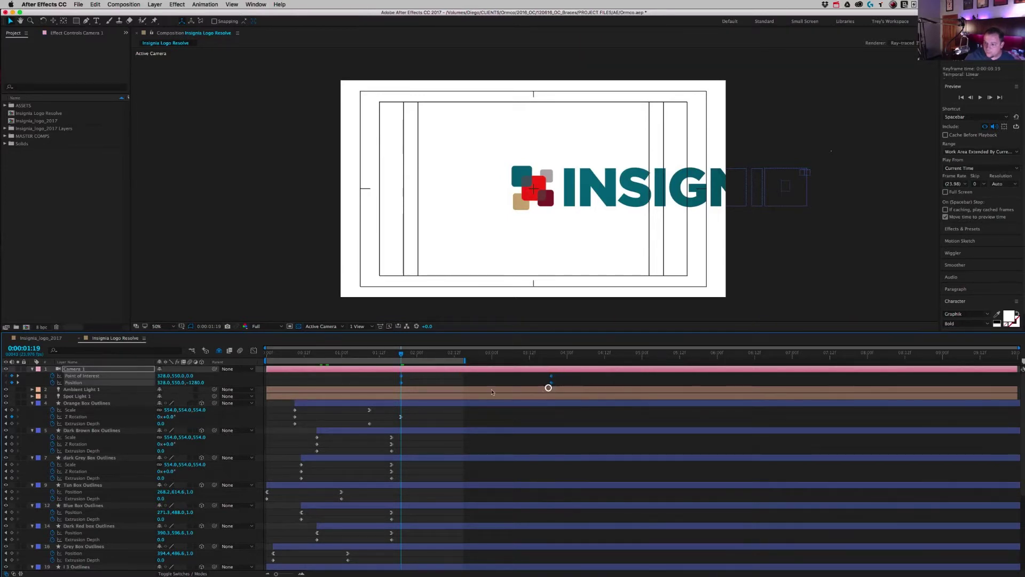
Ease Camera 1's keyframes in the speed graph to zero speed at both ends, with an early peak and a long slow-down.
left_click(253, 351)
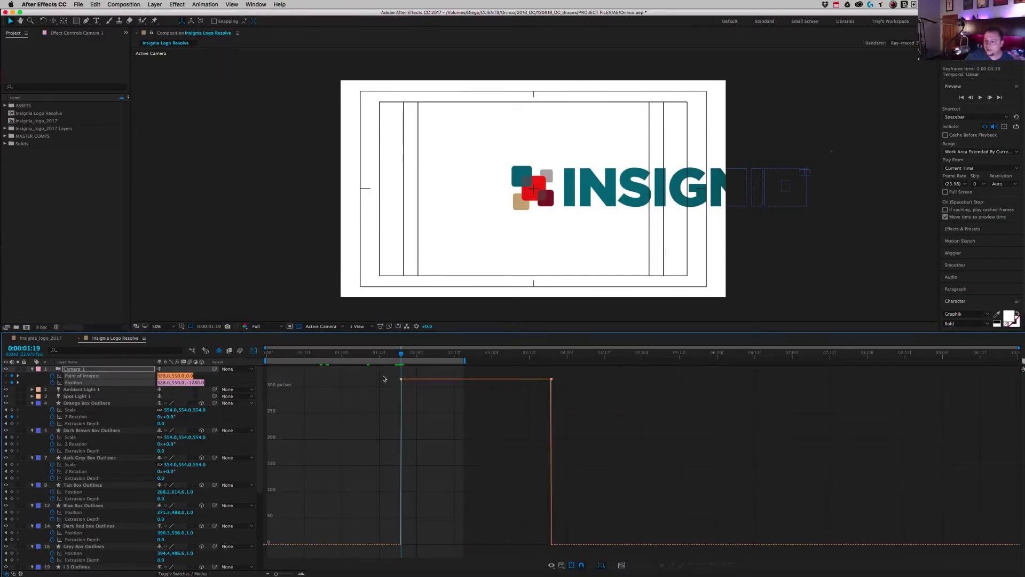
left_click_drag(386, 374, 442, 543)
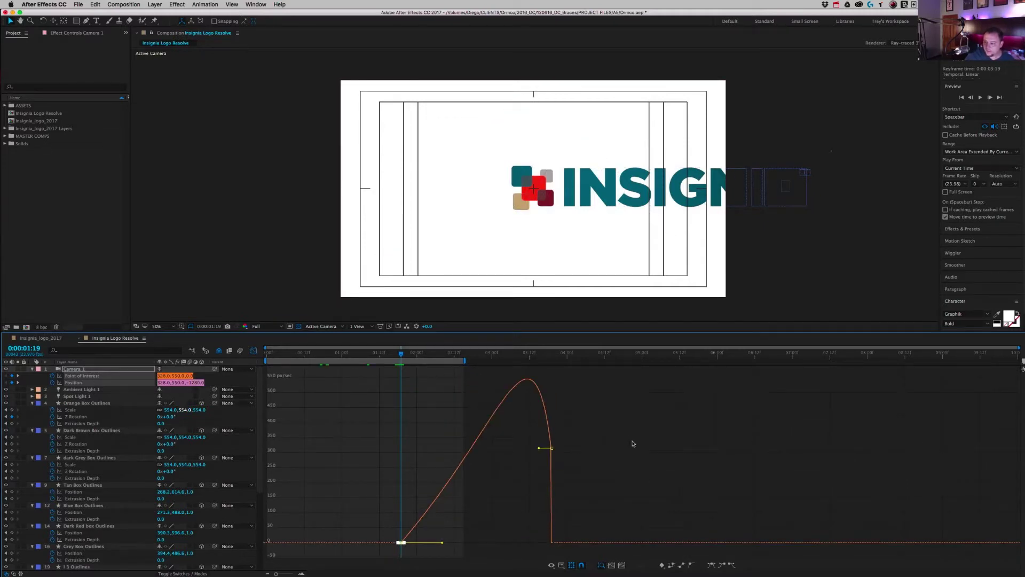
left_click_drag(614, 438, 509, 544)
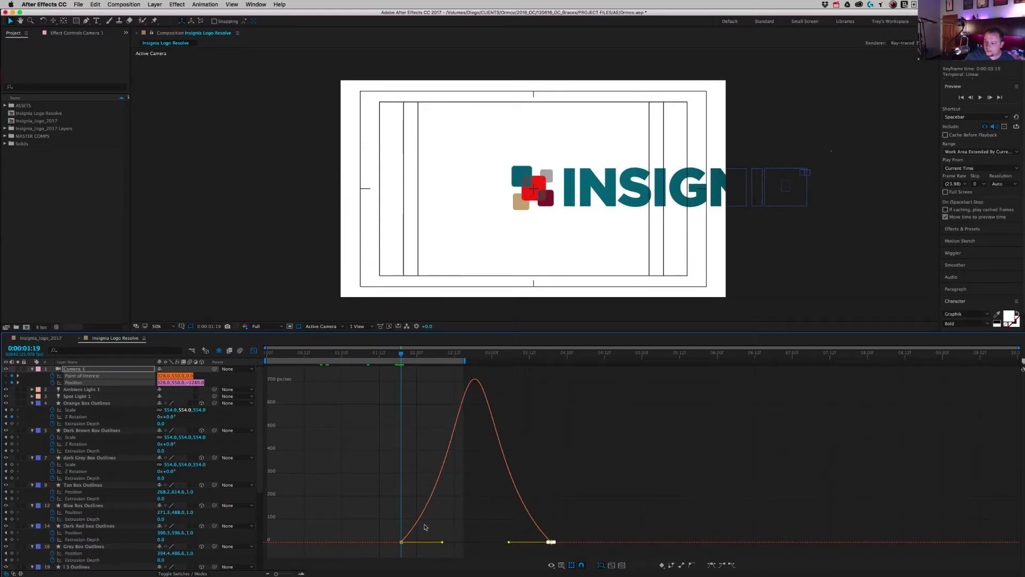
left_click_drag(425, 527, 378, 548)
left_click_drag(442, 541, 416, 541)
left_click(533, 542)
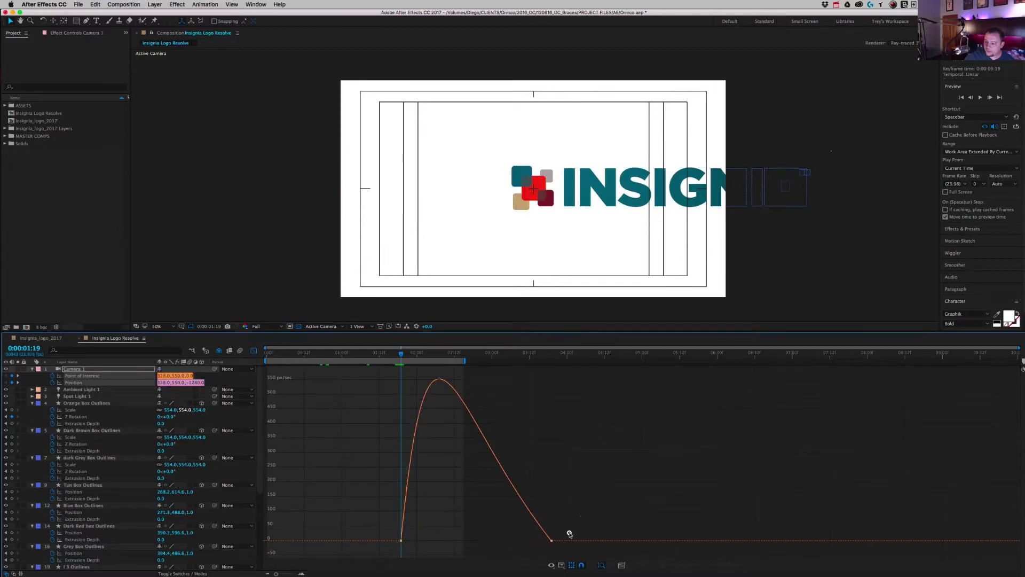
left_click_drag(499, 544, 479, 543)
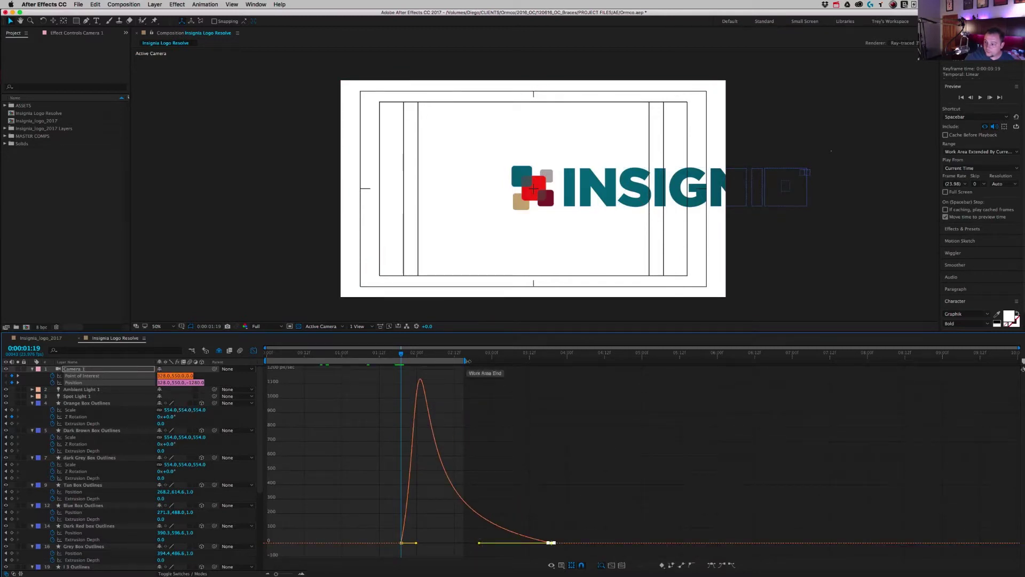
Extend the work area end to Camera 1's last keyframes and preview the animation.
left_click_drag(468, 364, 552, 369)
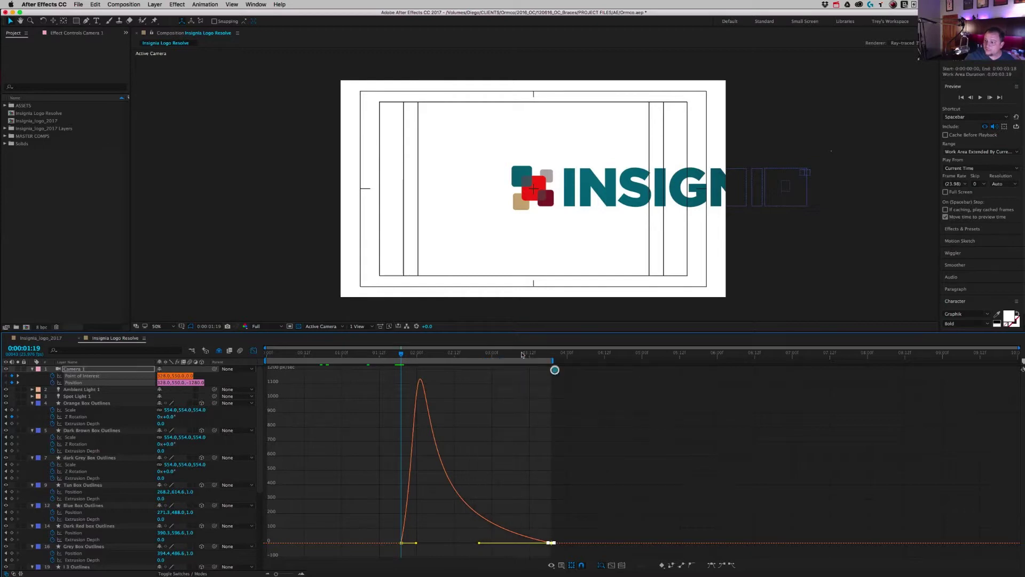
key("space")
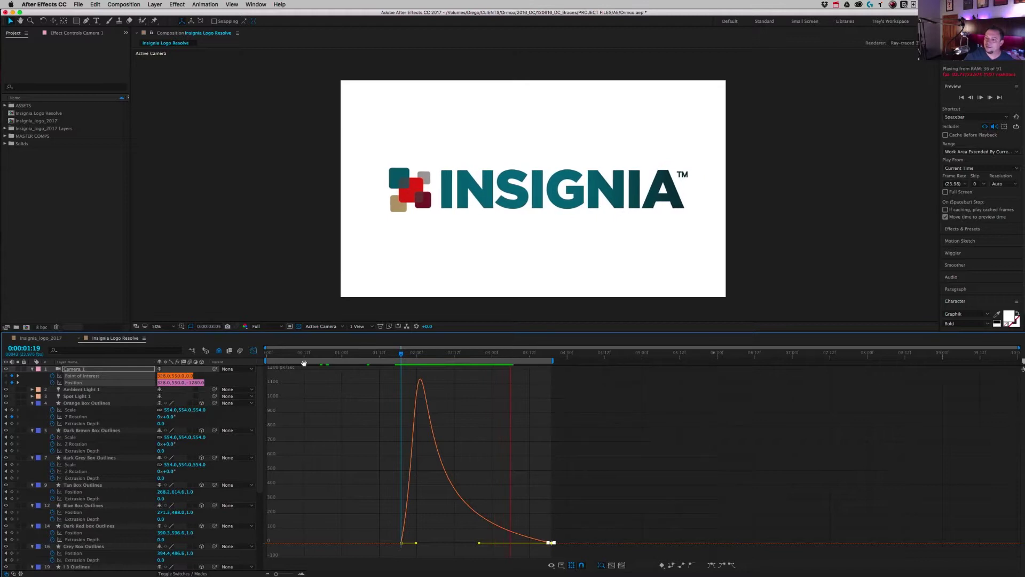
key("space")
Close the graph editor, go back to 0:00:01:19 and collapse the properties of all the layers.
left_click(254, 350)
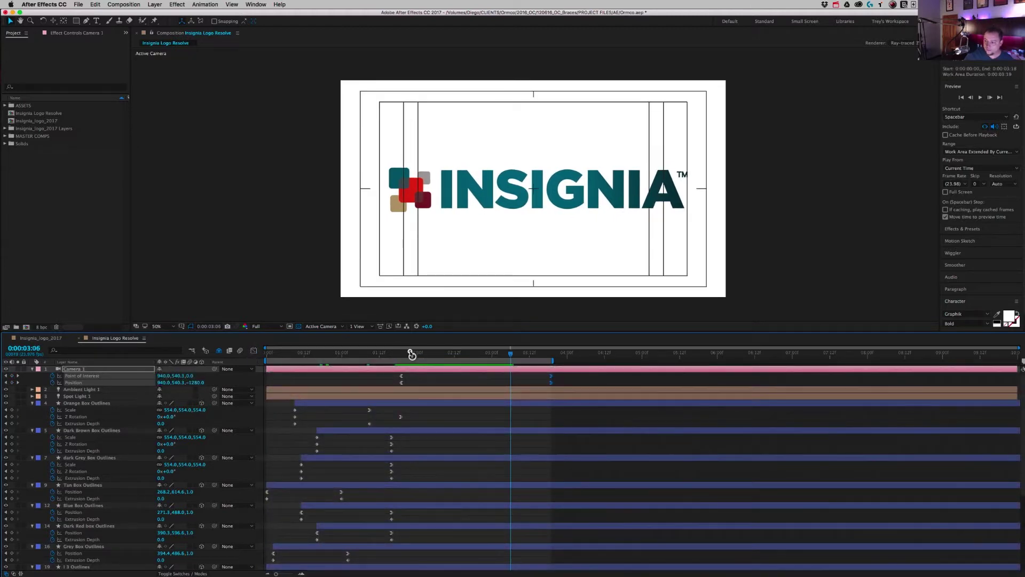
left_click_drag(411, 354, 402, 356)
key("super+a")
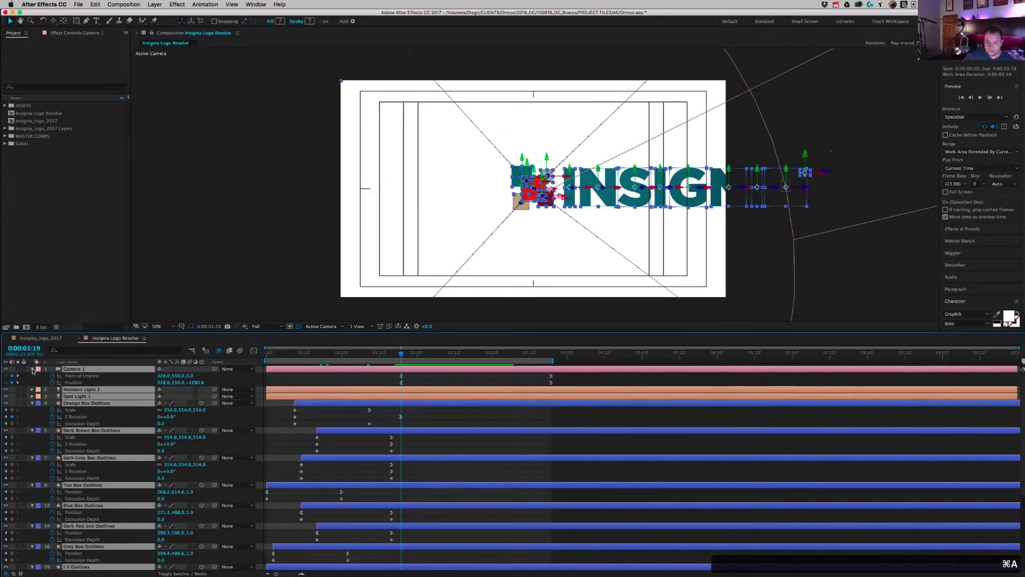
left_click(33, 370)
Solo the letter layers from I 3 Outlines to A Outlines and hide Camera 1.
left_click(122, 522)
left_click(86, 438)
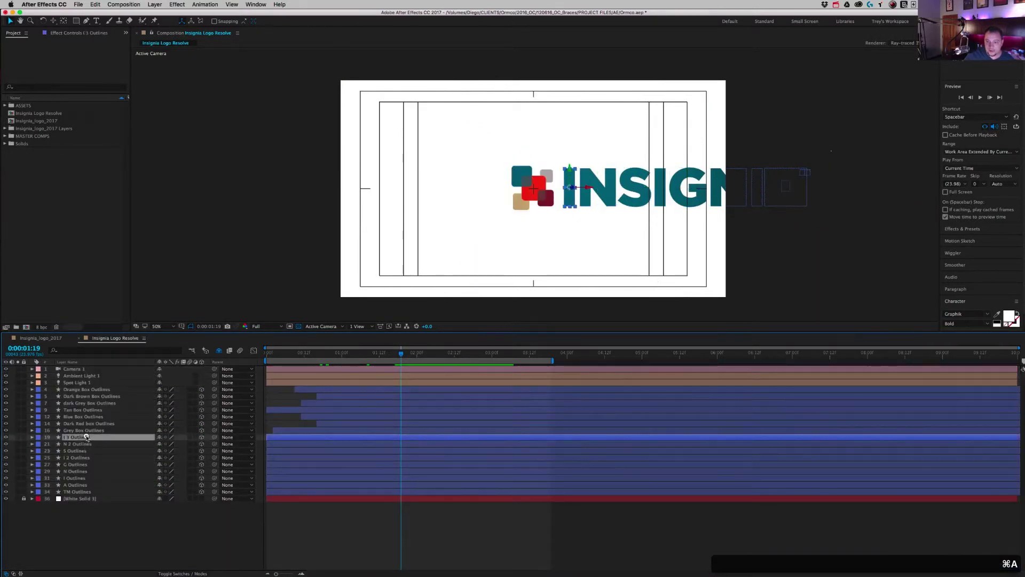
left_click(82, 484, "shift")
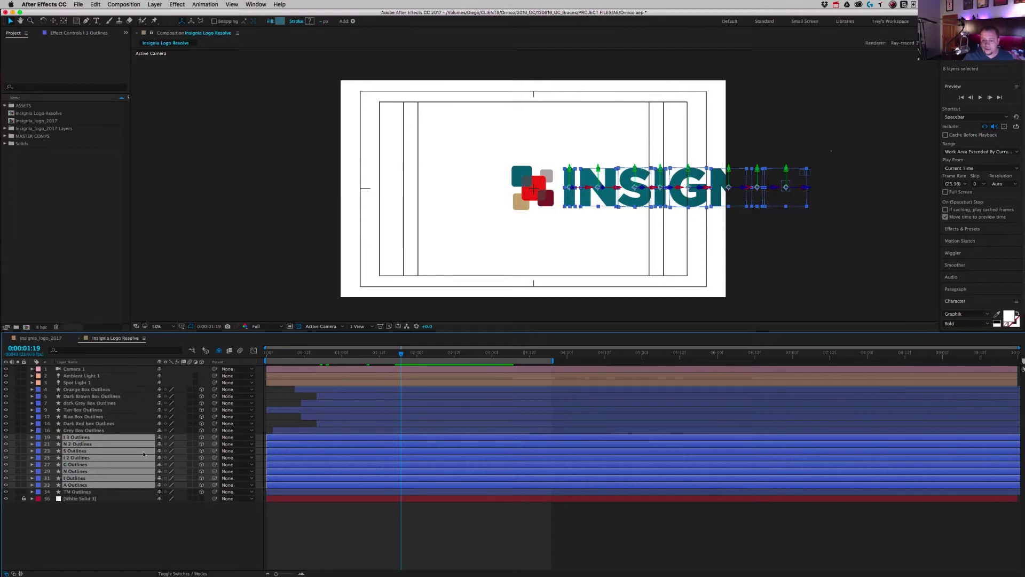
left_click(18, 438)
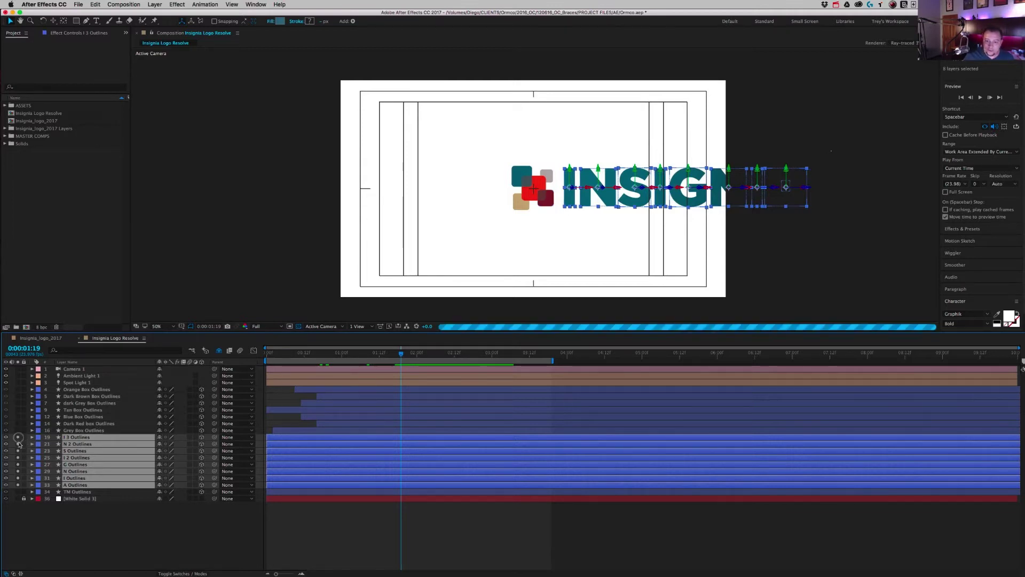
left_click(6, 369)
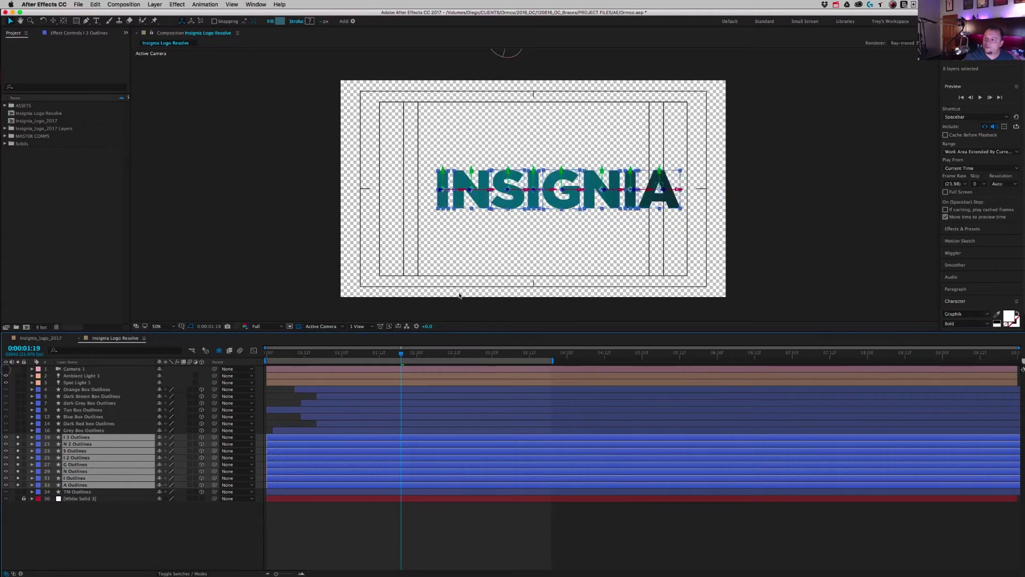
At 0:00:00:00, move the I 3 Outlines layer's anchor point to the letter's left edge with the Pan Behind tool.
left_click_drag(281, 357, 217, 358)
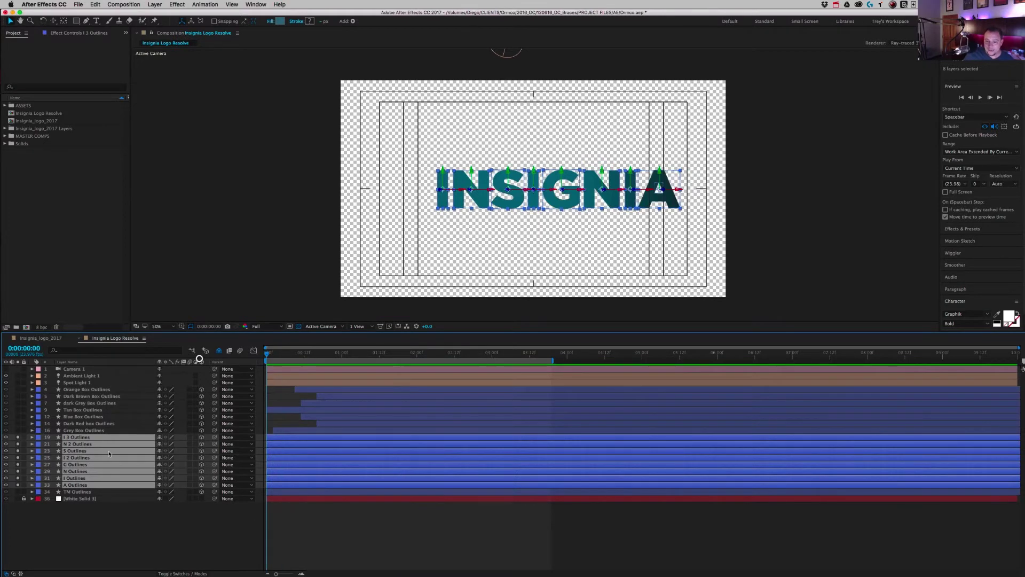
left_click(99, 531)
left_click(80, 438)
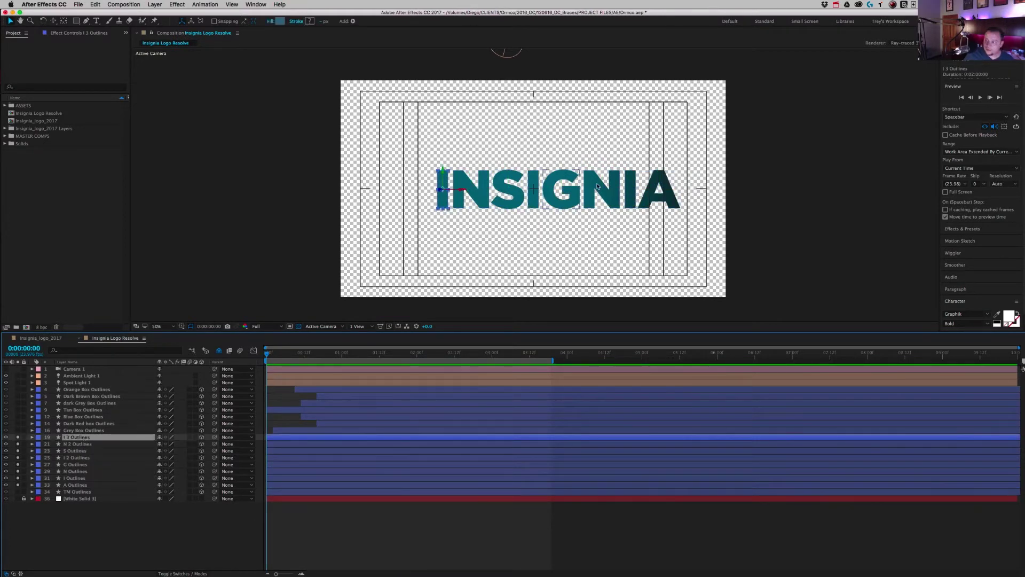
key("slash")
key("a")
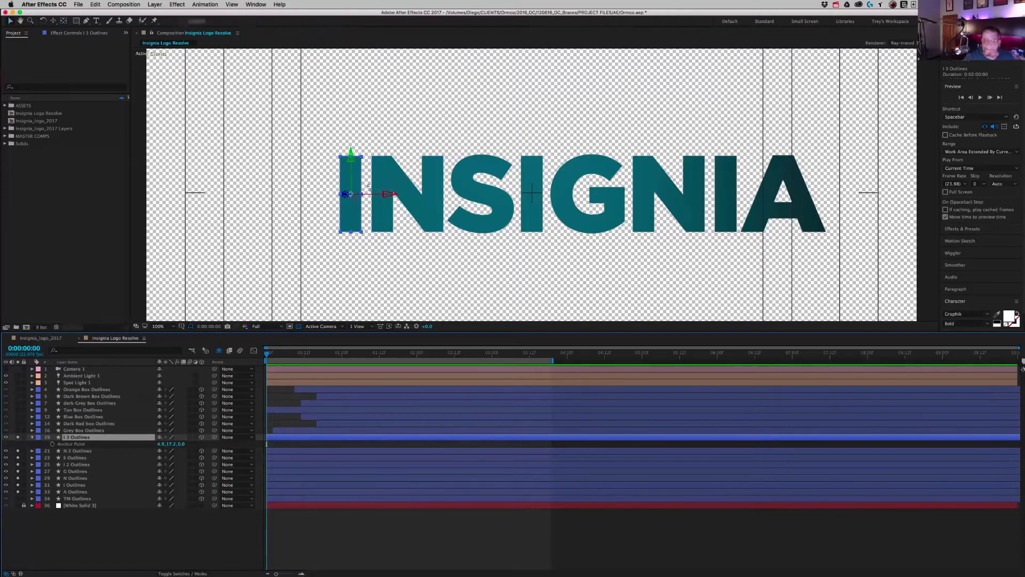
key("y")
left_click_drag(348, 195, 341, 197)
Move the N 2 Outlines layer's anchor point horizontally to the letter's left edge, at about 0.1, 17.2, 0.0.
left_click(412, 218)
key("a")
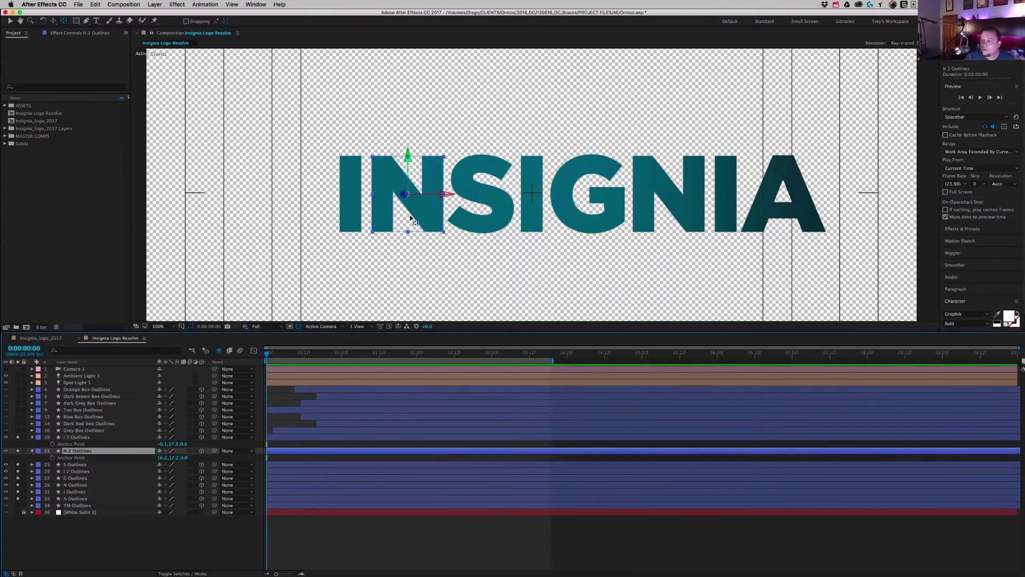
left_click_drag(406, 194, 374, 196)
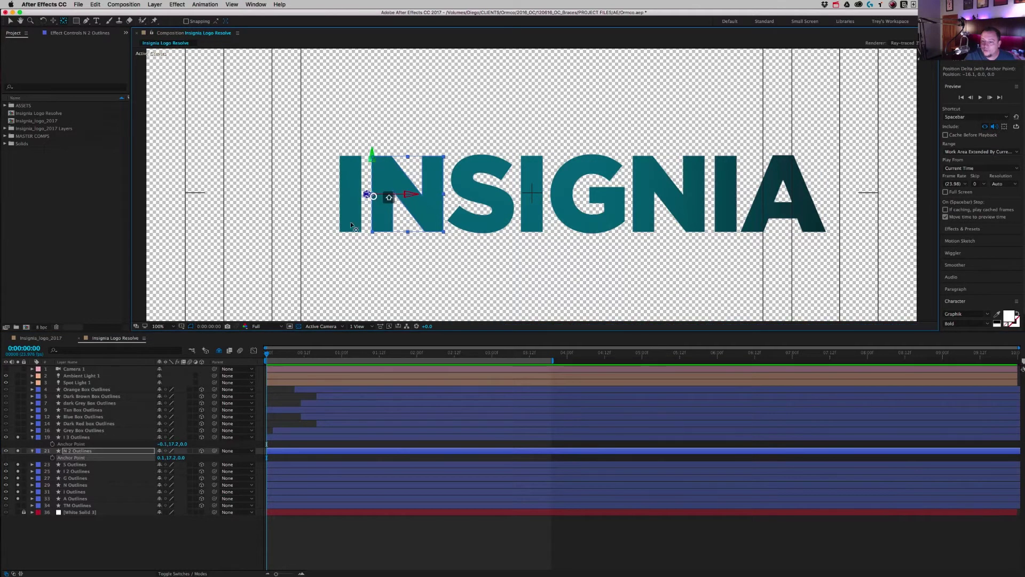
Move the S Outlines layer's anchor point horizontally to near the letter's left edge.
left_click(85, 465)
key("a")
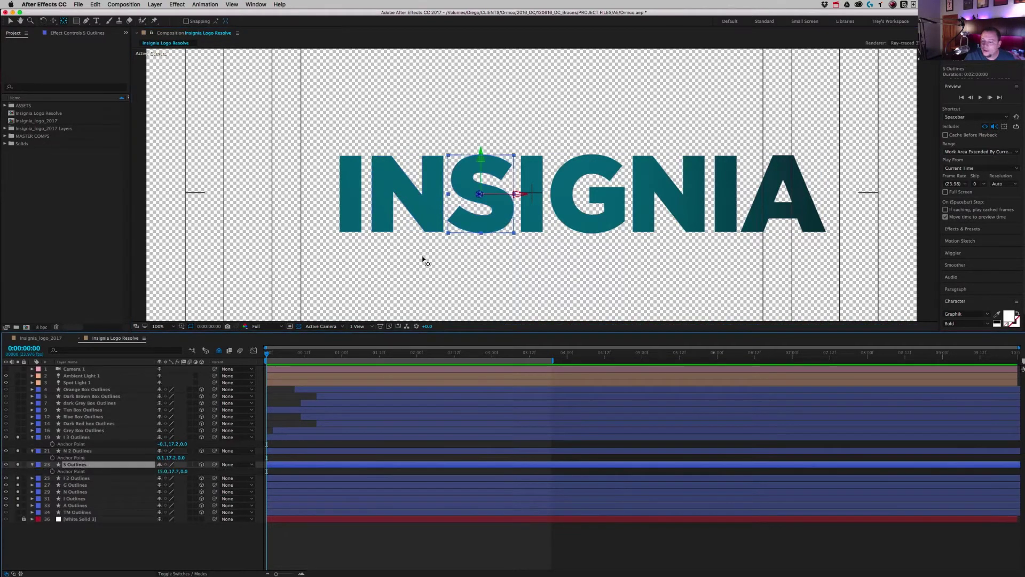
left_click(485, 192)
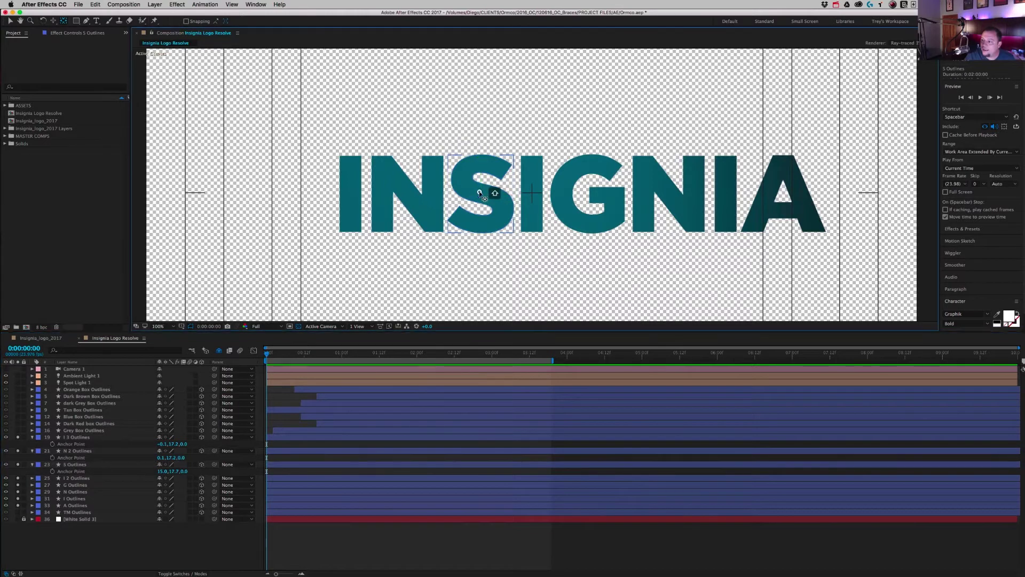
left_click(71, 465)
left_click_drag(481, 194, 451, 196)
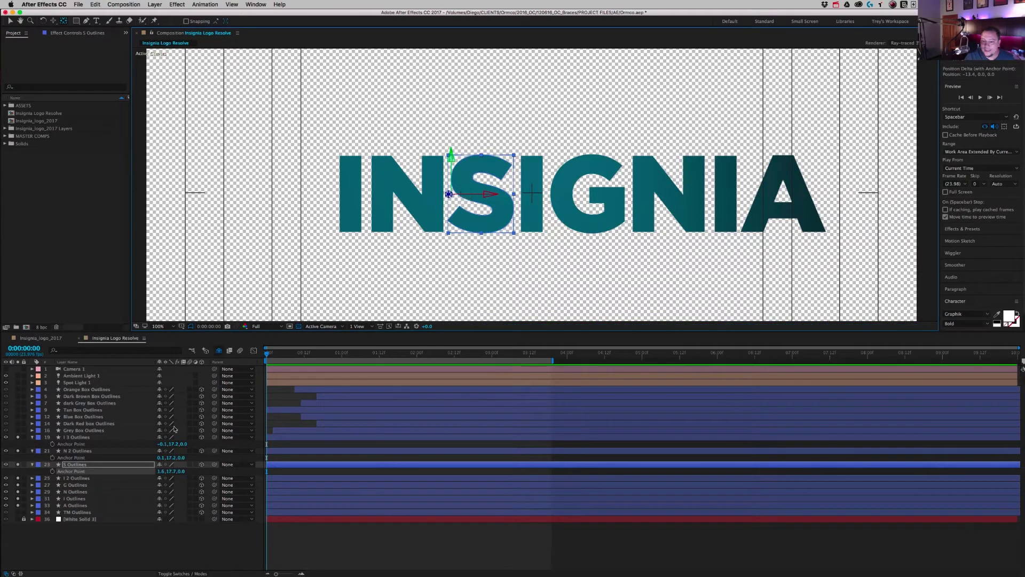
Move the anchor points of I 2 Outlines and G Outlines horizontally to each letter's left edge.
left_click(89, 478)
key("a")
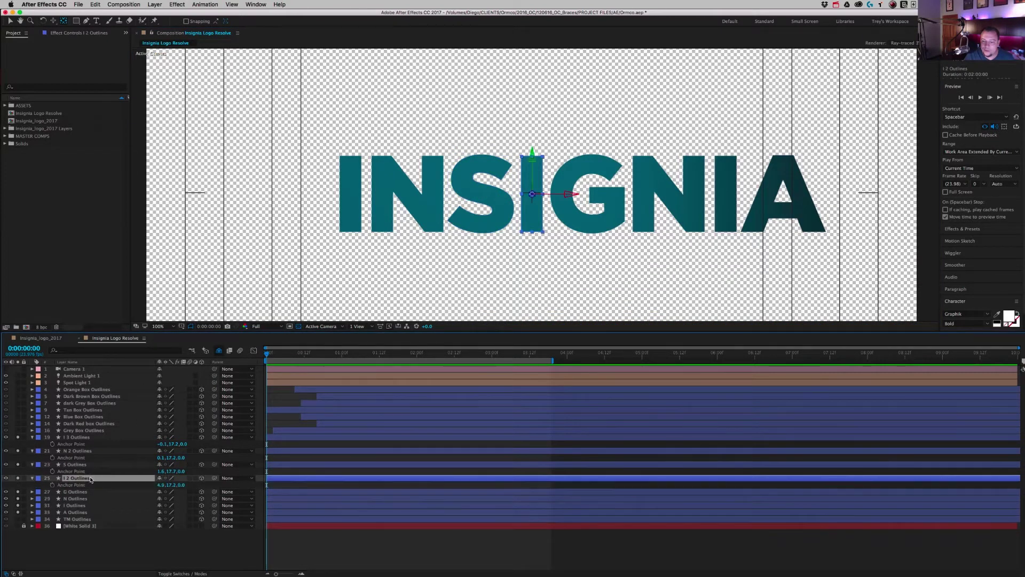
left_click_drag(532, 194, 520, 194)
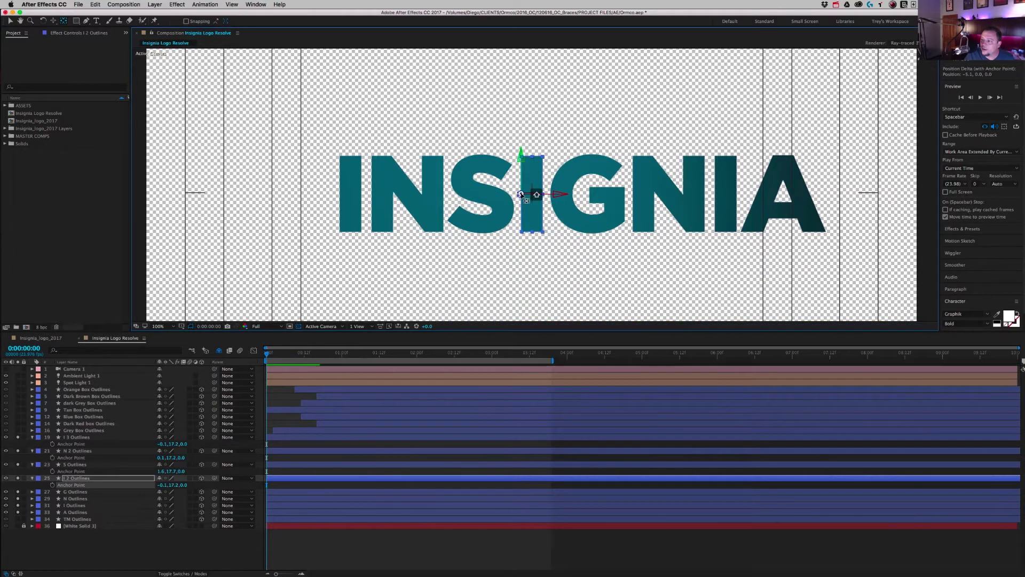
left_click(77, 491)
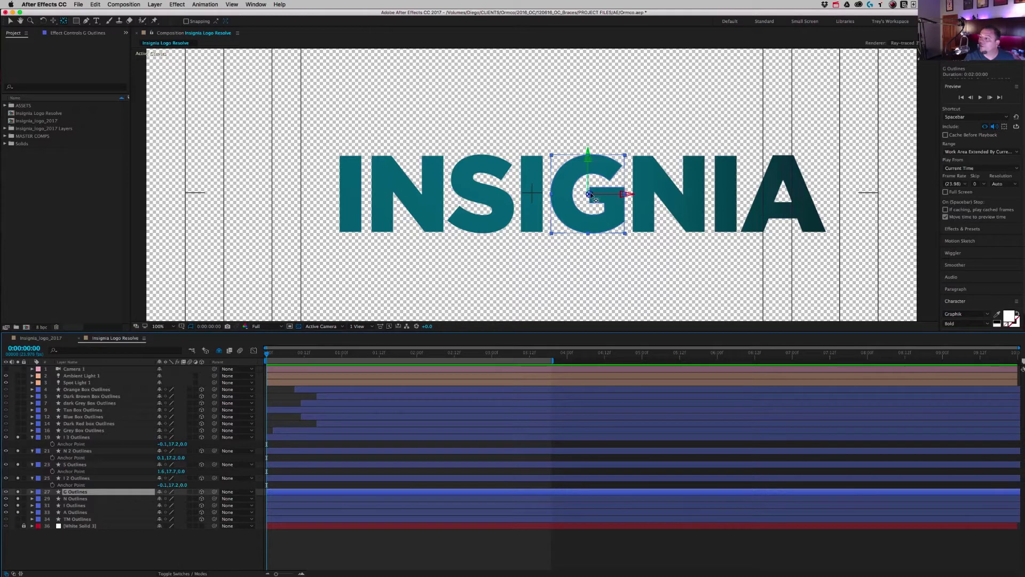
left_click_drag(589, 195, 551, 195)
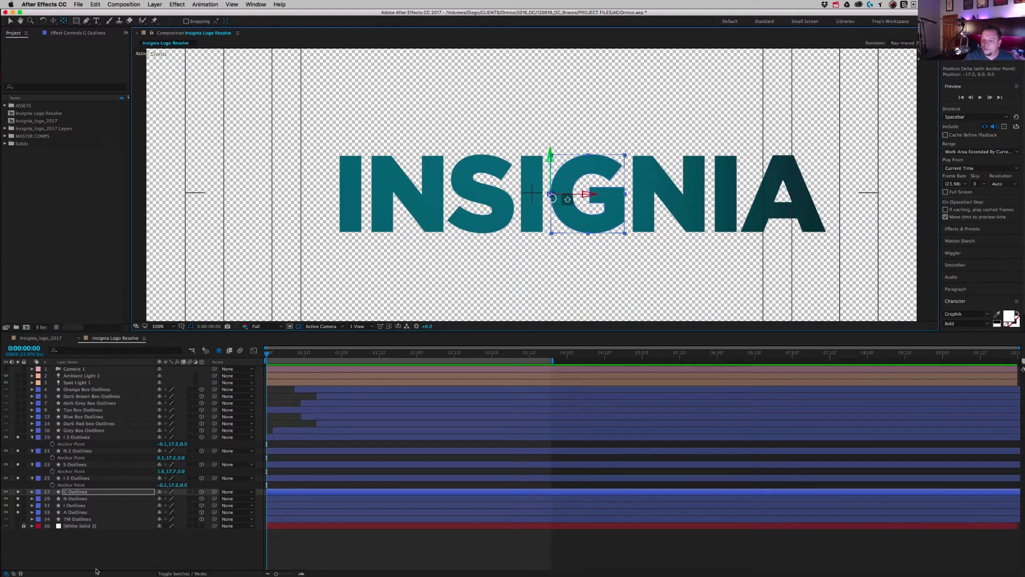
Move the anchor points of the N Outlines, I Outlines and A Outlines layers horizontally to each letter's left edge.
left_click(80, 498)
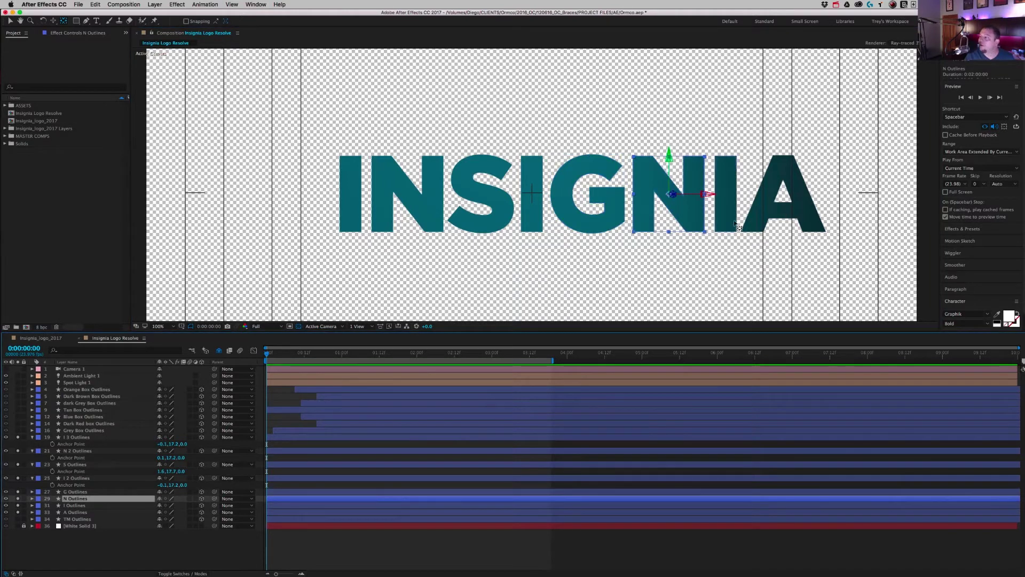
left_click_drag(672, 196, 636, 196)
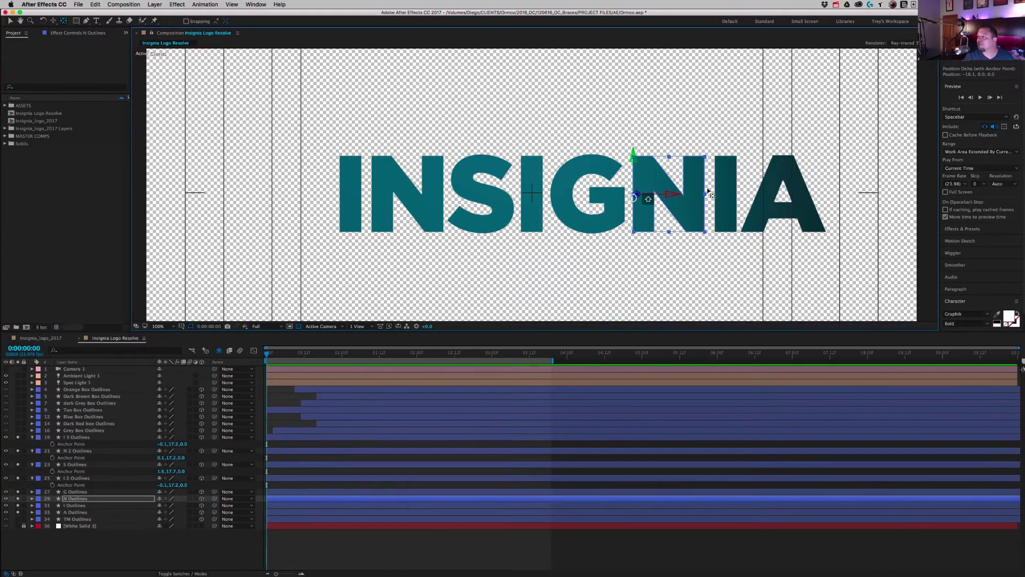
left_click(729, 196)
left_click_drag(728, 200, 716, 197)
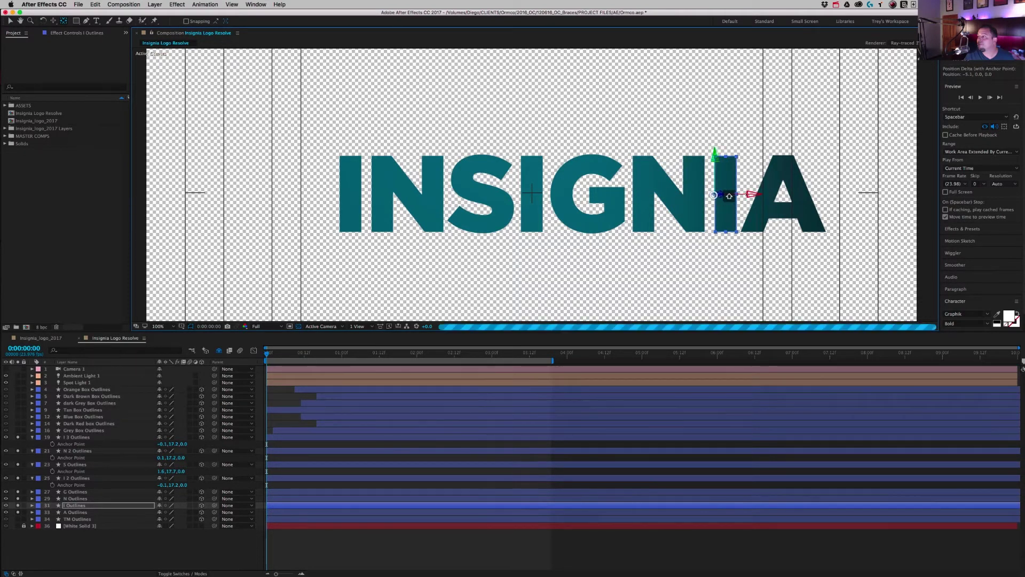
left_click(783, 197)
left_click_drag(782, 196, 744, 197)
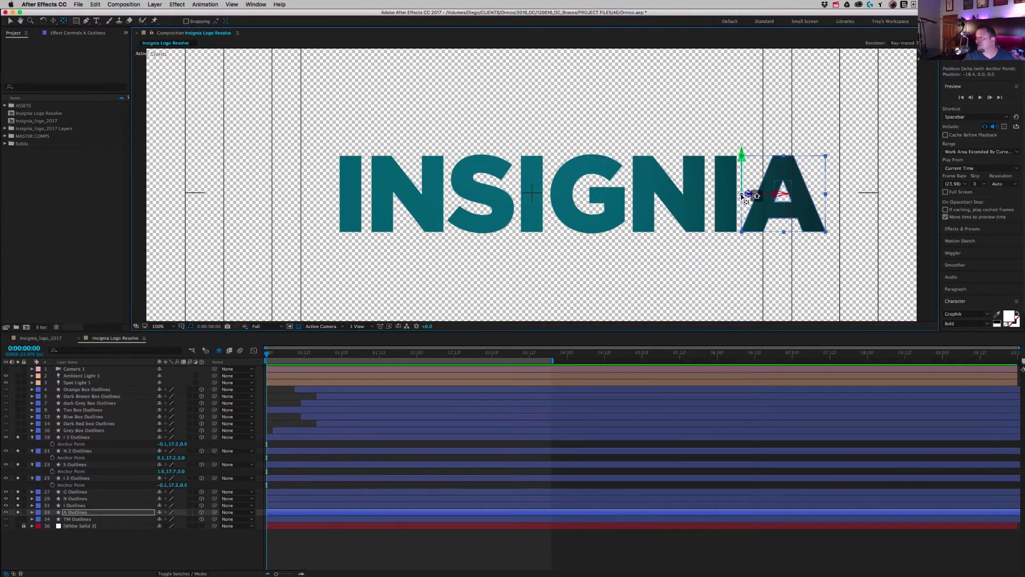
Add a Y Rotation keyframe at 0:00:01:00 to all eight letter layers from I 3 Outlines to A Outlines.
left_click(77, 437)
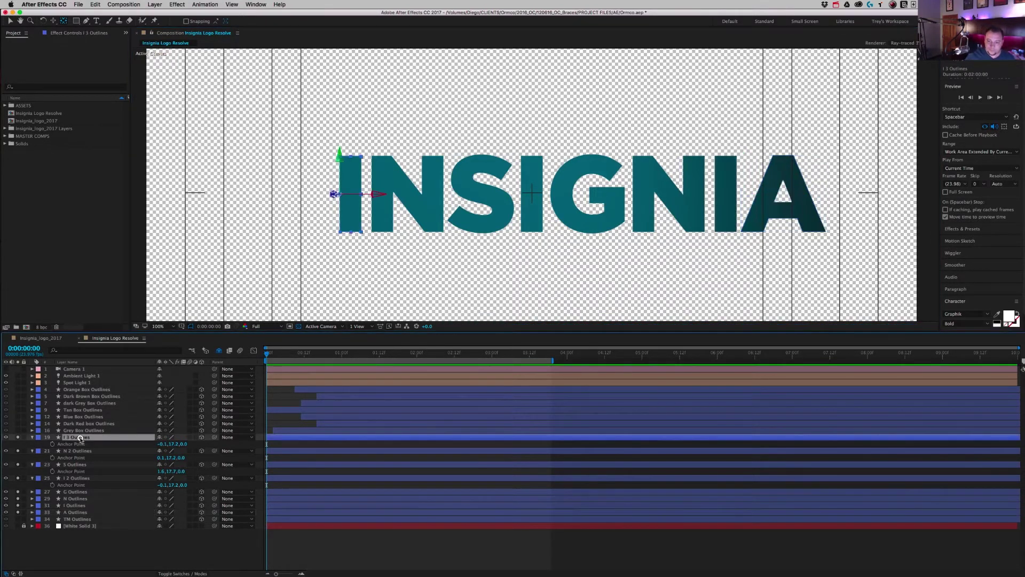
left_click(79, 512, "shift")
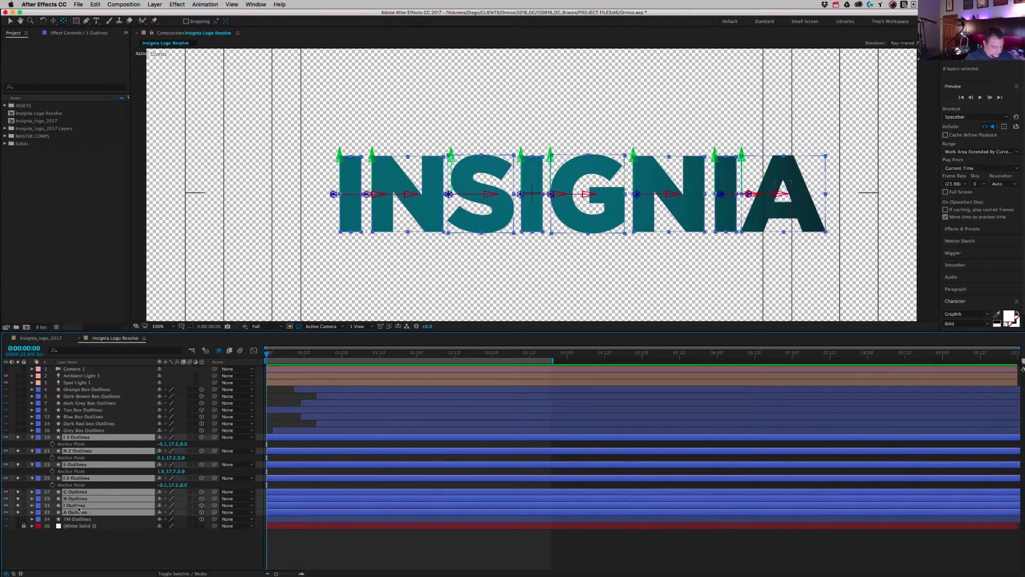
key("r")
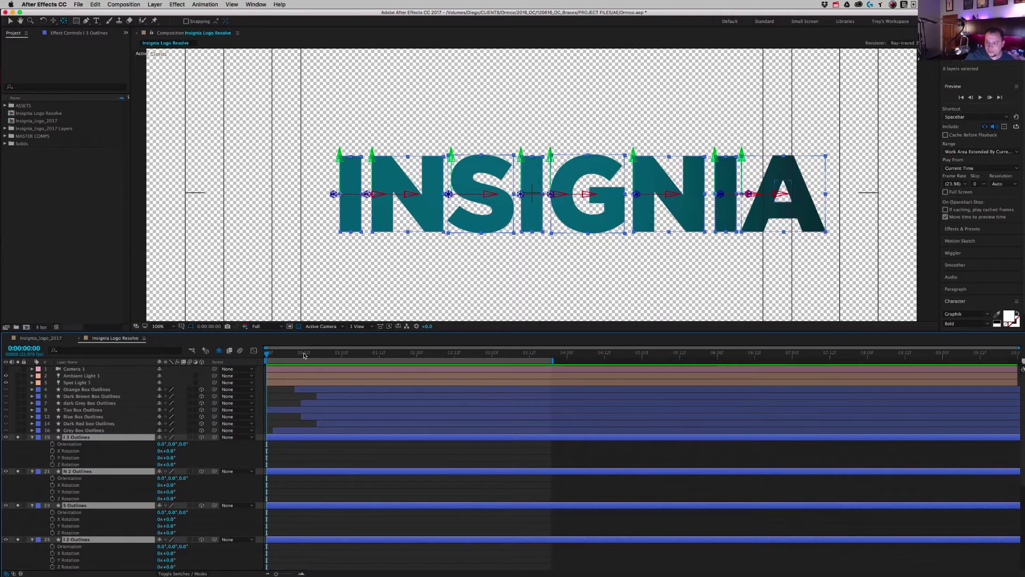
left_click_drag(304, 356, 342, 357)
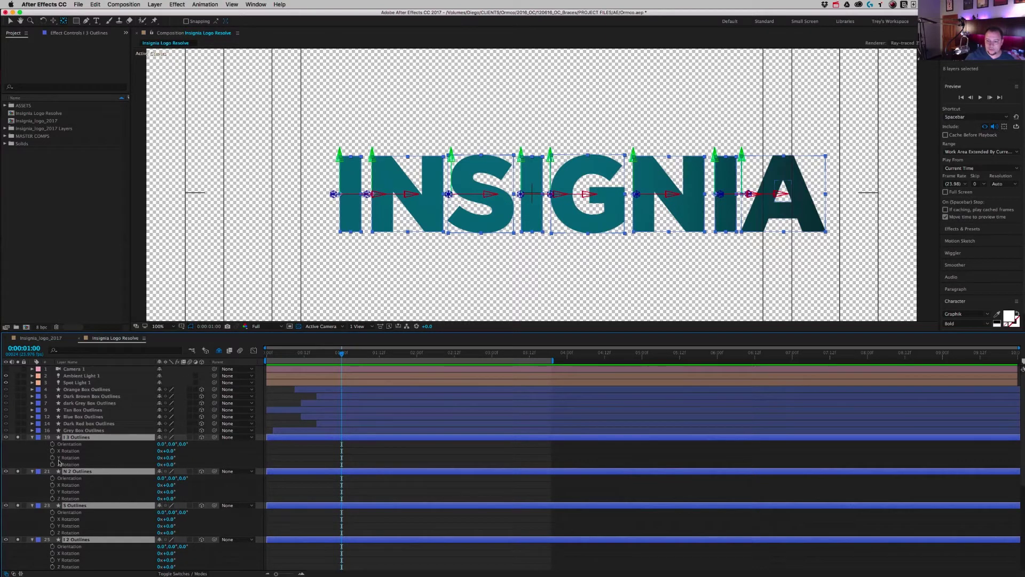
left_click(52, 458)
At 0:00:00:00, set the Y Rotation of all eight letter layers to -88°.
left_click_drag(331, 357, 267, 356)
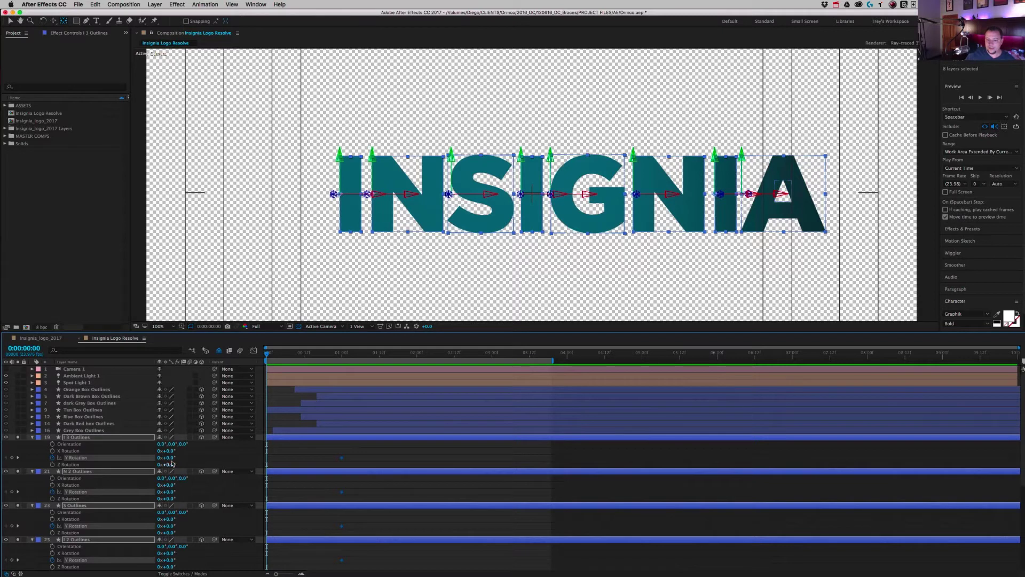
left_click_drag(168, 459, 139, 465)
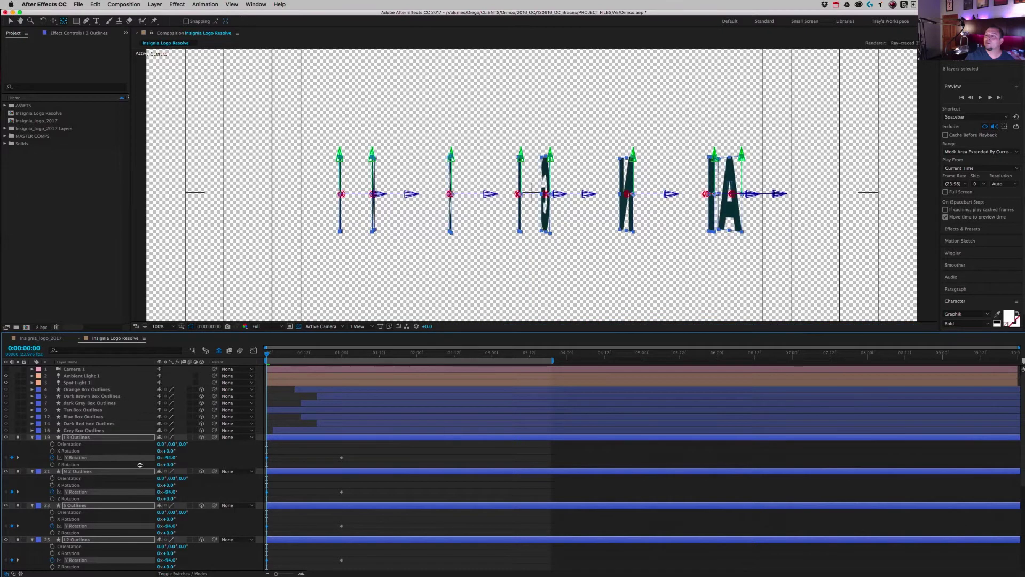
left_click_drag(139, 465, 142, 465)
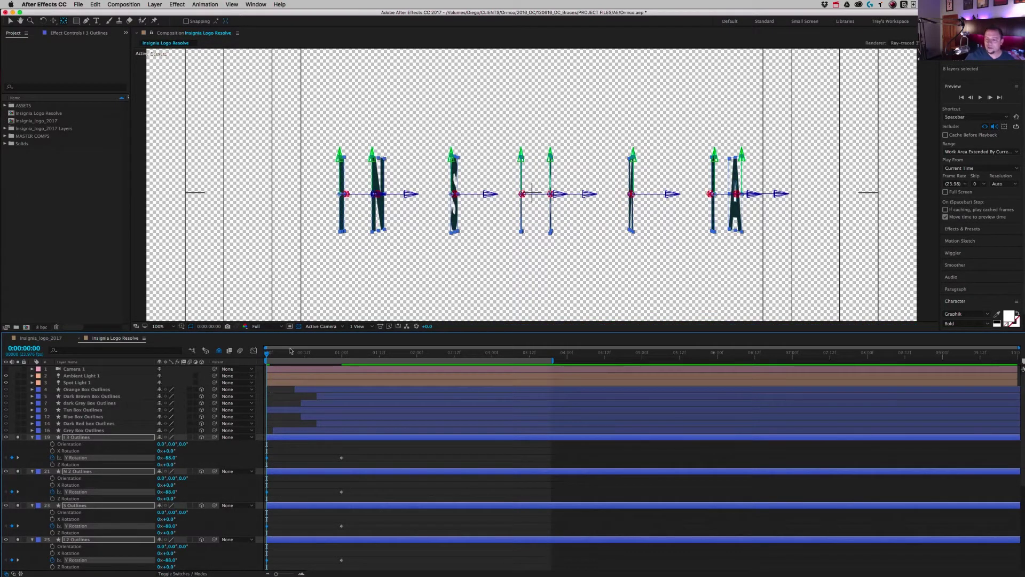
Reshape the letters' Y Rotation speed graph to start fast and ease into the 0:00:01:00 keyframe, and collapse the layer properties.
left_click(254, 351)
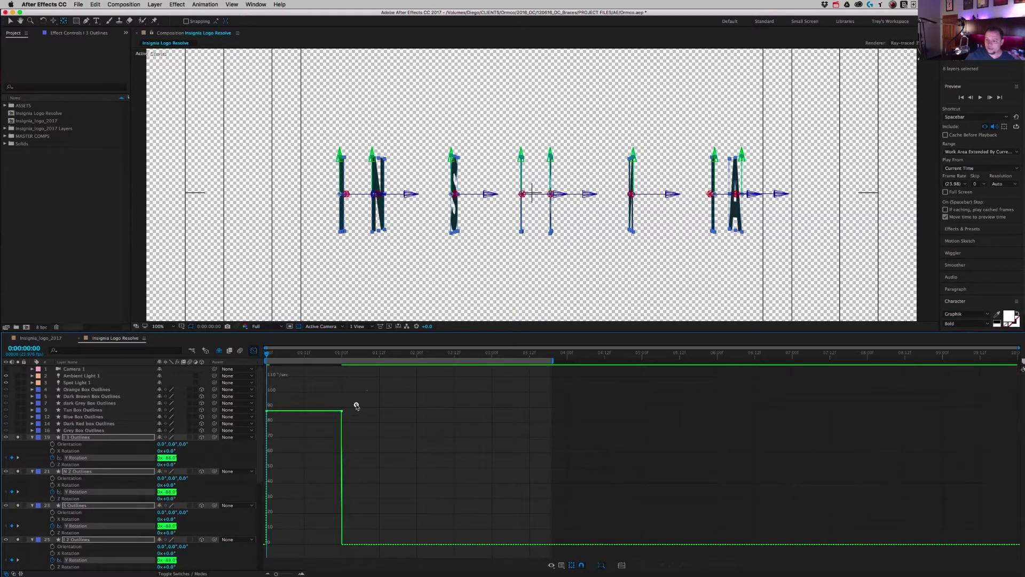
left_click_drag(369, 390, 307, 444)
left_click_drag(335, 385, 304, 543)
left_click(269, 505)
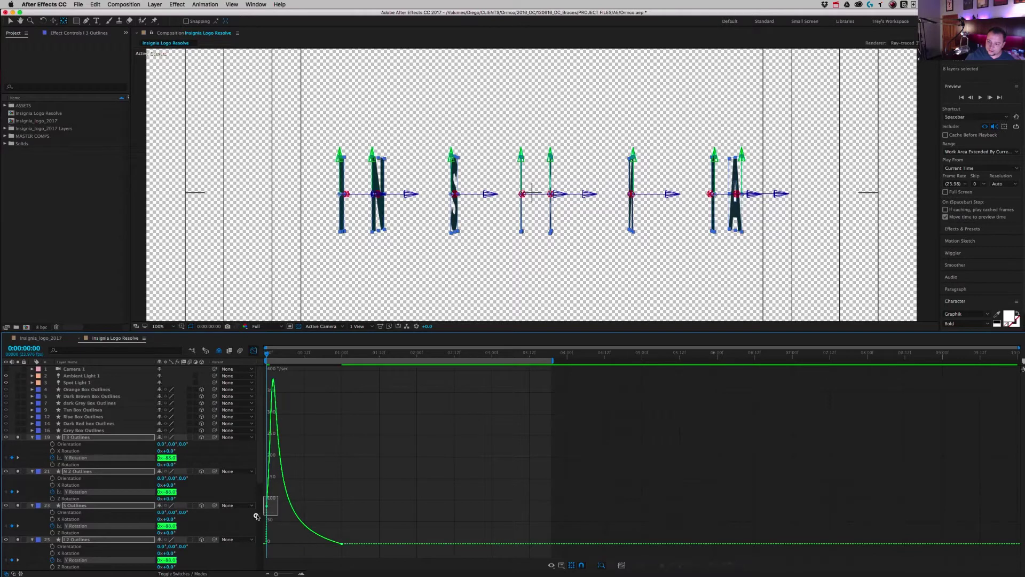
left_click_drag(265, 506, 266, 526)
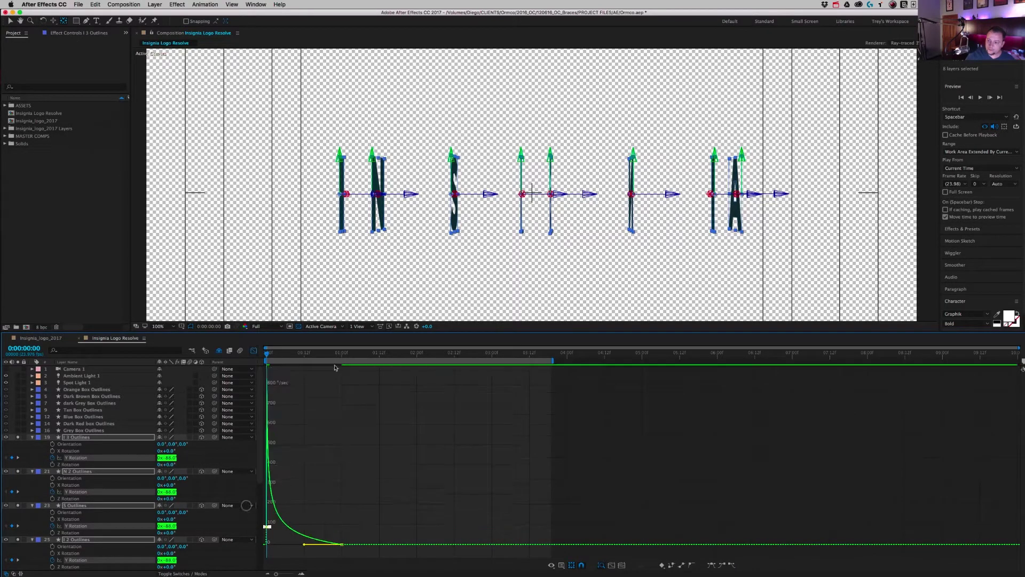
left_click(254, 351)
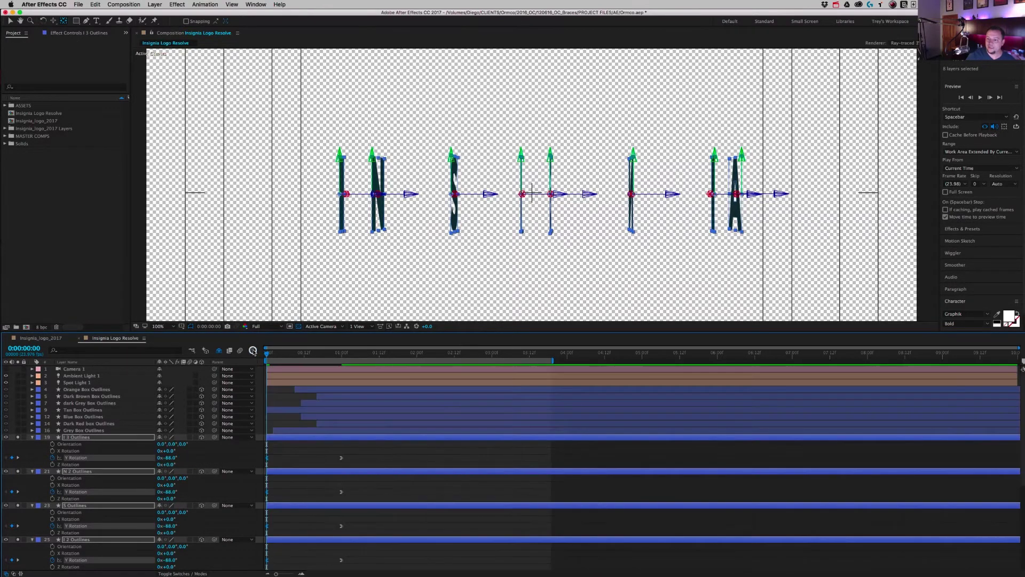
left_click(34, 437)
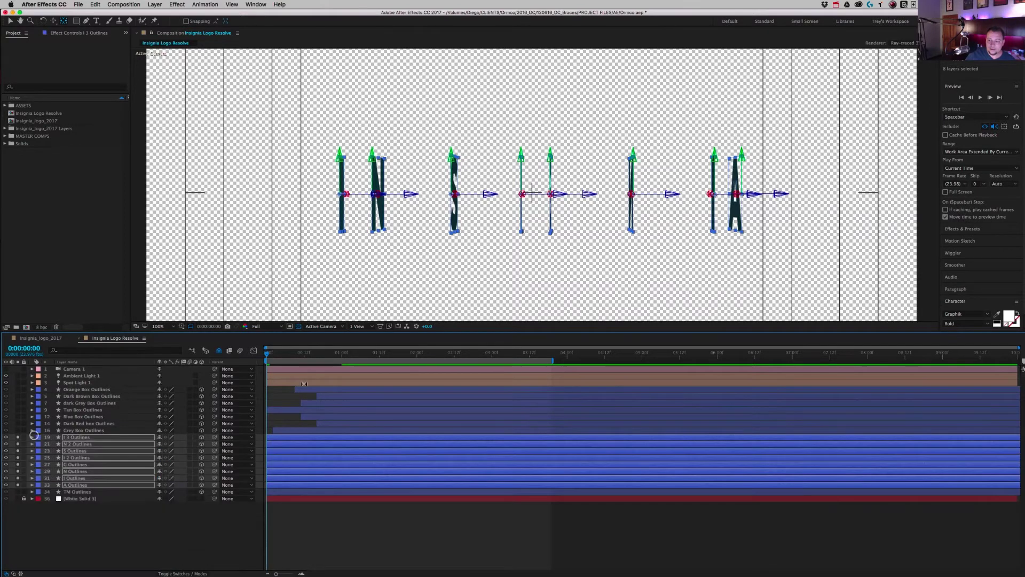
Preview the letters' rotation animation and return to 0:00:00:00.
key("space")
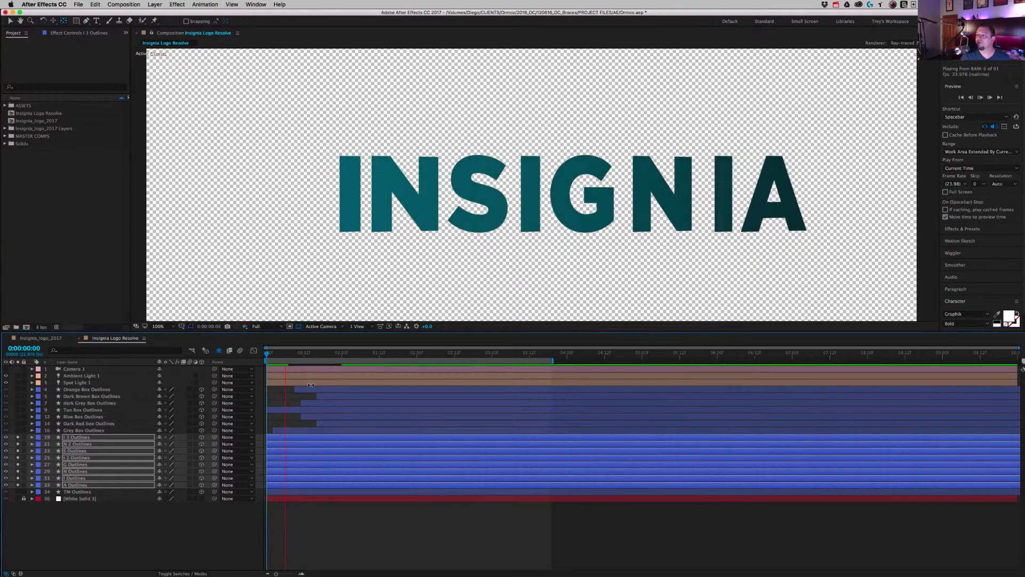
key("space")
key("space")
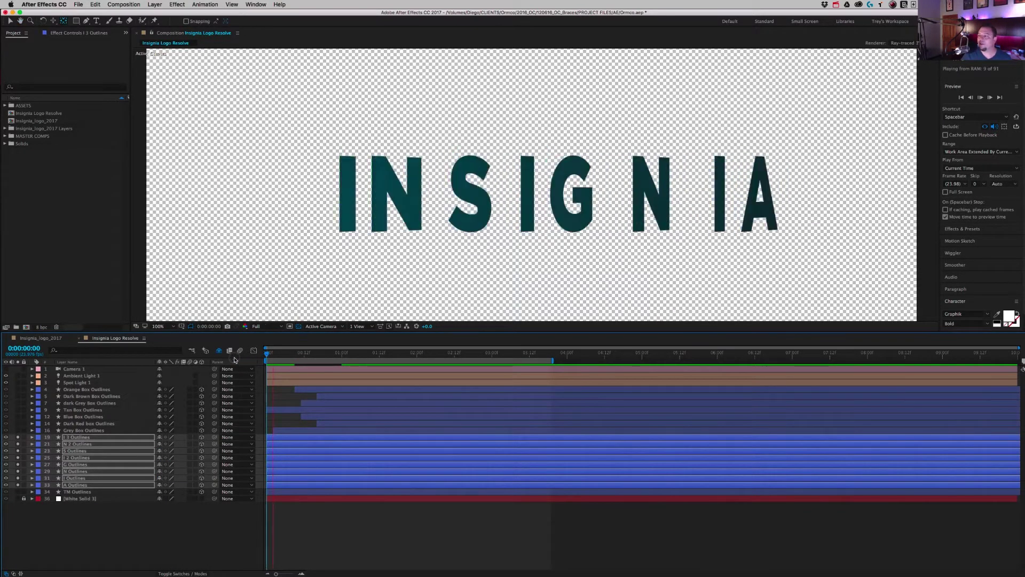
key("space")
left_click_drag(282, 355, 232, 363)
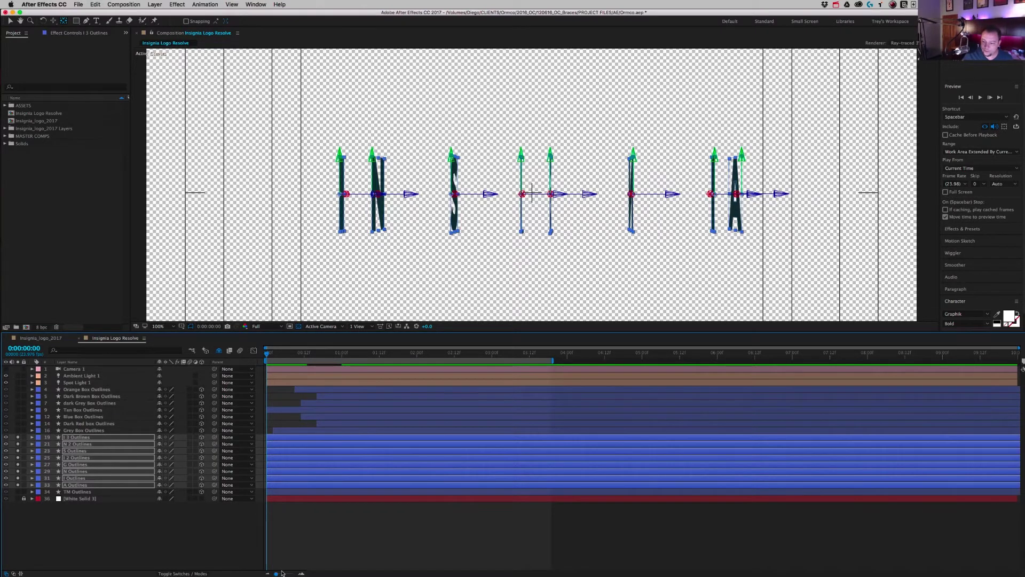
Split the eight letter layers at 0:00:10:00, keep only the portions before the cut, and return to 0:00:00:00.
left_click(1014, 356)
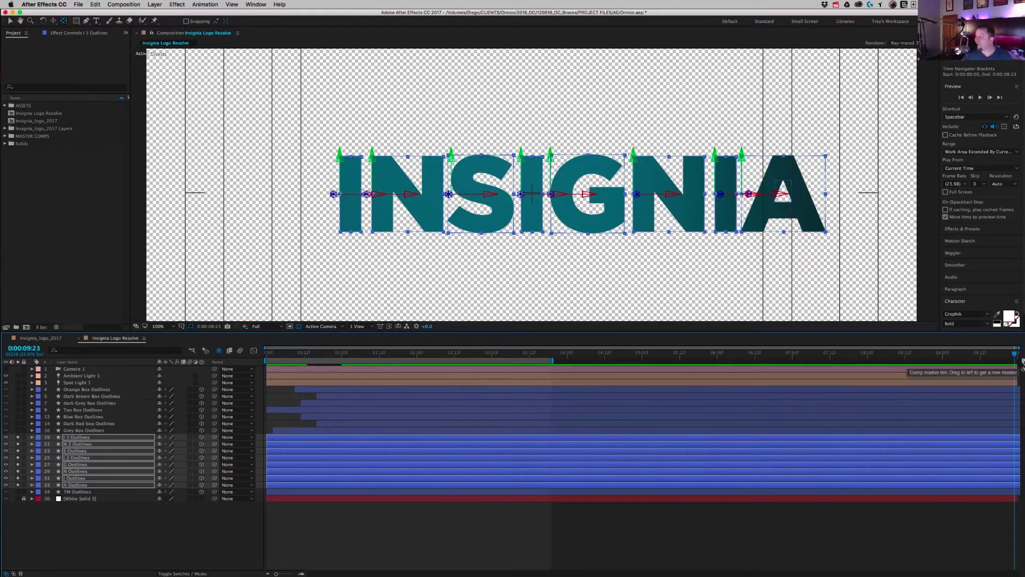
key("Page_Down")
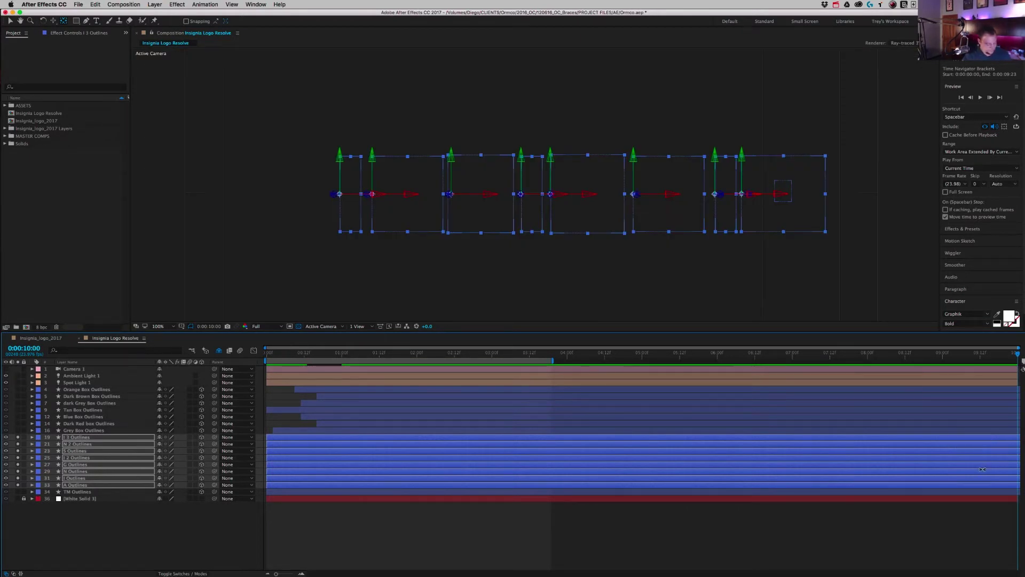
key("super+shift+d")
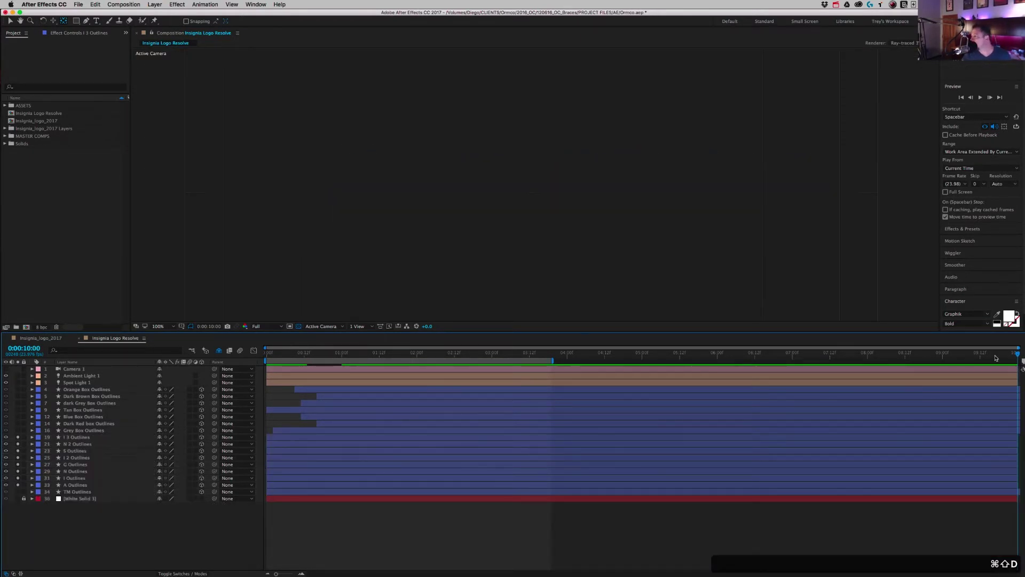
left_click_drag(994, 359, 40, 378)
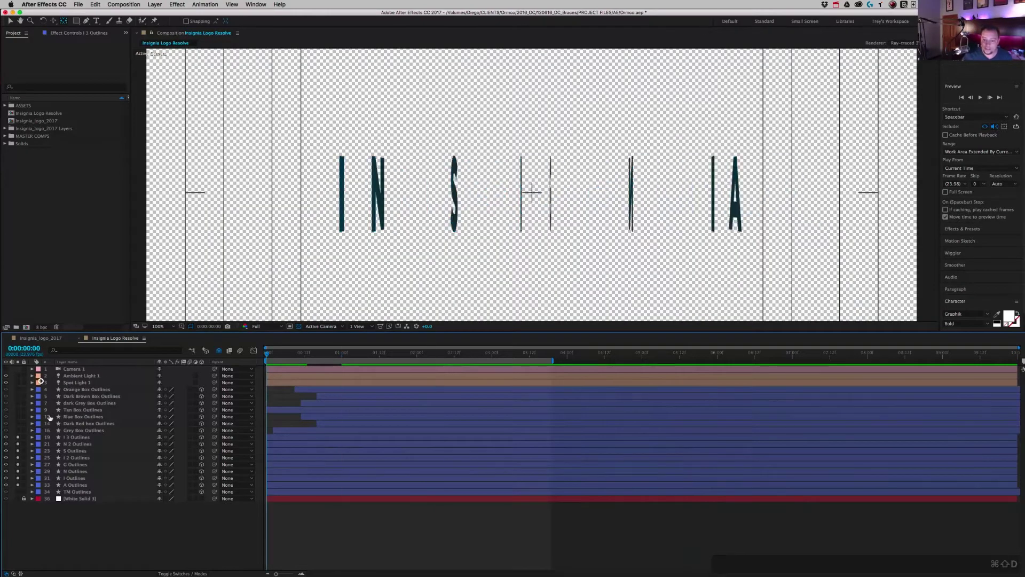
Select the eight letter layers one by one in reading order, from I 3 Outlines through A Outlines.
left_click(79, 486)
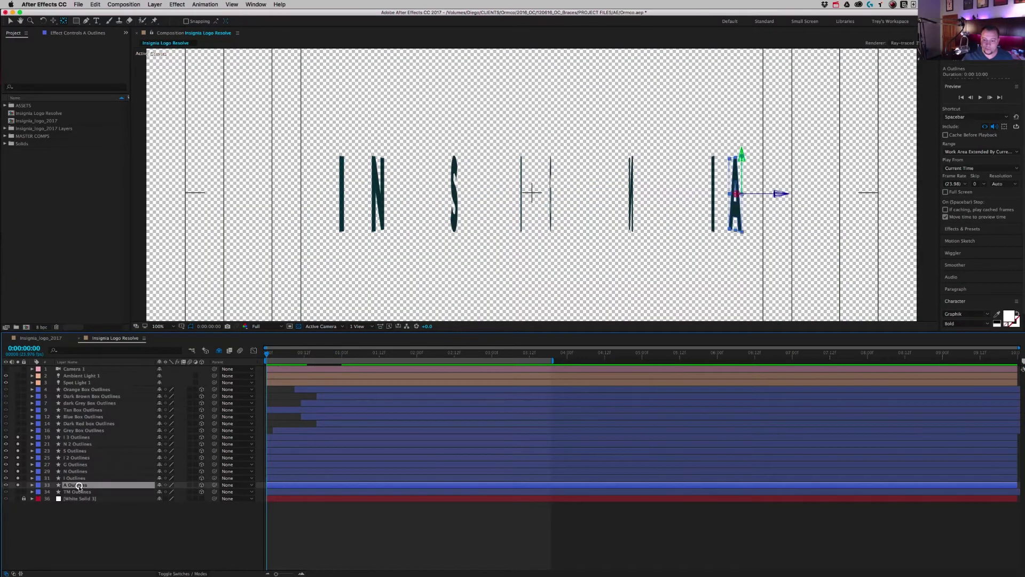
left_click(78, 438)
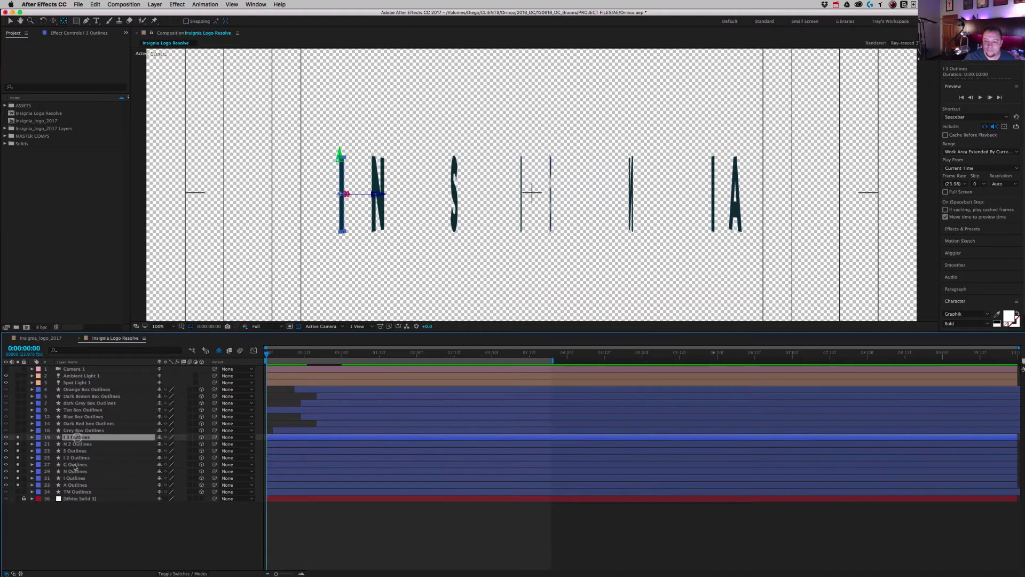
left_click(70, 443, "shift")
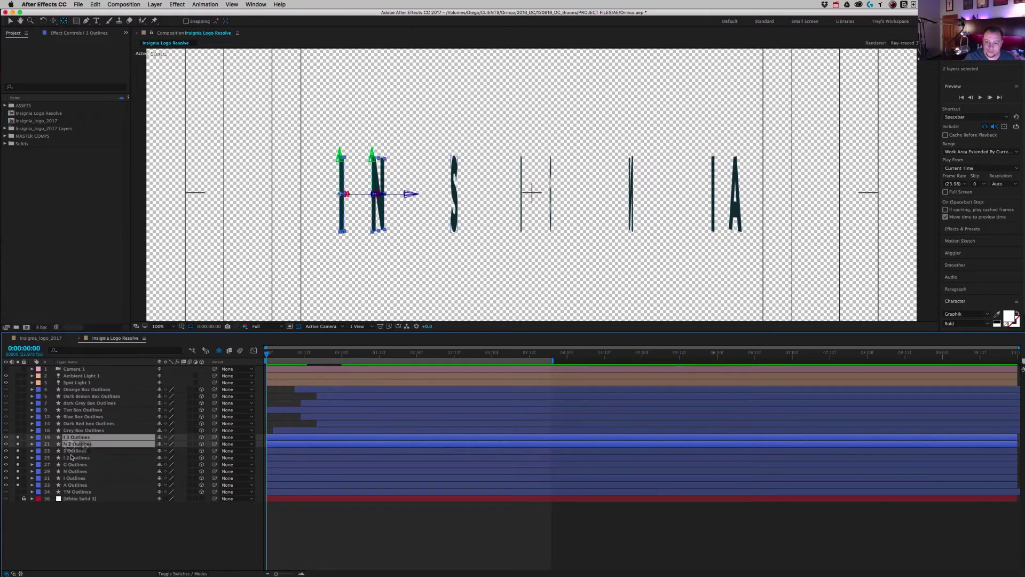
left_click(70, 451, "shift")
left_click(70, 458, "shift")
left_click(70, 464, "shift")
left_click(70, 471, "shift")
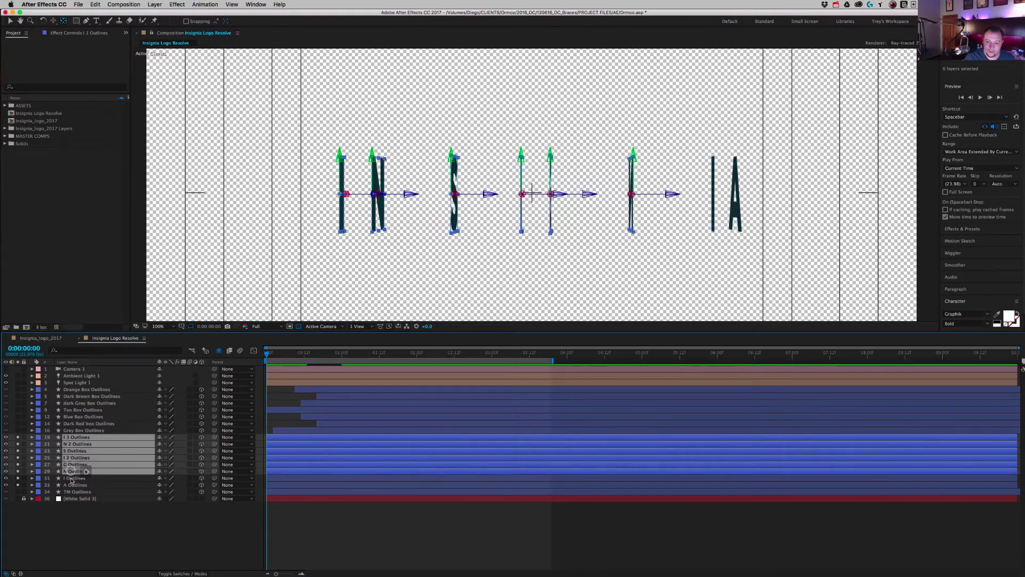
left_click(71, 478, "shift")
left_click(72, 484, "shift")
Sequence the eight selected letter layers with Overlap enabled, staggering their starts by about three frames, and preview the result.
right_click(77, 461)
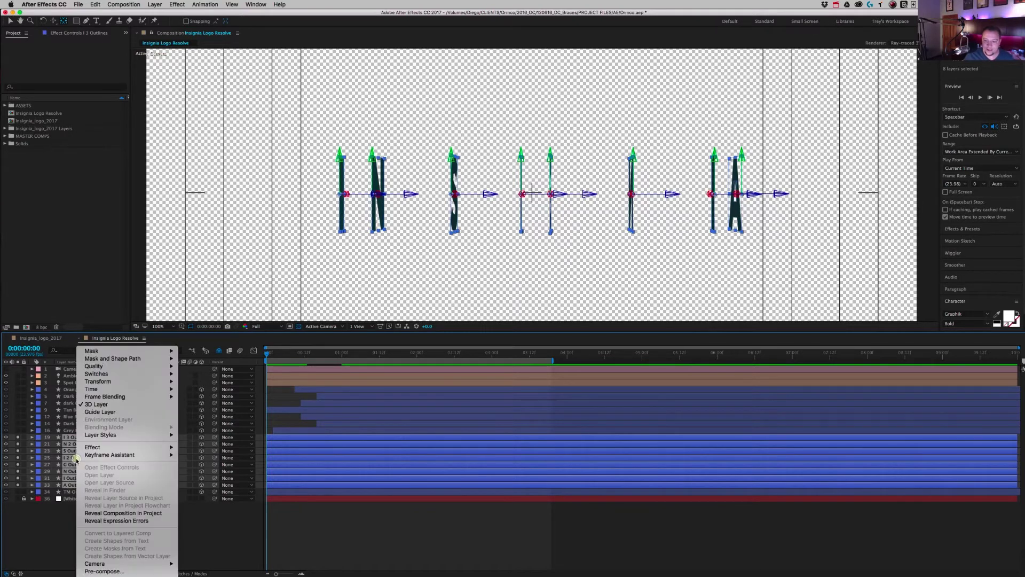
mouse_move(160, 455)
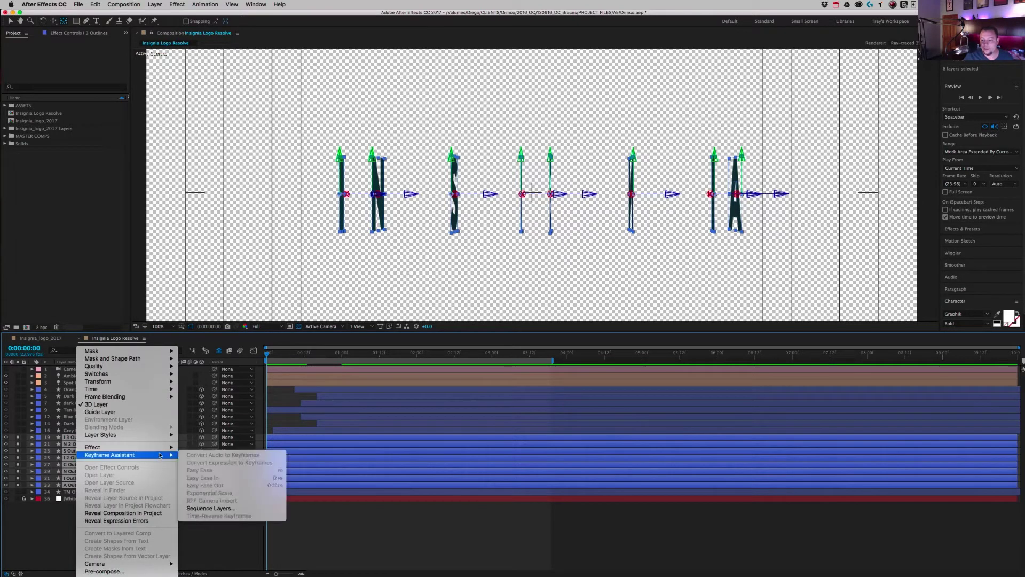
left_click(211, 508)
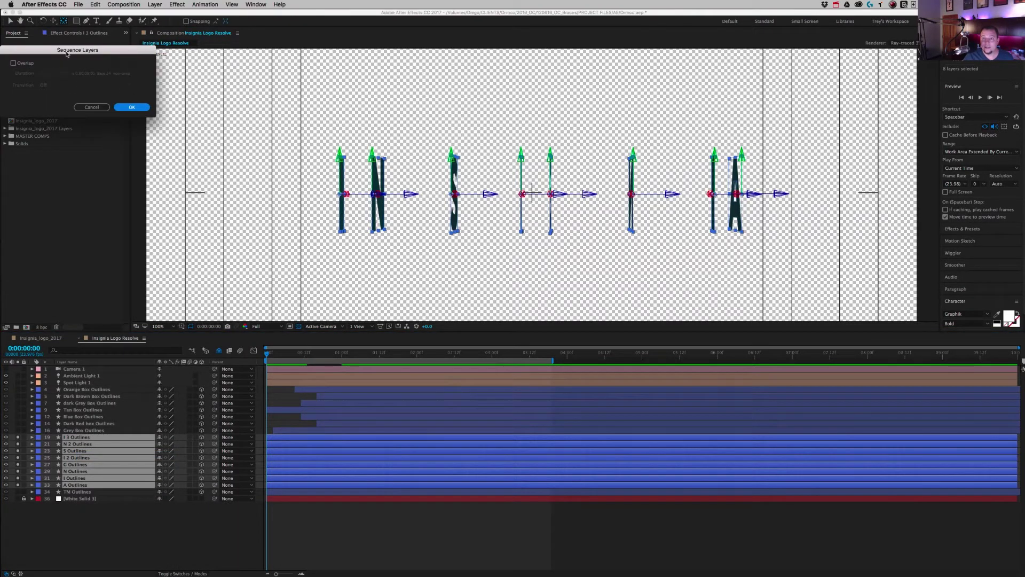
left_click_drag(67, 54, 145, 82)
left_click(91, 91)
left_click(131, 101)
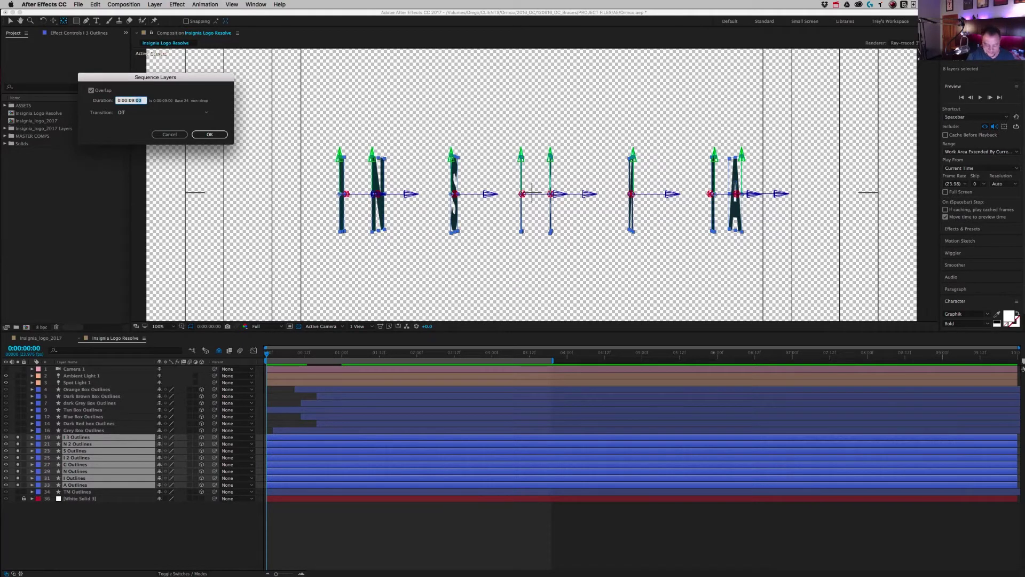
key("Return")
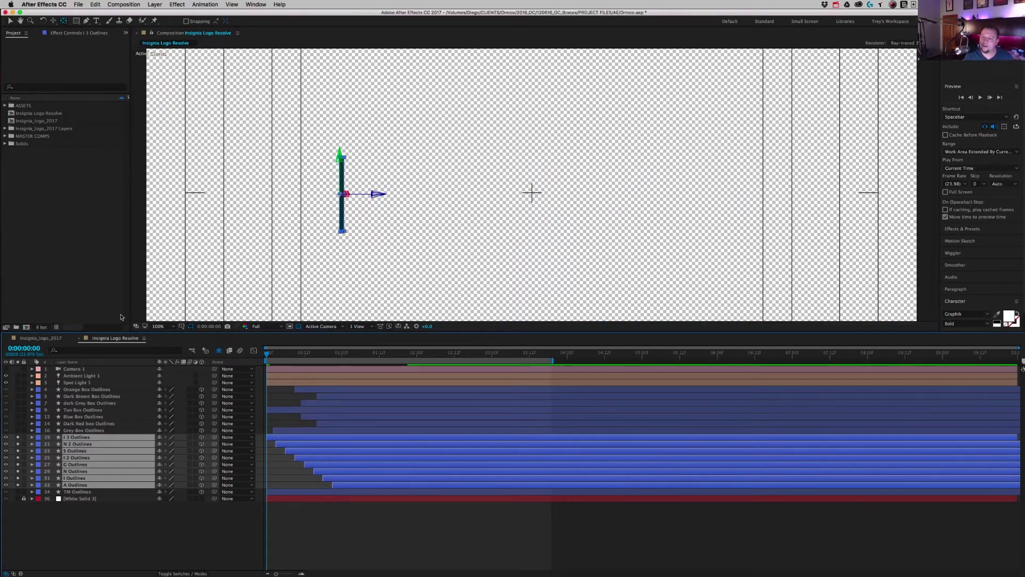
key("space")
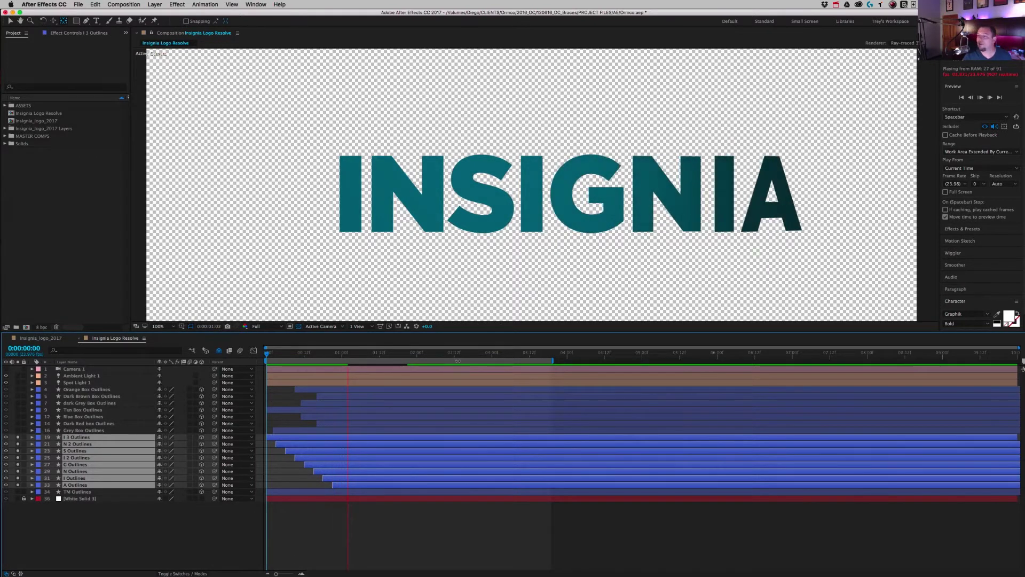
key("space")
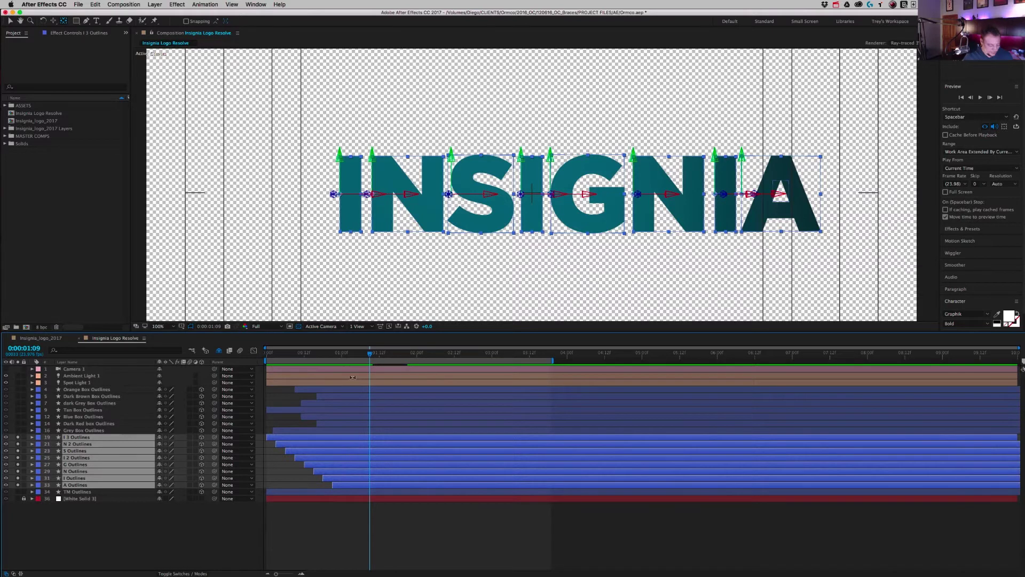
Shift all eight staggered letter layers so I 3 Outlines starts at Camera 1's first keyframe, 0:00:01:19.
key("u")
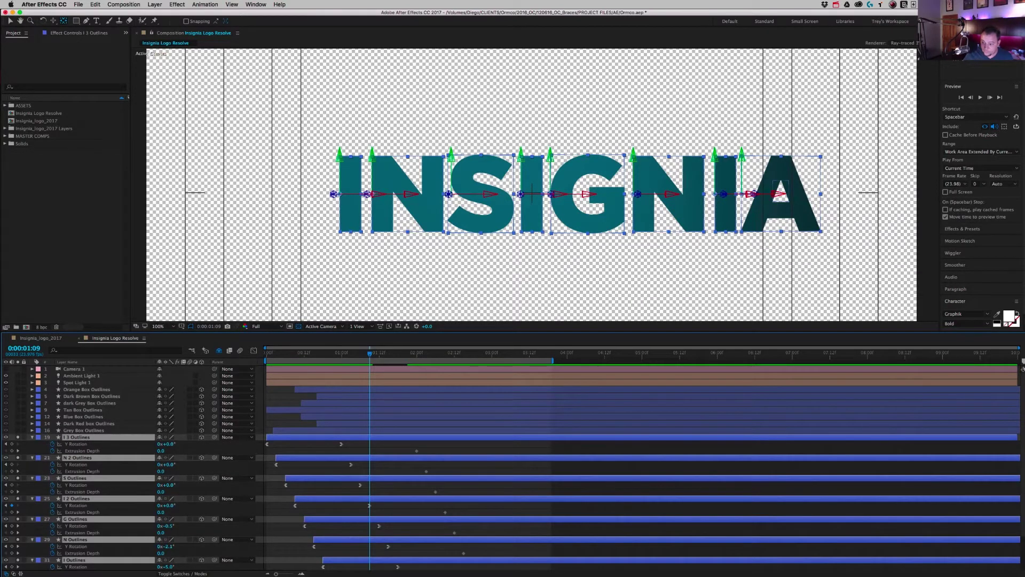
left_click(98, 369)
key("u")
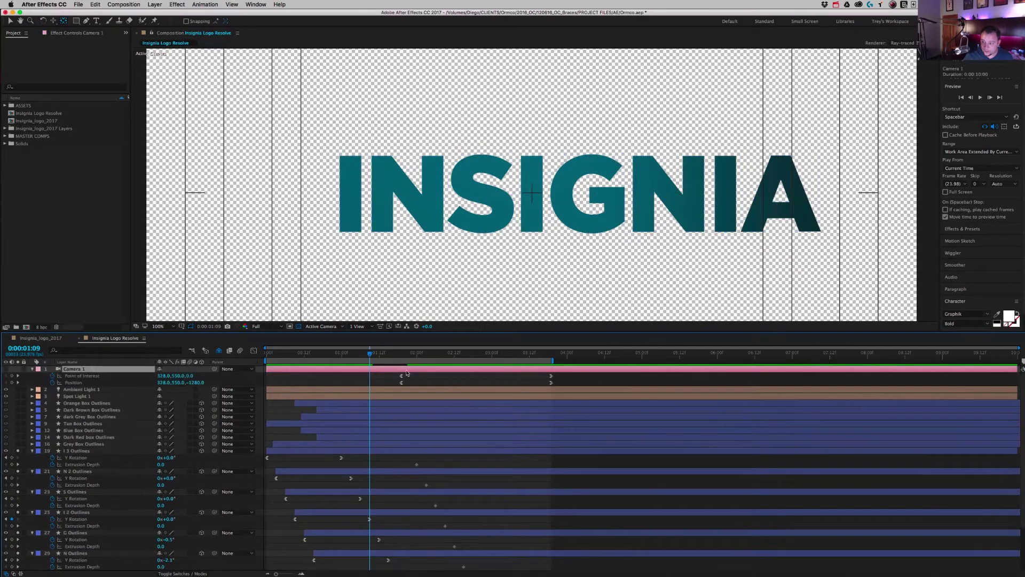
left_click(404, 354)
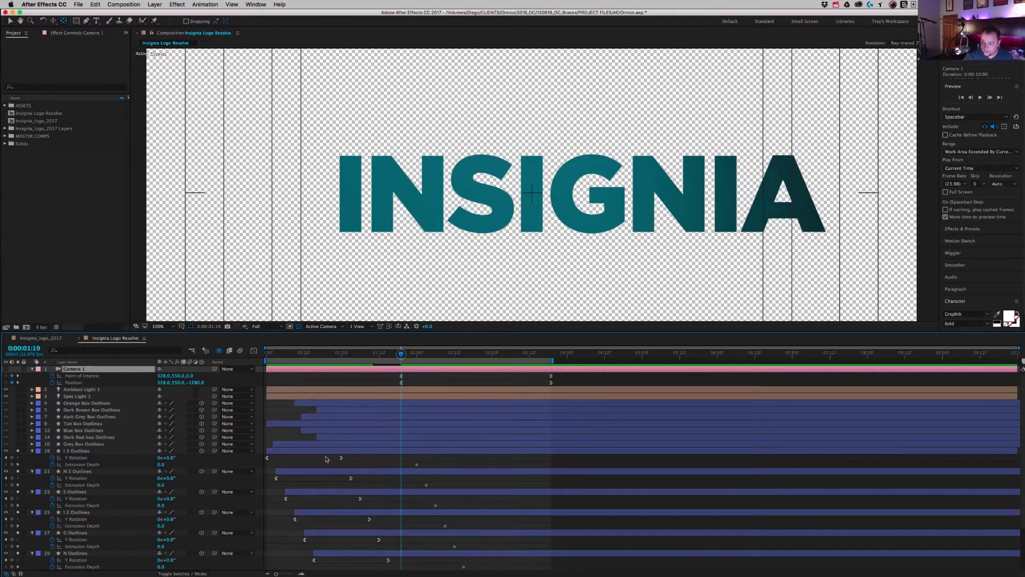
left_click(326, 451)
scroll(373, 531, "down", 5)
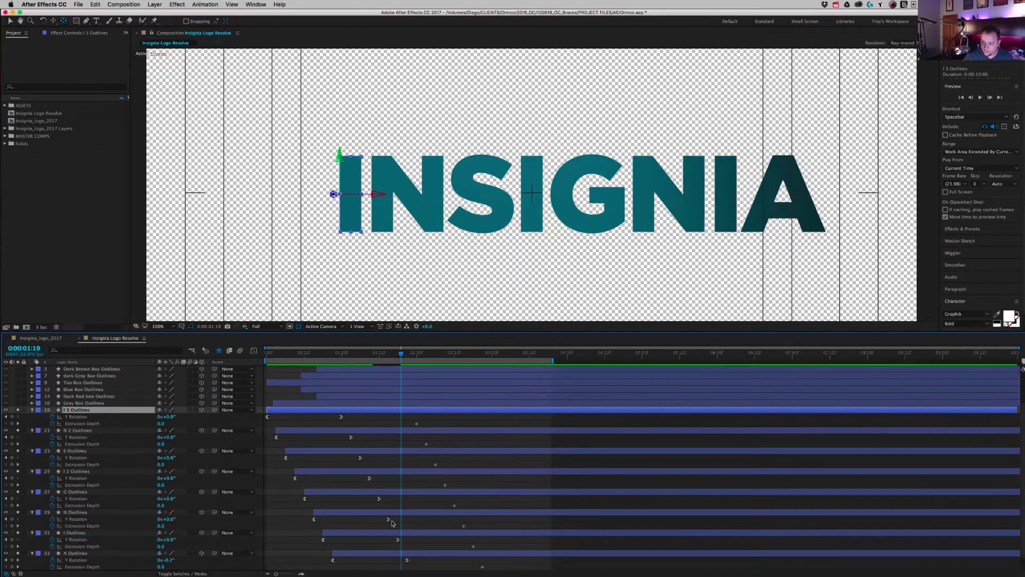
left_click(397, 552, "shift")
scroll(374, 521, "down", 2)
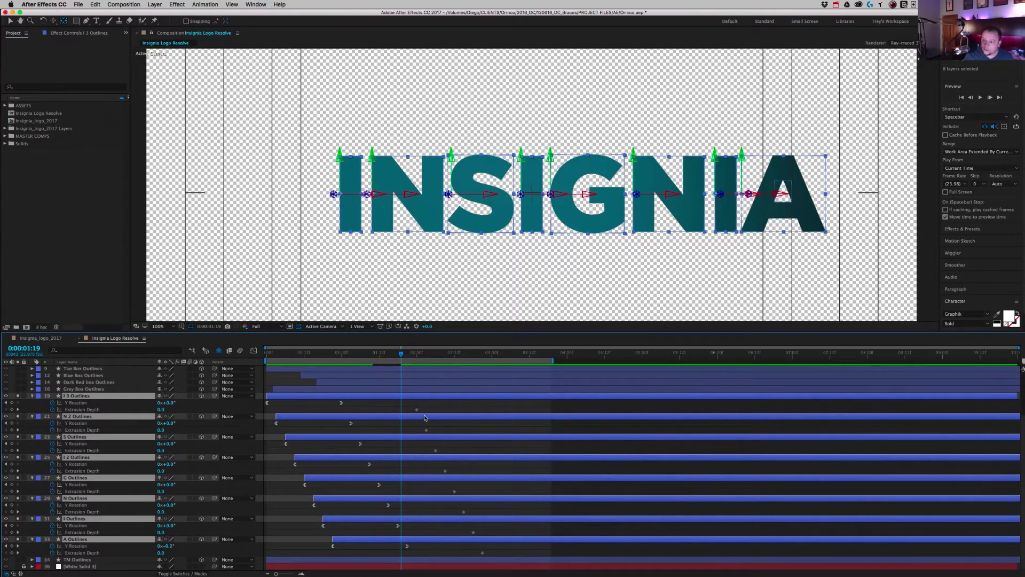
key("v")
left_click_drag(319, 395, 453, 406)
Spread the letters' ending Y Rotation keyframes proportionally so the one on A Outlines lands at 0:00:03:19.
scroll(438, 400, "up", 5)
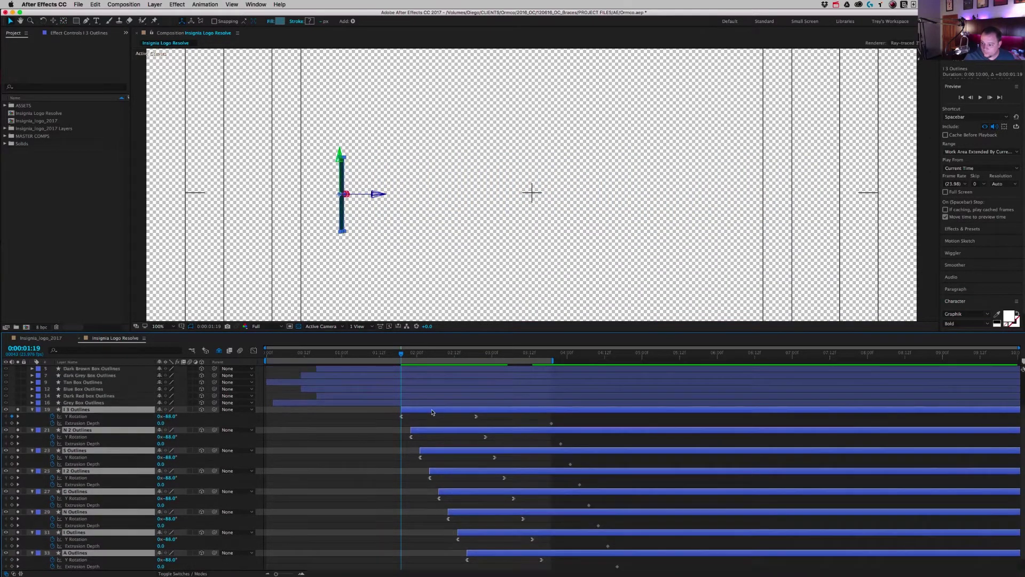
left_click(550, 356)
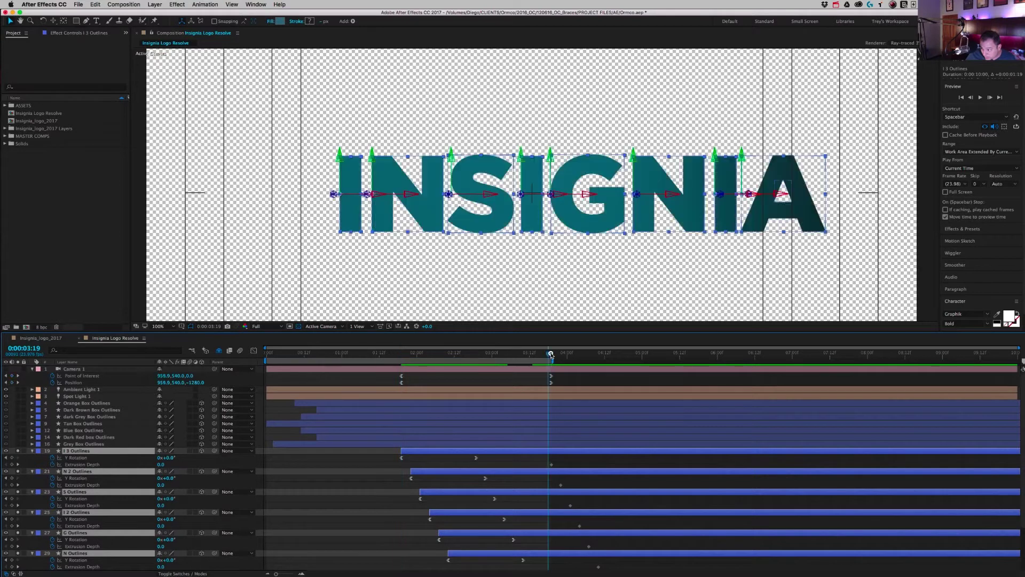
scroll(570, 494, "down", 4)
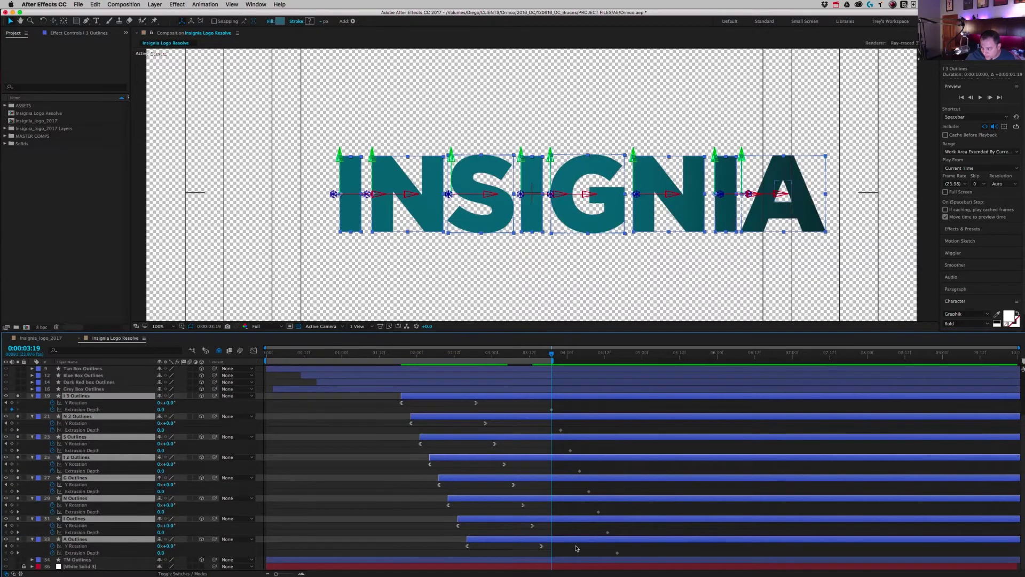
left_click_drag(573, 551, 475, 398)
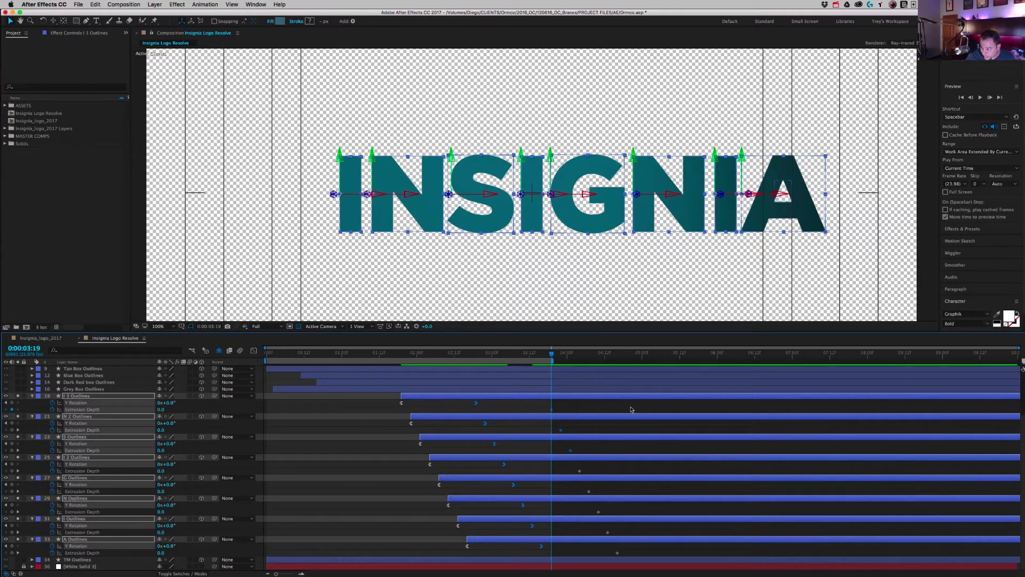
left_click_drag(632, 409, 544, 454)
left_click_drag(543, 550, 553, 554)
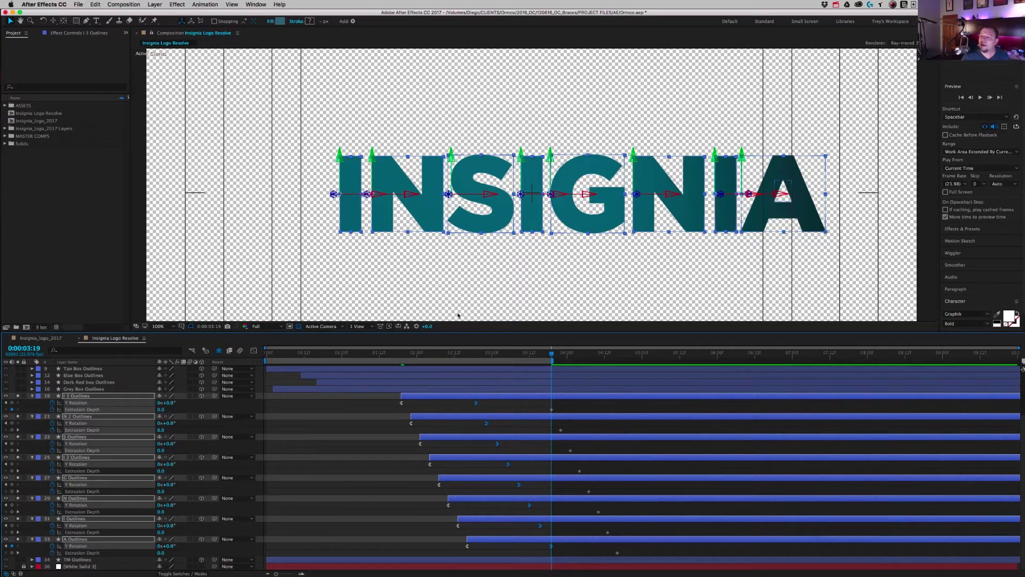
Unsolo the letter layers, collapse every layer's properties, and preview the full logo composition.
key("super+a")
key("u")
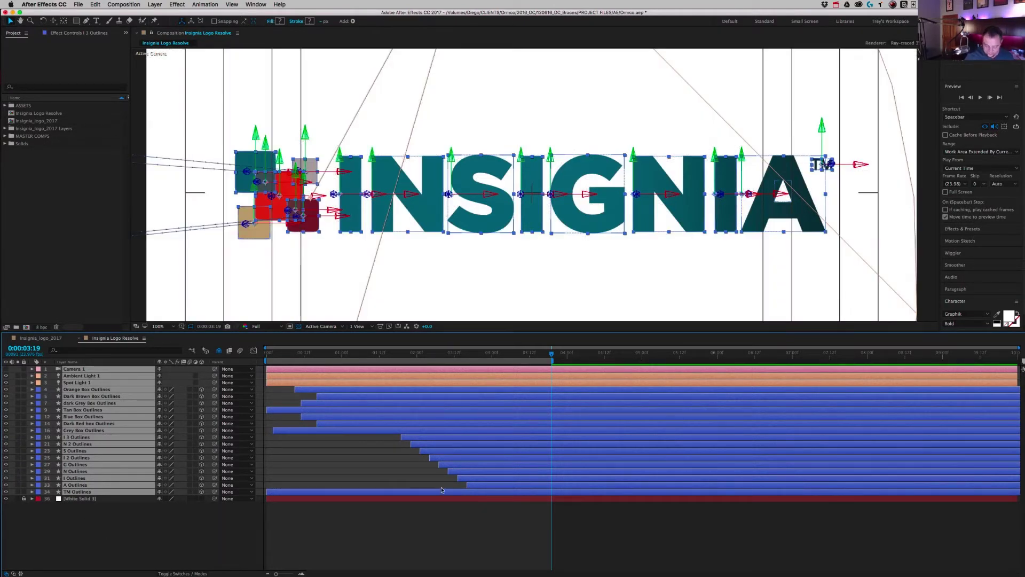
key("space")
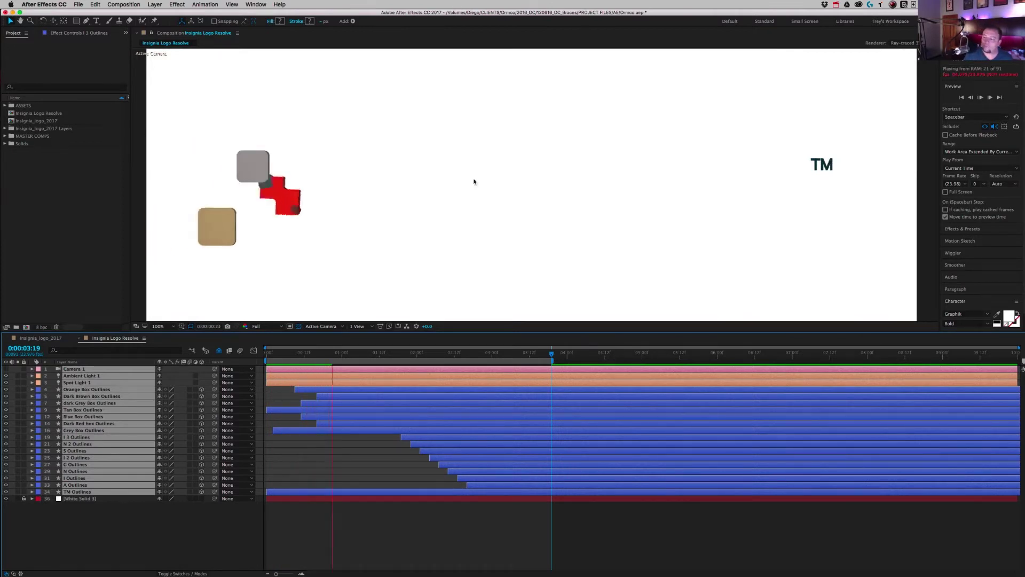
key("space")
scroll(499, 185, "down", 1)
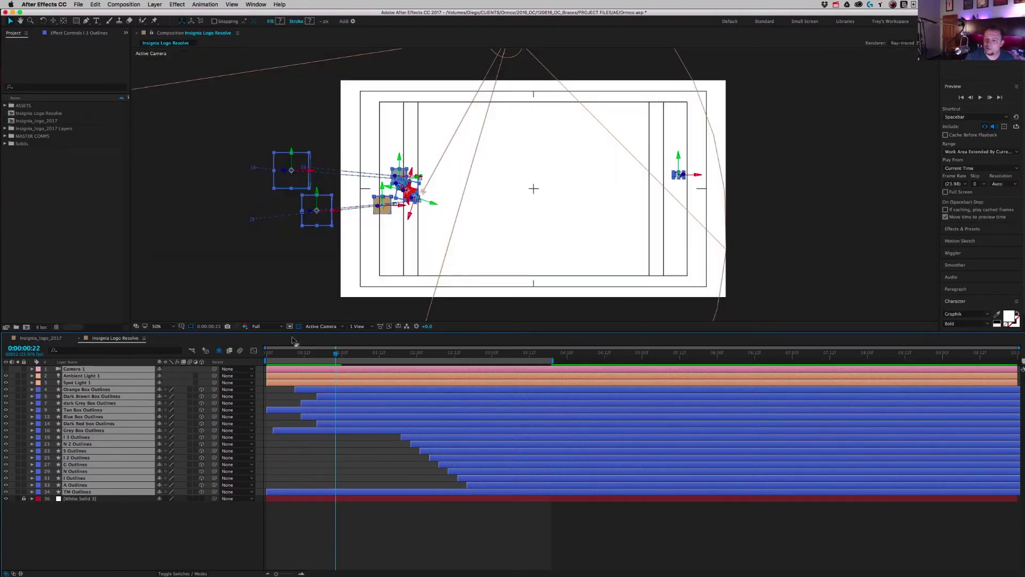
Turn Camera 1's visibility back on and preview the animation through it.
left_click(6, 369)
key("space")
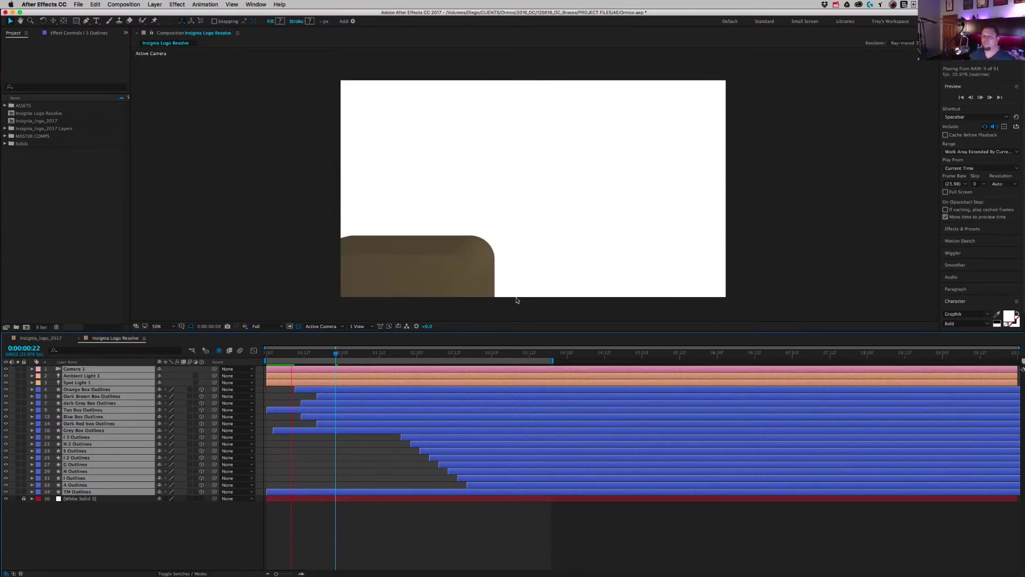
key("space")
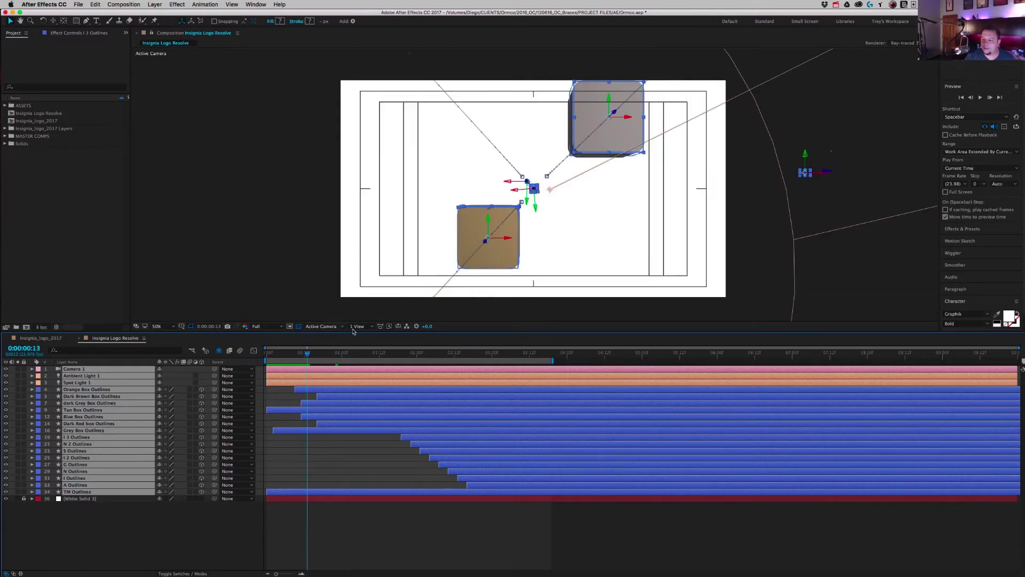
Switch the composition to another Fast Previews mode and play back the whole logo animation.
left_click(389, 326)
left_click(403, 357)
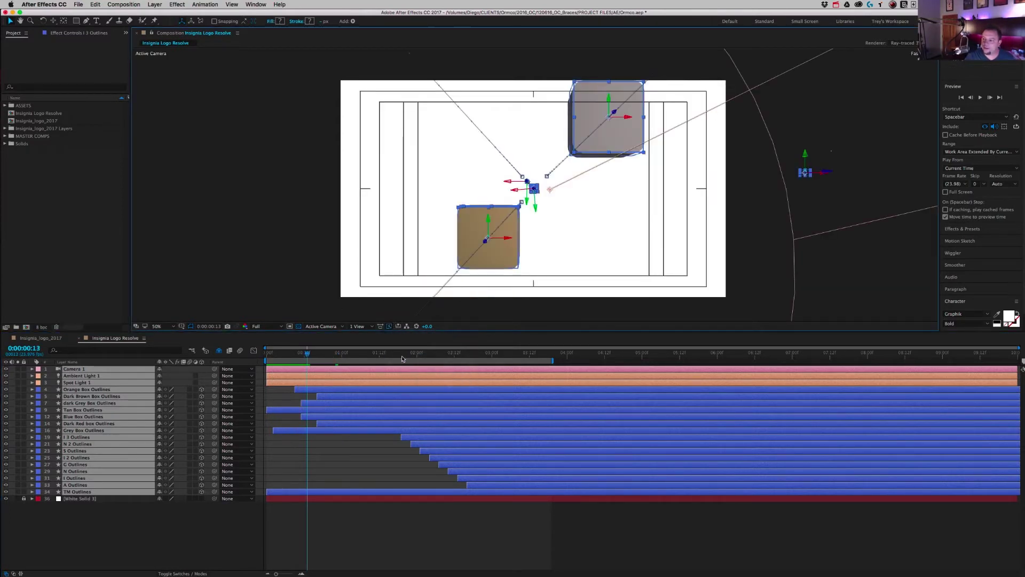
key("space")
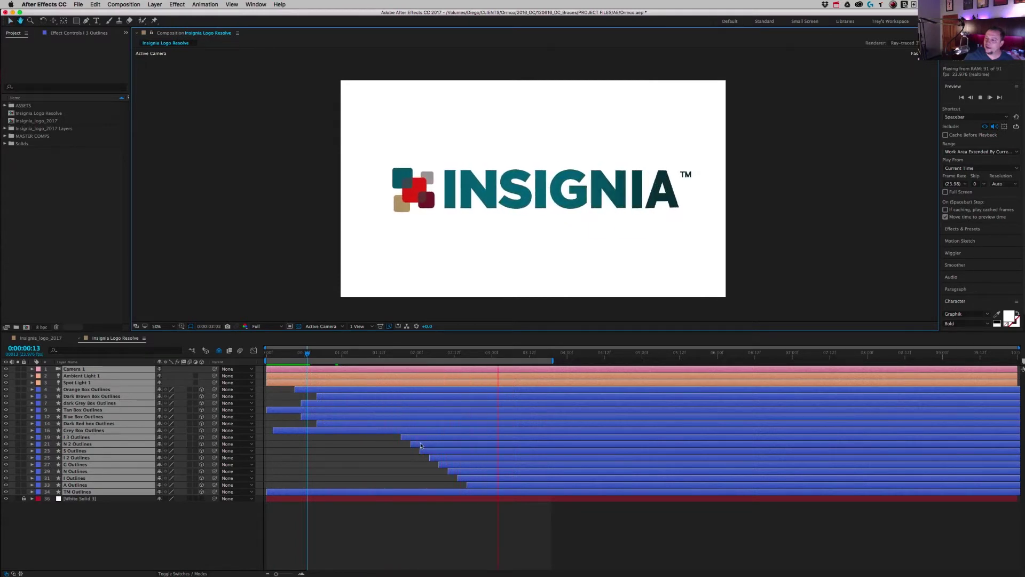
key("space")
Keyframe an Extrusion Depth of 6.0 on I 3 Outlines at its in point, 0:00:01:19, and check the neighbouring frames.
left_click(399, 515)
left_click(422, 438)
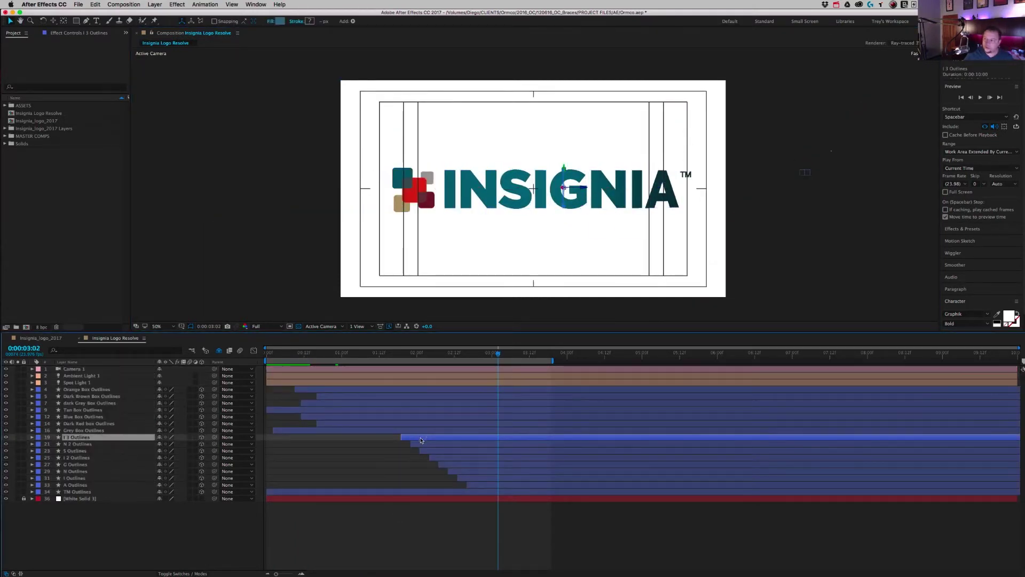
key("i")
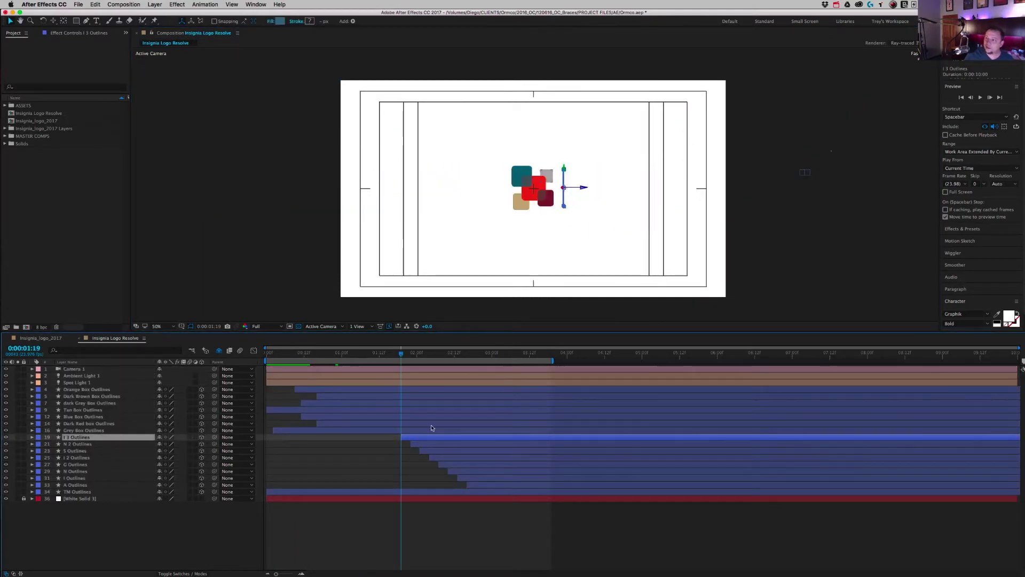
left_click(32, 438)
left_click(38, 452)
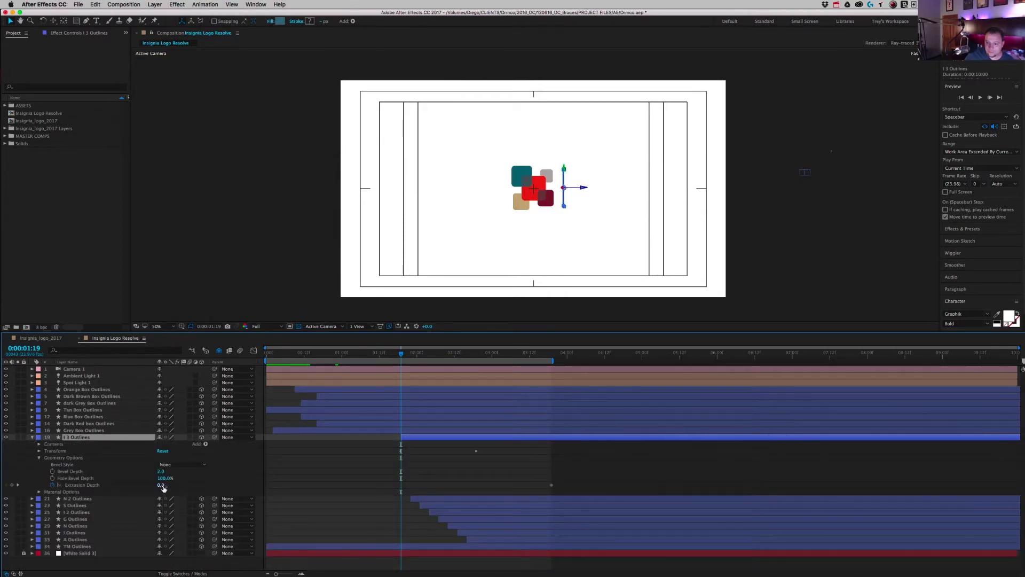
left_click_drag(161, 486, 167, 487)
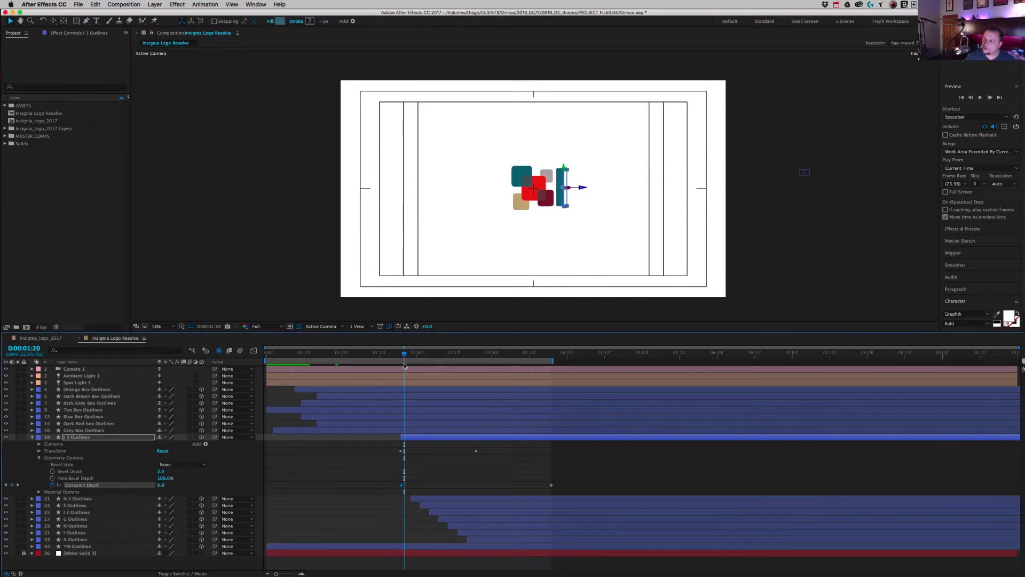
key("Page_Up")
key("Page_Up")
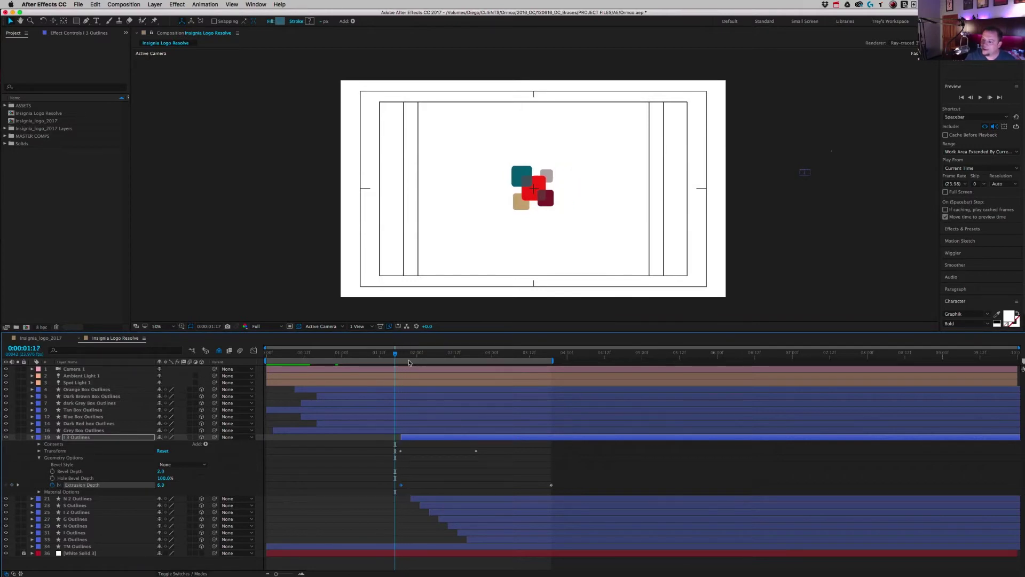
key("Page_Down")
key("Page_Down")
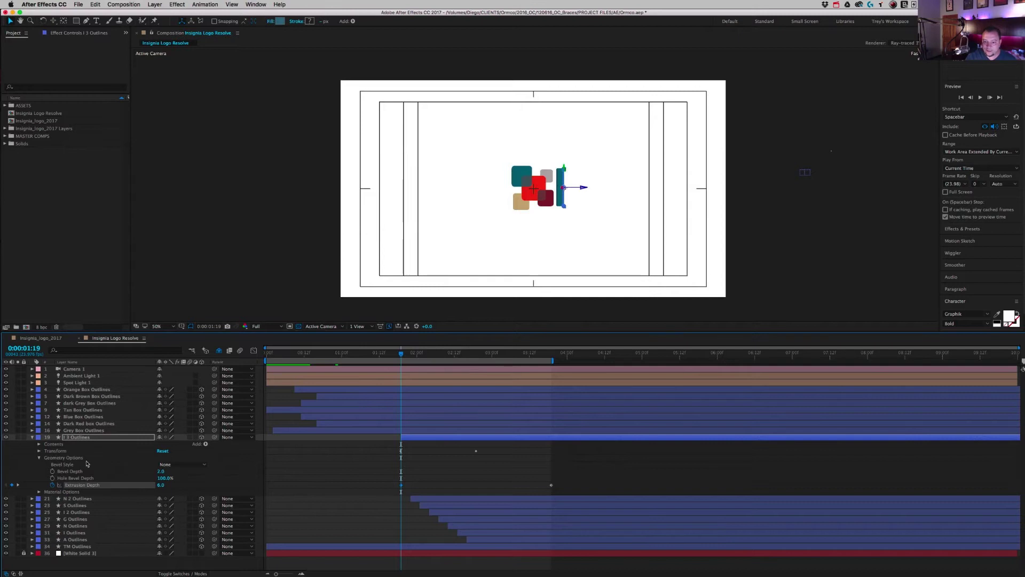
Add an Extrusion Depth keyframe to I 3 Outlines at 0:00:02:00 and set the depth to 0.0 at 0:00:01:19.
key("u")
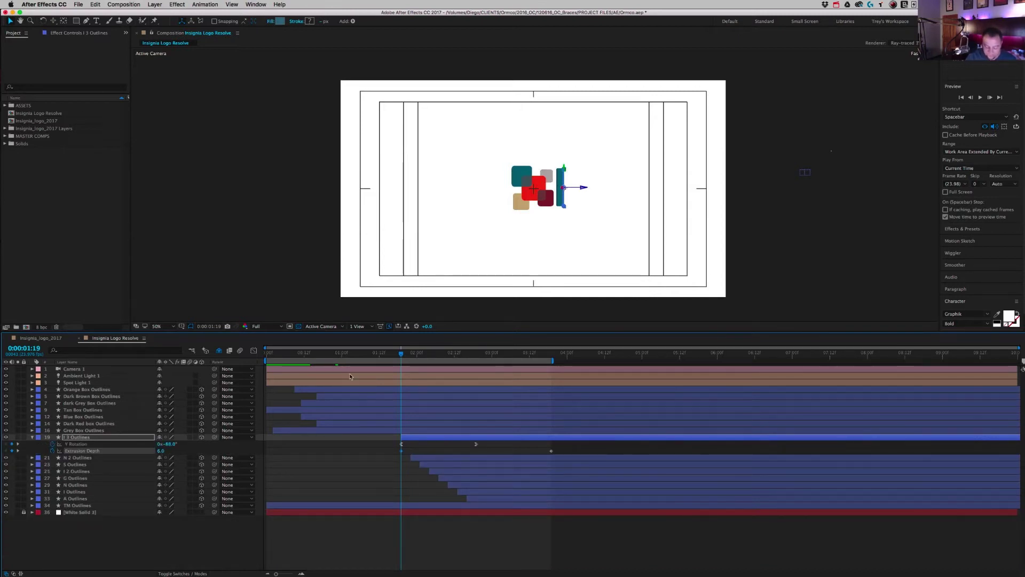
key("Page_Down")
key("Page_Down")
key("Page_Down")
key("Page_Down")
key("Page_Down")
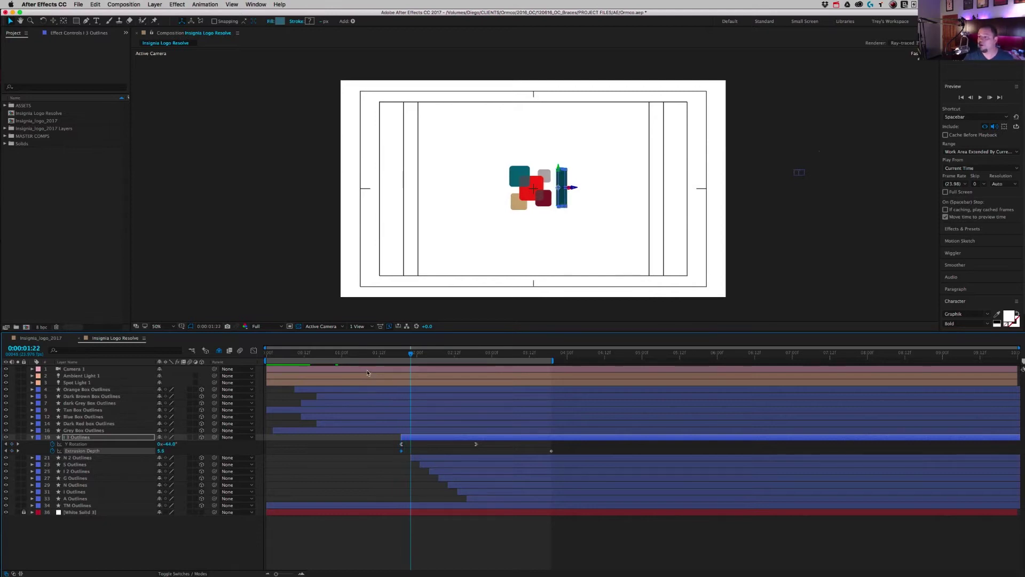
left_click(7, 451)
left_click_drag(160, 451, 84, 459)
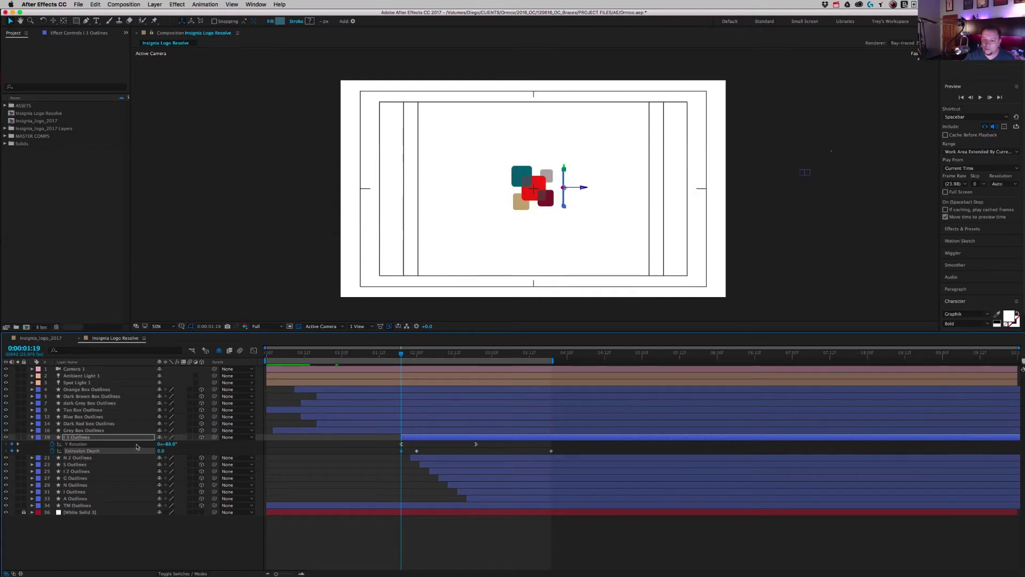
Set the I 3 Outlines Y Rotation to -84° at 0:00:01:19 and preview the animation.
left_click_drag(174, 446, 174, 446)
left_click(221, 263)
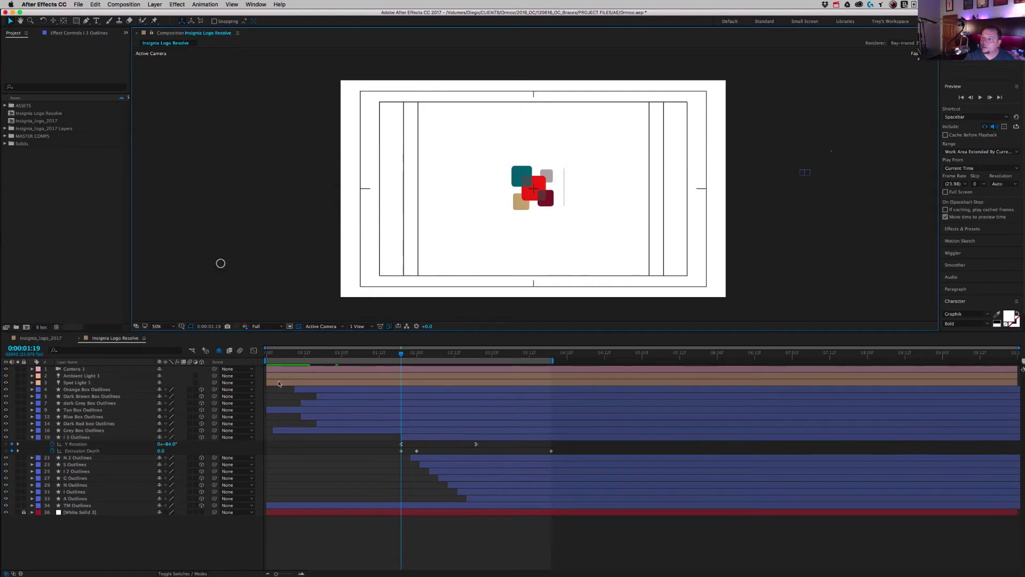
key("space")
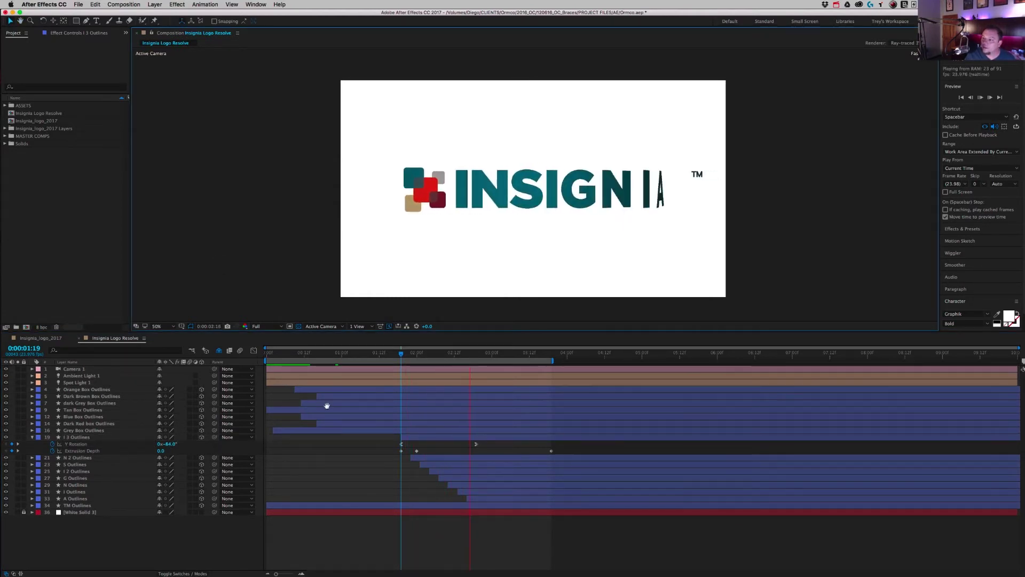
Move the middle Extrusion Depth keyframe of I 3 Outlines to 0:00:02:04 and preview the animation from 0:00:01:19.
mouse_move(416, 353)
left_mouse_down()
mouse_move(401, 355)
mouse_move(449, 354)
mouse_move(409, 363)
left_mouse_up()
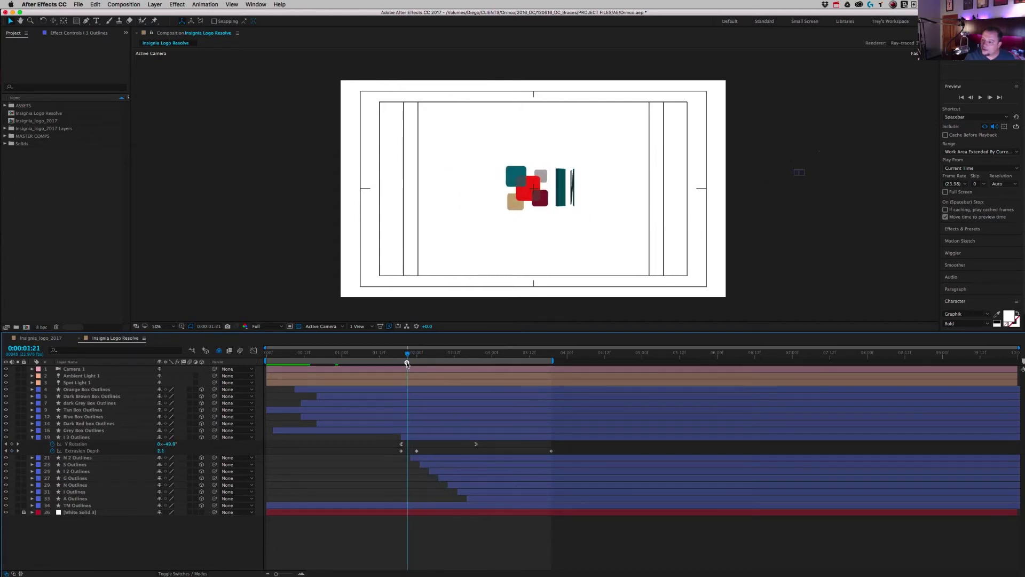
left_click_drag(416, 451, 430, 451)
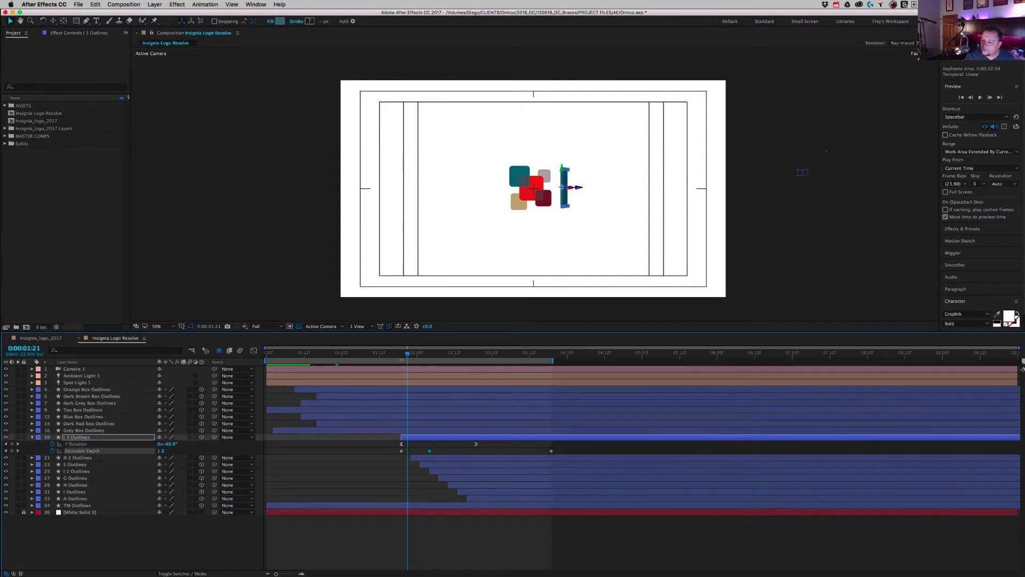
left_click(398, 355)
left_click_drag(399, 357, 401, 358)
key("space")
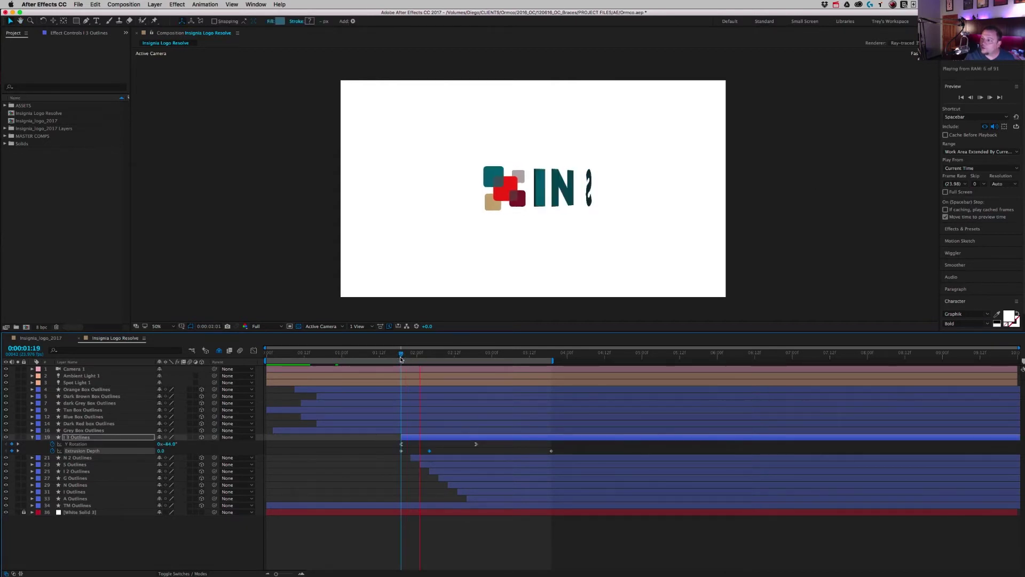
Move I 3 Outlines' middle Extrusion Depth keyframe to 0:00:02:07, align the last one with the ending Y Rotation keyframe, and preview.
left_click(400, 354)
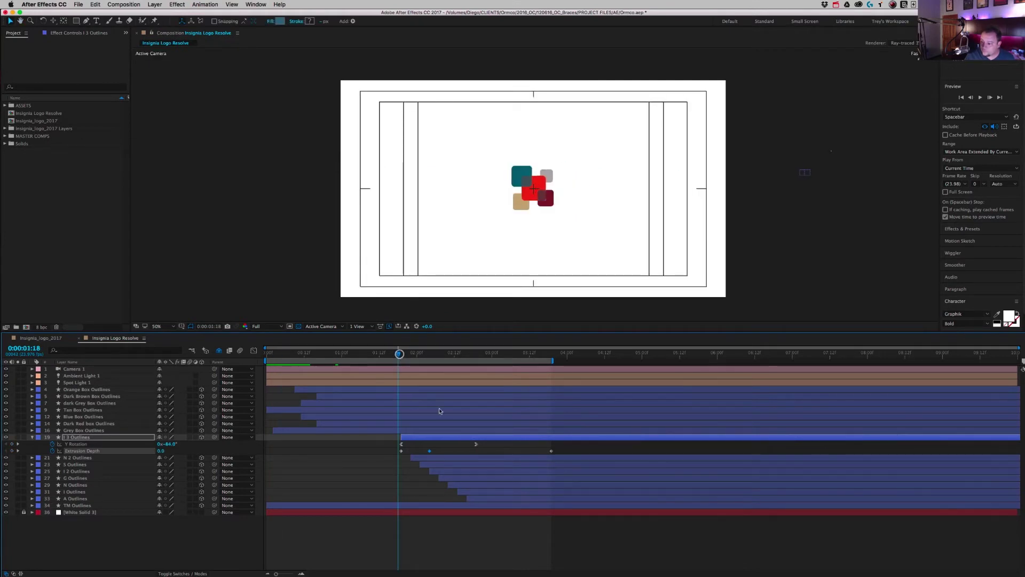
left_click_drag(432, 452, 438, 452)
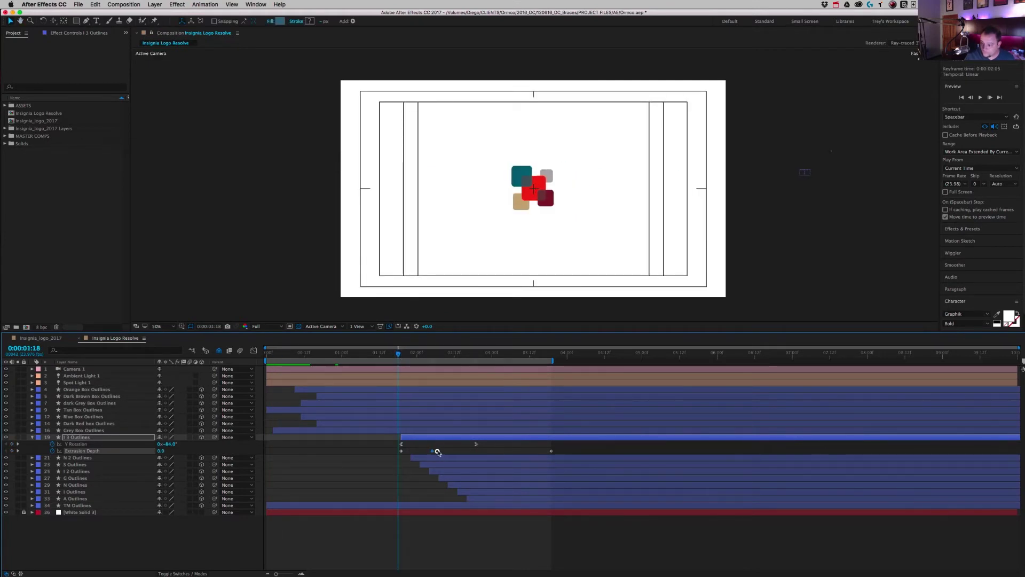
left_click(402, 354)
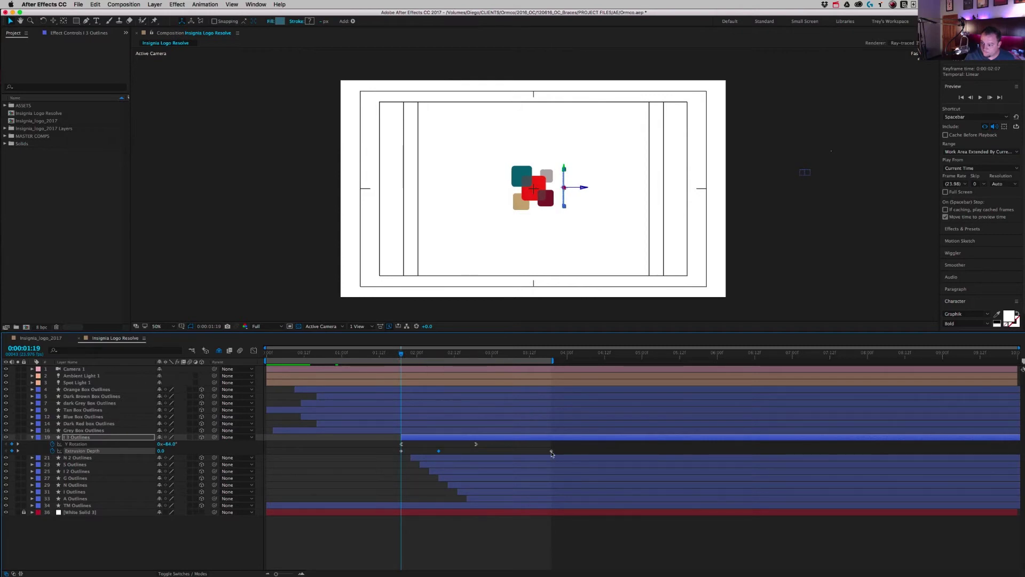
left_click_drag(483, 452, 476, 452)
key("space")
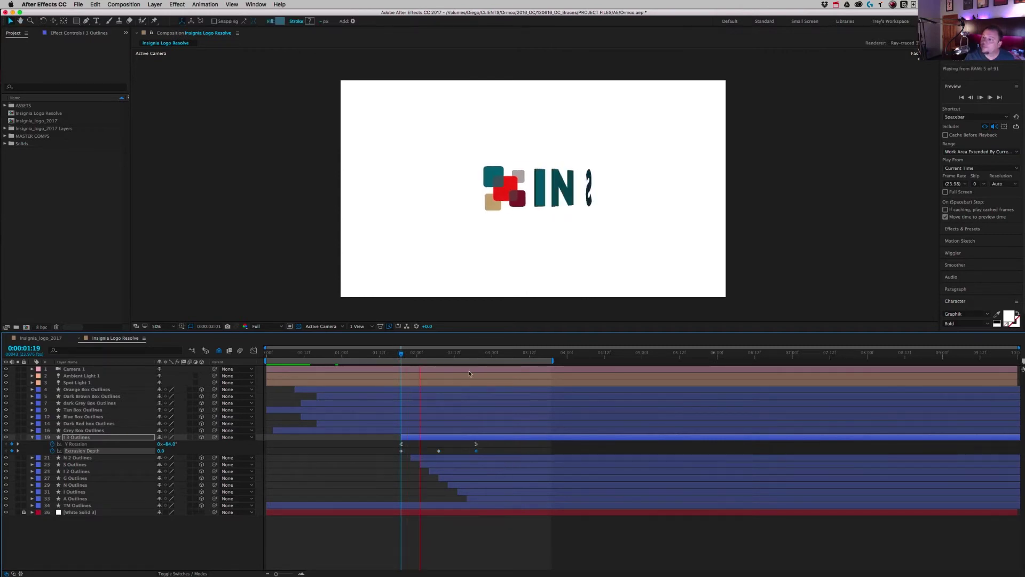
left_click_drag(401, 354, 393, 355)
key("space")
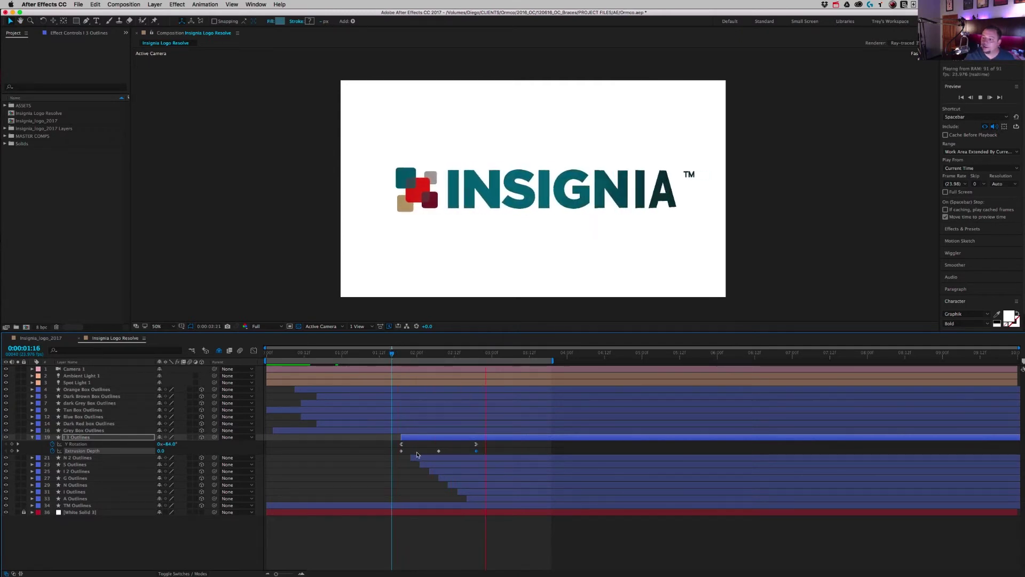
key("space")
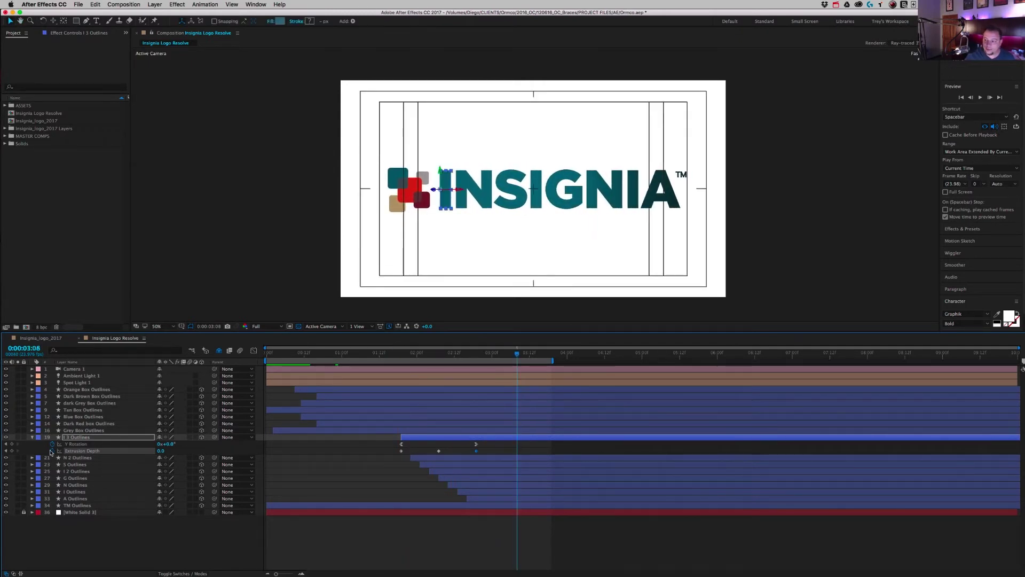
Remove the Extrusion Depth animation from I 3 Outlines and from all letter layers from N 2 Outlines through A Outlines.
left_click(51, 451)
left_click(77, 457)
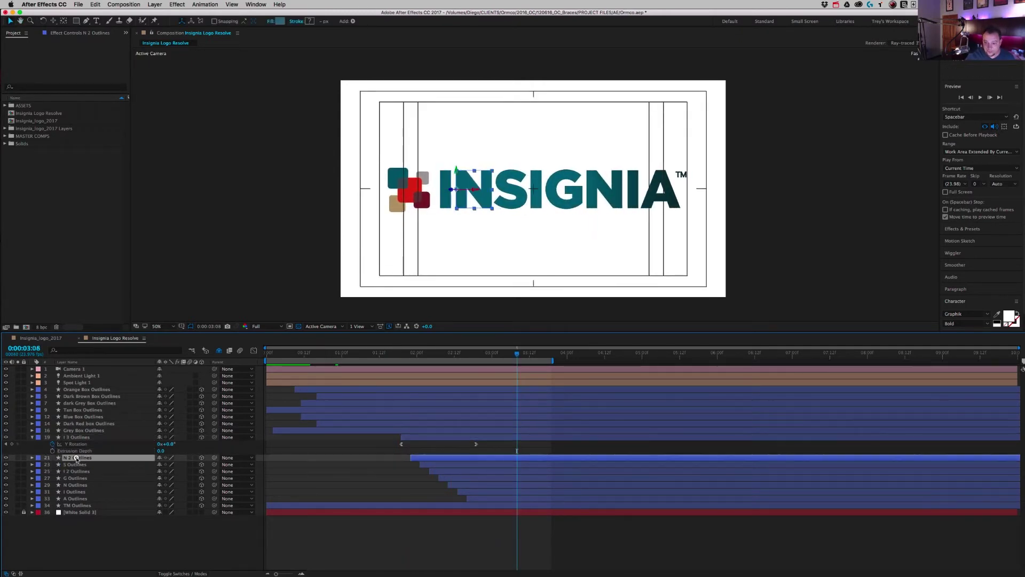
left_click(79, 499, "shift")
key("u")
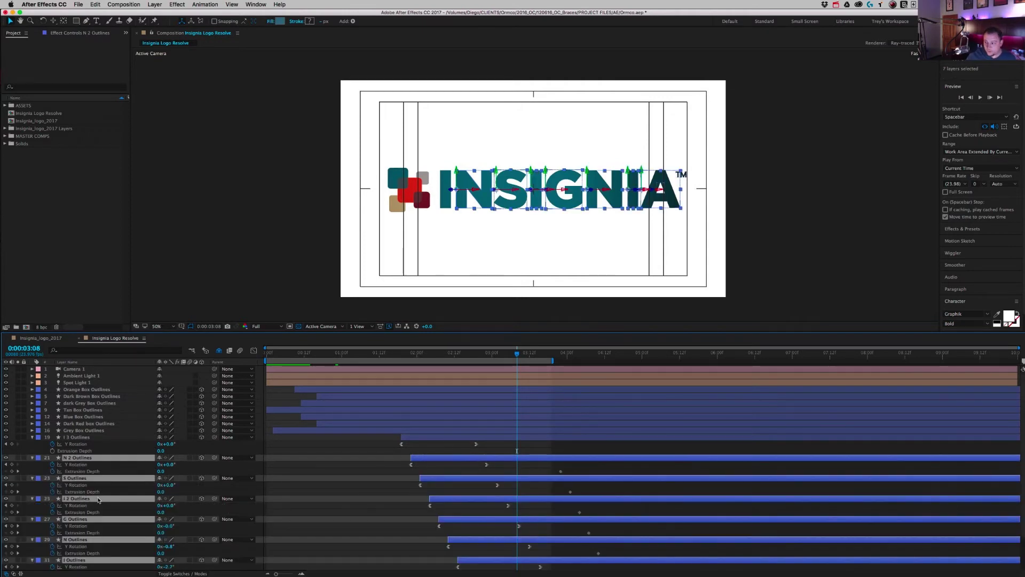
left_click(51, 471)
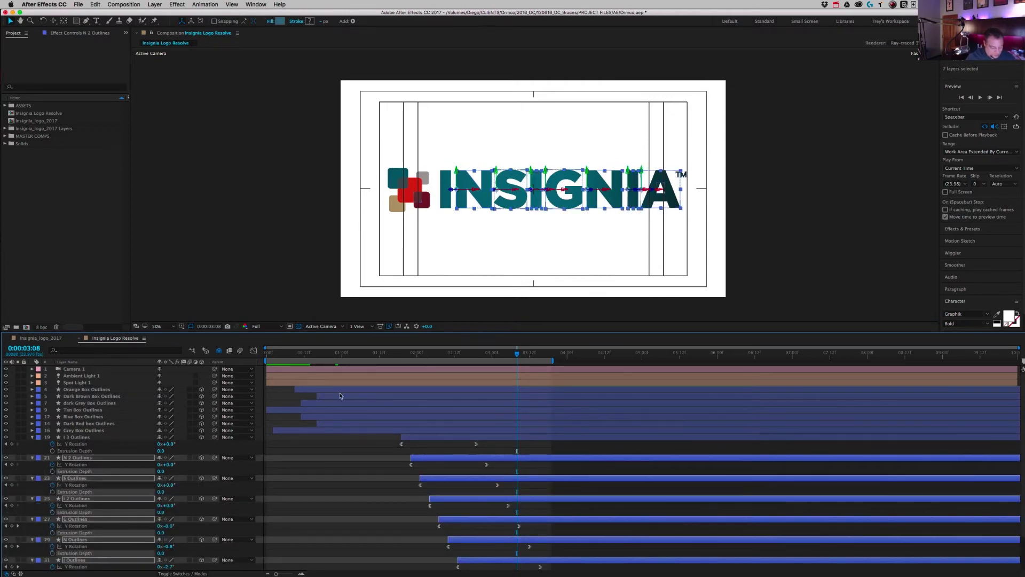
Collapse the properties of all layers and play back the logo animation from the start.
key("super+a")
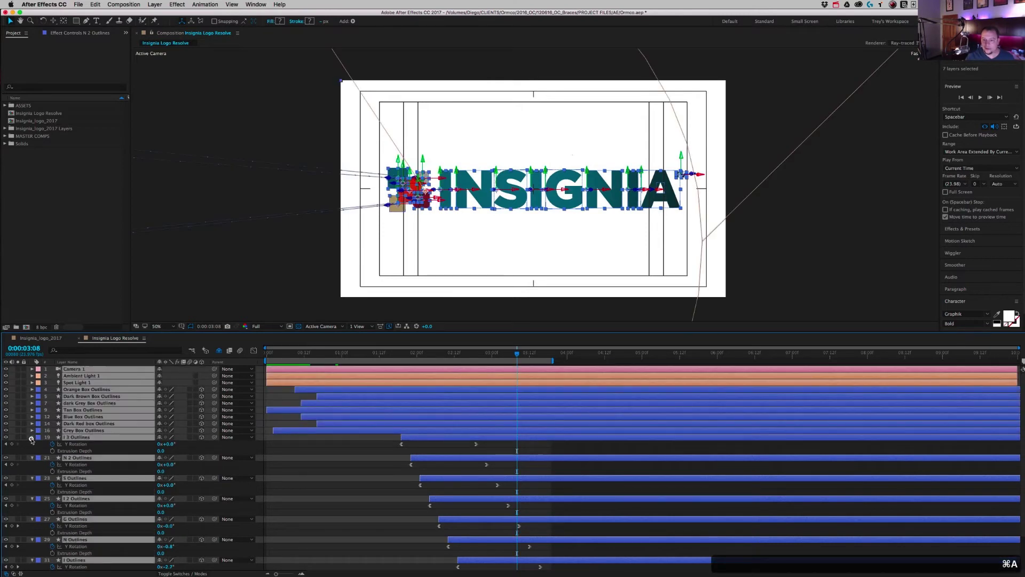
left_click(31, 437)
left_click_drag(363, 356, 227, 346)
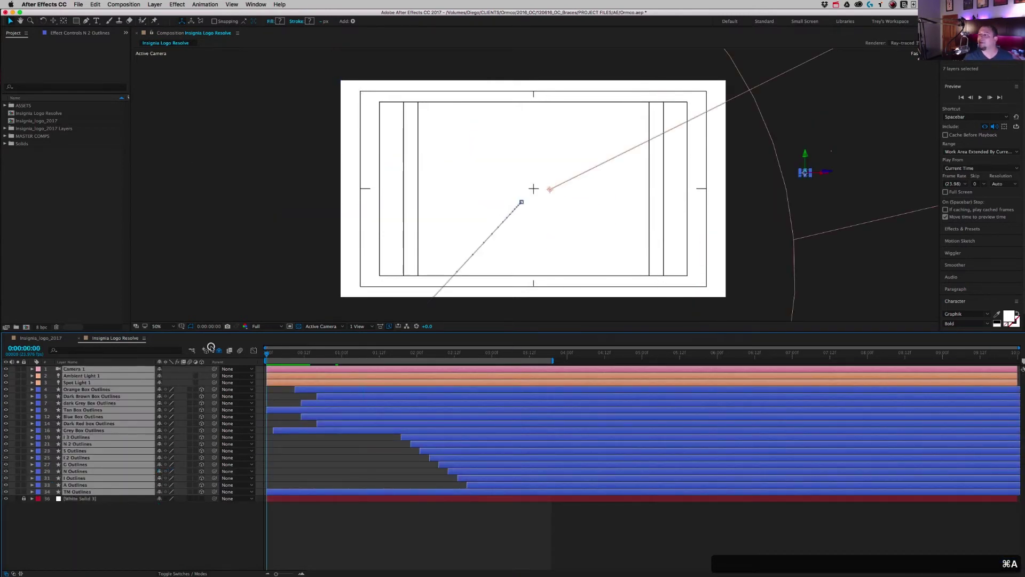
key("space")
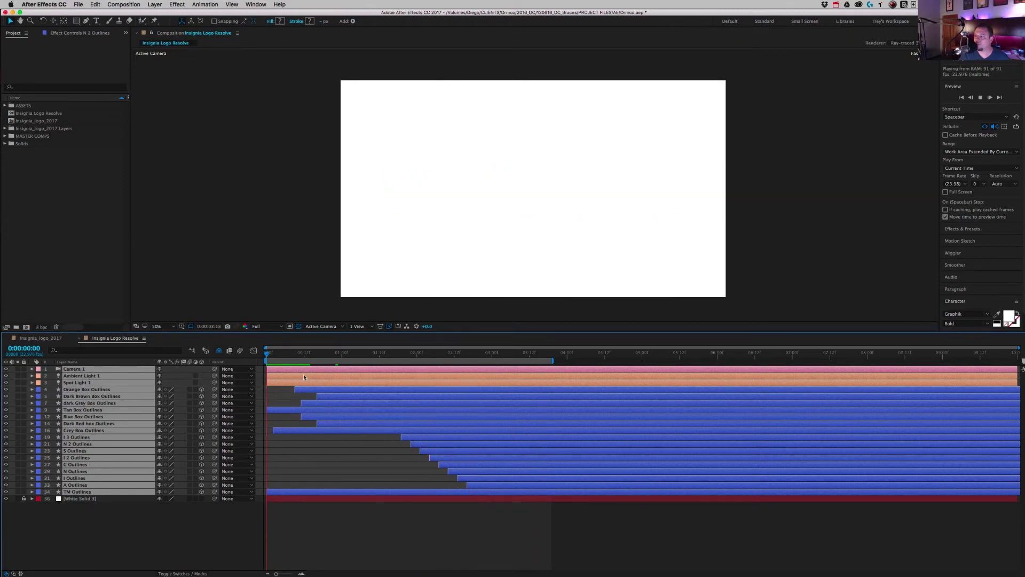
key("space")
key("space")
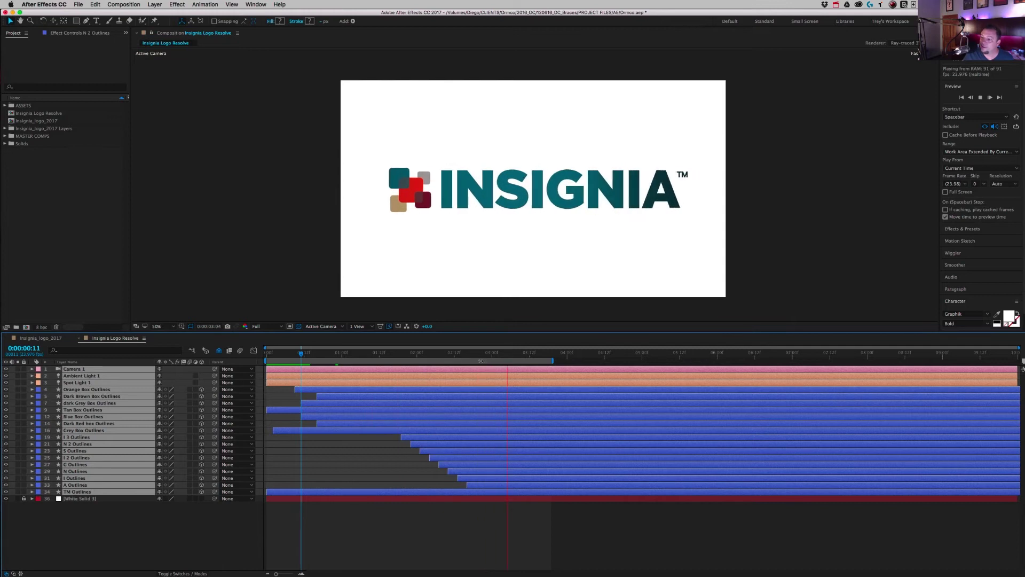
key("space")
Set the Y Rotation of the letter layers N 2 Outlines through A Outlines to -82° at 0:00:01:22.
left_click_drag(437, 354, 413, 353)
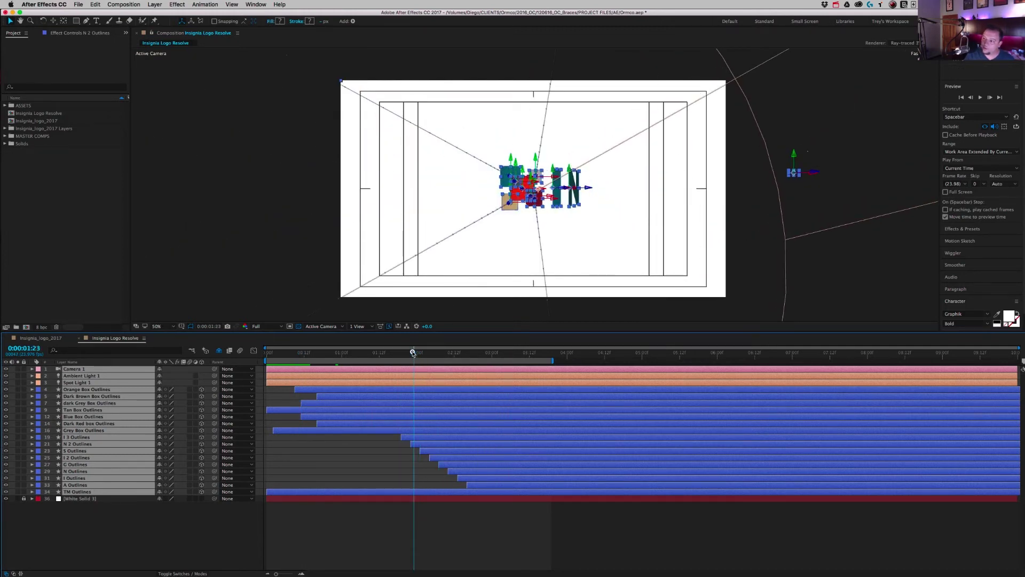
left_click(361, 551)
key("Page_Down")
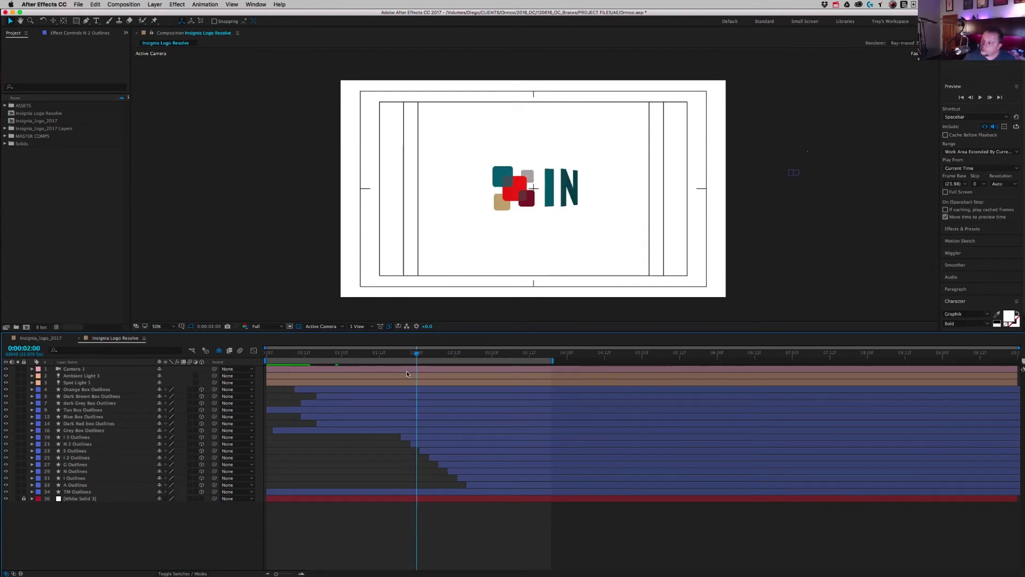
key("Page_Up")
key("Page_Up")
left_click(424, 446)
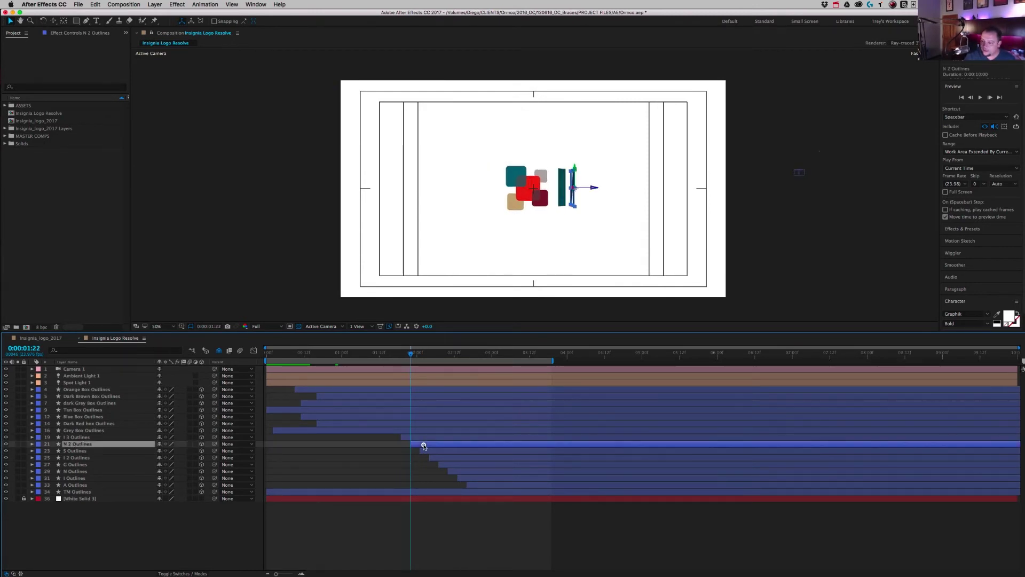
left_click(473, 483, "shift")
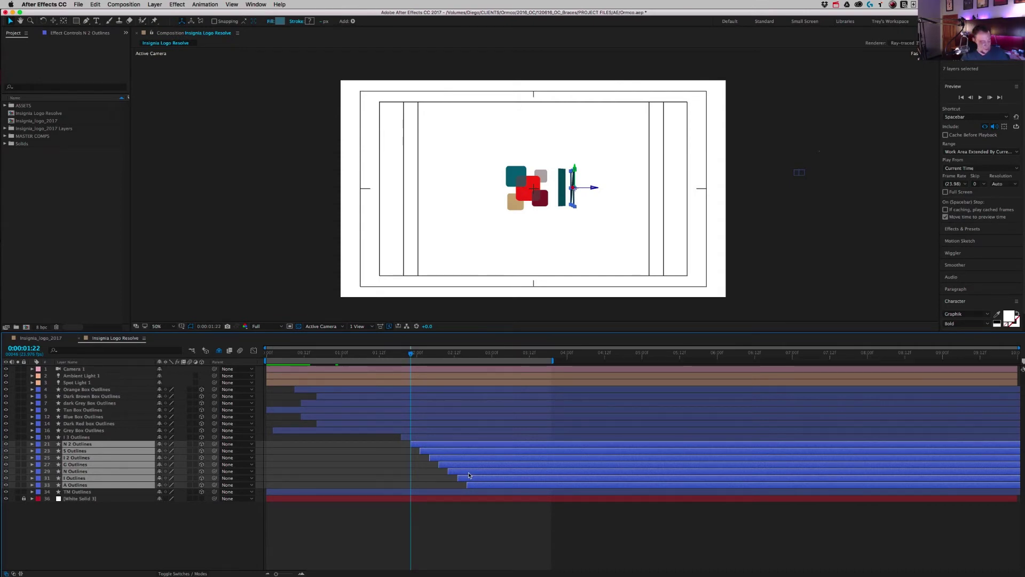
key("r")
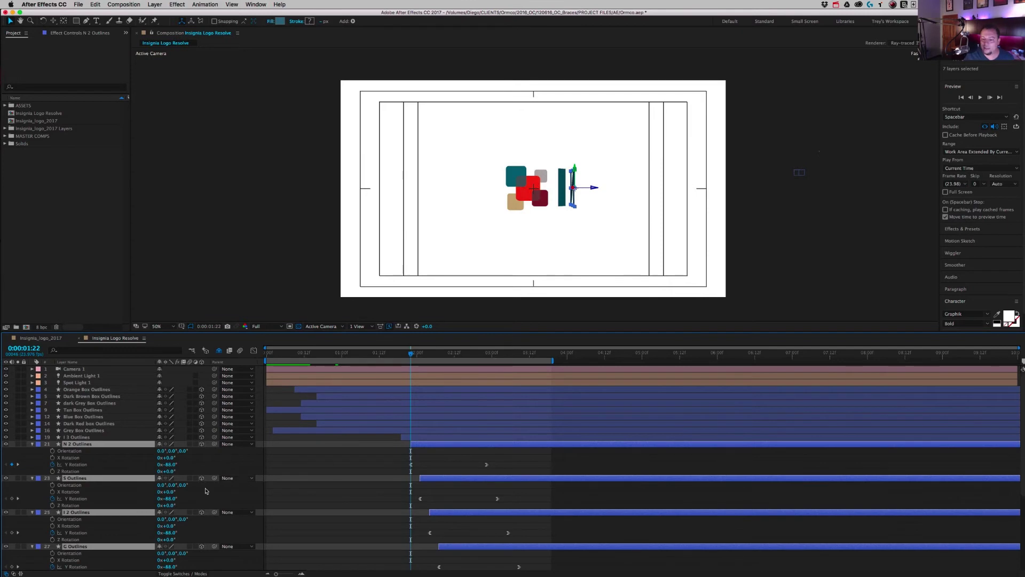
left_click_drag(175, 468, 201, 470)
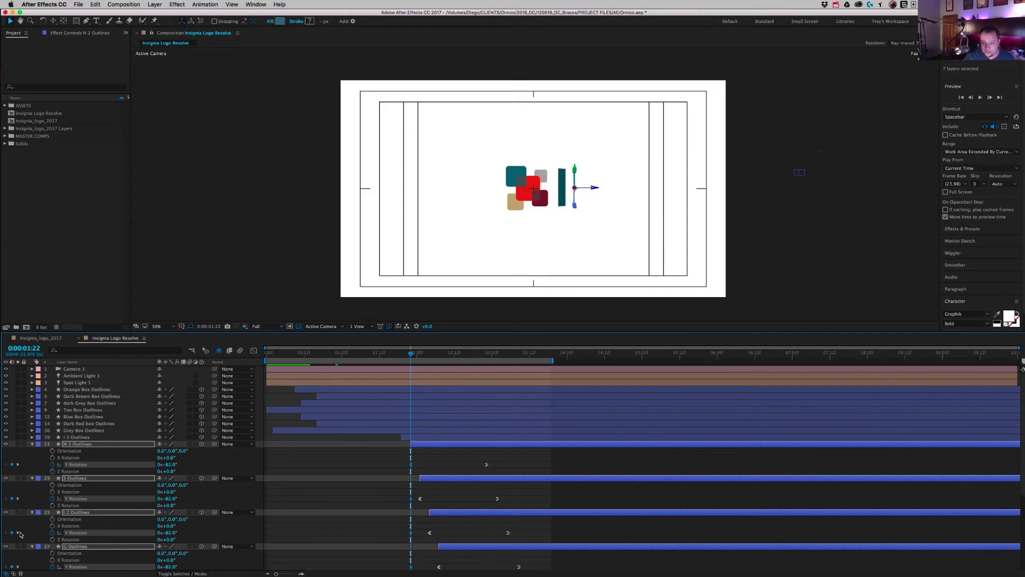
Reduce the starting Y Rotation angle of S Outlines at 0:00:02:01 and set I 2 Outlines to about -79° at 0:00:02:04.
left_click(19, 532)
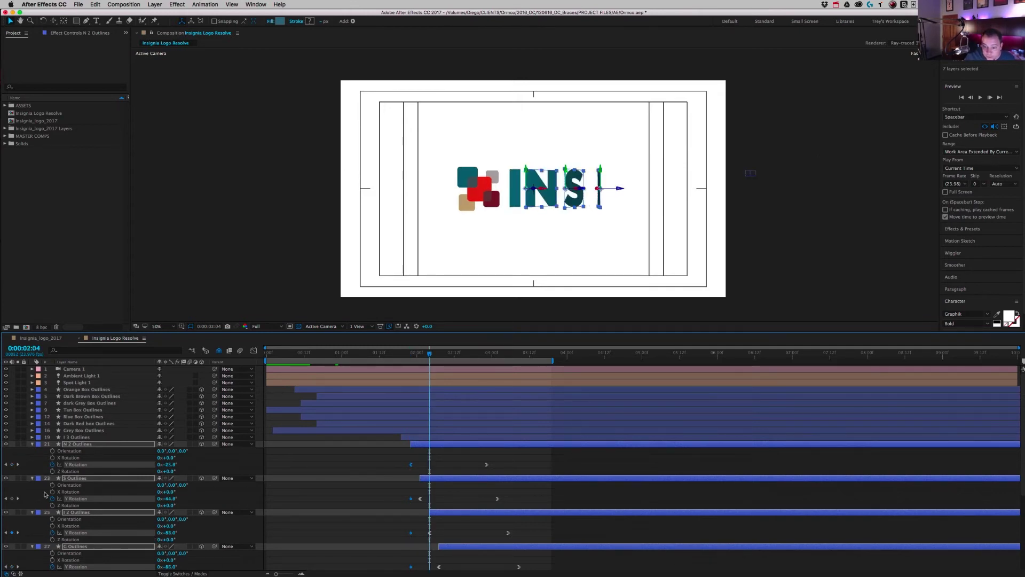
left_click(7, 498)
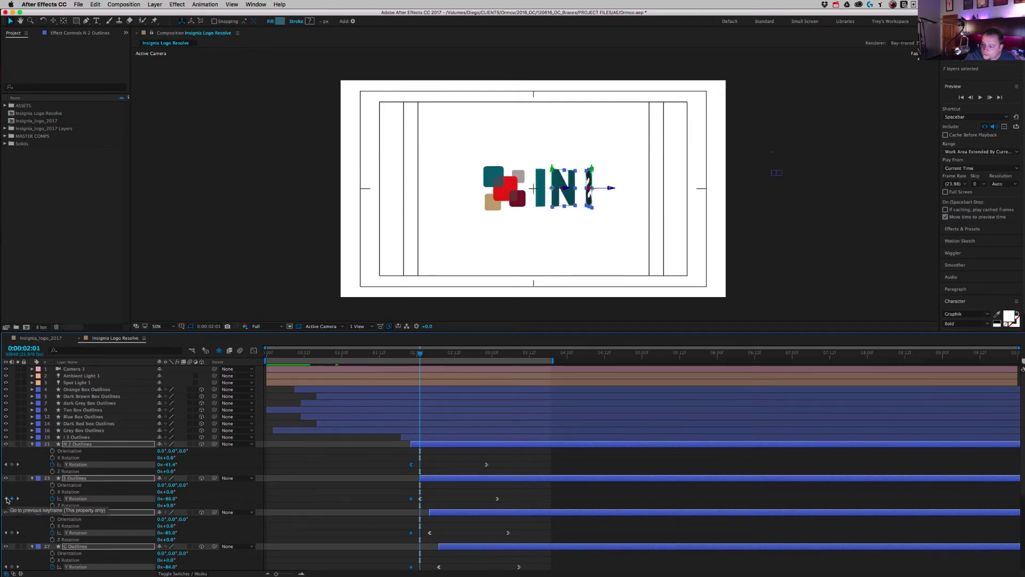
left_click(49, 443)
left_click(74, 478)
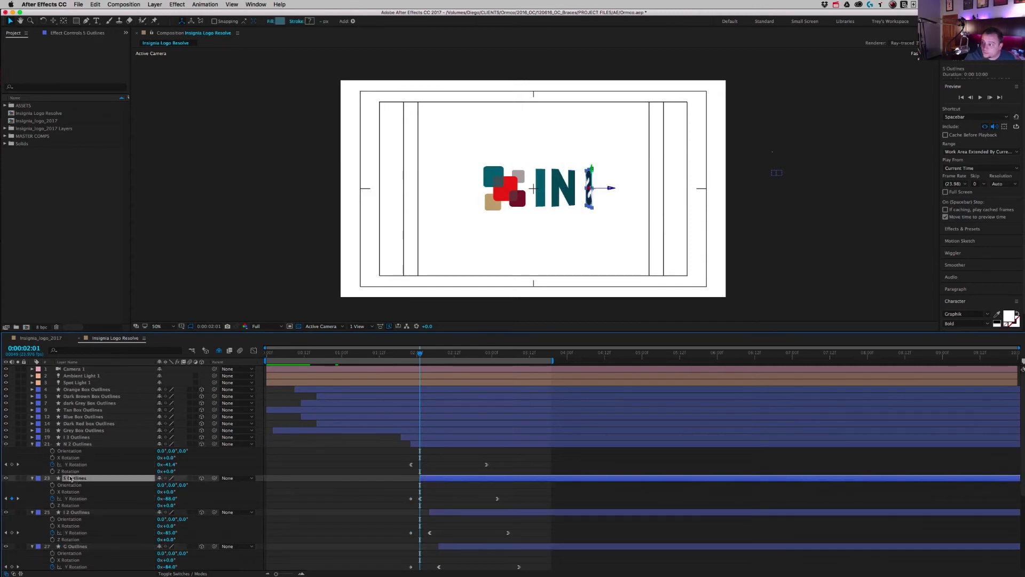
left_click_drag(182, 500, 206, 499)
left_click(19, 533)
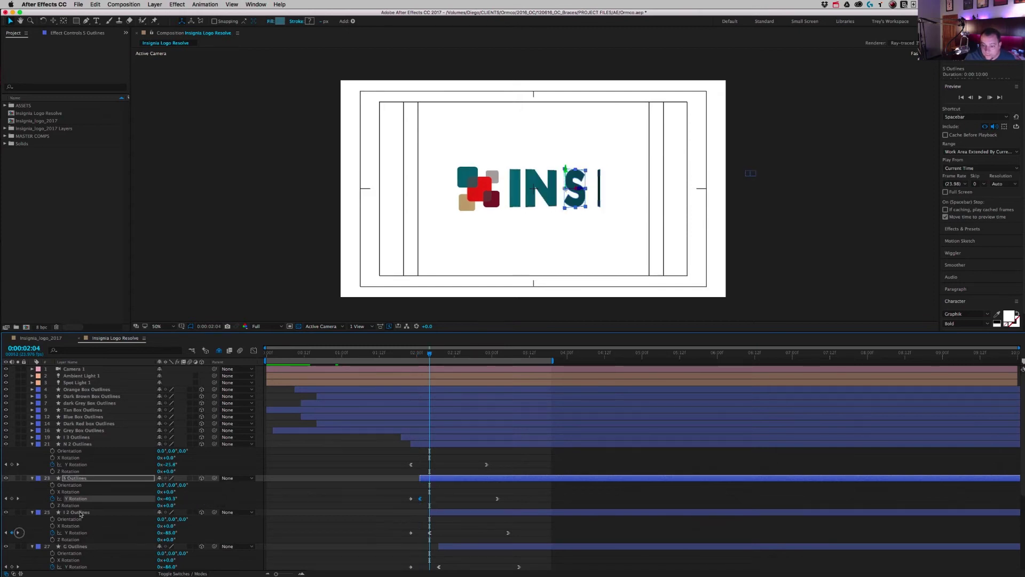
left_click_drag(172, 536, 210, 535)
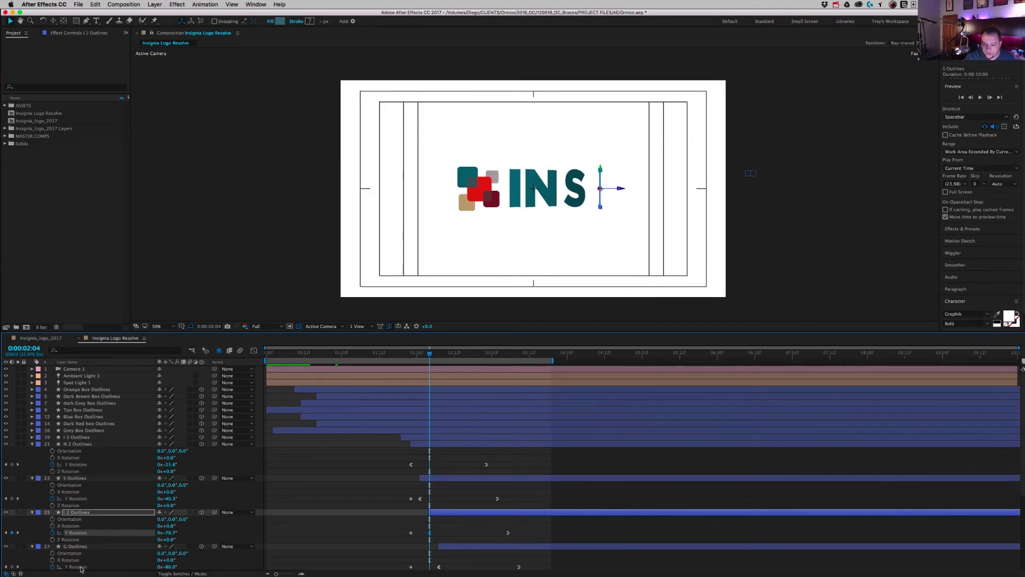
Delete the stray Y Rotation keyframes at 0:00:01:22 from the S, I 2, G, N and I Outlines layers.
left_click(80, 567)
left_click(19, 567)
scroll(283, 473, "down", 3)
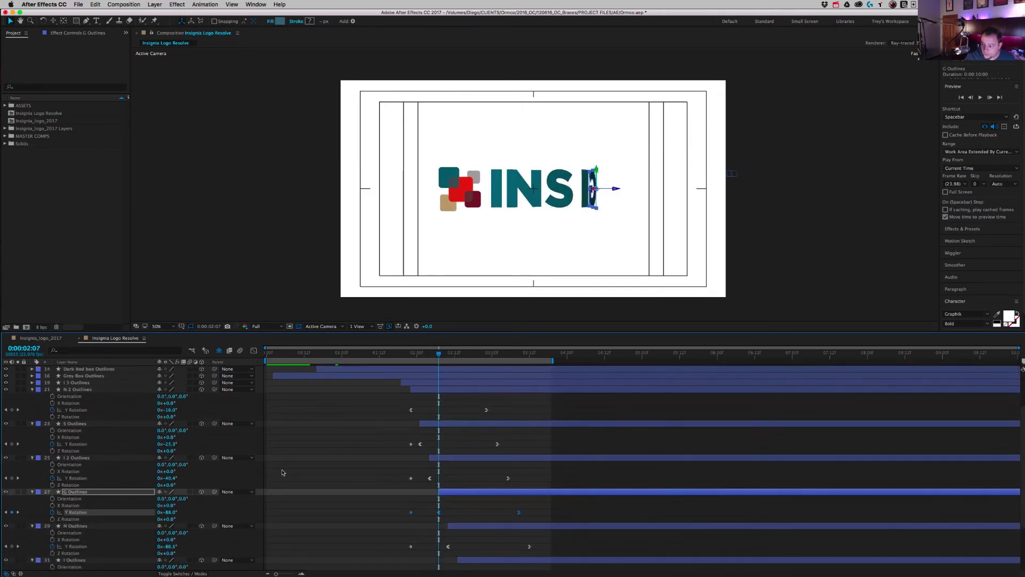
left_click_drag(389, 445, 413, 555)
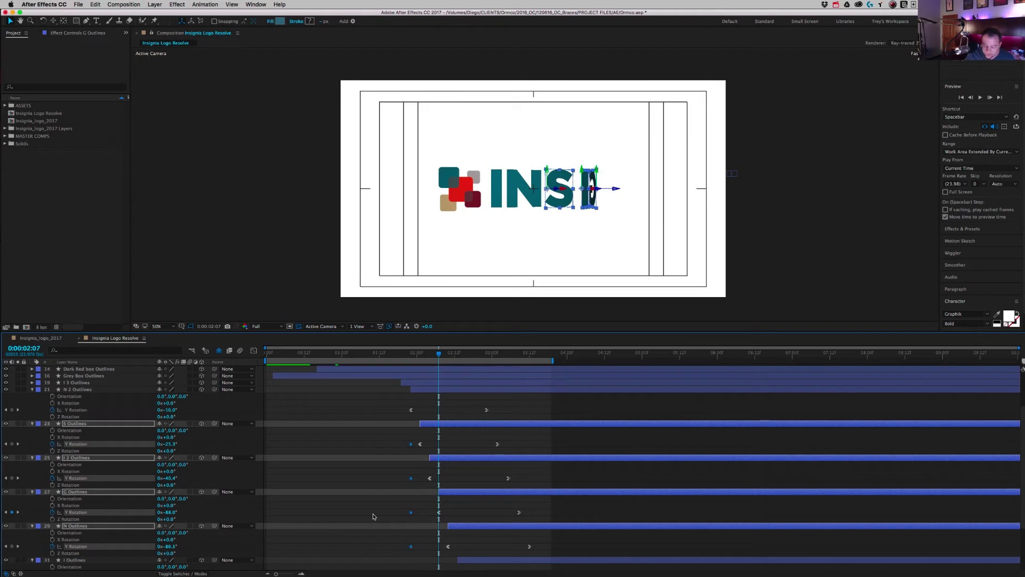
key("Delete")
scroll(370, 480, "down", 2)
left_click_drag(399, 517, 425, 556)
key("Delete")
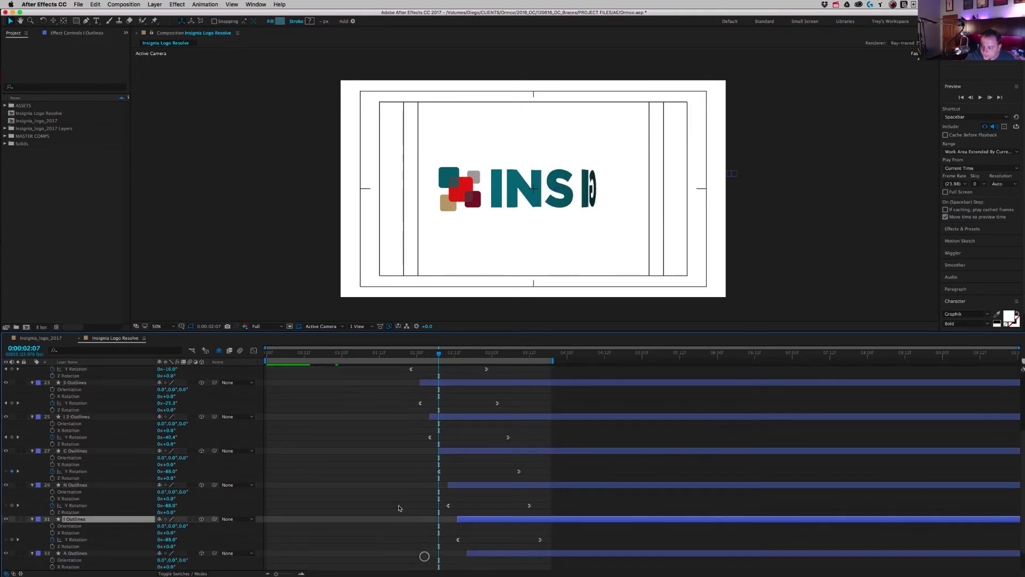
Reduce the starting Y Rotation angle of G Outlines at 0:00:02:07 and set N Outlines to -75° at 0:00:02:10.
left_click(442, 451)
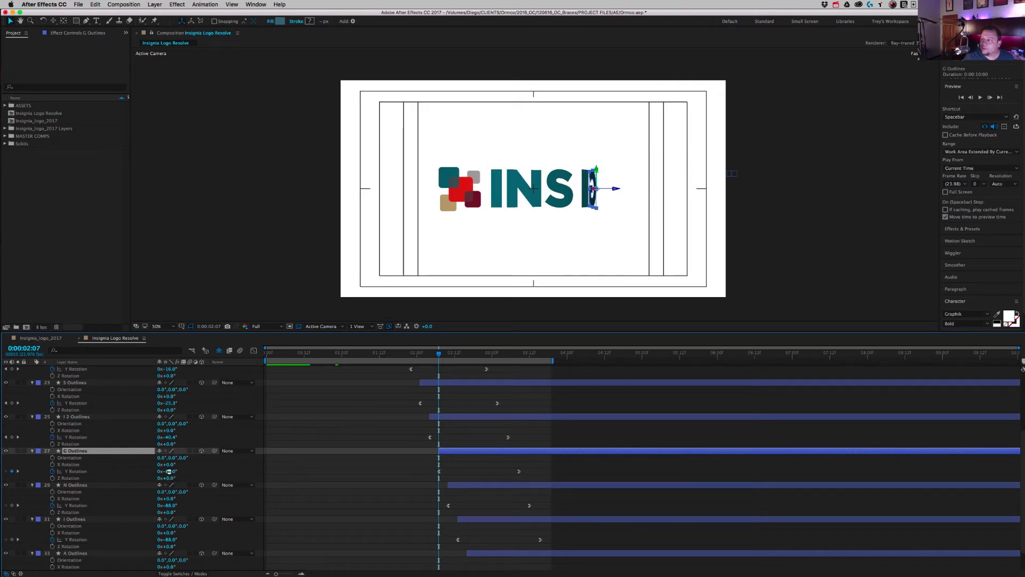
left_click_drag(169, 472, 178, 472)
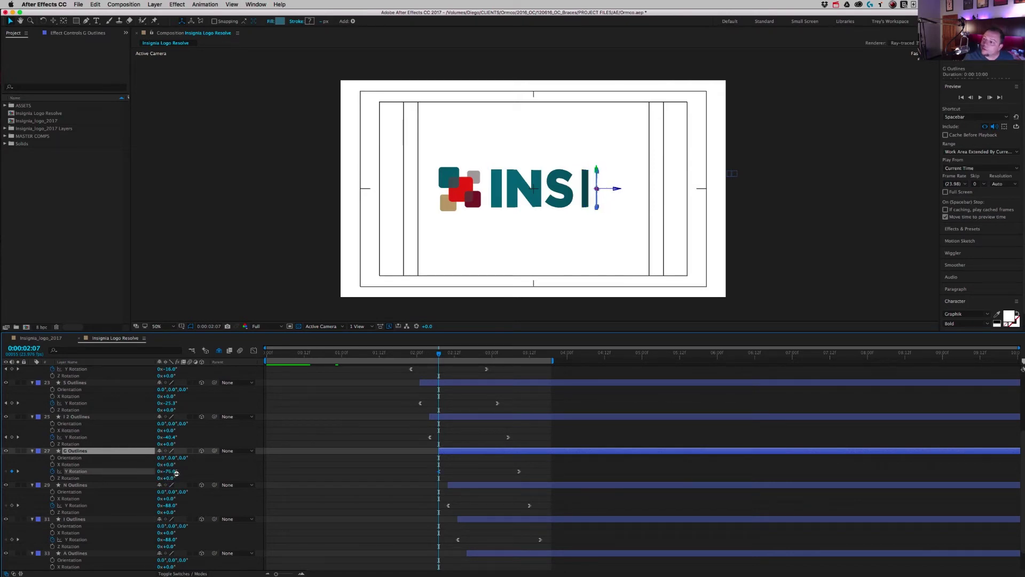
left_click(18, 505)
left_click_drag(170, 506, 179, 507)
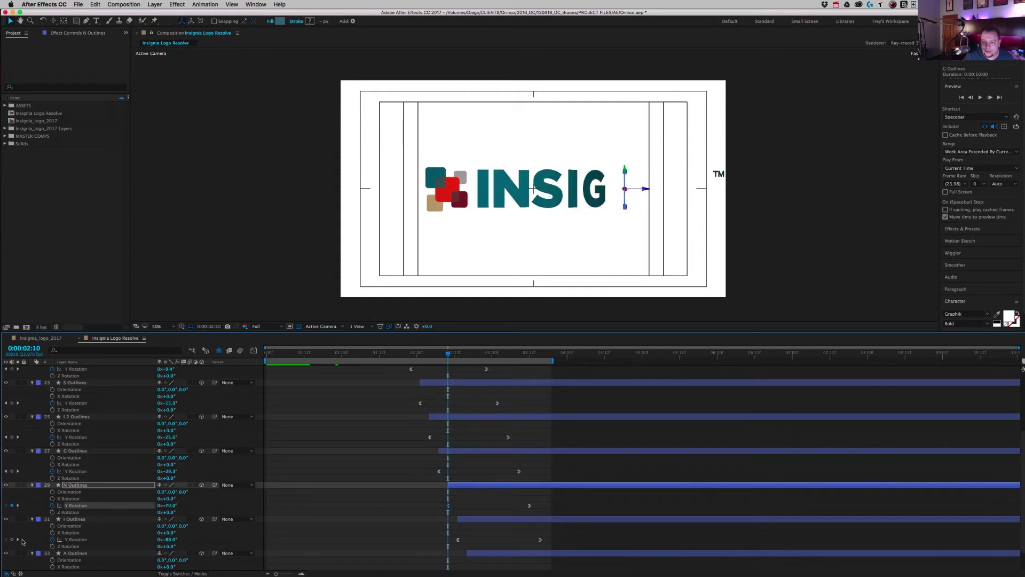
Set the starting Y Rotation of I Outlines to -65° at 0:00:02:13 and of A Outlines to -64° at 0:00:02:16.
left_click(18, 539)
left_click_drag(169, 540, 178, 539)
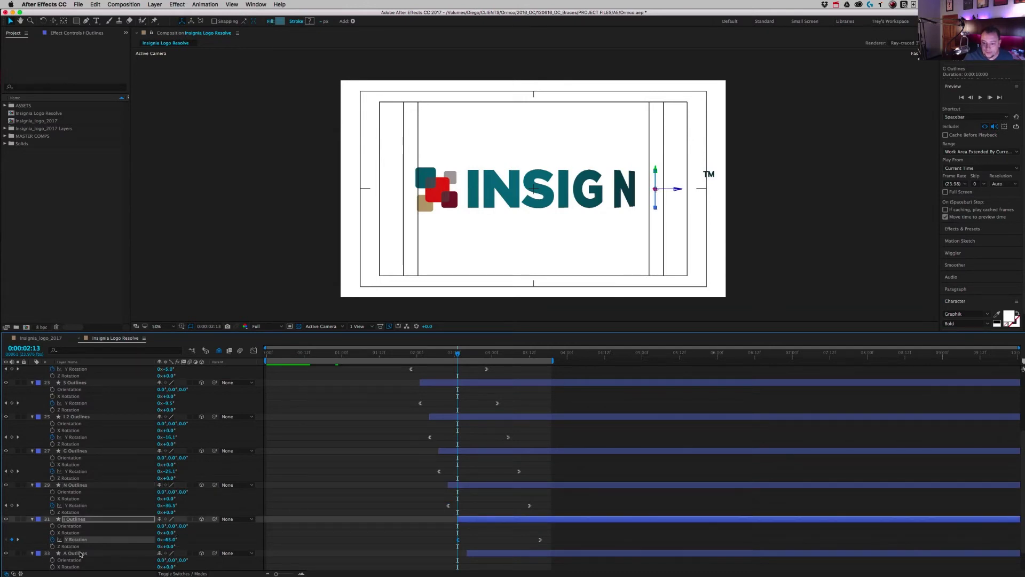
scroll(80, 554, "down", 2)
left_click(19, 553)
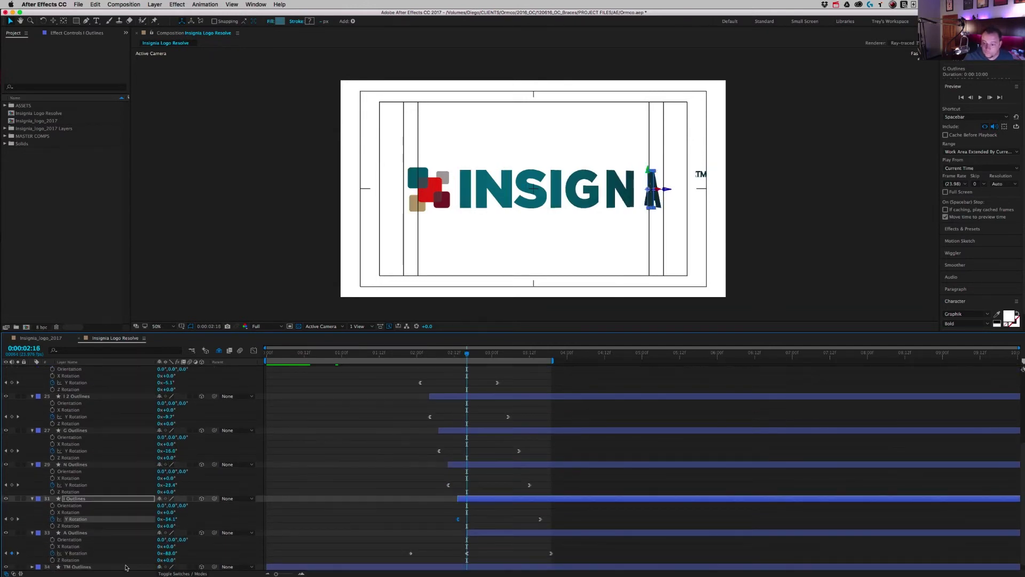
left_click_drag(174, 557, 183, 555)
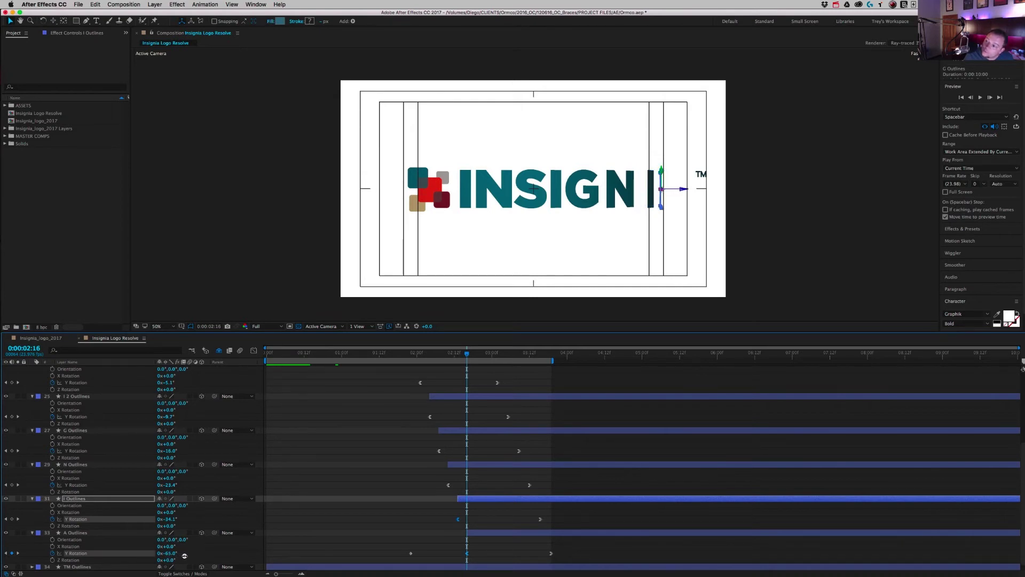
left_click(185, 555)
Delay the start of the TM Outlines layer and keyframe its Opacity from 0% at 0:00:03:09 to 100% at 0:00:03:19.
left_click_drag(331, 566, 600, 564)
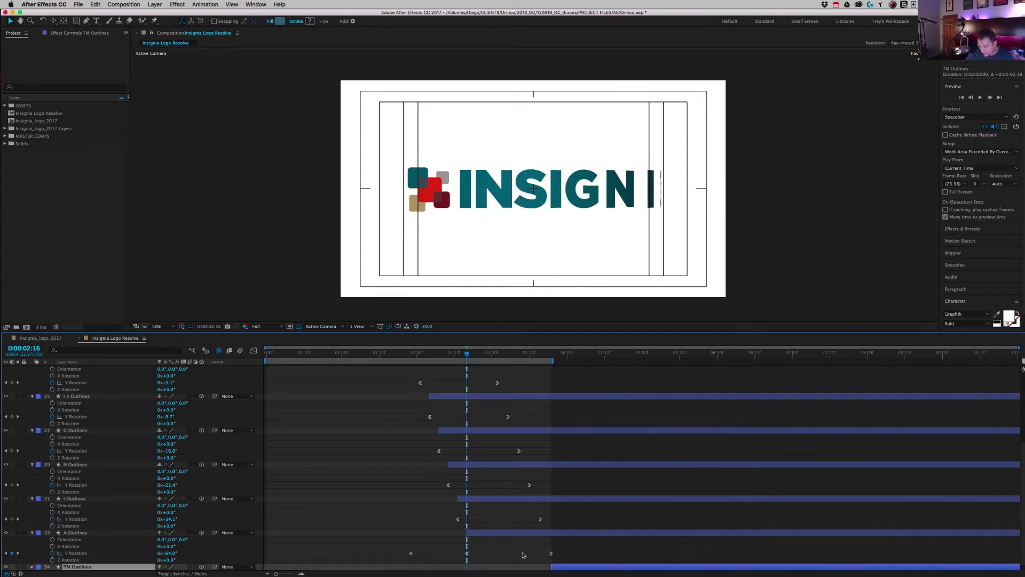
key("t")
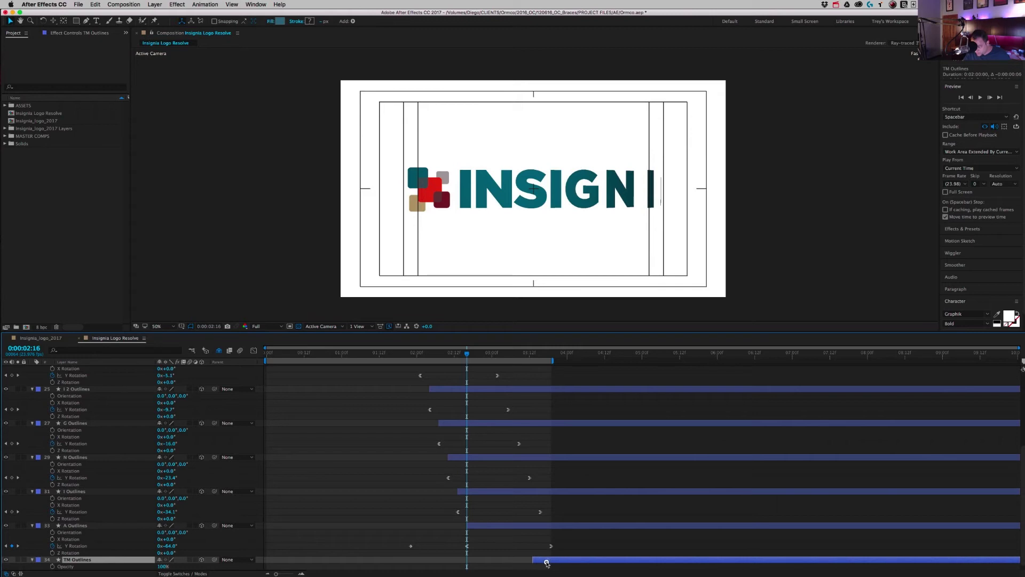
left_click(552, 353)
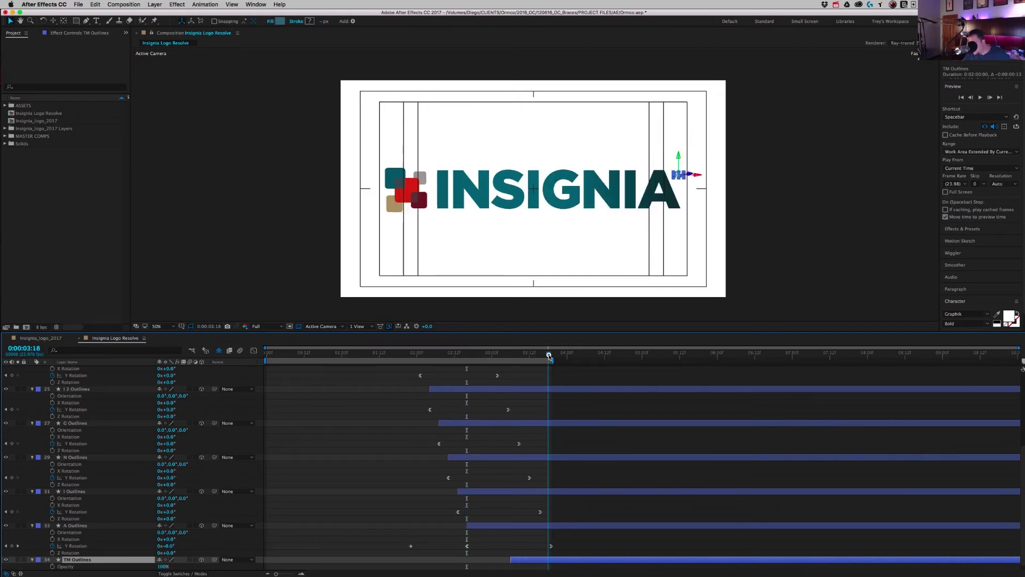
left_click(52, 566)
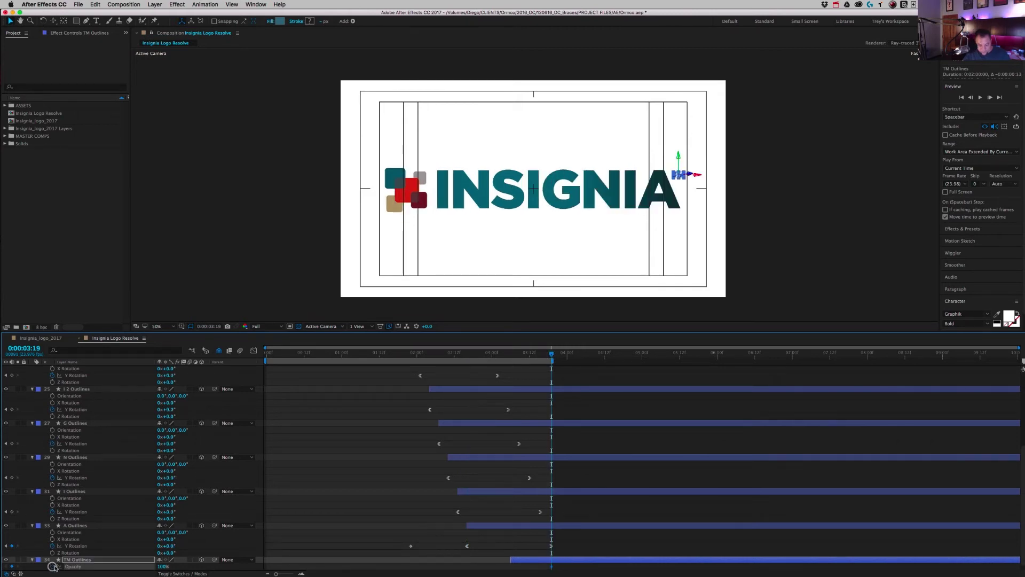
key("Page_Up")
key("Page_Up")
key("Page_Up")
key("Page_Up")
key("Page_Up")
key("Page_Up")
key("Page_Up")
key("Page_Up")
key("Page_Up")
key("Page_Up")
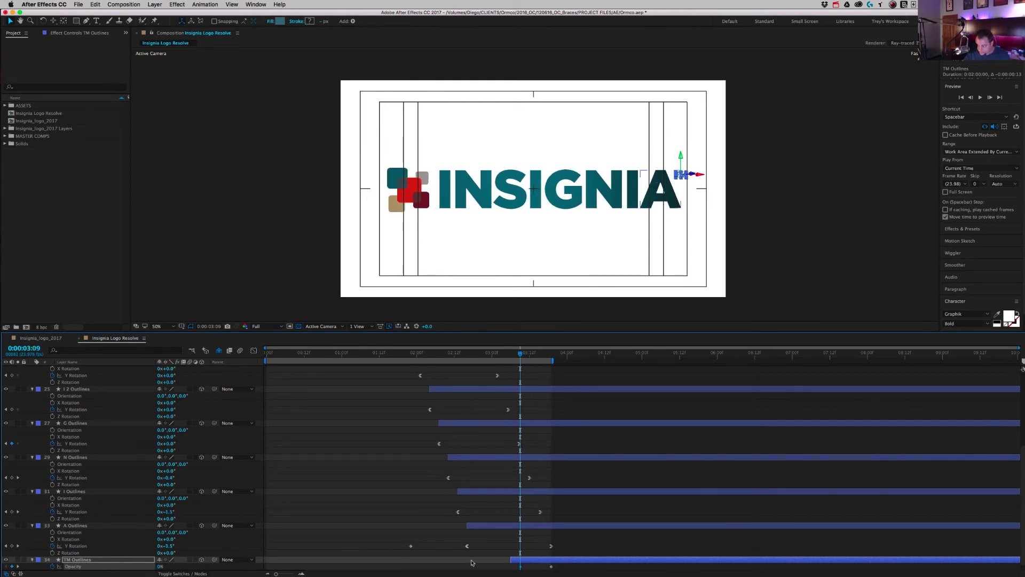
Split the TM Outlines layer at 0:00:03:09, delete the part before the split, and preview the animation.
key("super+shift+d")
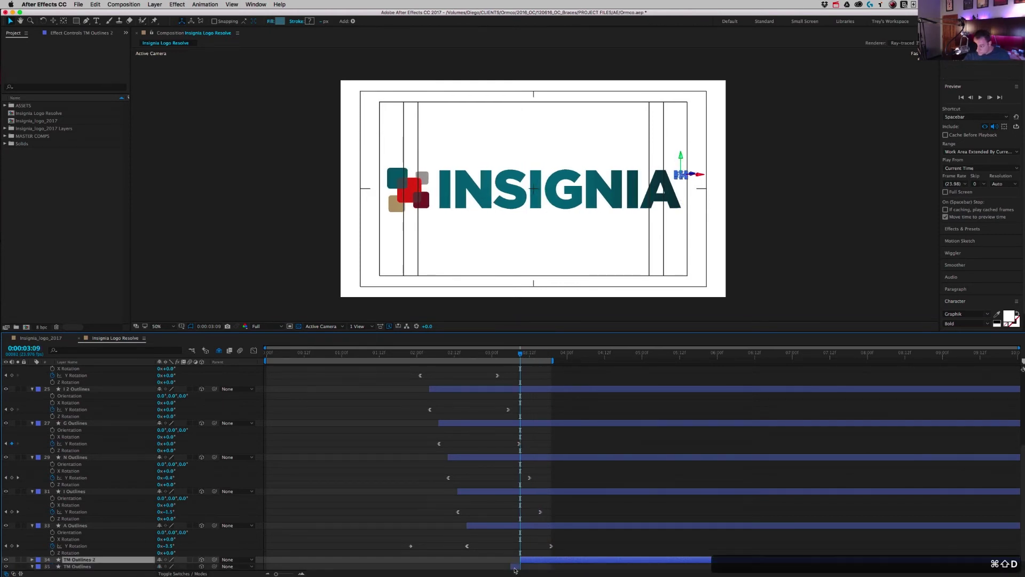
left_click(516, 568)
key("Delete")
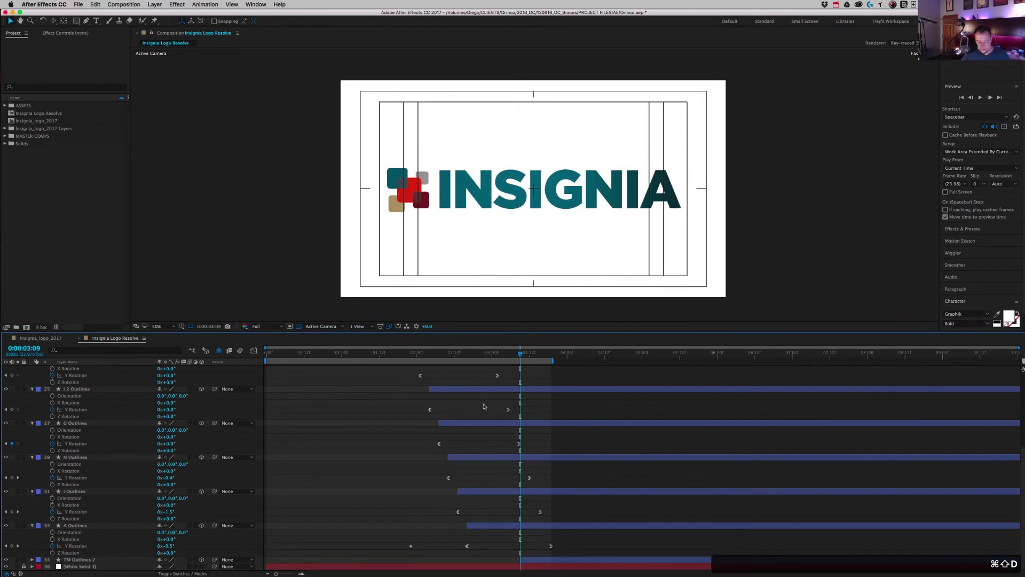
key("space")
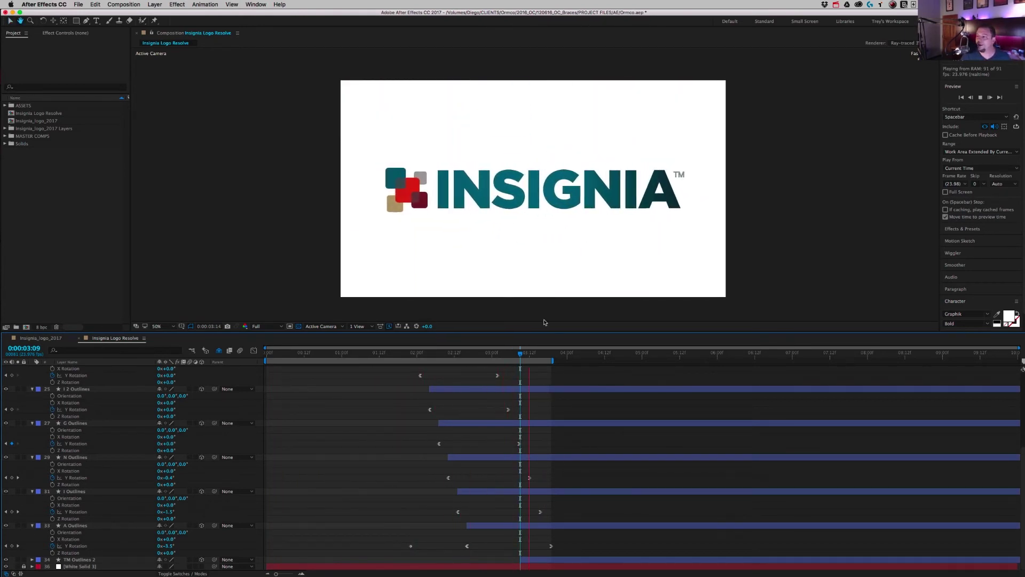
key("space")
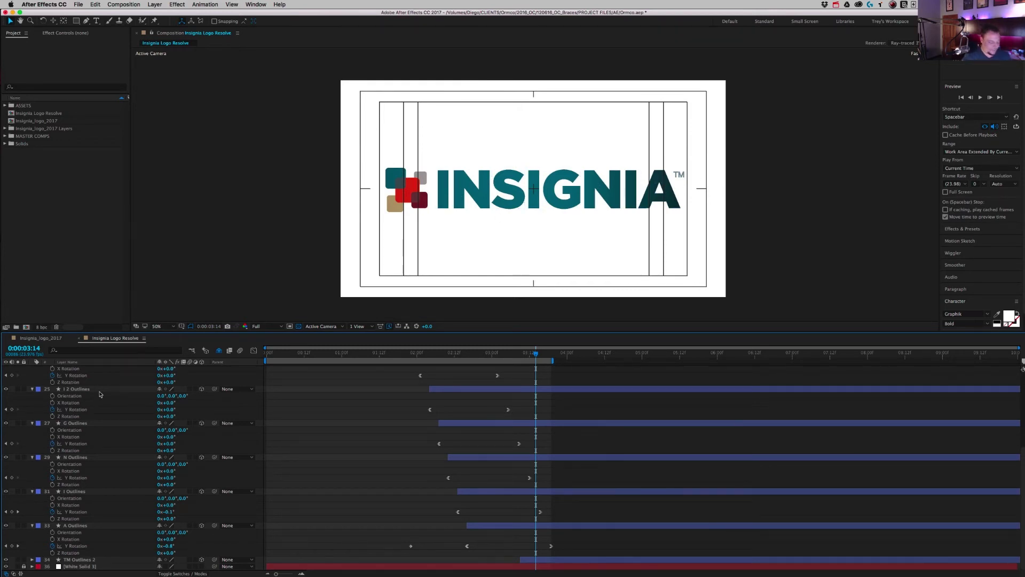
Collapse the expanded properties of all layers in the Insignia Logo Resolve timeline and clear the selection.
key("super+a")
left_click(32, 389)
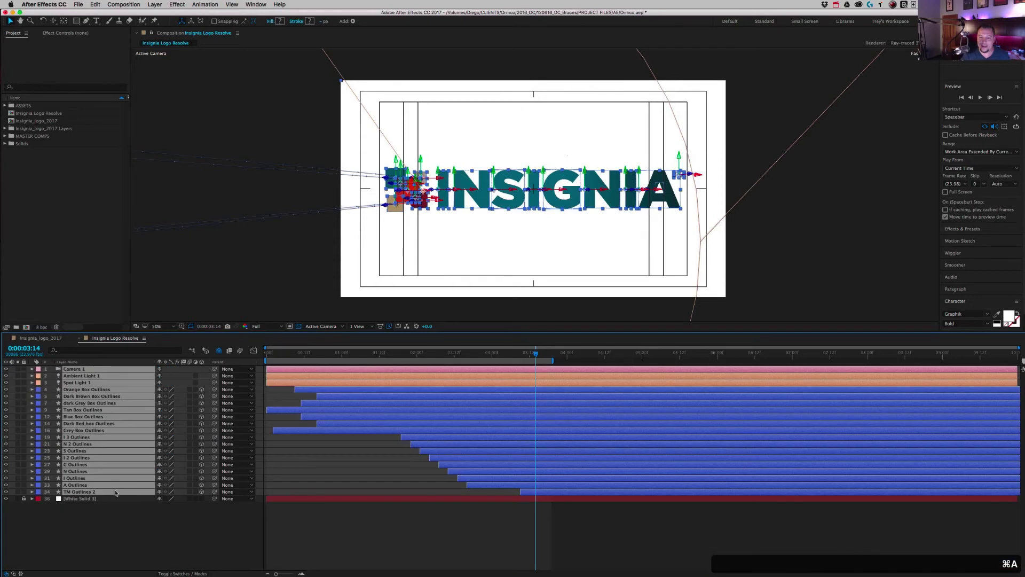
left_click(132, 549)
Move Spot Light 1 so that it aims near the centre of the INSIGNIA wordmark, and preview the animation from the start.
left_click(80, 382)
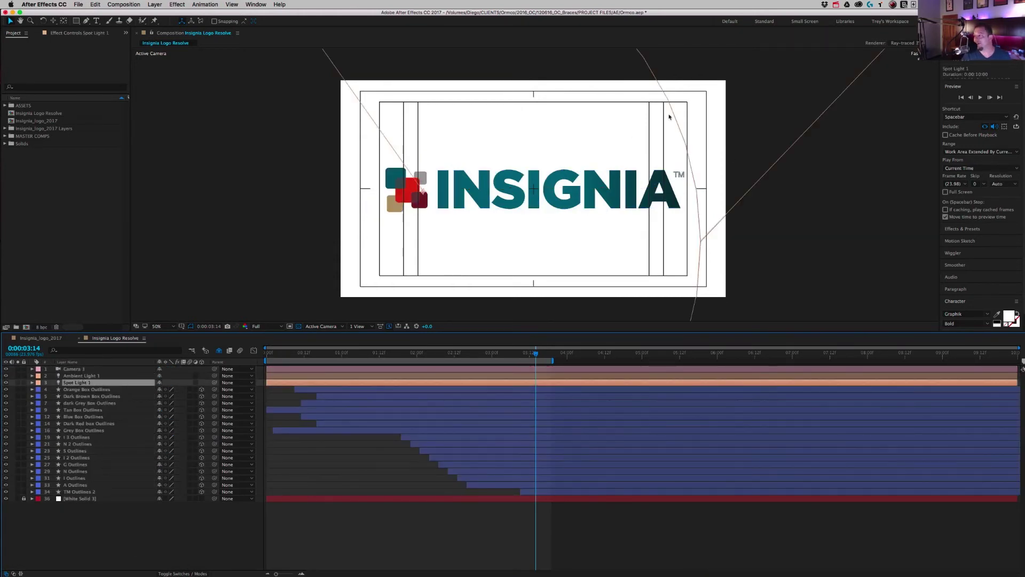
key("comma")
key("comma")
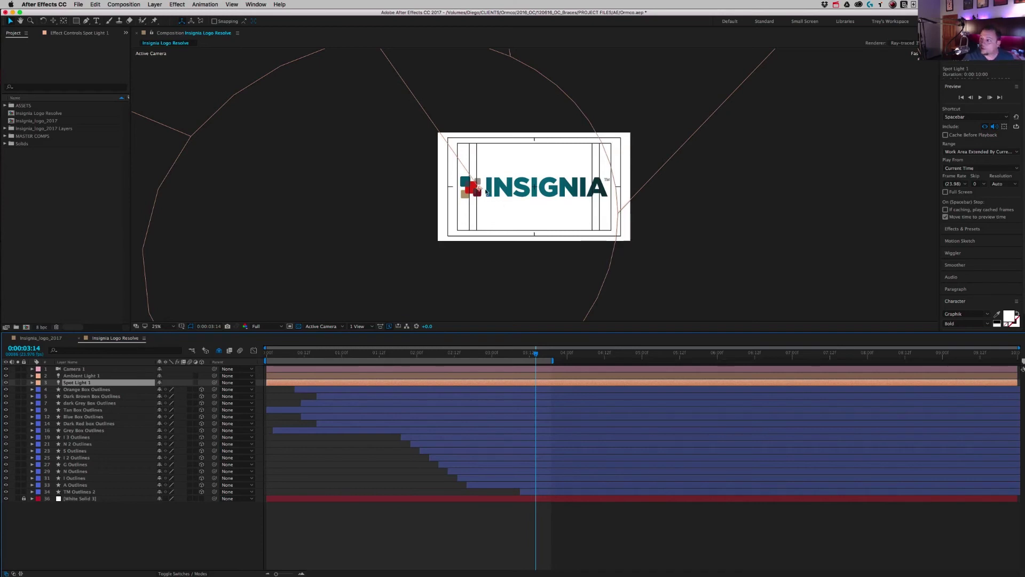
left_click_drag(478, 189, 528, 186)
key("period")
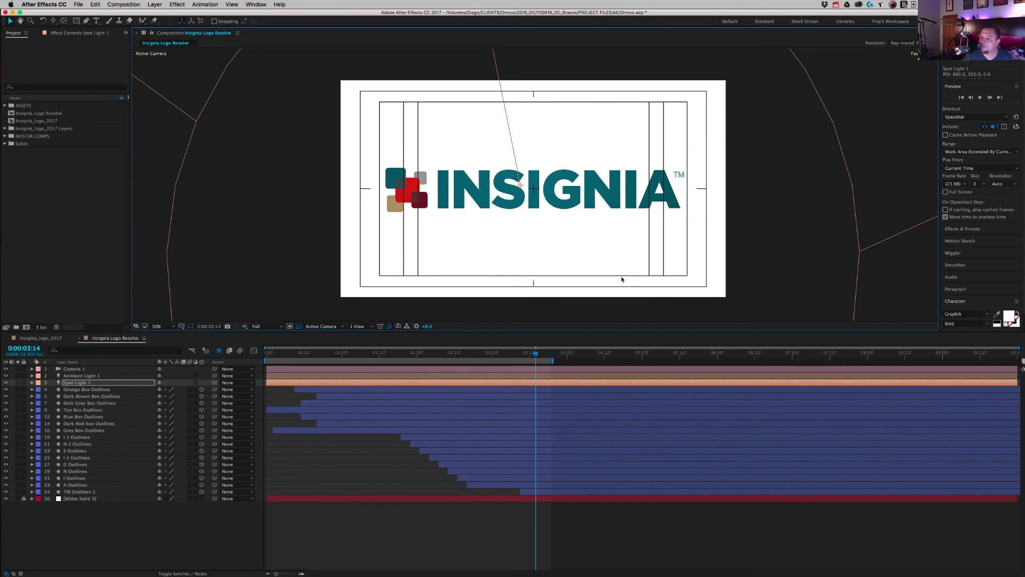
left_click_drag(529, 356, 235, 356)
key("space")
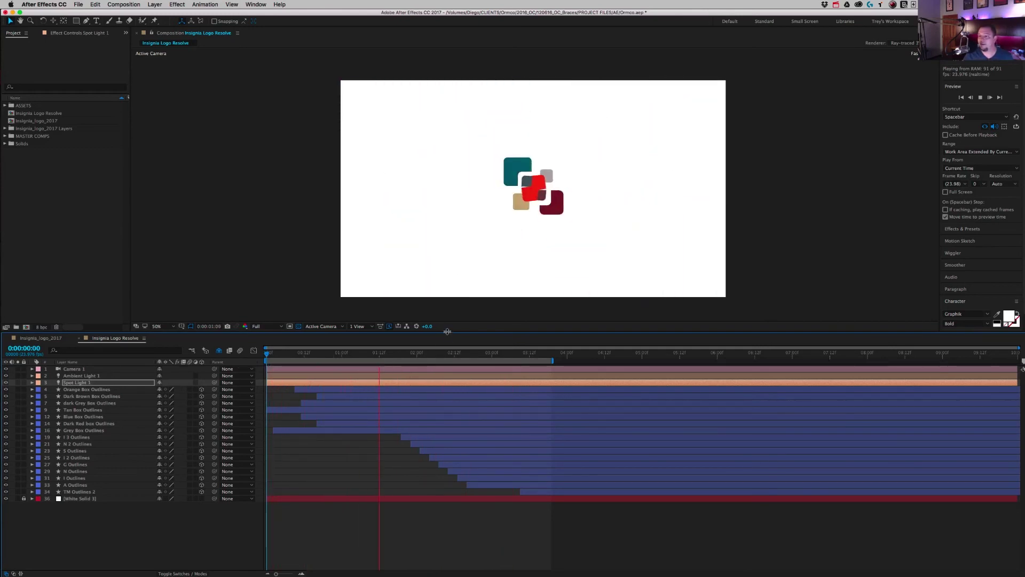
key("space")
Enable motion blur for all logo outline layers and for the Insignia Logo Resolve composition.
key("super+a")
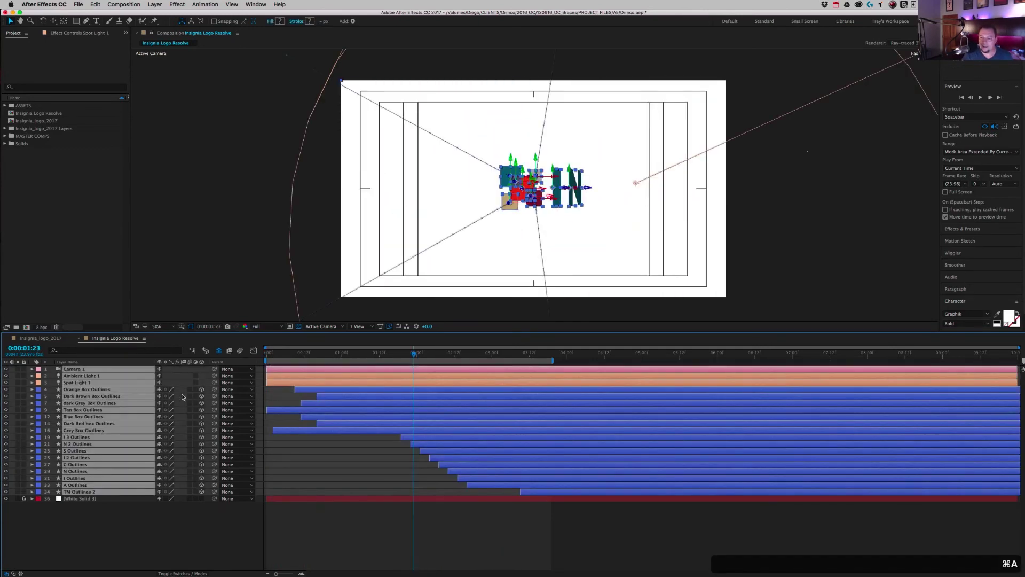
left_click(189, 390)
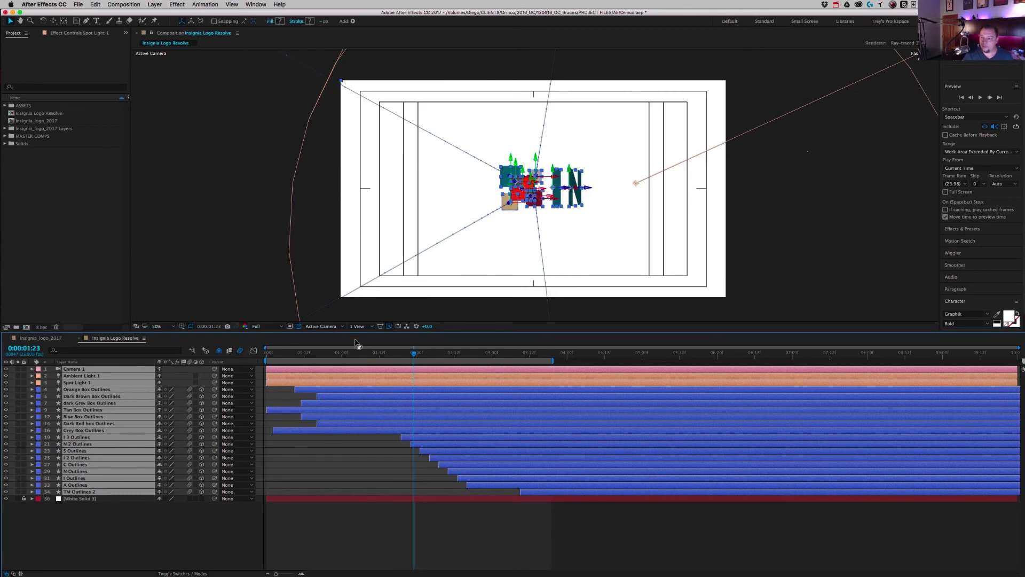
left_click(389, 327)
left_click(411, 335)
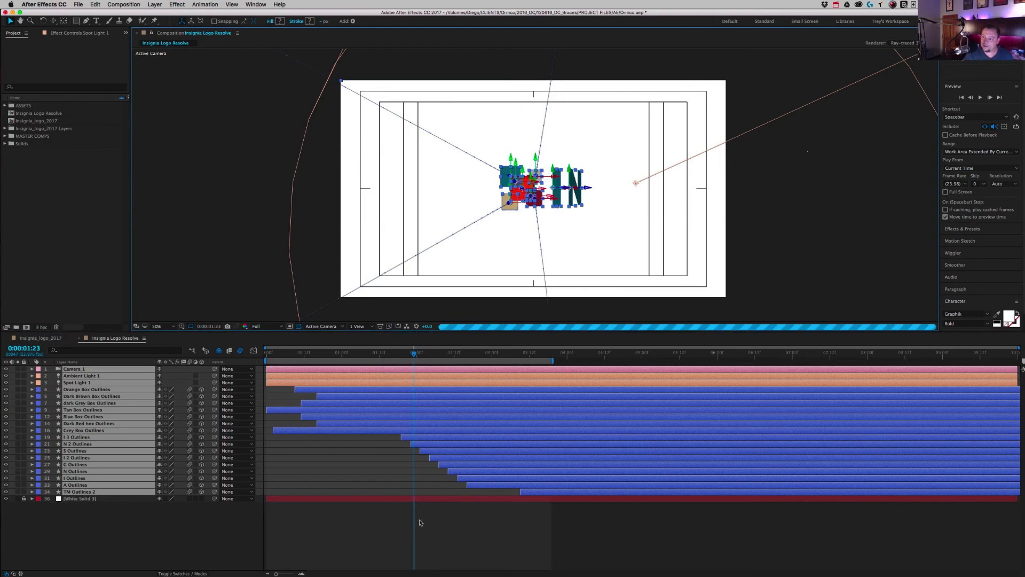
left_click(439, 558)
Preview the motion-blurred logo animation, both in the normal layout and in the maximized composition viewer.
key("space")
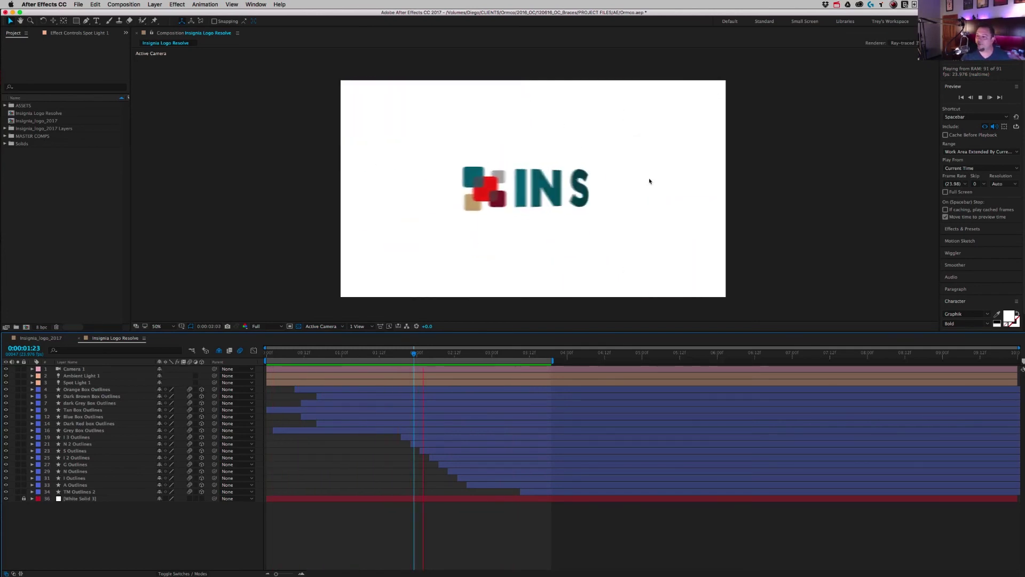
key("space")
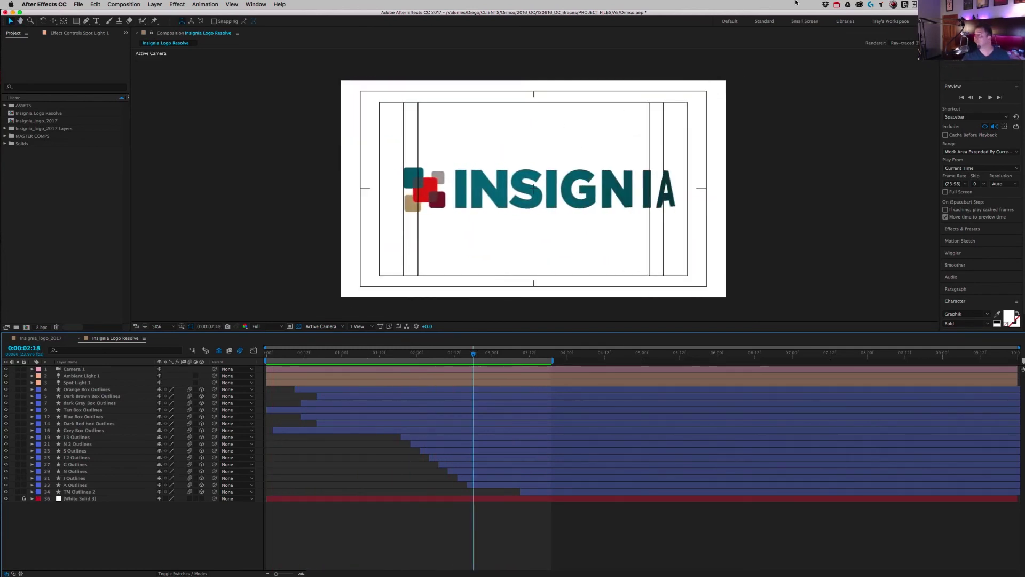
left_click(837, 4)
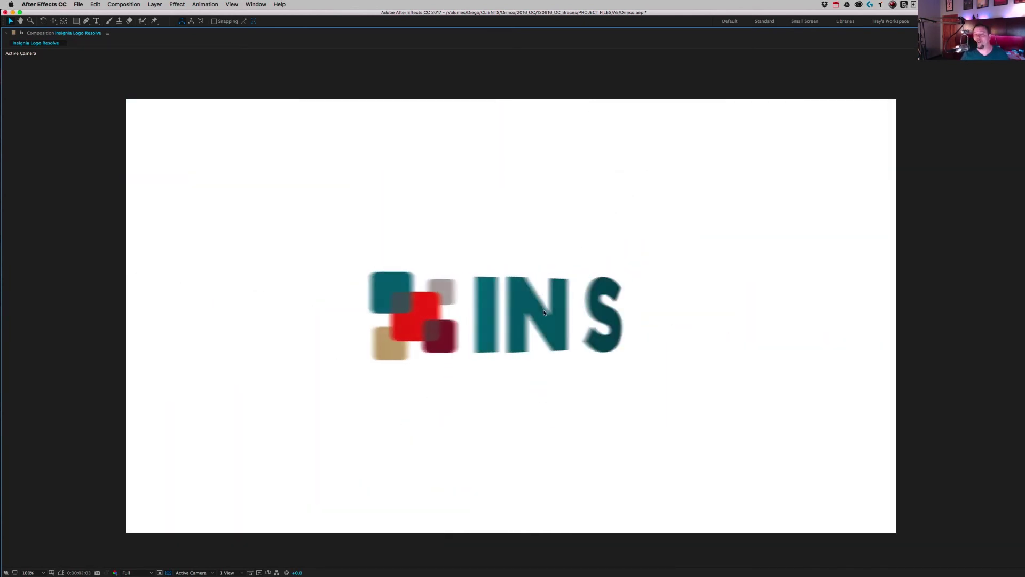
key("grave")
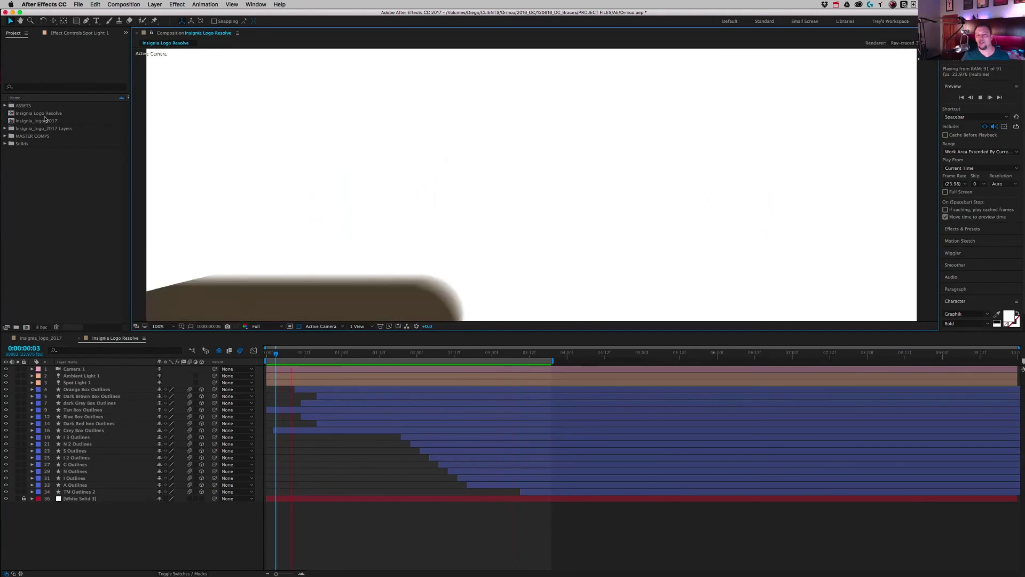
Open the Ormco Transition and Ormco Logo Resolve with Alpha Out compositions from MASTER COMPS and play the logo resolve.
double_click(15, 136)
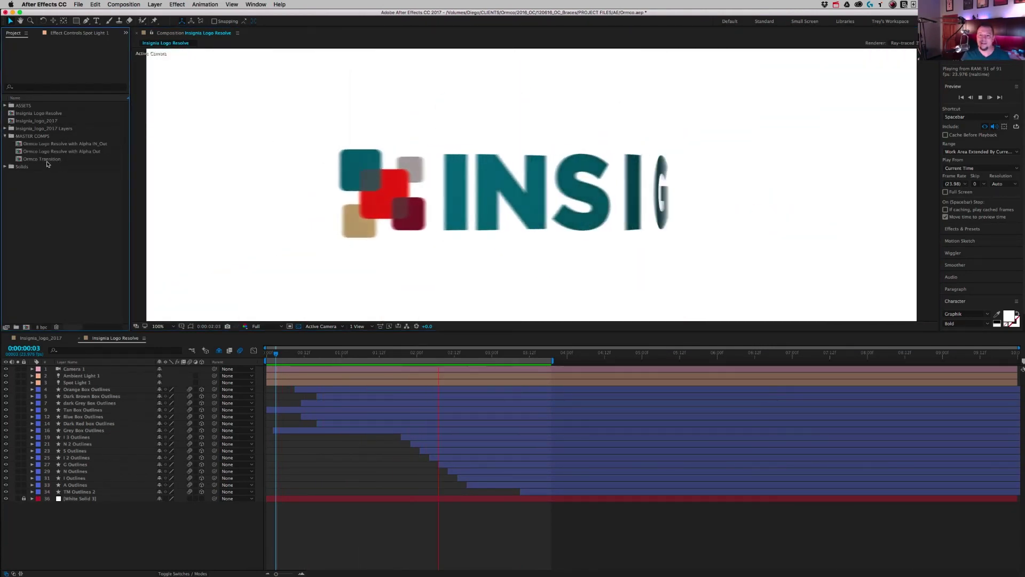
double_click(46, 159)
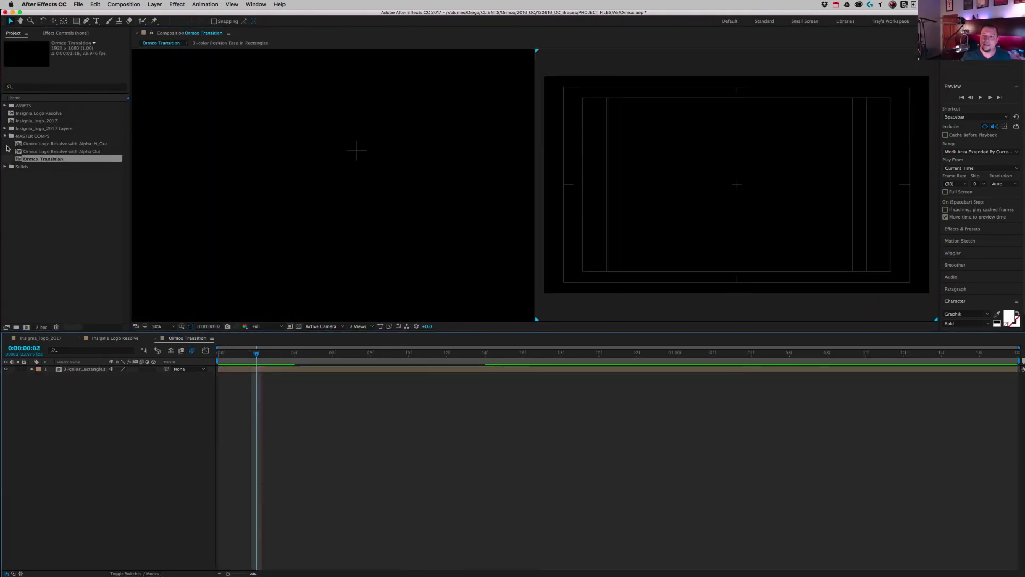
double_click(19, 152)
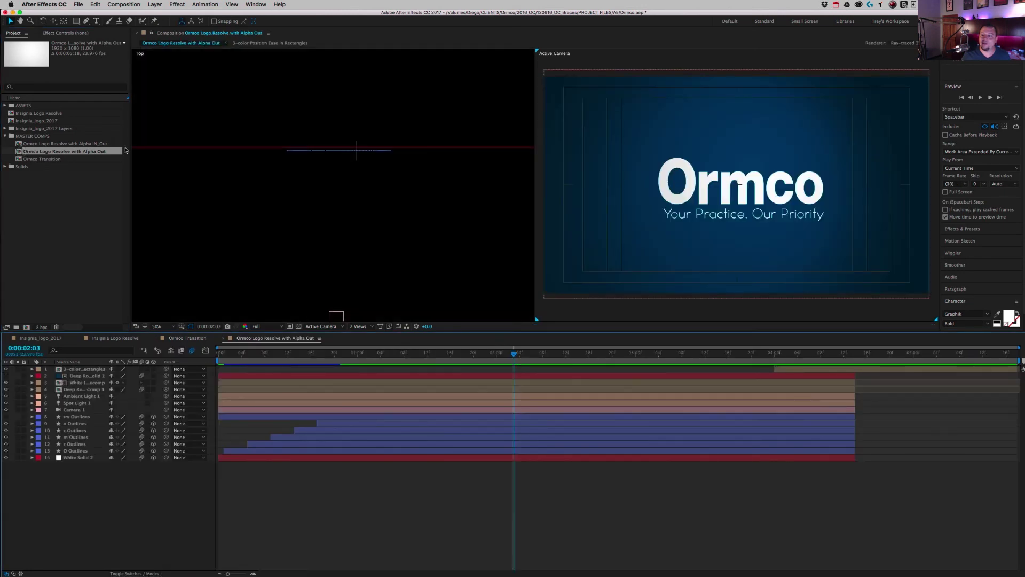
key("space")
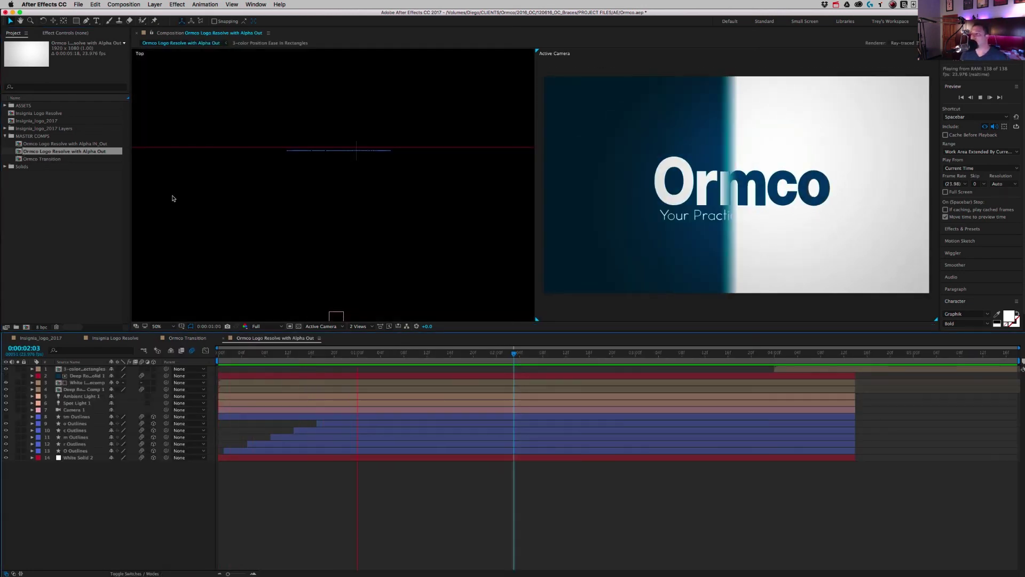